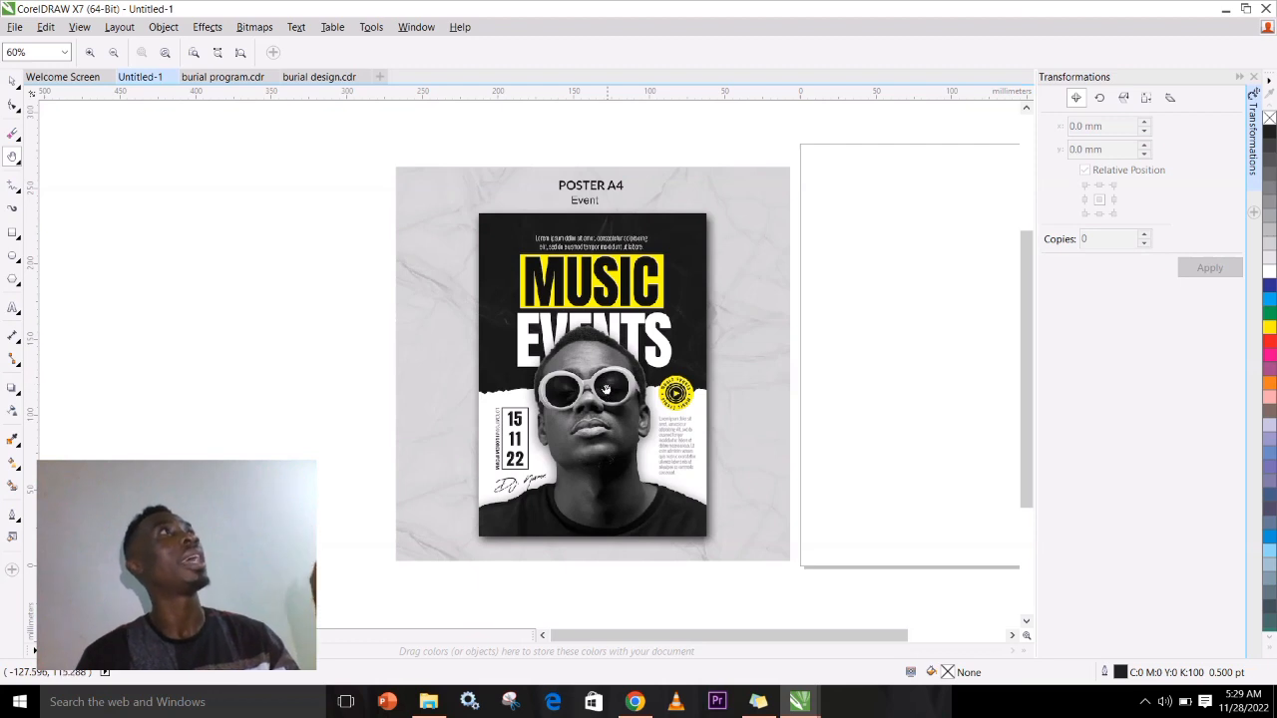
# - Examine the Music Events poster and the Club 899 flyer placed on either side of the blank page
pyautogui.moveTo(638, 361)
pyautogui.mouseDown()
pyautogui.moveTo(567, 359)
pyautogui.moveTo(492, 335)
pyautogui.moveTo(470, 354)
pyautogui.moveTo(390, 332)
pyautogui.mouseUp()
pyautogui.moveTo(581, 353); pyautogui.dragTo(537, 338)
pyautogui.moveTo(707, 370)
pyautogui.mouseDown()
pyautogui.moveTo(559, 373)
pyautogui.moveTo(605, 373)
pyautogui.moveTo(564, 384)
pyautogui.mouseUp()
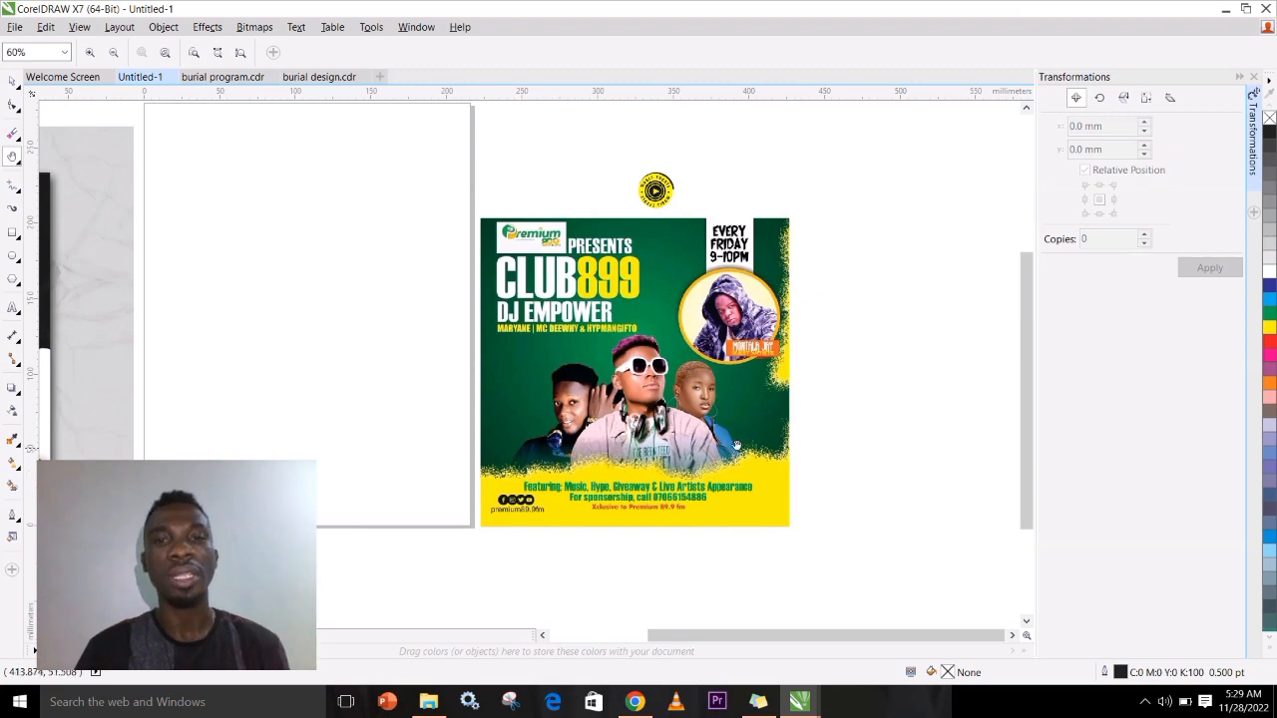
pyautogui.moveTo(719, 435); pyautogui.dragTo(954, 454)
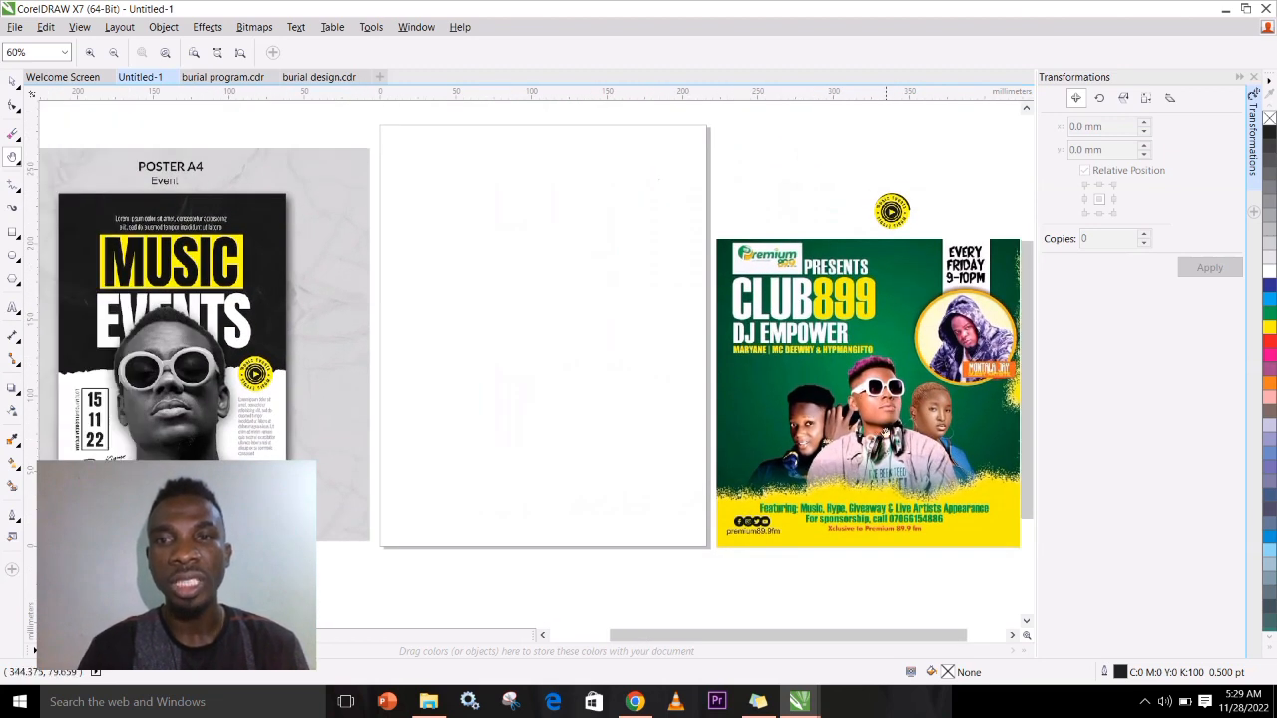
pyautogui.moveTo(434, 395); pyautogui.dragTo(462, 353)
pyautogui.moveTo(687, 379); pyautogui.dragTo(718, 409)
pyautogui.moveTo(240, 286); pyautogui.dragTo(585, 307)
pyautogui.moveTo(636, 346)
pyautogui.mouseDown()
pyautogui.moveTo(607, 334)
pyautogui.moveTo(619, 328)
pyautogui.mouseUp()
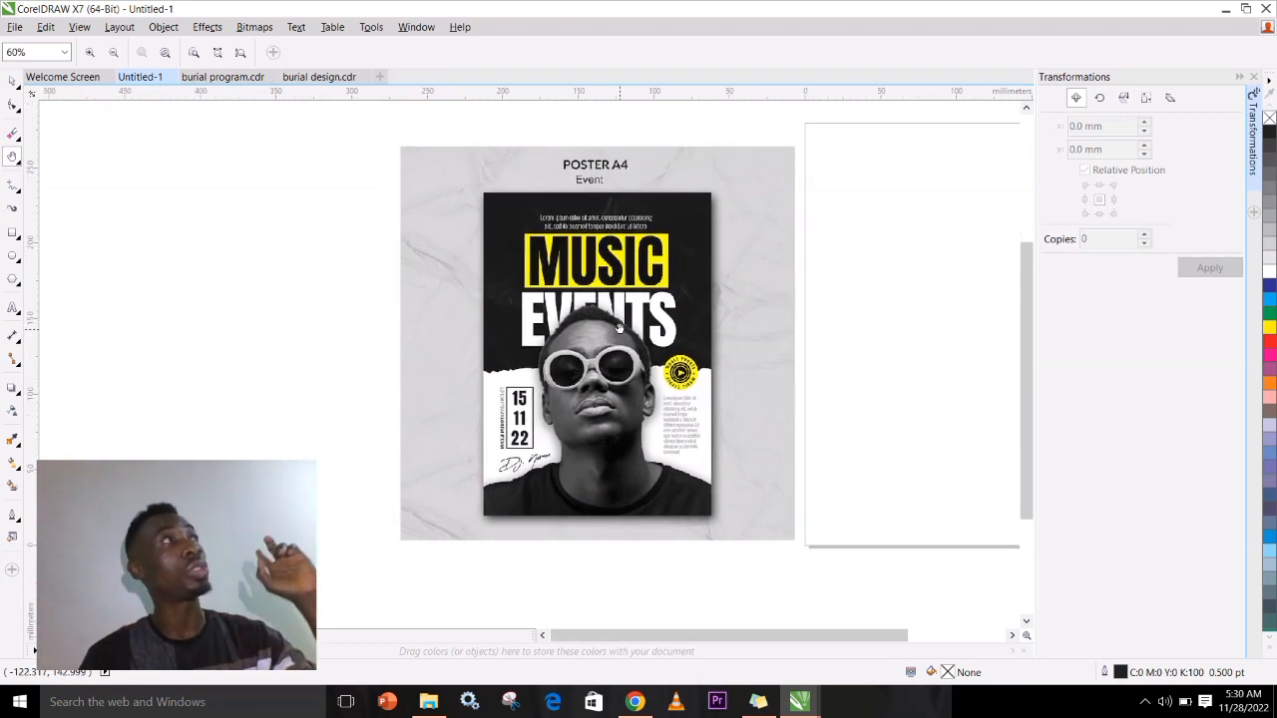
pyautogui.moveTo(778, 345); pyautogui.dragTo(585, 322)
pyautogui.moveTo(735, 330); pyautogui.dragTo(606, 320)
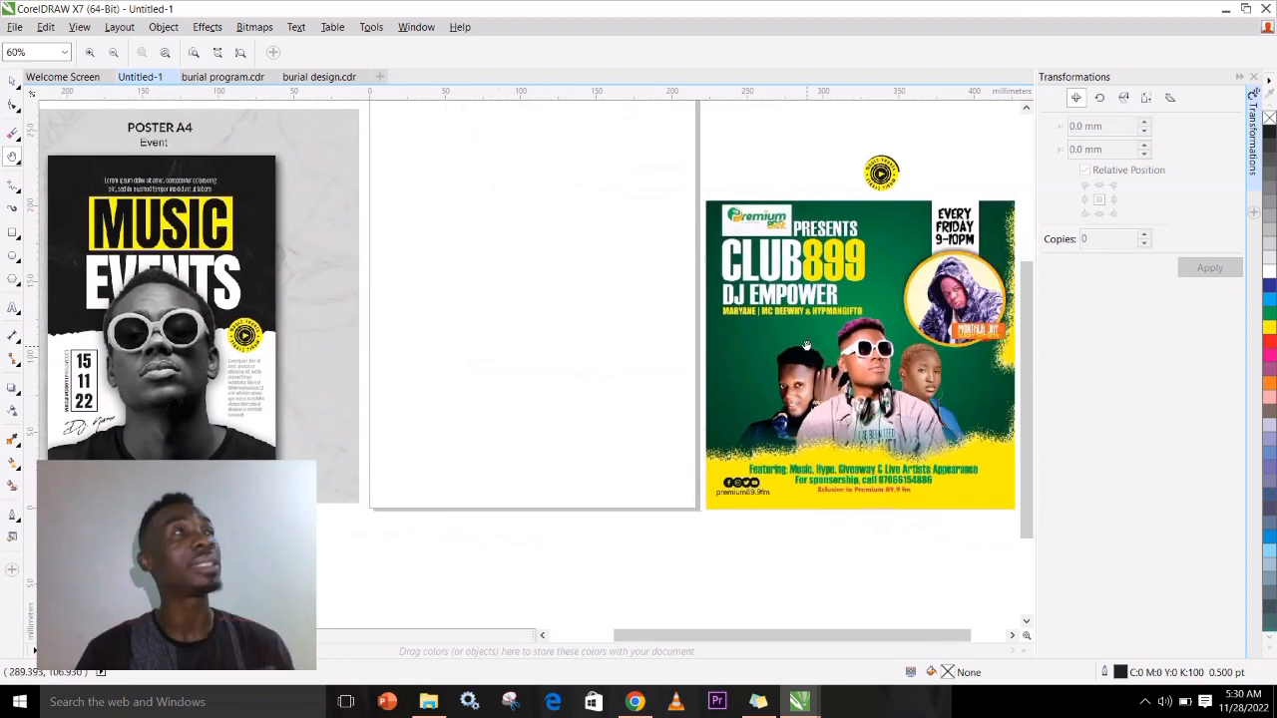
pyautogui.moveTo(954, 370); pyautogui.dragTo(871, 346)
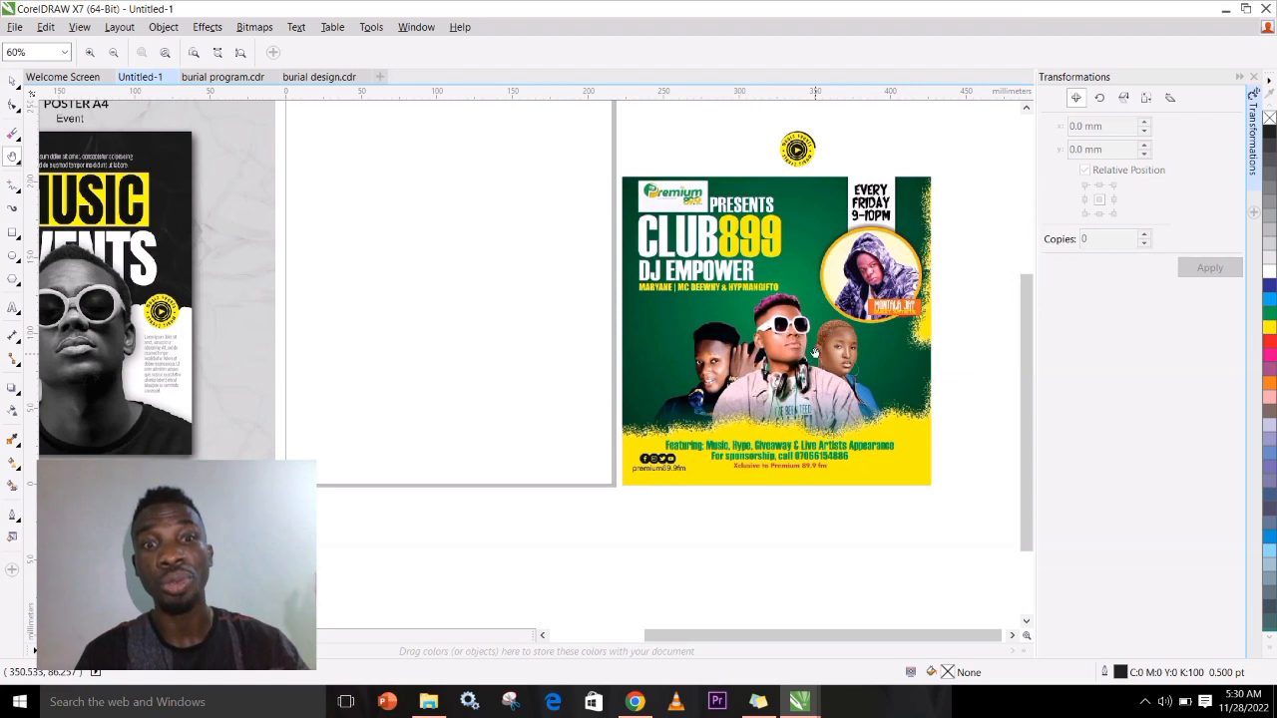
pyautogui.moveTo(813, 354); pyautogui.dragTo(834, 339)
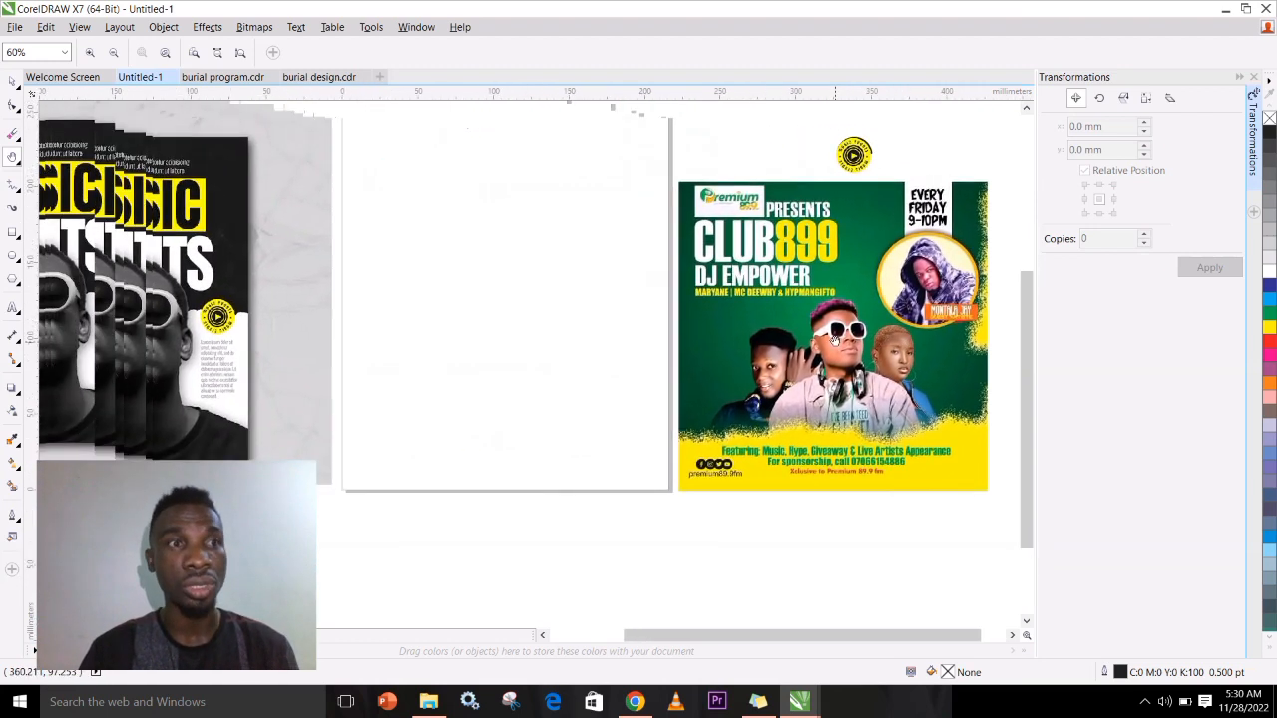
# - Select the Club 899 flyer image and examine the head of the central man in white sunglasses at close range
pyautogui.click(12, 80)
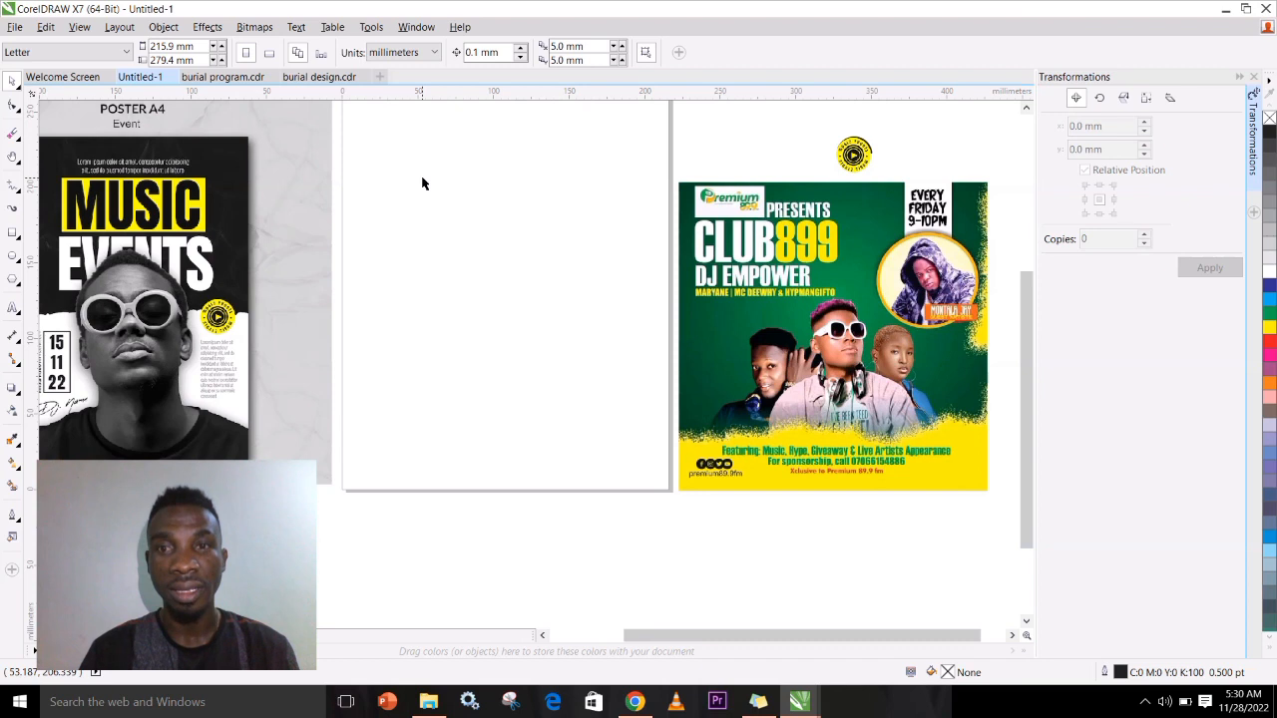
pyautogui.moveTo(798, 302); pyautogui.dragTo(950, 461)
pyautogui.press('z')
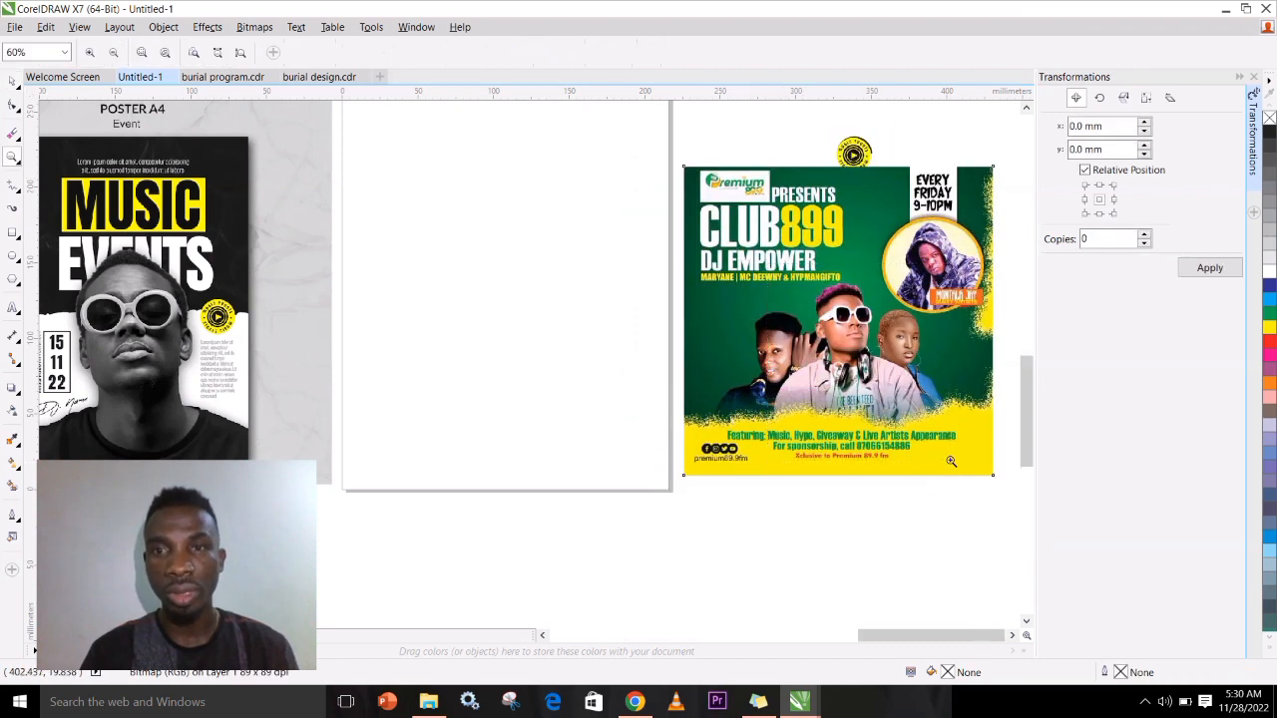
pyautogui.press('h')
pyautogui.moveTo(410, 207); pyautogui.dragTo(545, 245)
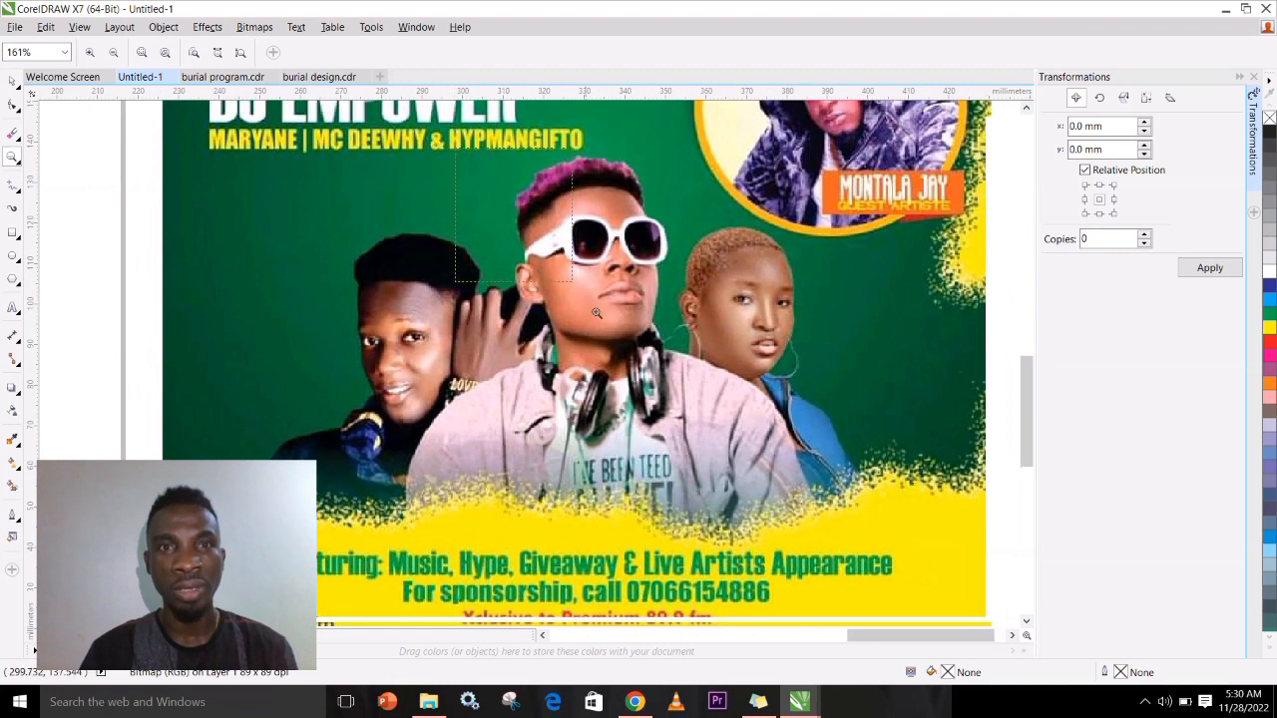
pyautogui.scroll(2, 695, 423)
pyautogui.scroll(-1, 696, 423)
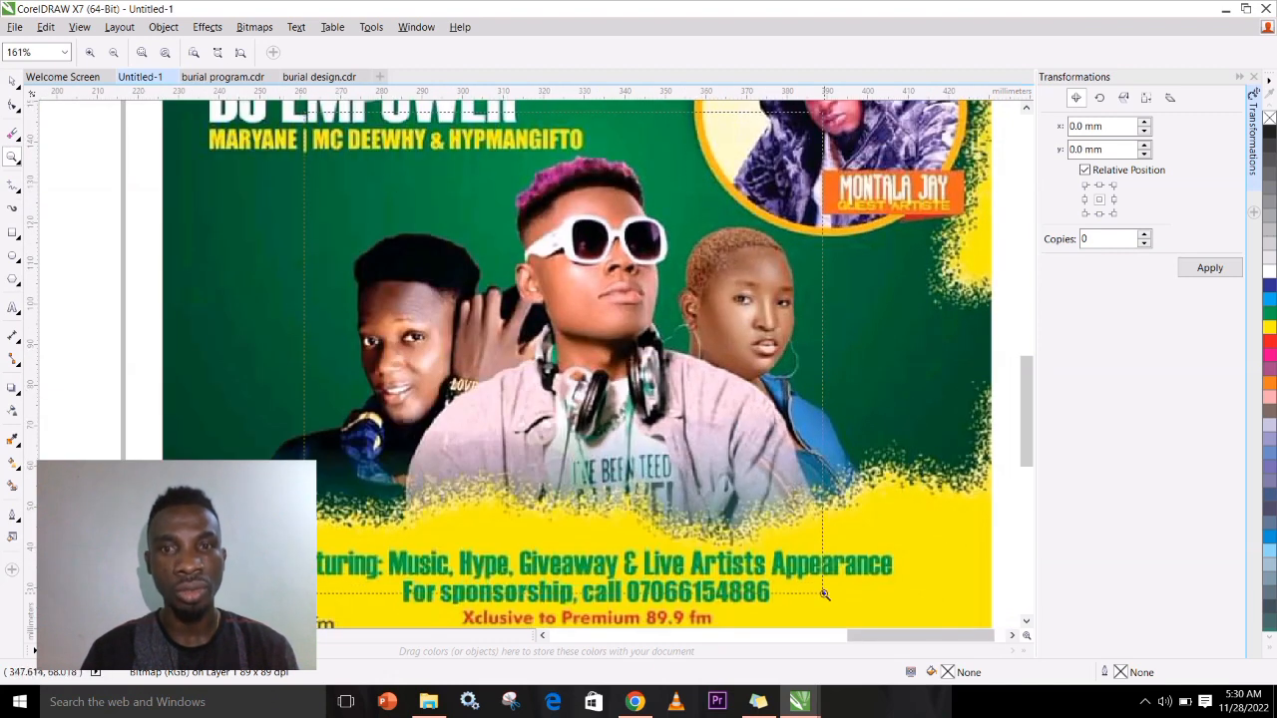
pyautogui.scroll(1, 853, 574)
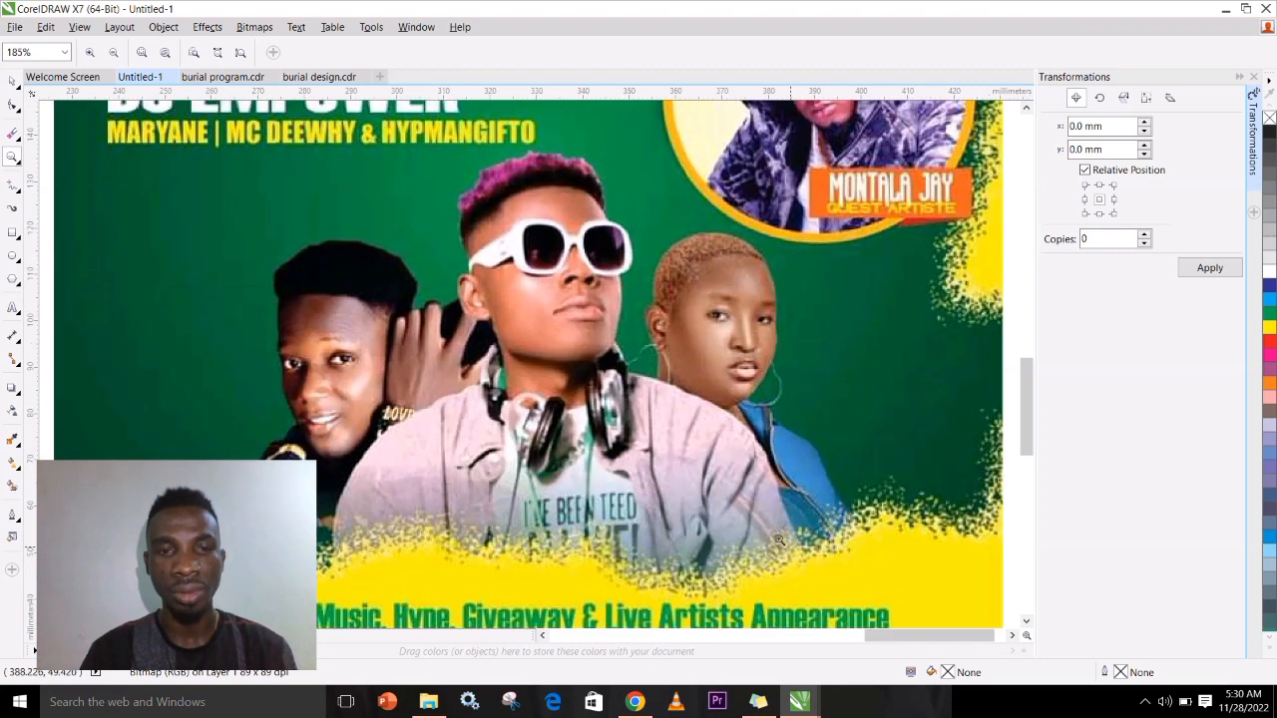
pyautogui.moveTo(679, 488); pyautogui.dragTo(722, 485)
pyautogui.press('z')
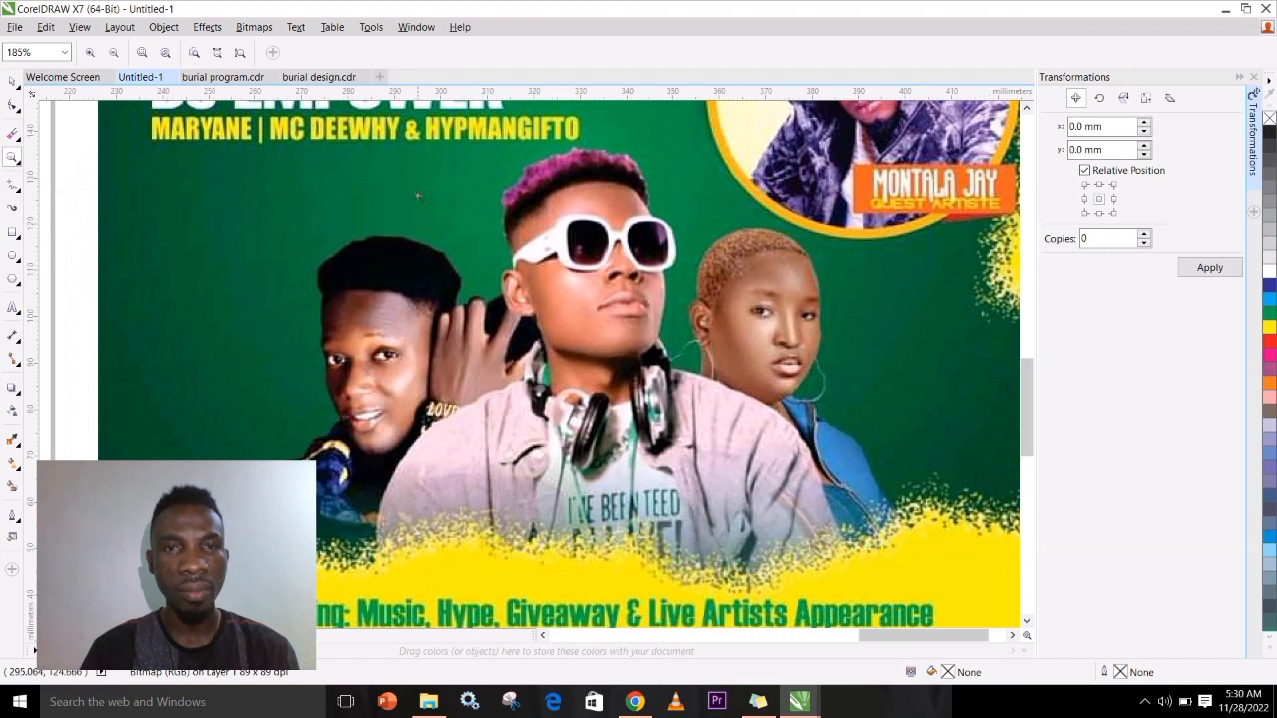
pyautogui.moveTo(570, 149); pyautogui.dragTo(780, 461)
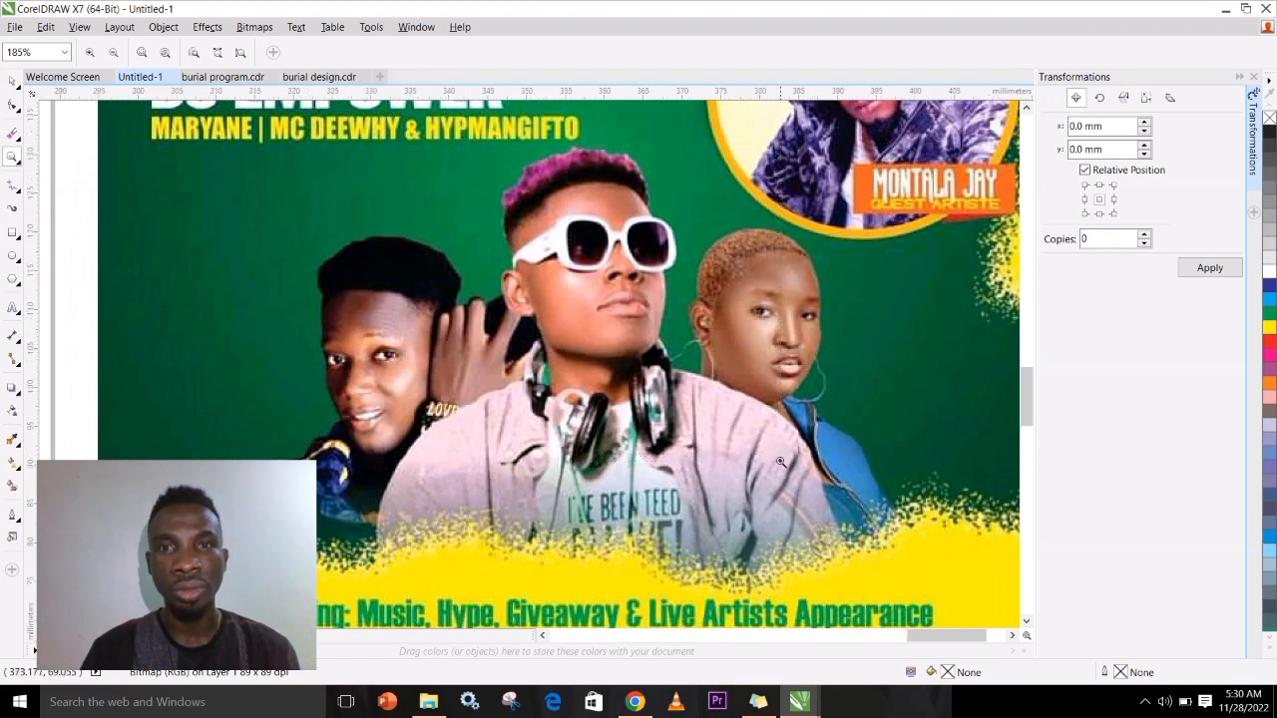
pyautogui.press('h')
pyautogui.moveTo(353, 227); pyautogui.dragTo(489, 292)
pyautogui.press('z')
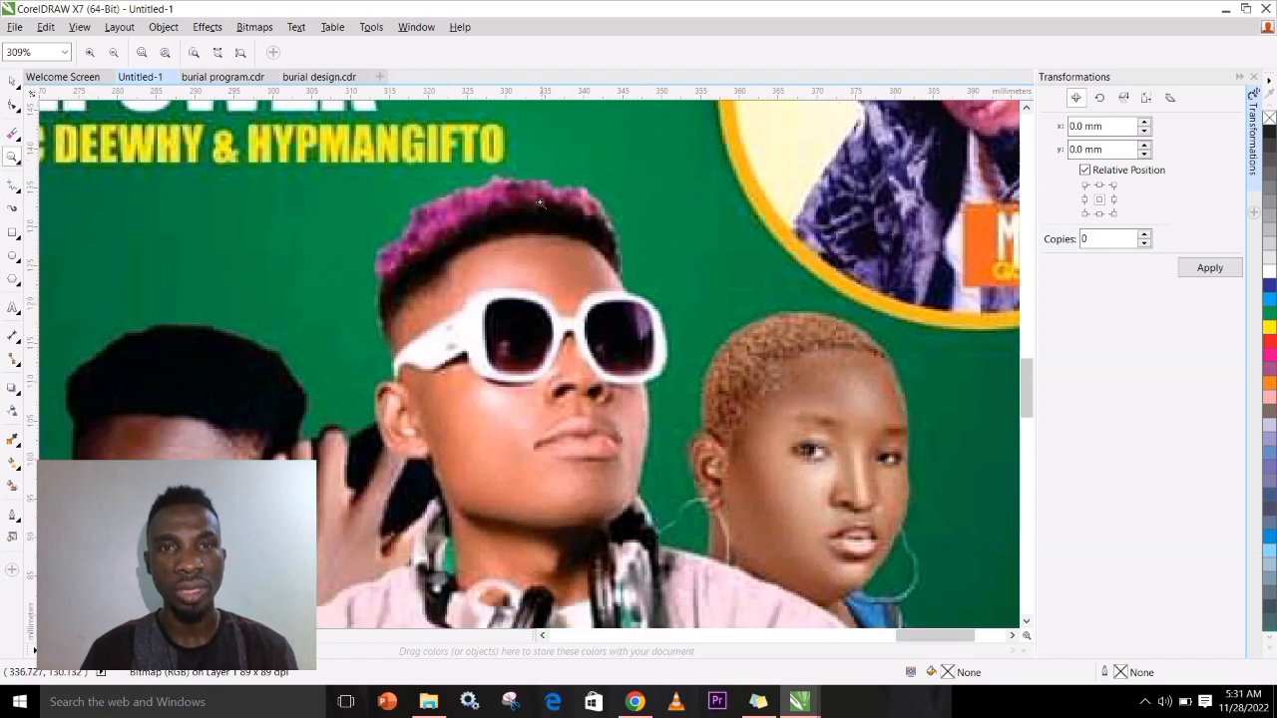
pyautogui.moveTo(579, 281); pyautogui.dragTo(849, 614)
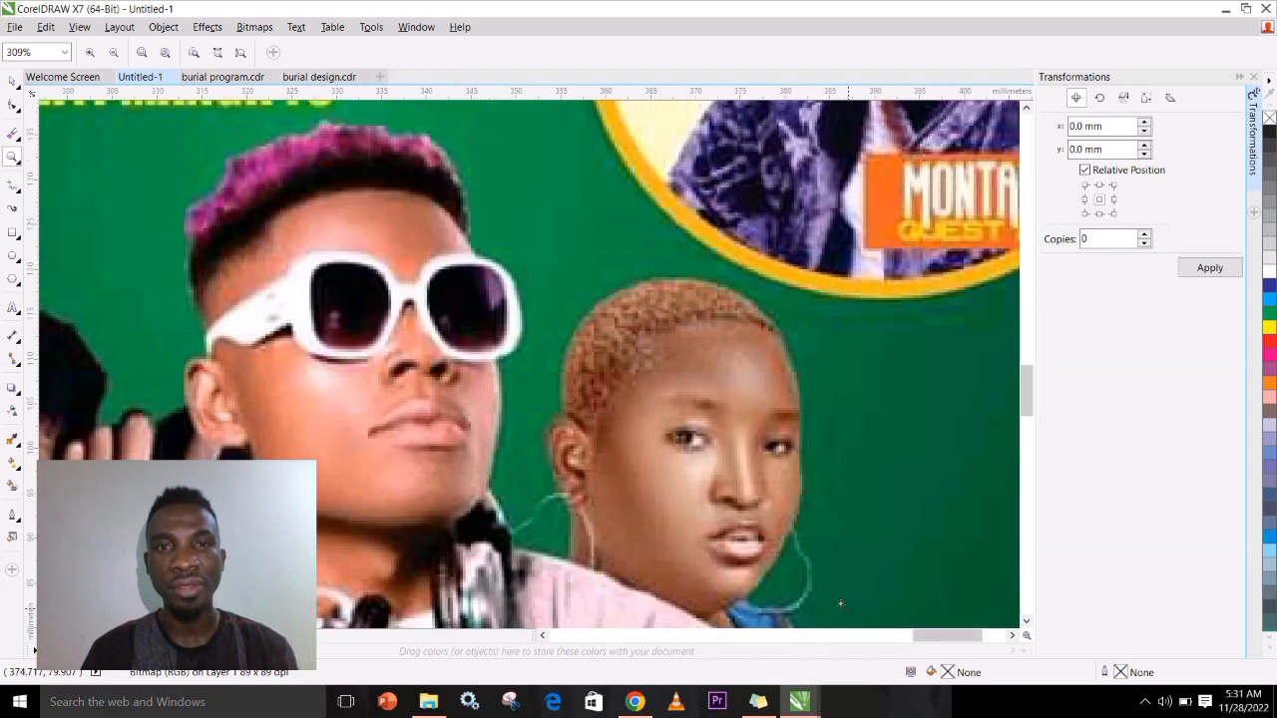
pyautogui.press('h')
pyautogui.moveTo(458, 270); pyautogui.dragTo(555, 291)
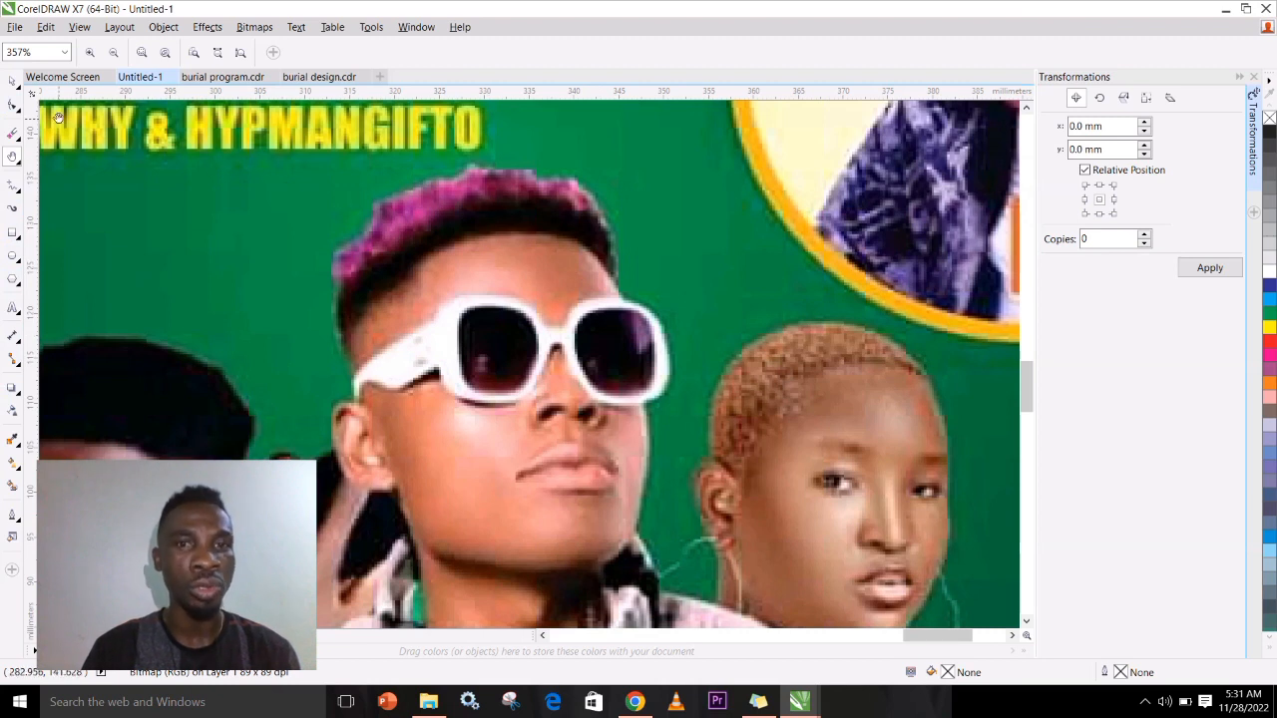
pyautogui.press('z')
pyautogui.moveTo(488, 159); pyautogui.dragTo(880, 541)
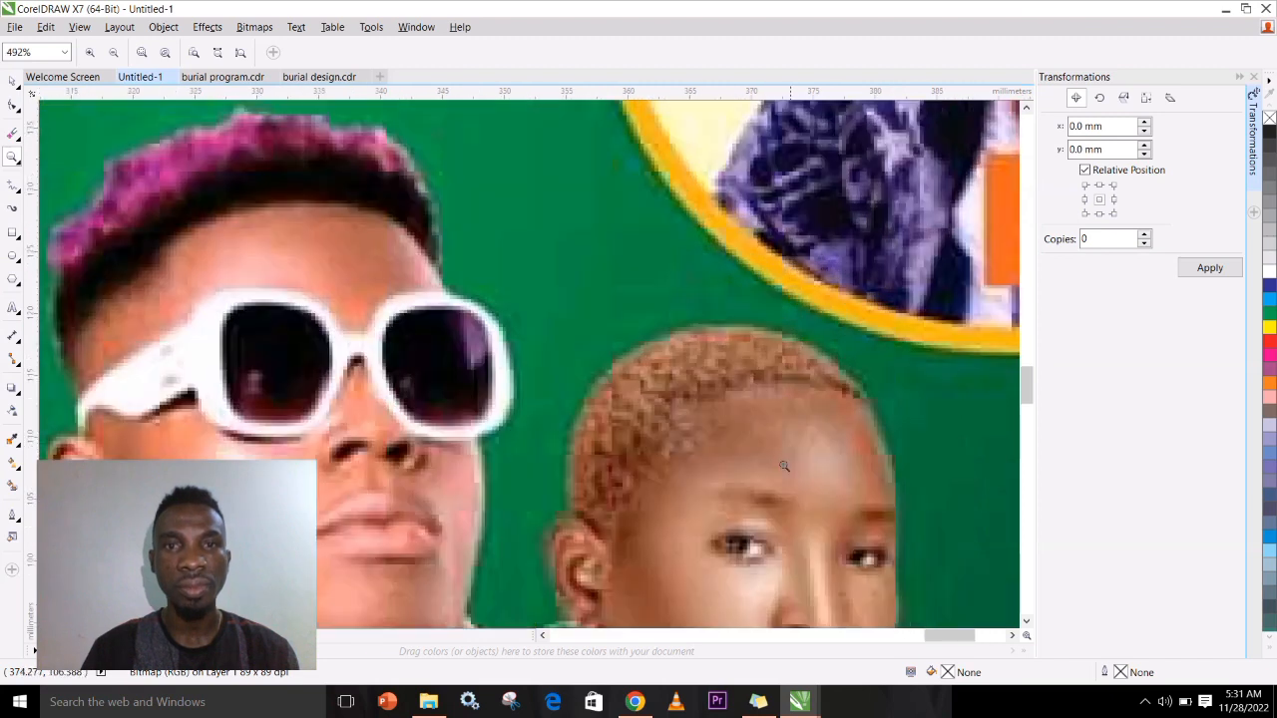
pyautogui.press('h')
pyautogui.moveTo(542, 366)
pyautogui.mouseDown()
pyautogui.moveTo(661, 379)
pyautogui.moveTo(804, 329)
pyautogui.moveTo(793, 347)
pyautogui.mouseUp()
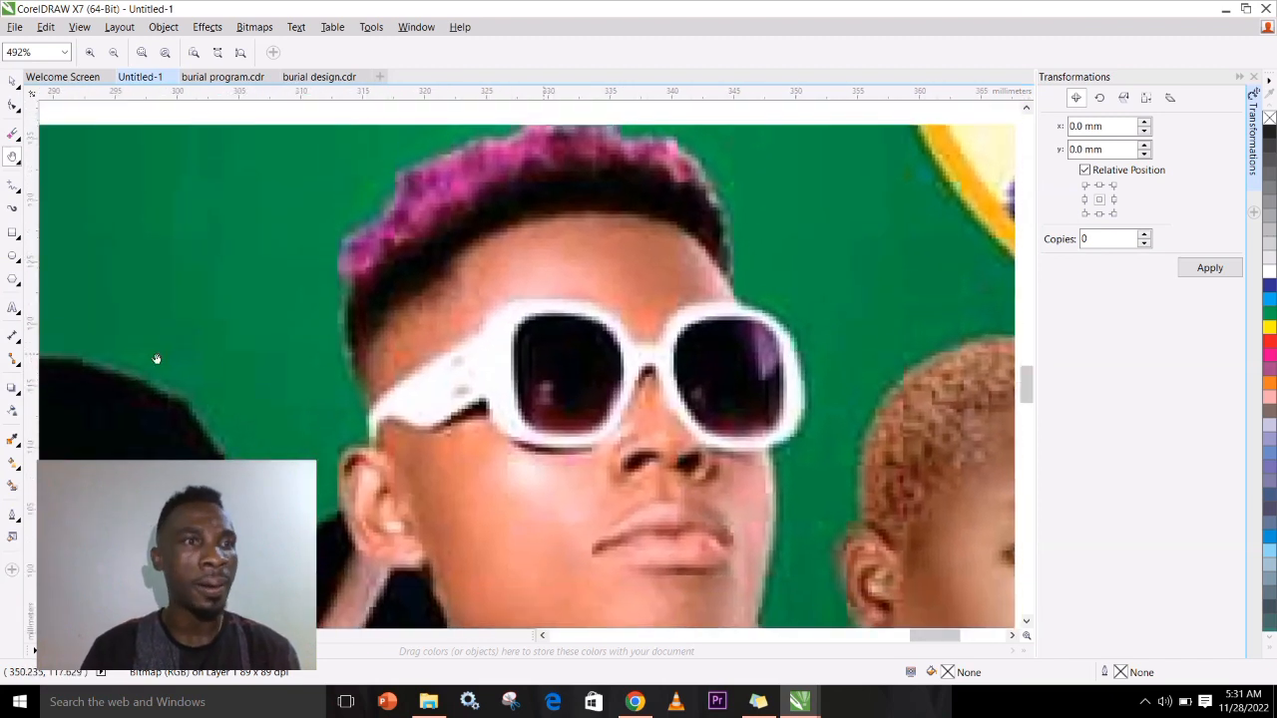
# - Trace a Pen tool outline from the upper edge of the central man's hair down his forehead to the sunglasses
pyautogui.click(12, 188)
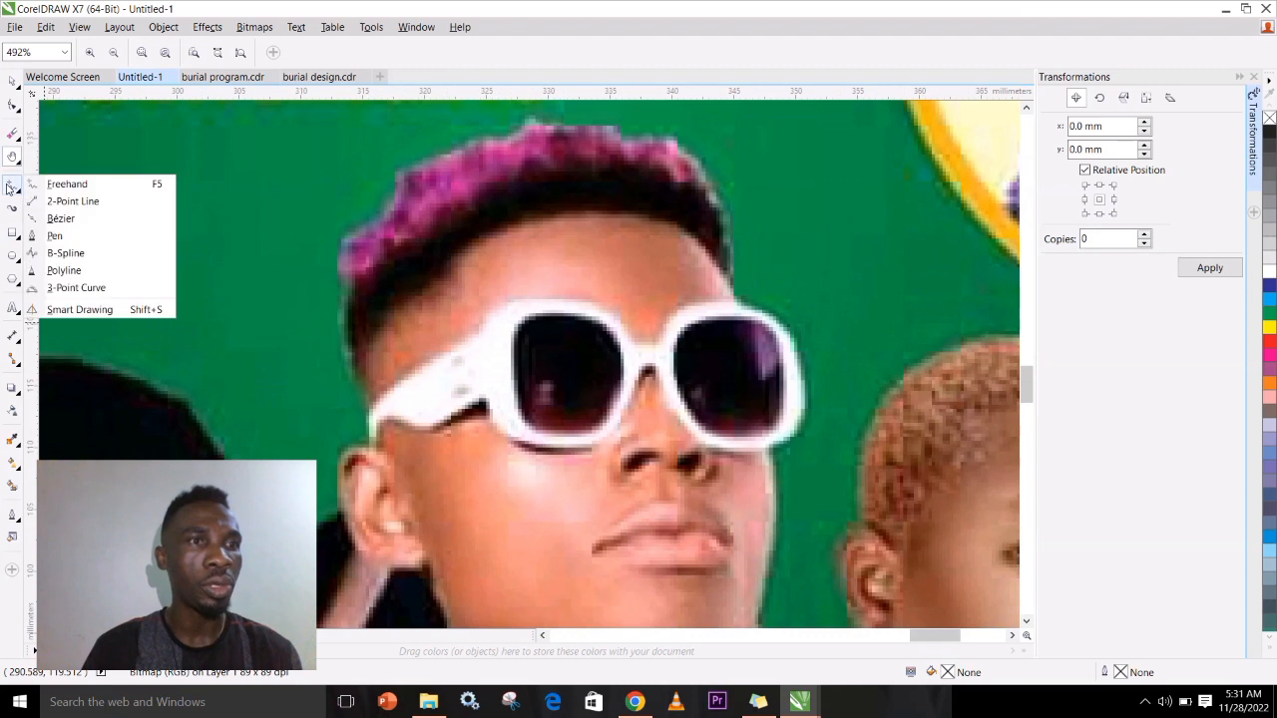
pyautogui.click(55, 235)
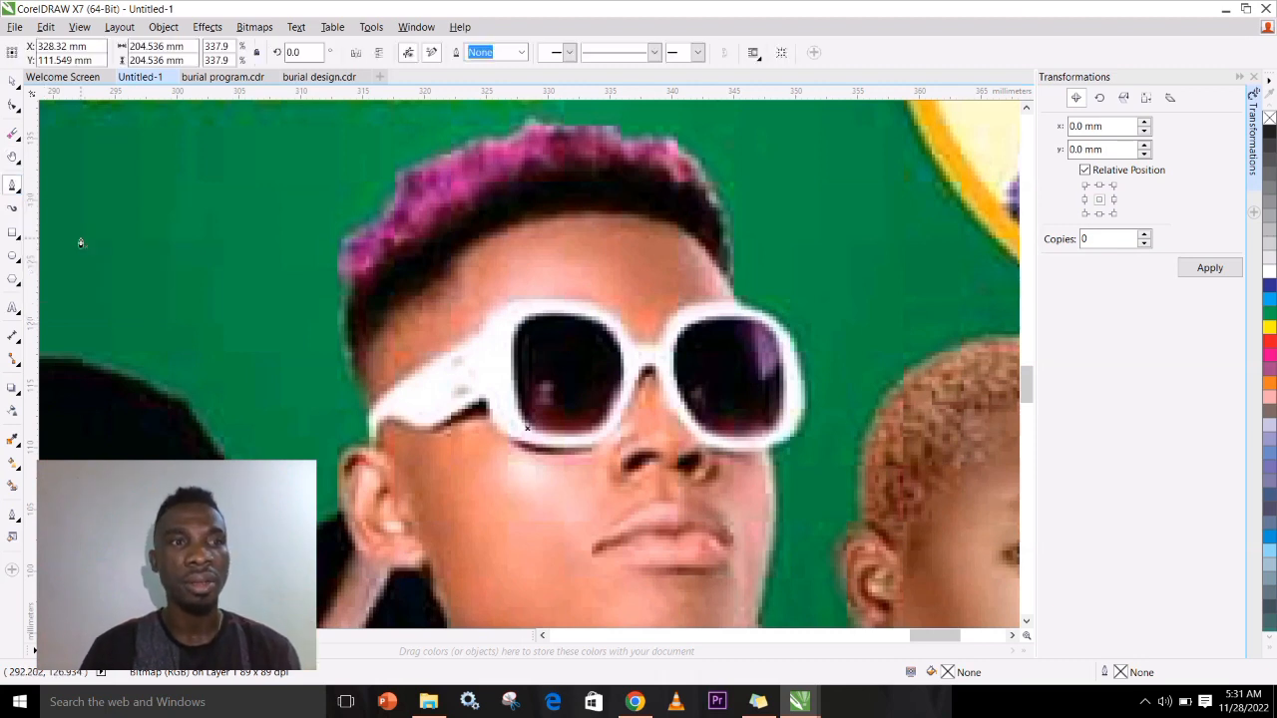
pyautogui.click(673, 152)
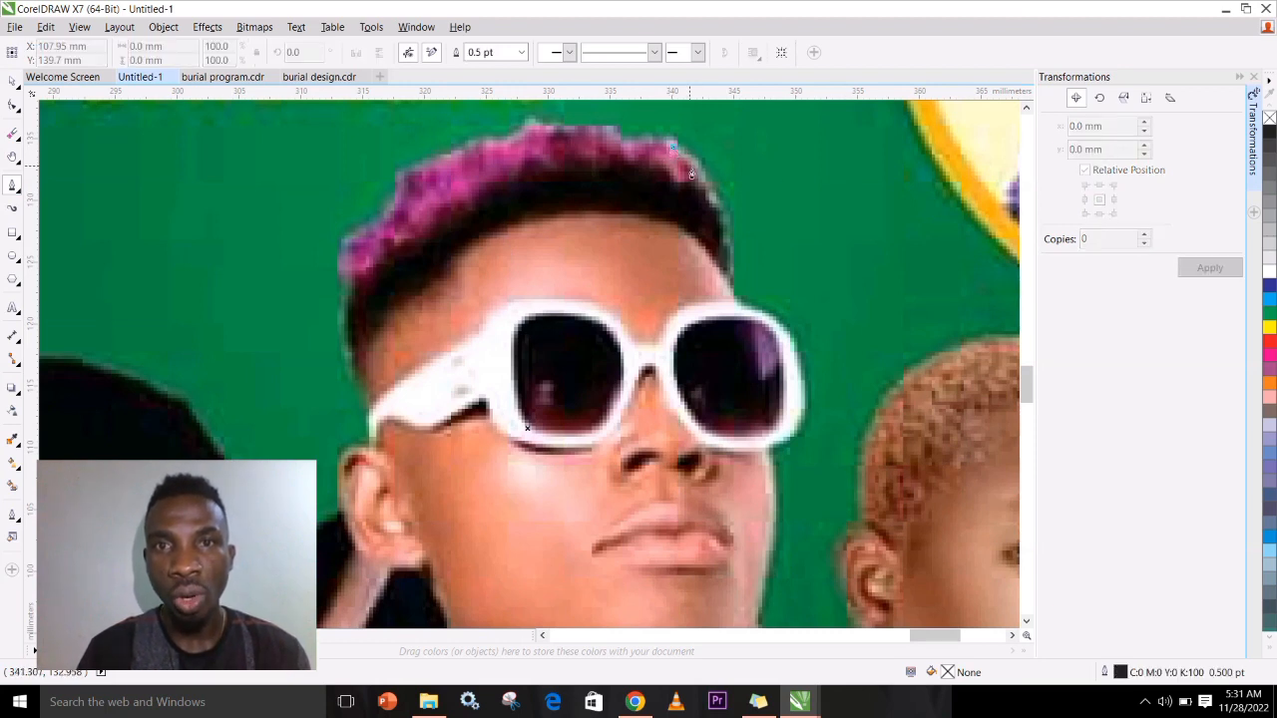
pyautogui.click(701, 177)
pyautogui.click(716, 206)
pyautogui.click(725, 222)
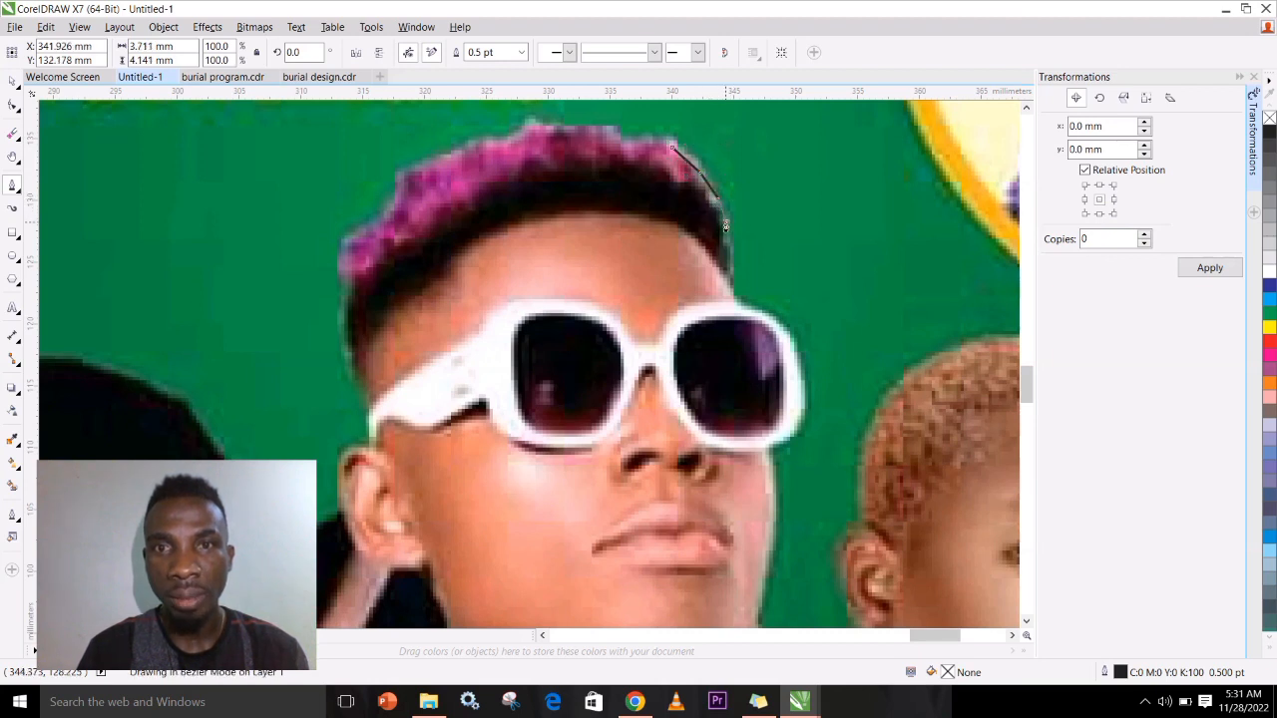
pyautogui.click(730, 260)
pyautogui.click(729, 290)
pyautogui.click(732, 303)
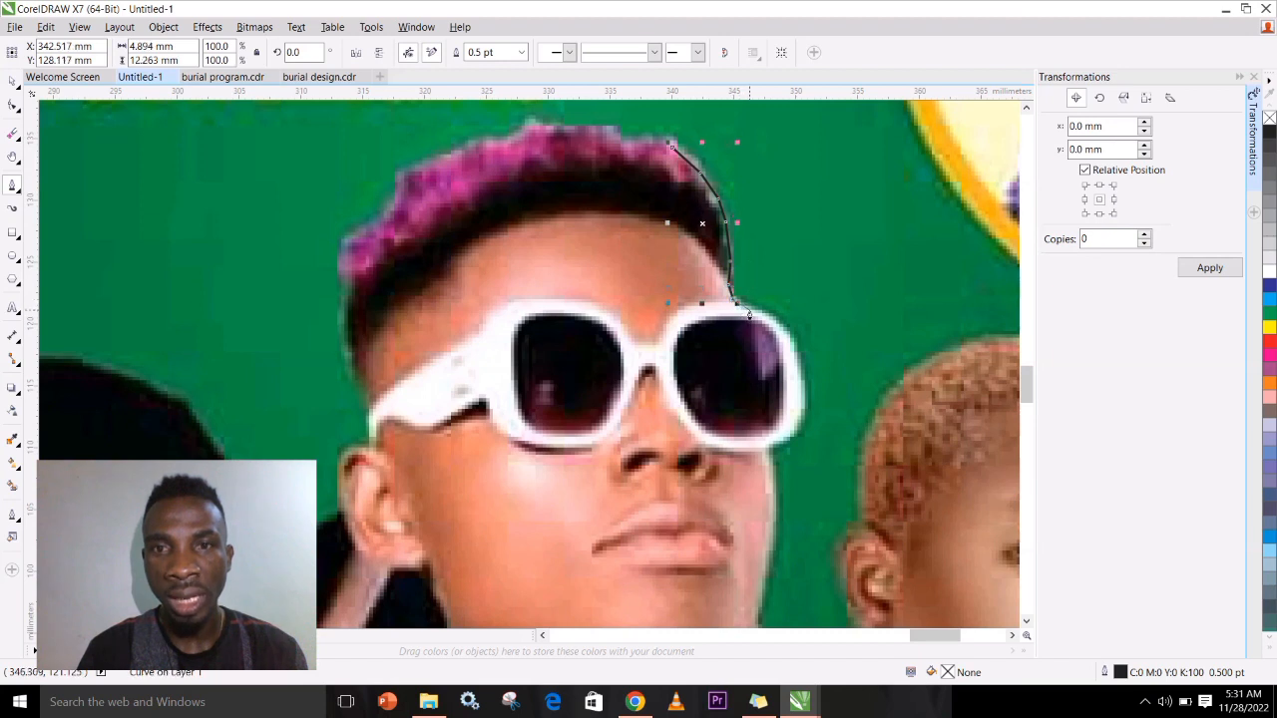
# - Continue the outline around the outer rim of the sunglasses to where the frame's lower edge meets the cheek
pyautogui.click(774, 324)
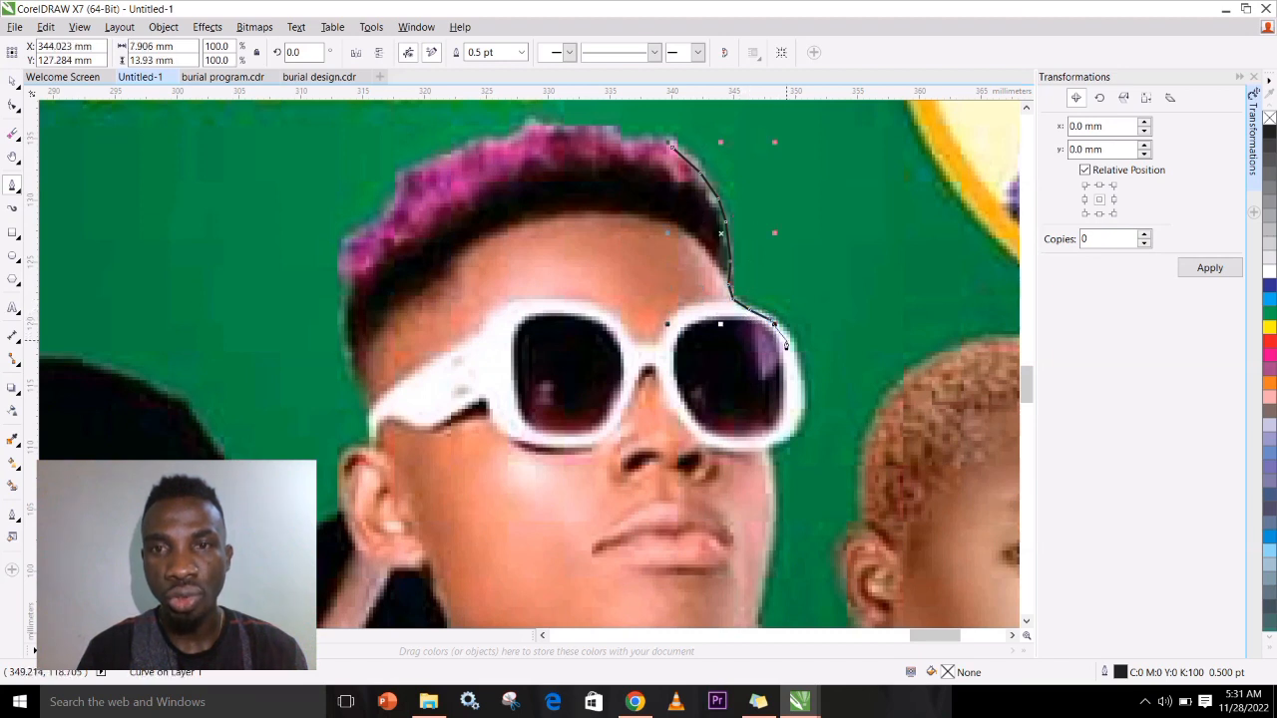
pyautogui.click(781, 331)
pyautogui.click(794, 352)
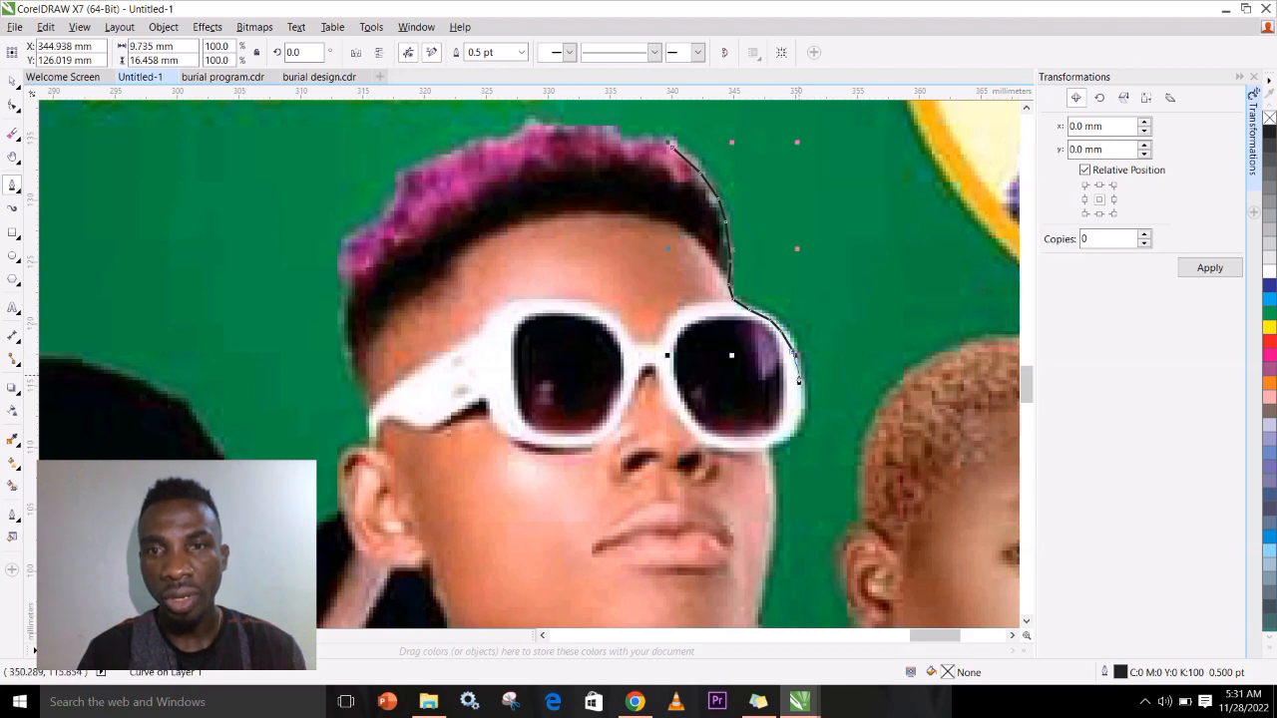
pyautogui.click(798, 402)
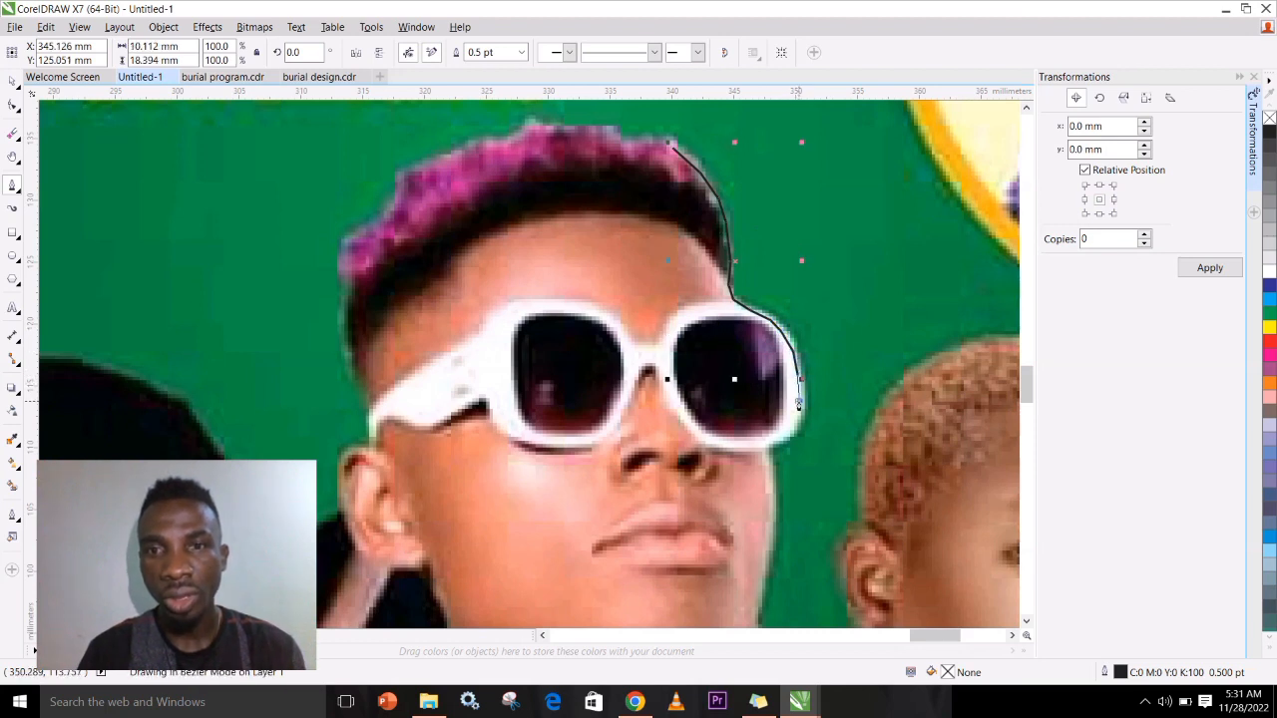
pyautogui.click(788, 431)
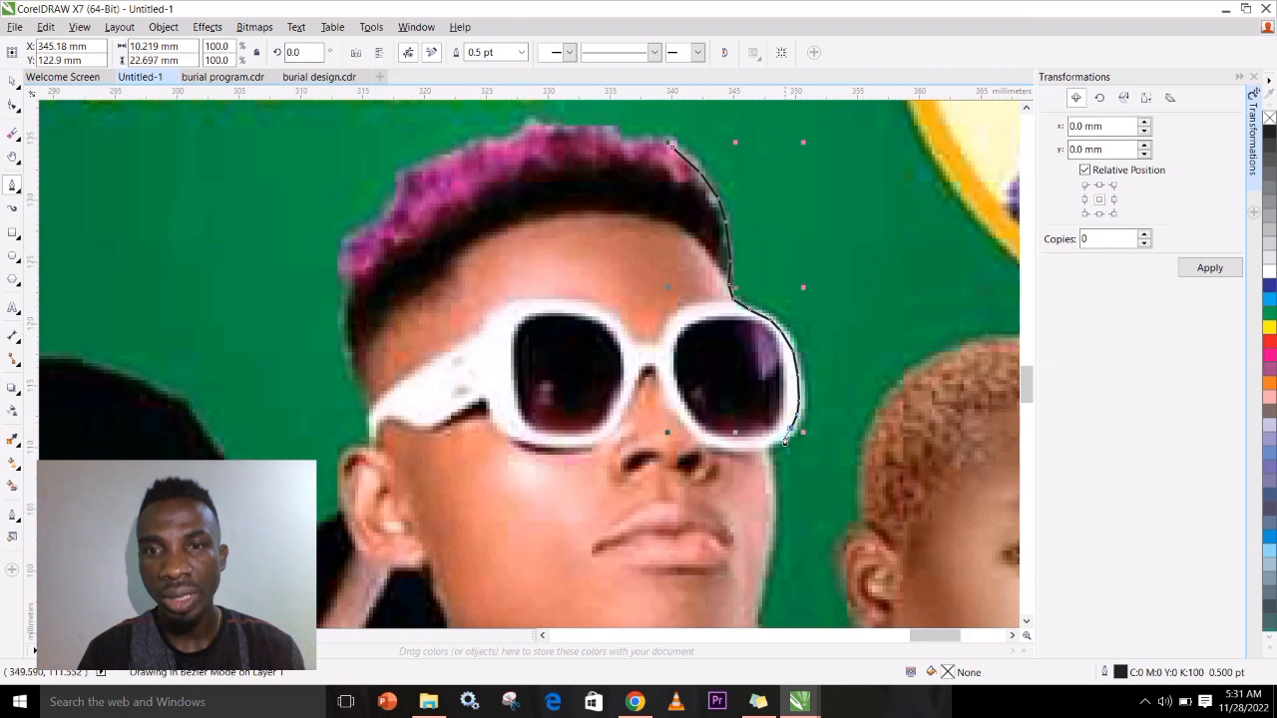
pyautogui.click(765, 446)
# - Extend the outline from the sunglasses down along the cheek to the jaw
pyautogui.click(766, 457)
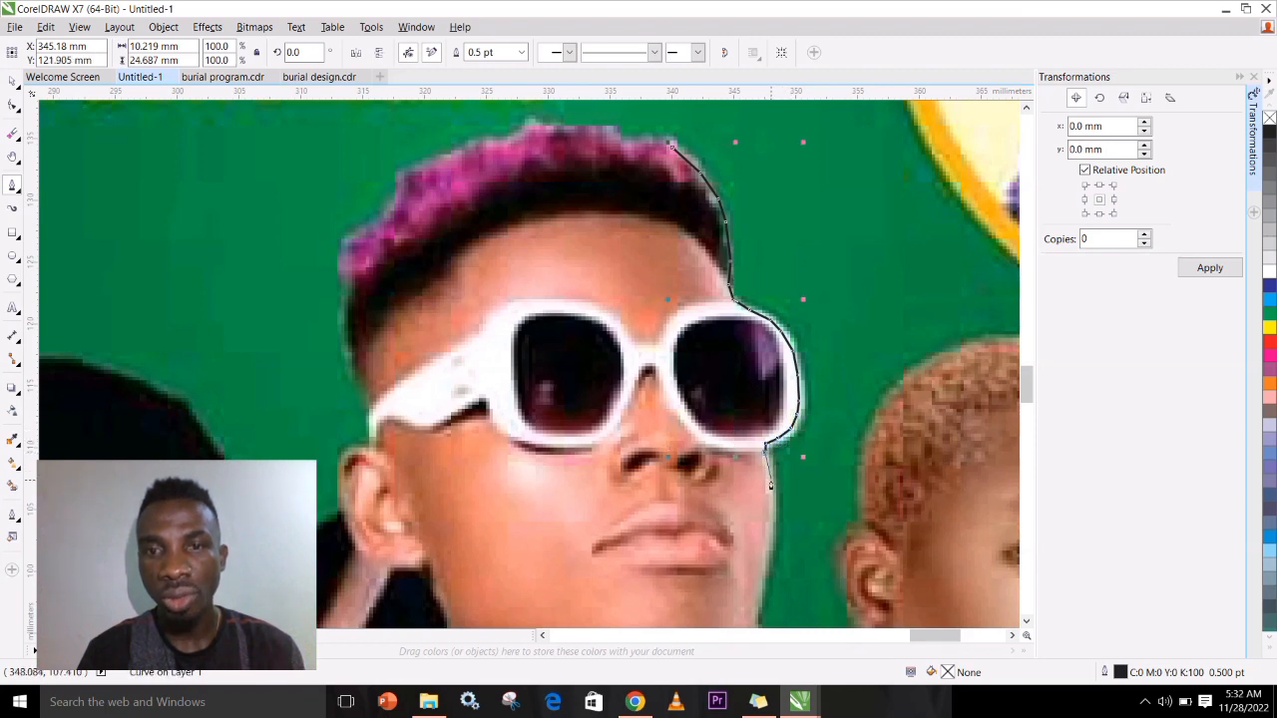
pyautogui.click(770, 518)
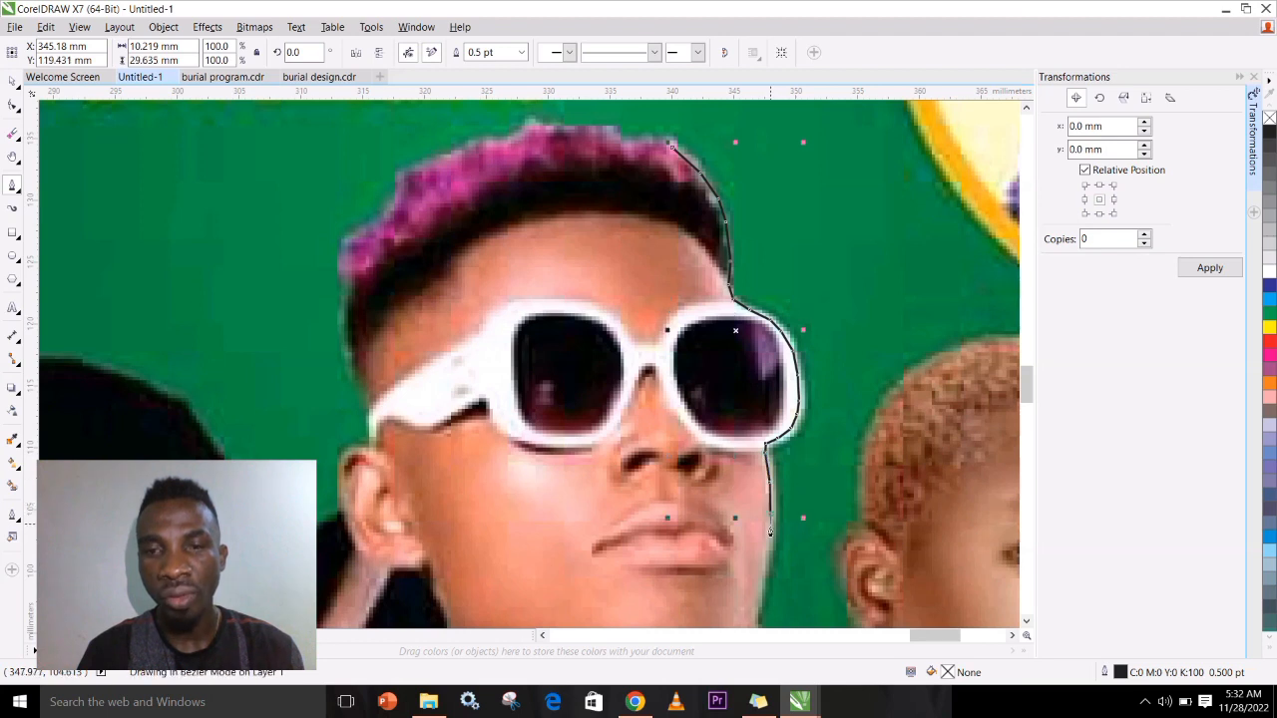
pyautogui.click(767, 556)
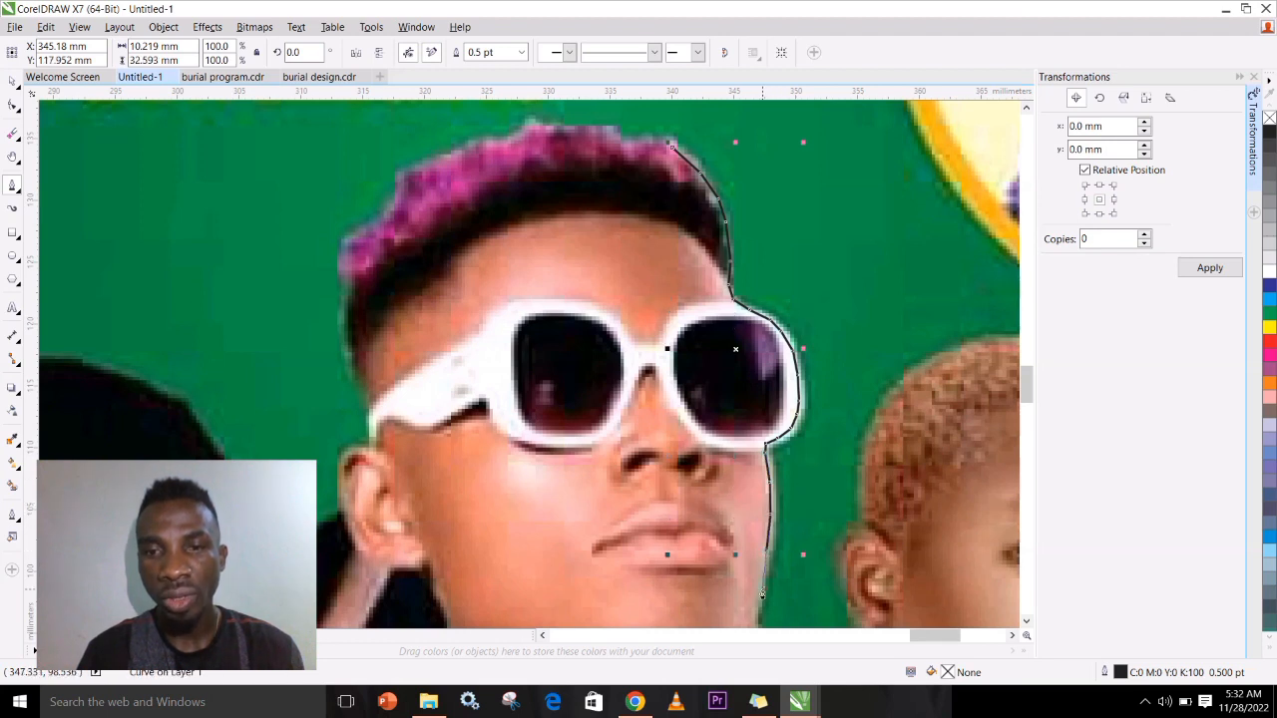
pyautogui.click(761, 596)
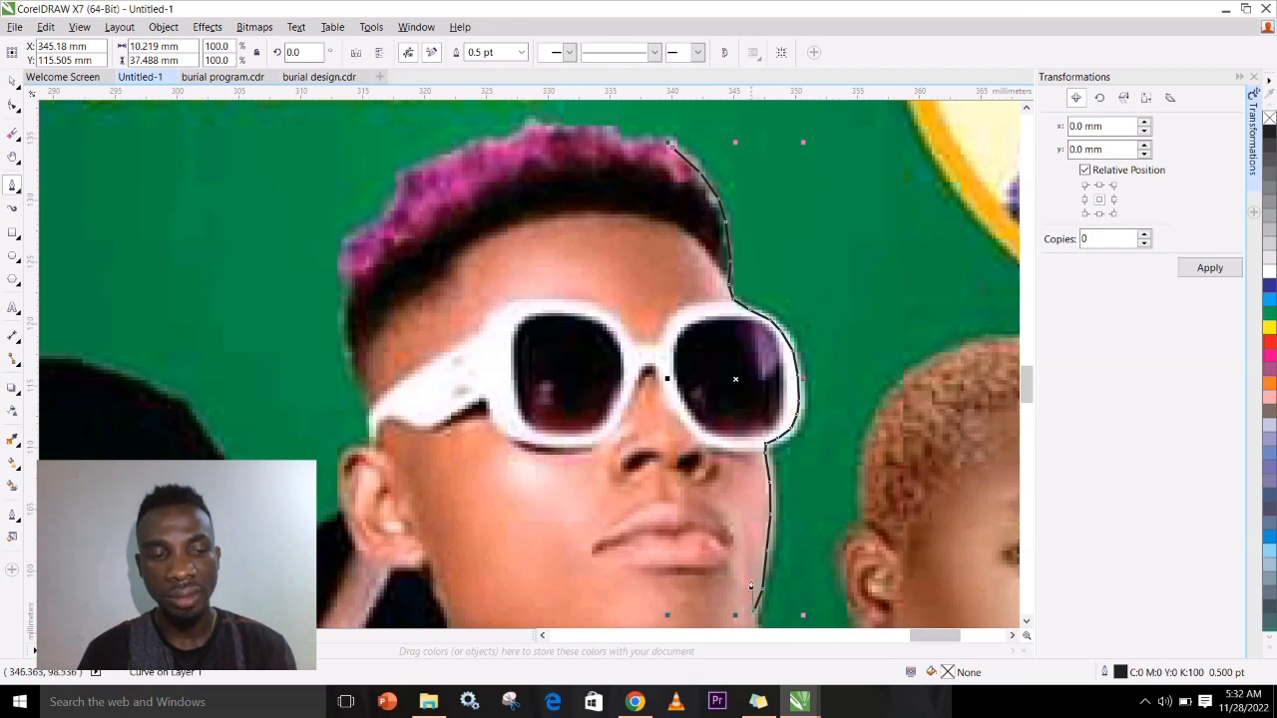
# - Extend the Pen tool outline from the jaw around the outer edge of the headphones to the base of the shirt shoulder
pyautogui.press('h')
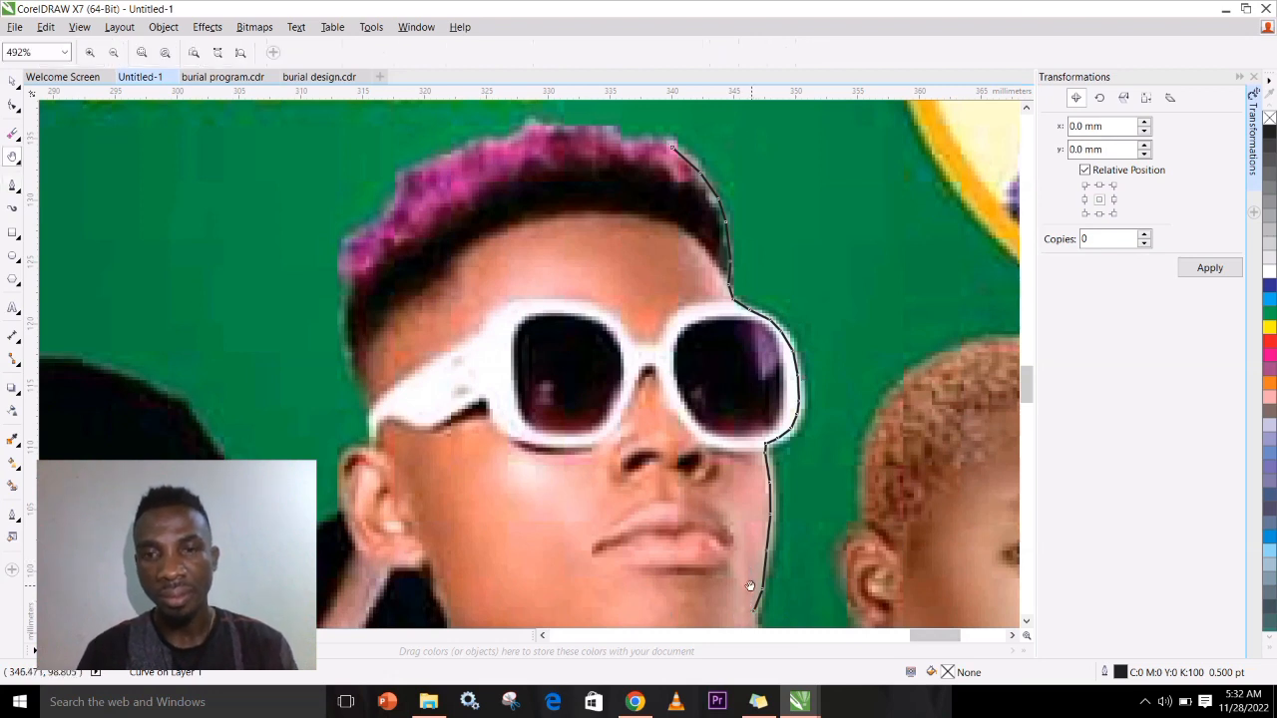
pyautogui.moveTo(749, 591); pyautogui.dragTo(737, 329)
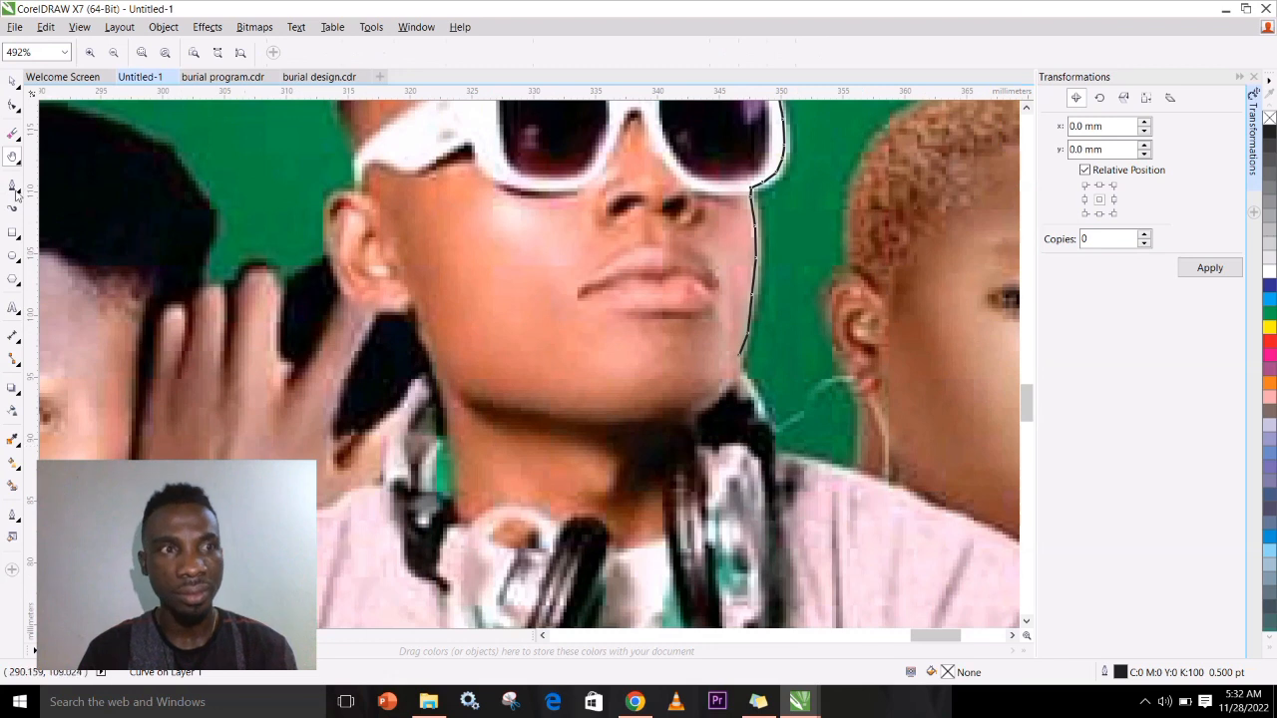
pyautogui.moveTo(725, 415); pyautogui.dragTo(693, 285)
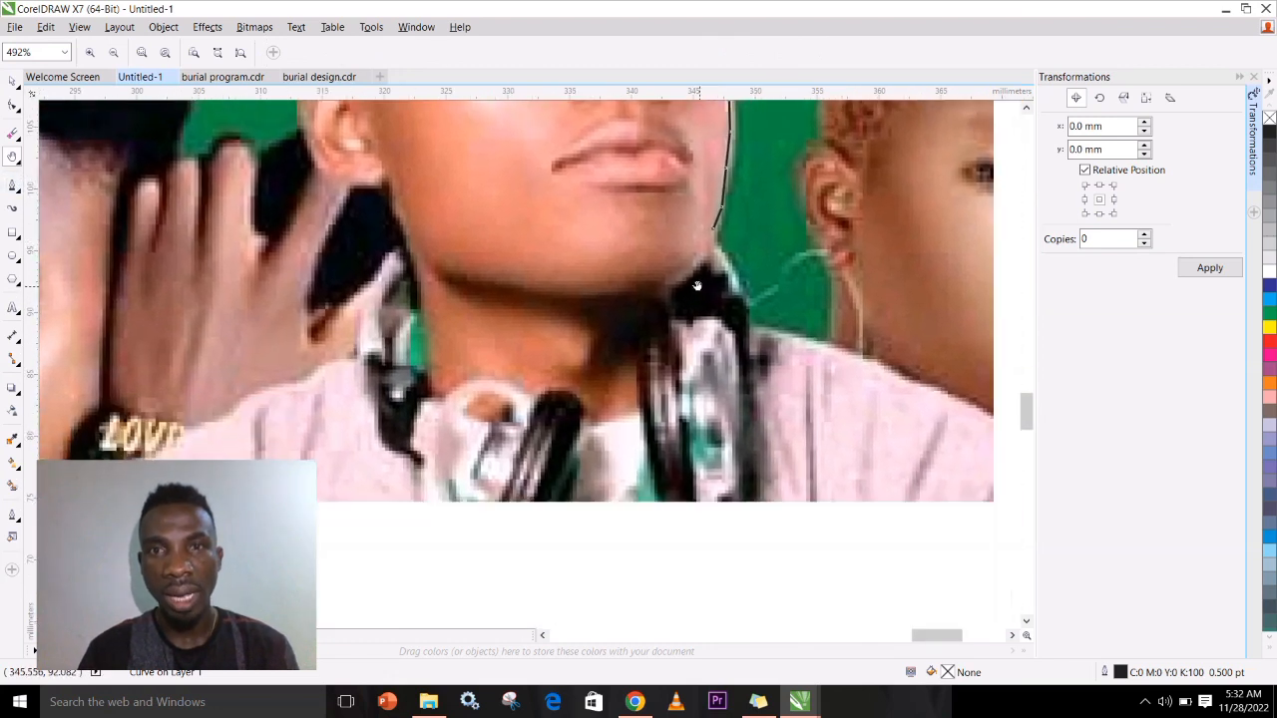
pyautogui.click(12, 185)
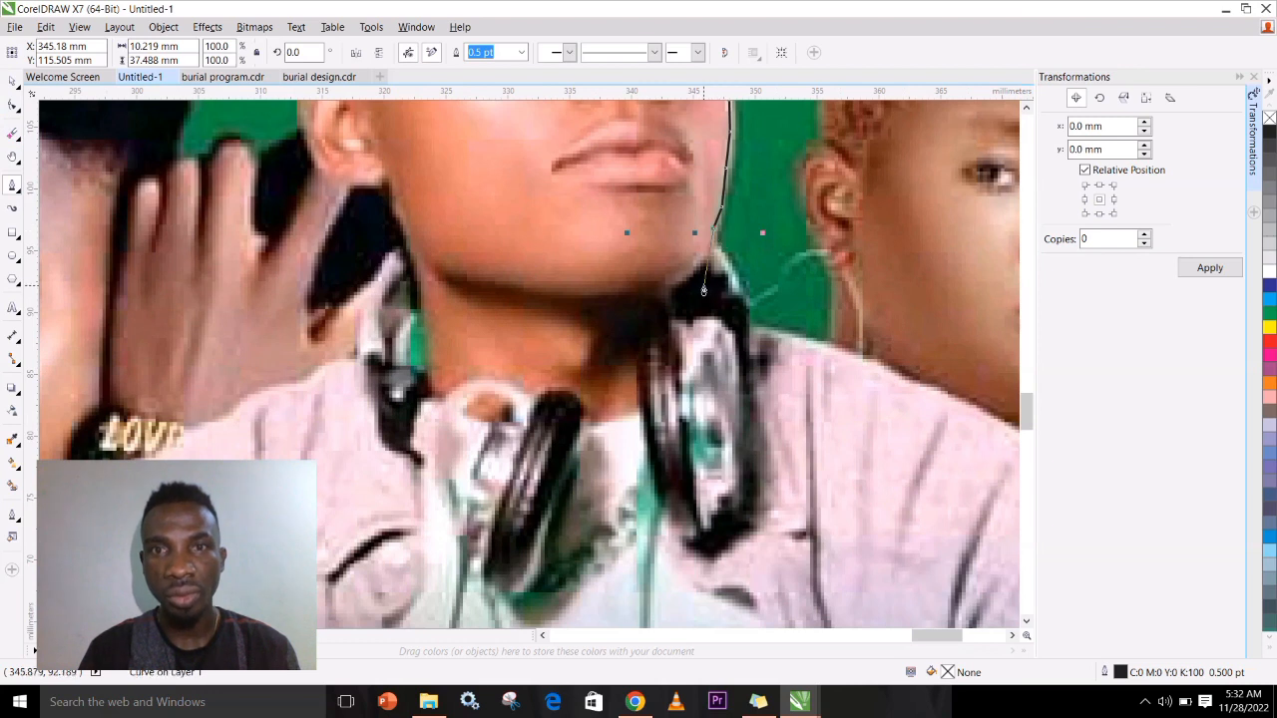
pyautogui.click(716, 258)
pyautogui.click(734, 282)
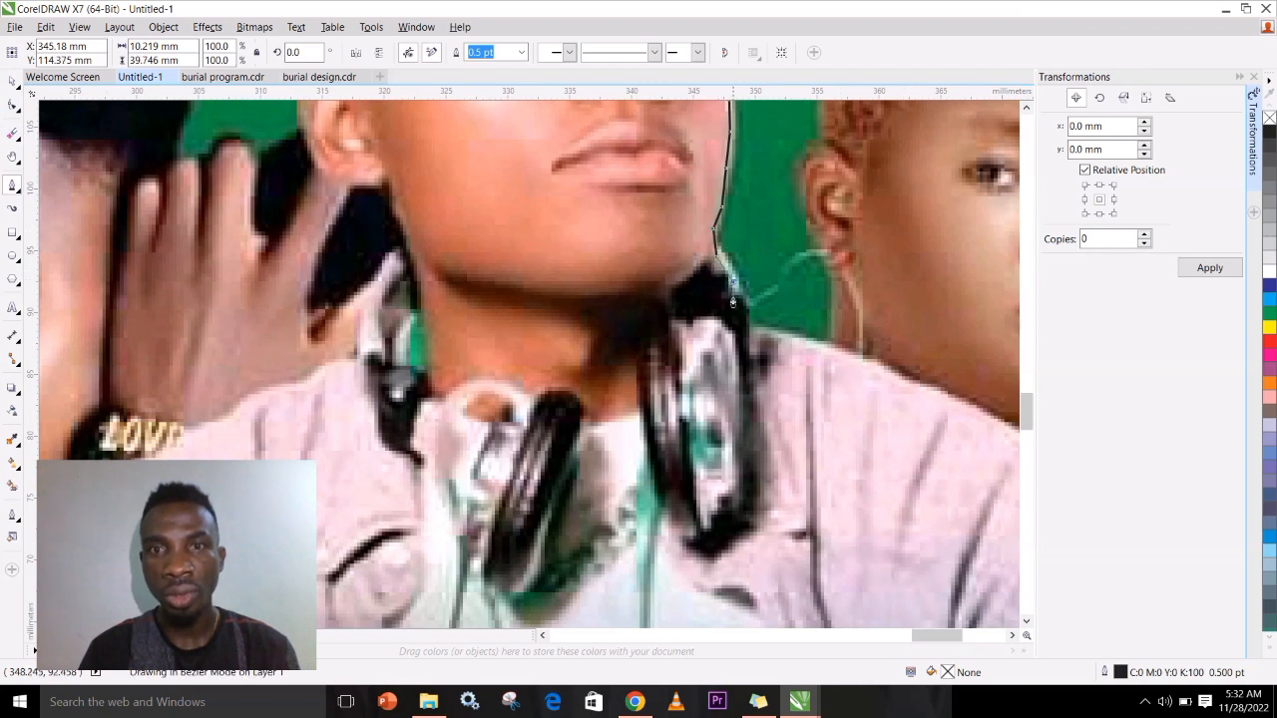
pyautogui.click(743, 317)
pyautogui.click(749, 330)
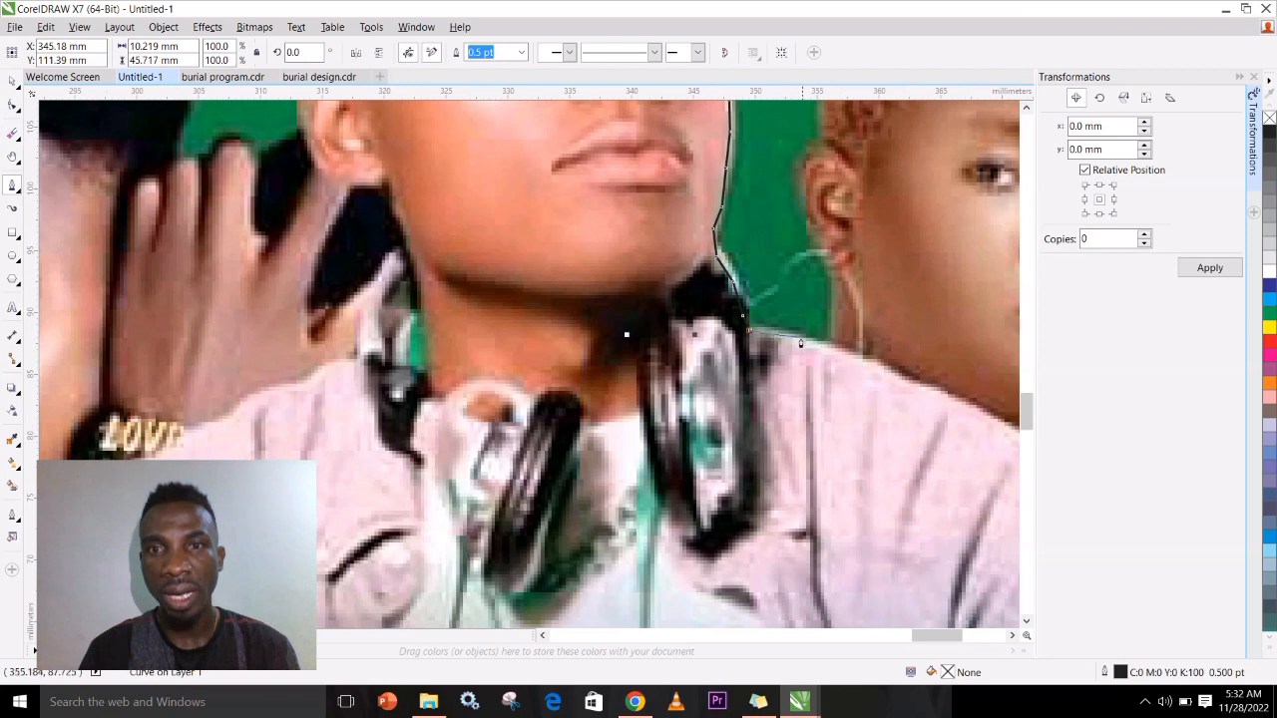
# - Continue the outline from the headphones along the upper slope of the man's pink shirt shoulder
pyautogui.click(796, 347)
pyautogui.click(870, 370)
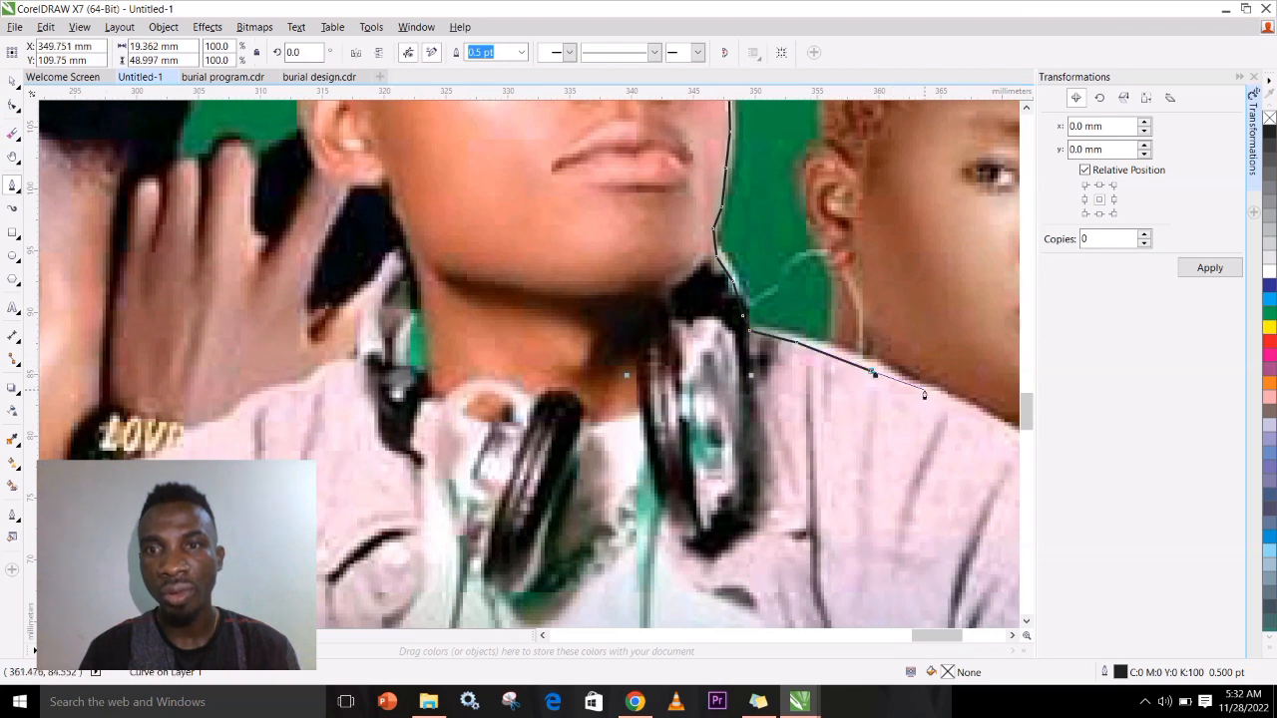
pyautogui.click(929, 394)
pyautogui.click(972, 415)
pyautogui.click(1005, 432)
# - Trace the outline over the outer shoulder and down the sleeve edge beside the blue garment to the yellow splatter
pyautogui.press('h')
pyautogui.moveTo(1007, 469); pyautogui.dragTo(460, 268)
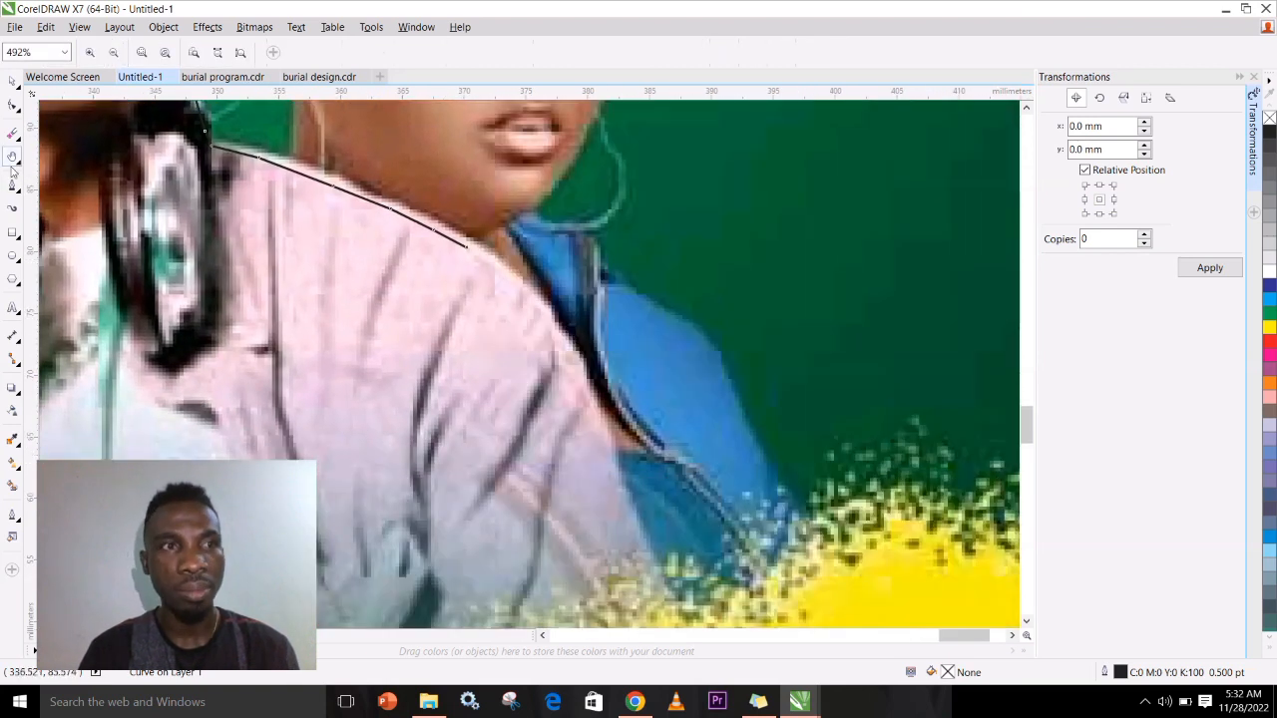
pyautogui.click(13, 185)
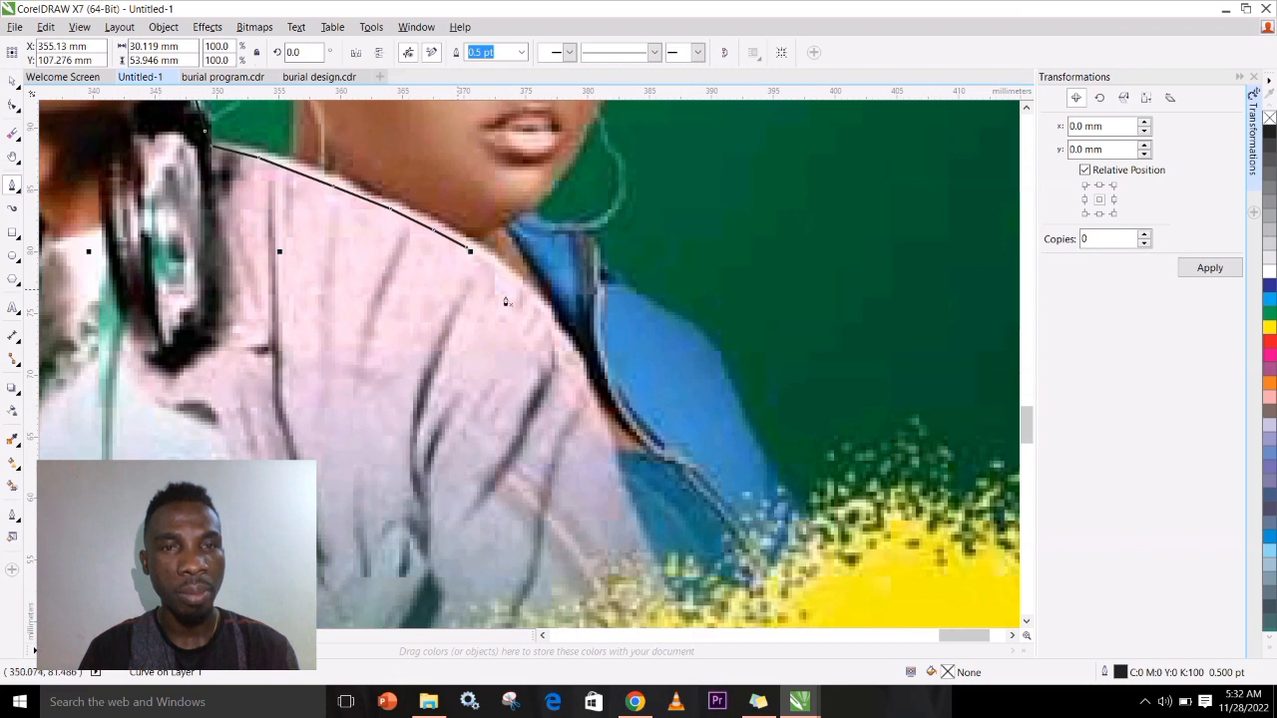
pyautogui.click(469, 251)
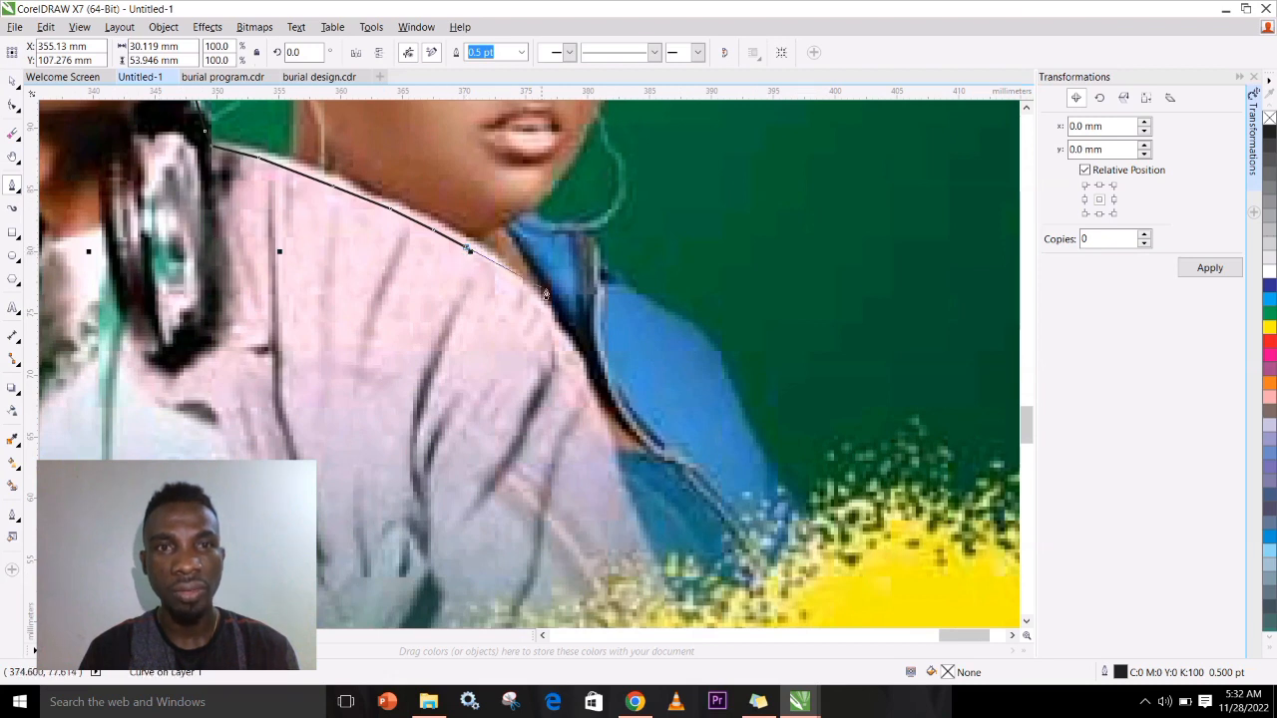
pyautogui.click(509, 283)
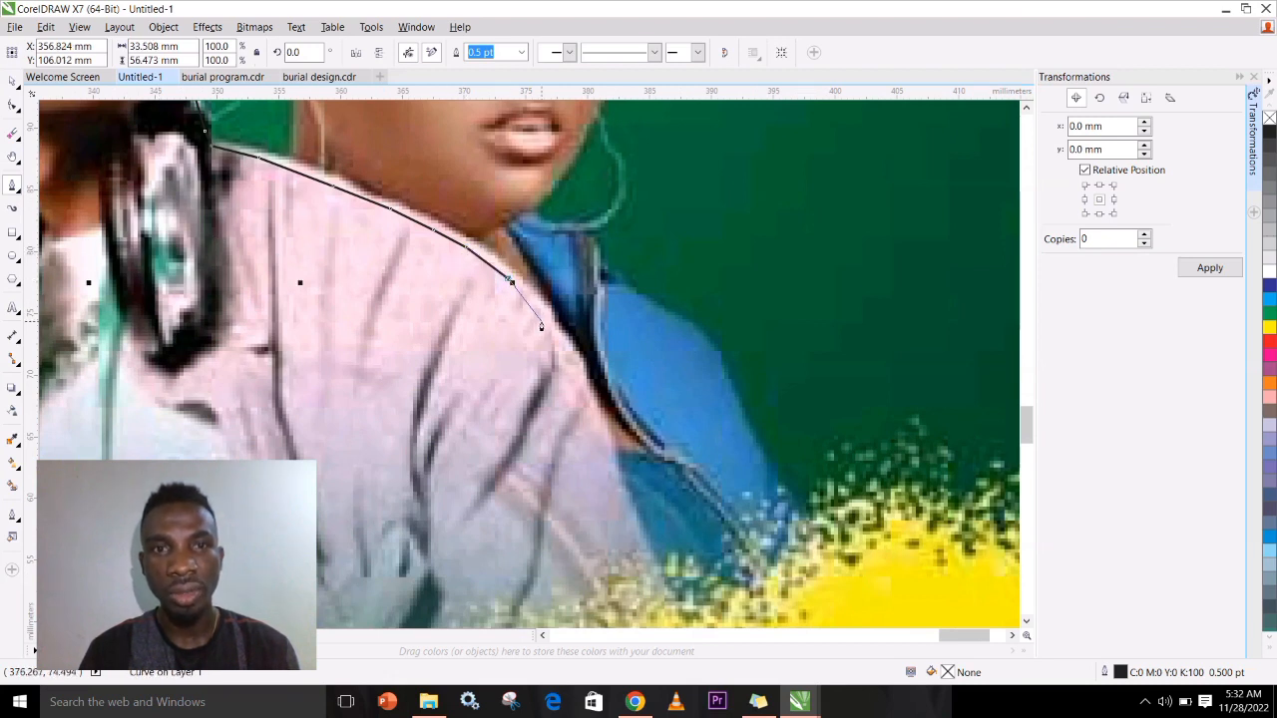
pyautogui.click(584, 380)
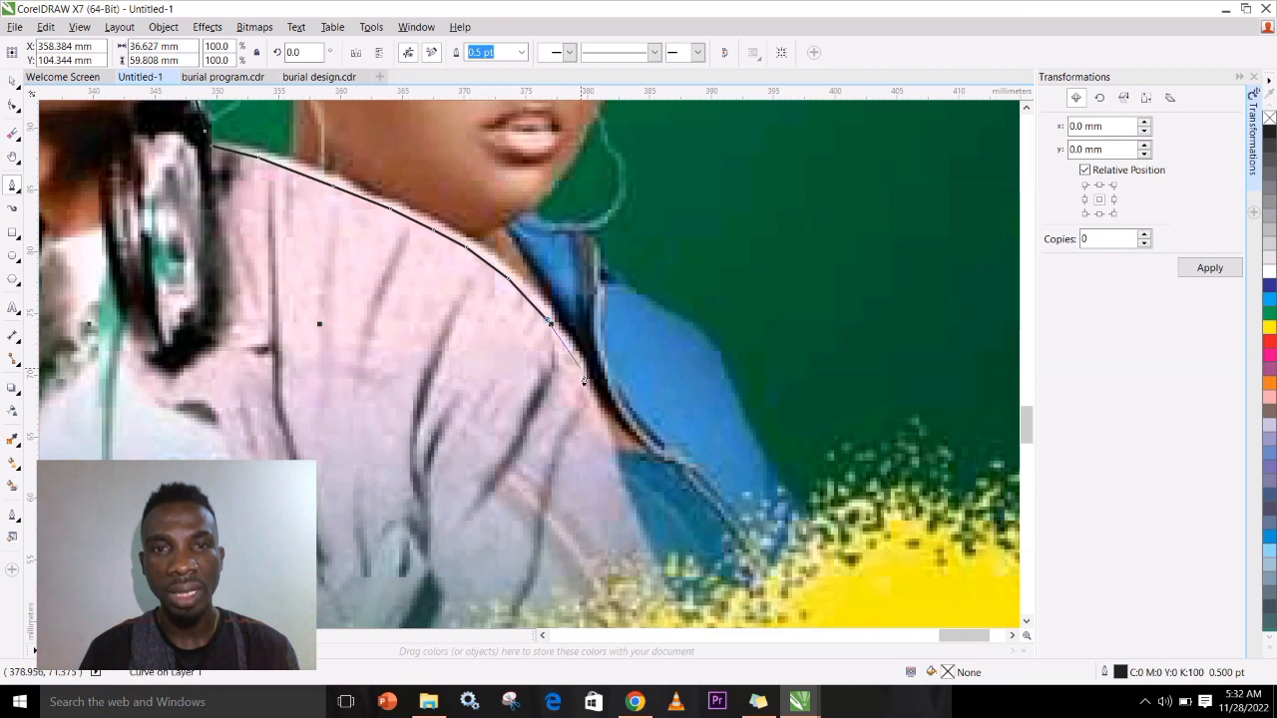
pyautogui.click(627, 507)
pyautogui.doubleClick(645, 564)
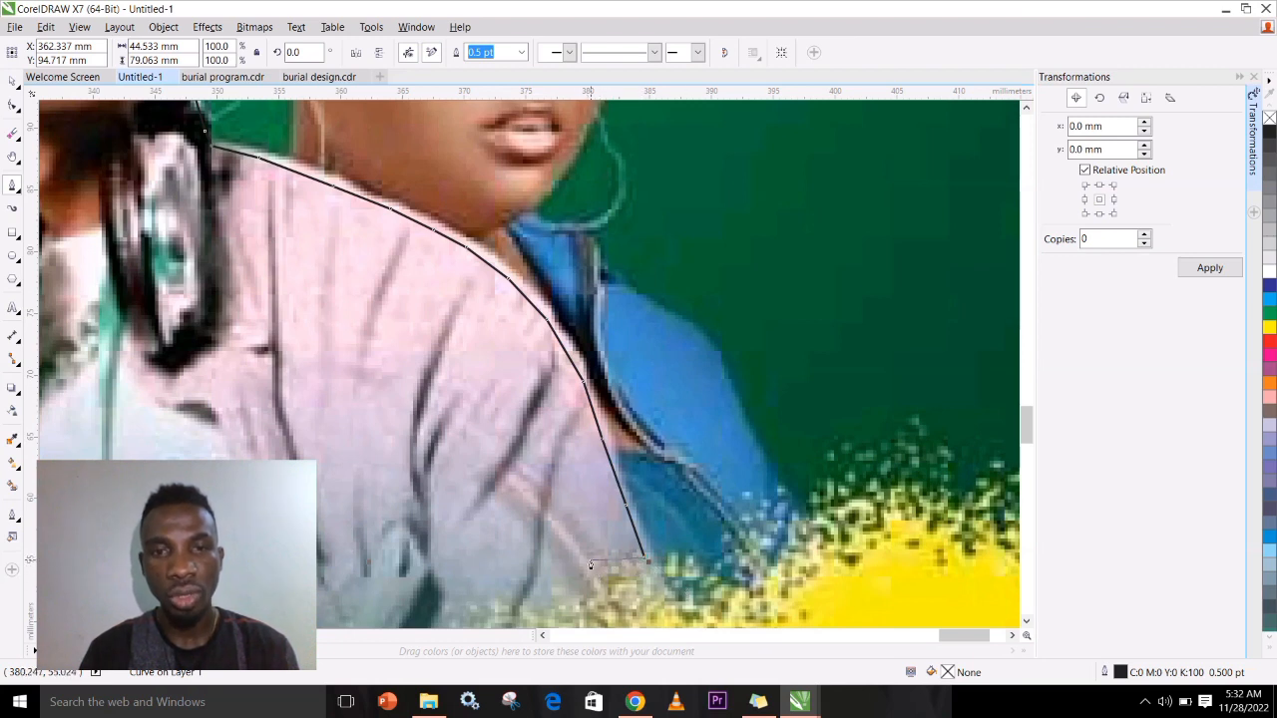
# - Turn the outline inward at the sleeve's lower end and trace it above the yellow splatter
pyautogui.click(644, 558)
pyautogui.click(591, 563)
pyautogui.click(587, 586)
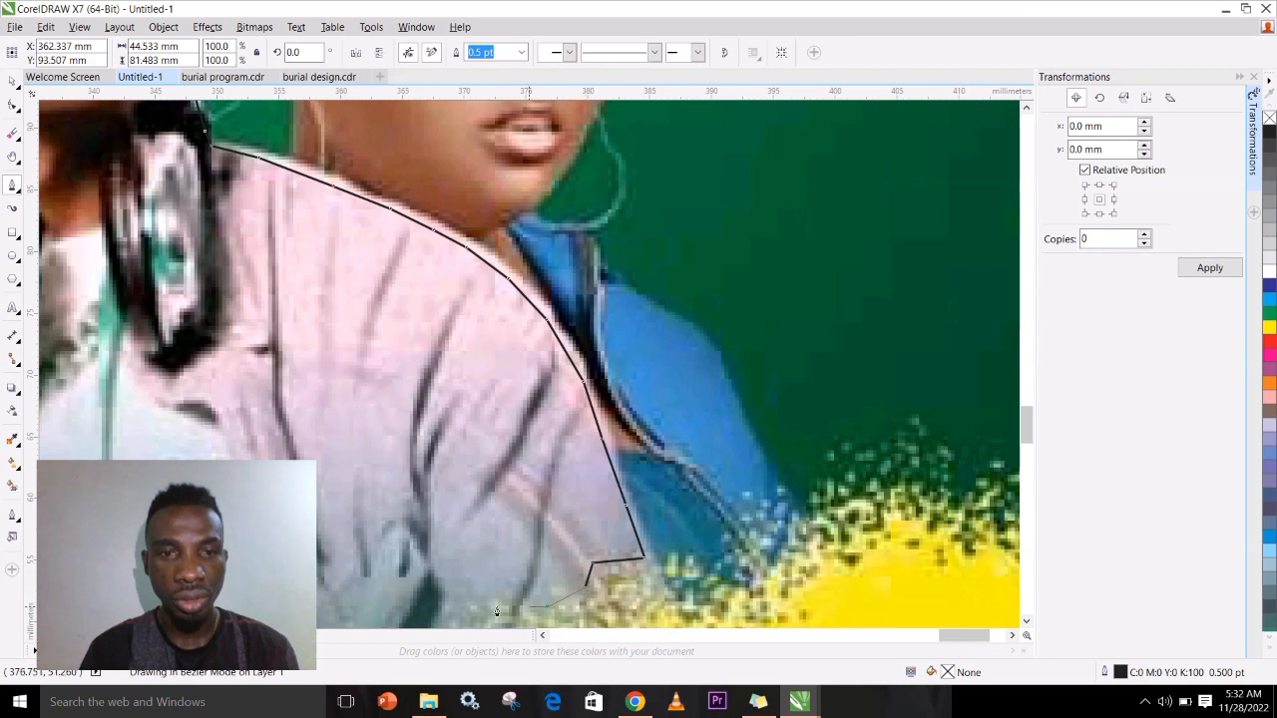
pyautogui.click(483, 607)
# - Extend the outline across the lower shirt front, following the splatter edge beneath the "I'VE BEEN TEED" lettering
pyautogui.press('h')
pyautogui.moveTo(506, 528); pyautogui.dragTo(707, 302)
pyautogui.moveTo(651, 418); pyautogui.dragTo(718, 387)
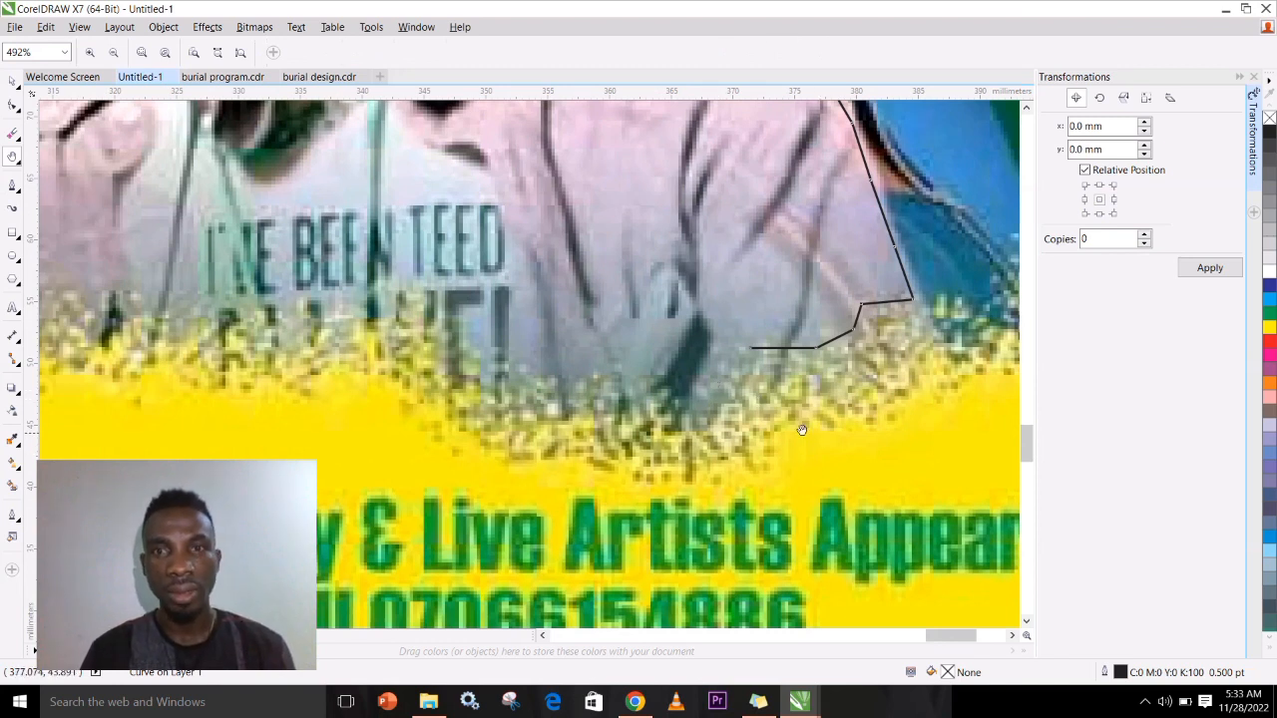
pyautogui.click(13, 185)
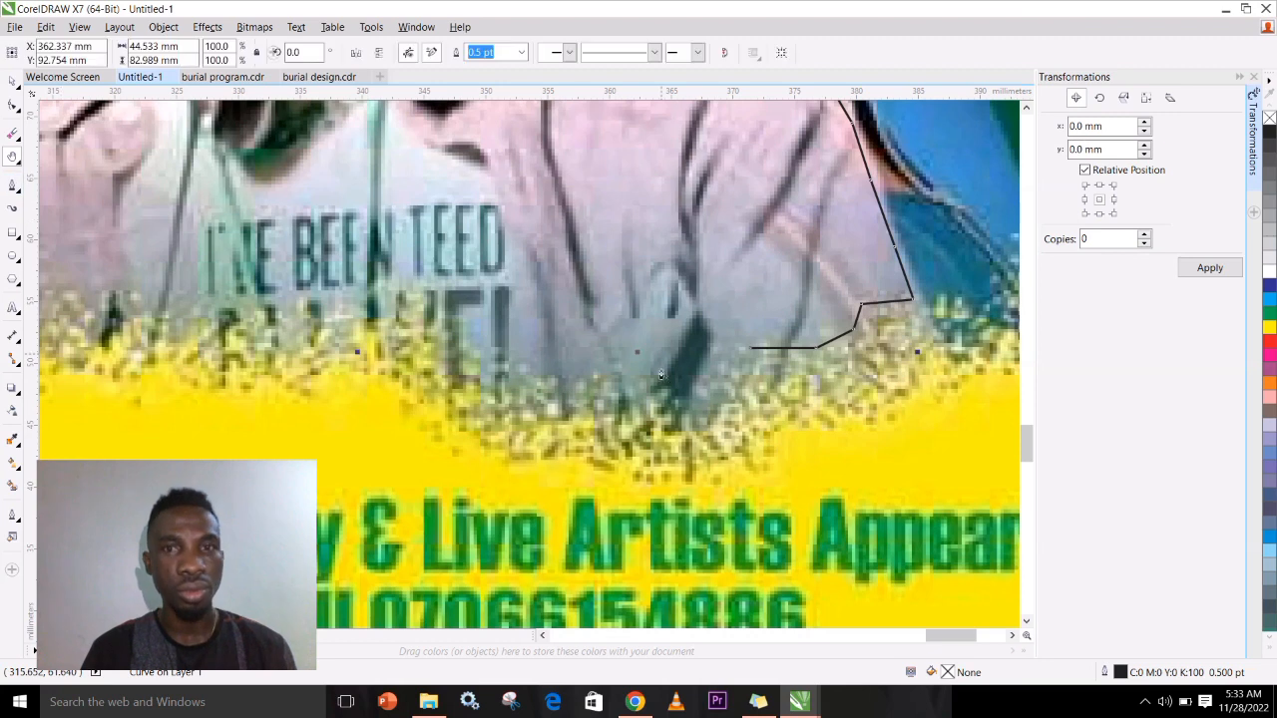
pyautogui.click(702, 383)
pyautogui.click(624, 377)
pyautogui.click(497, 353)
pyautogui.click(456, 324)
pyautogui.click(398, 302)
pyautogui.click(361, 309)
pyautogui.click(281, 298)
pyautogui.click(197, 308)
# - Continue the outline along the splatter edge from the lettering to the lower corner of the opposite sleeve
pyautogui.press('h')
pyautogui.moveTo(210, 301); pyautogui.dragTo(747, 358)
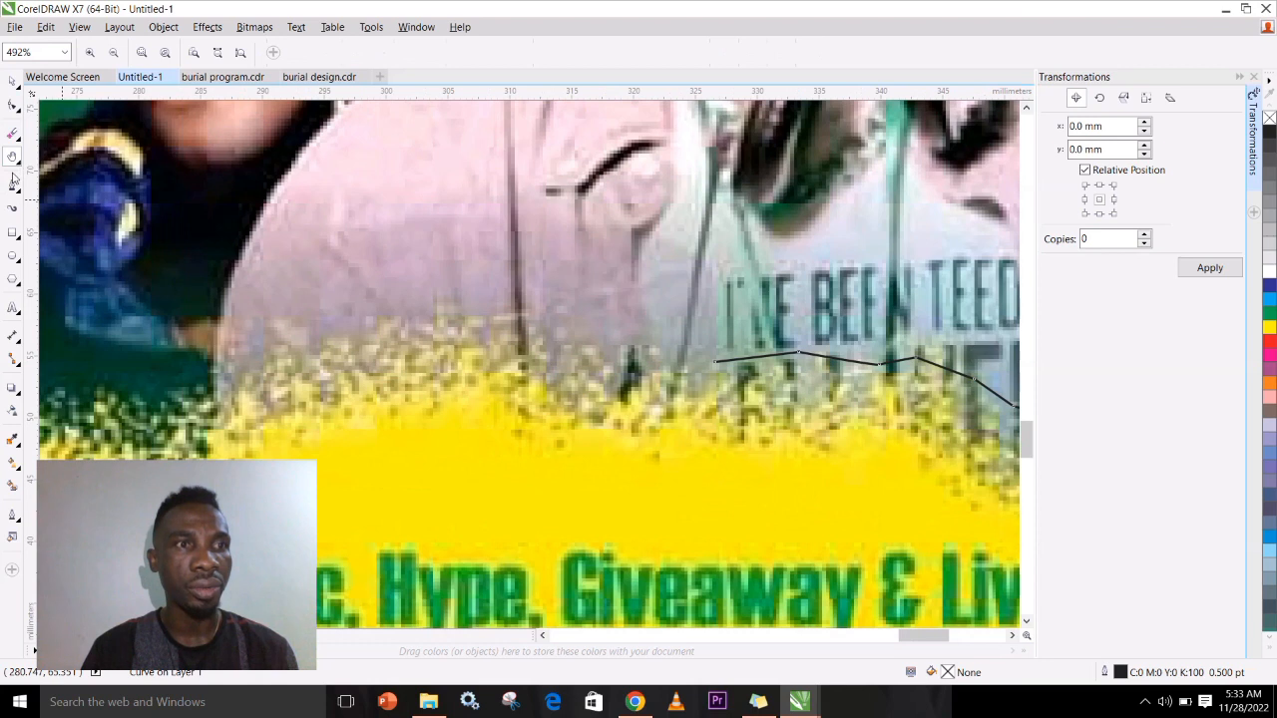
pyautogui.click(13, 181)
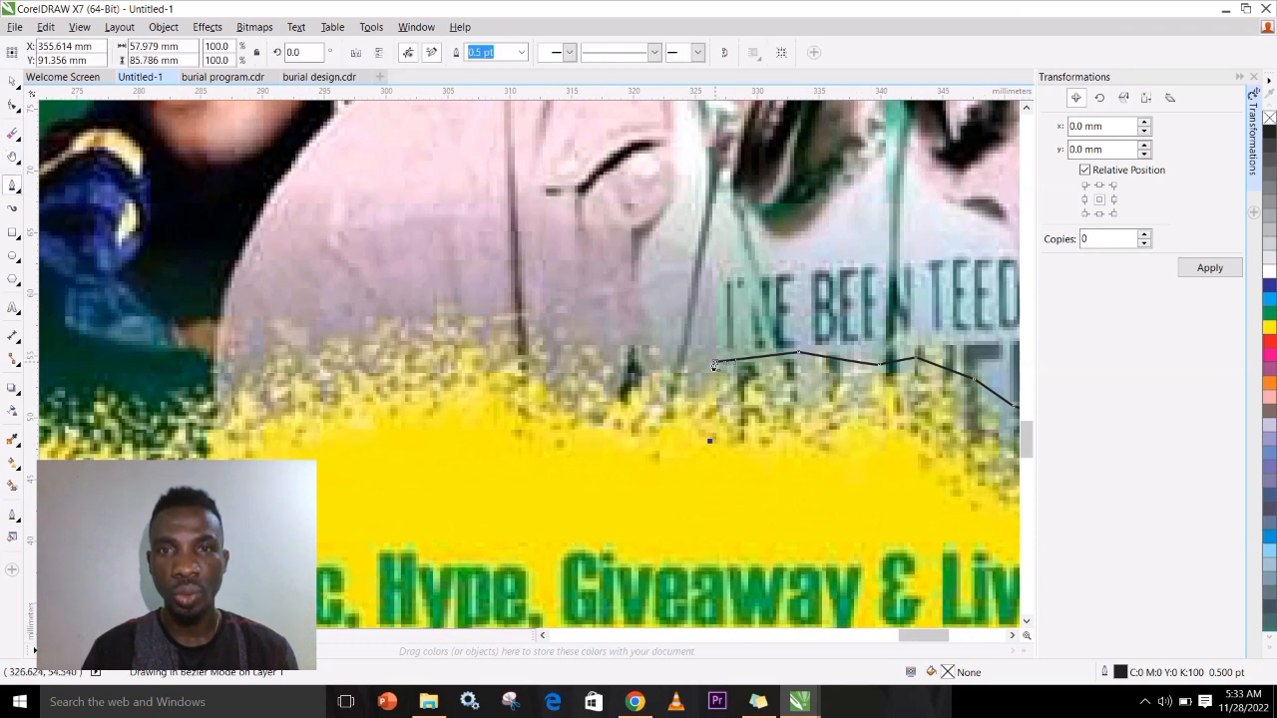
pyautogui.click(626, 364)
pyautogui.click(593, 355)
pyautogui.click(542, 334)
pyautogui.click(513, 335)
pyautogui.click(435, 339)
pyautogui.click(398, 342)
pyautogui.click(343, 353)
pyautogui.click(290, 368)
pyautogui.click(231, 398)
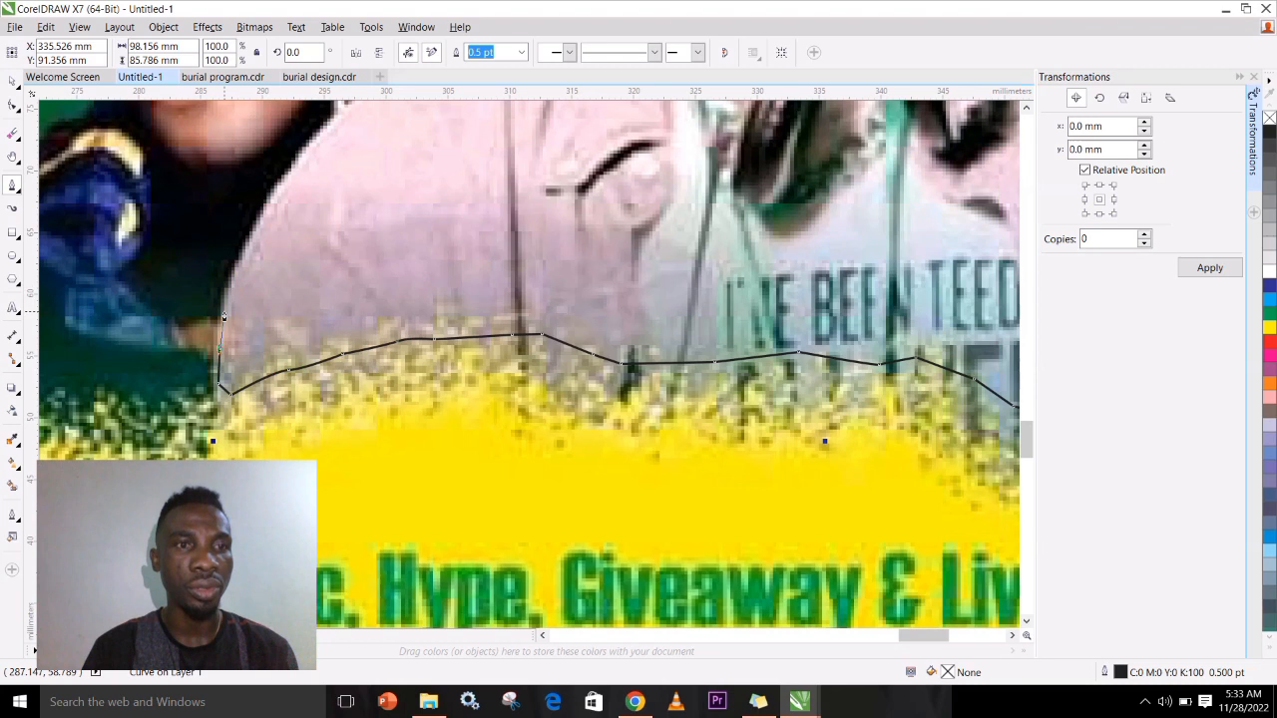
# - Trace the outline up the outer edge of the opposite sleeve towards the shoulder
pyautogui.click(238, 271)
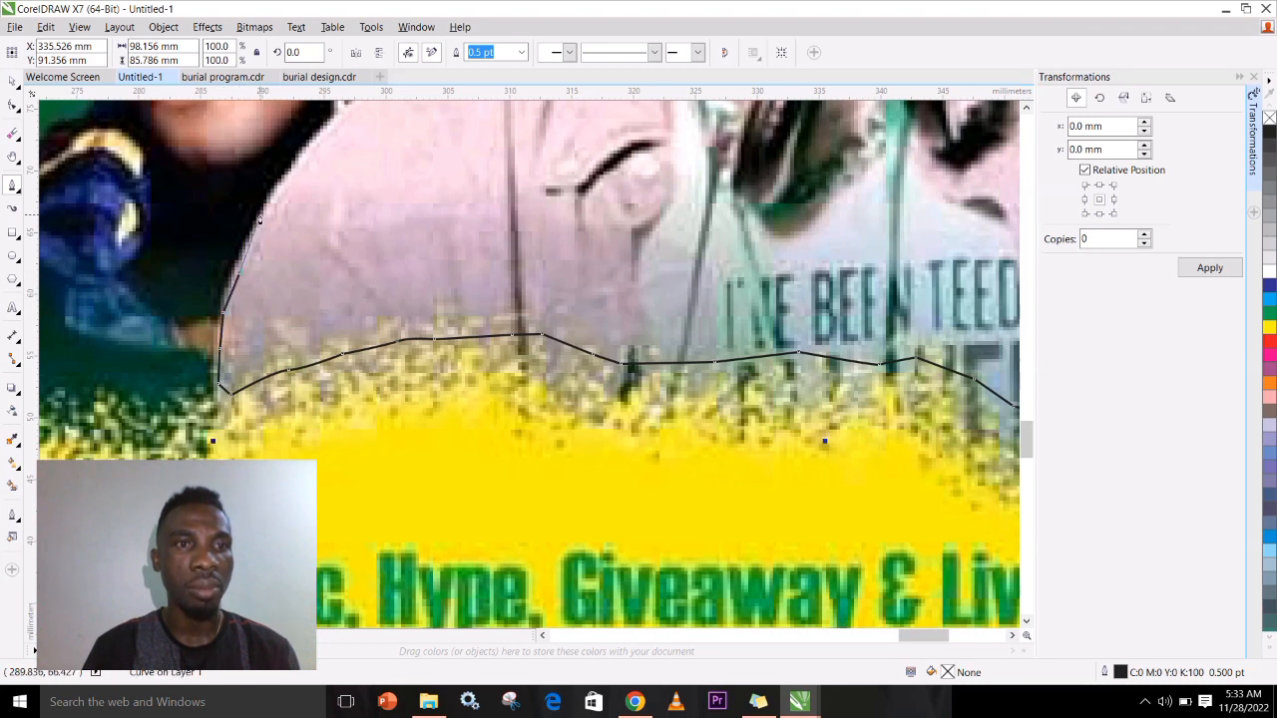
pyautogui.click(278, 197)
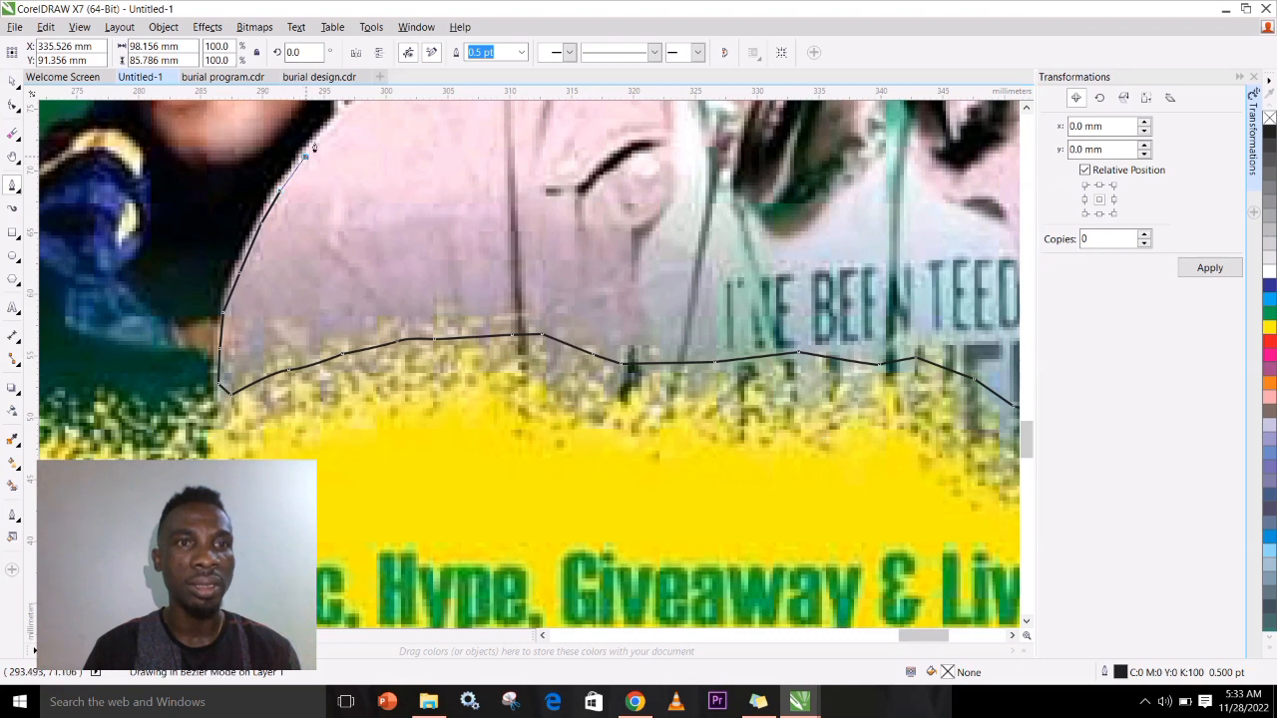
pyautogui.click(337, 117)
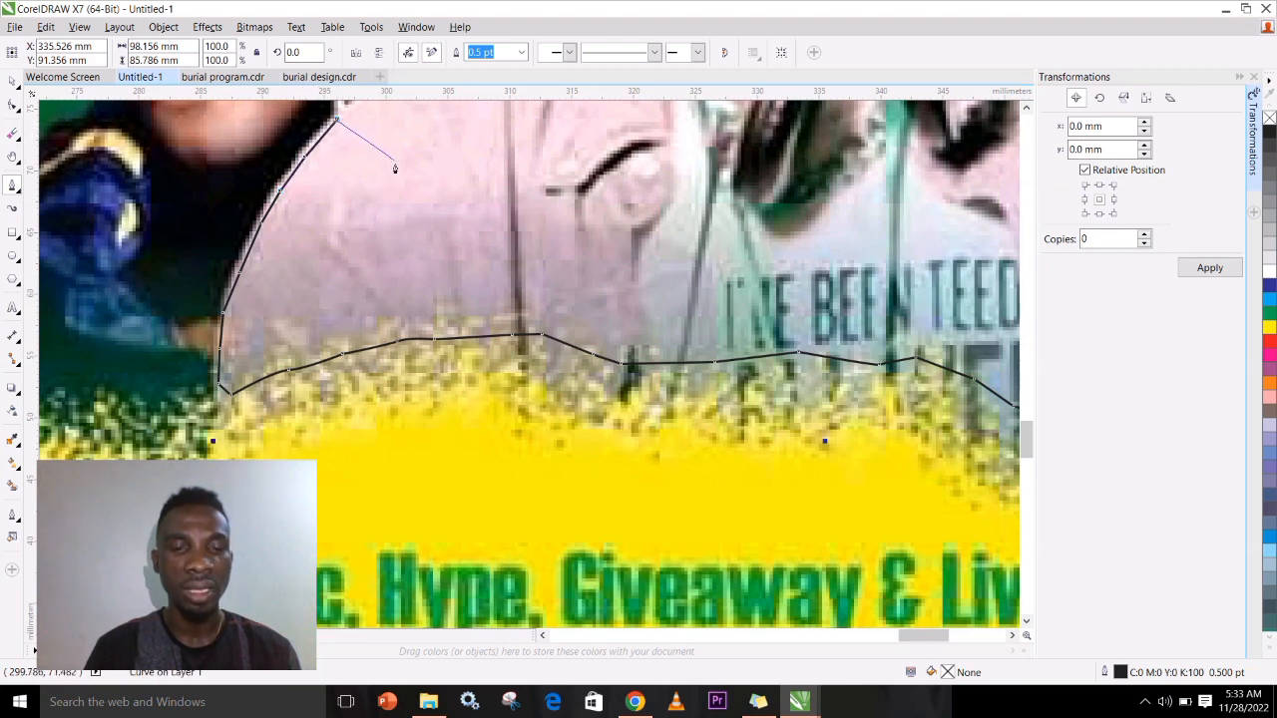
# - Extend the outline over the shoulder, past the "LOVE" wristband, to the collar beside the headphones
pyautogui.press('h')
pyautogui.moveTo(394, 169); pyautogui.dragTo(291, 368)
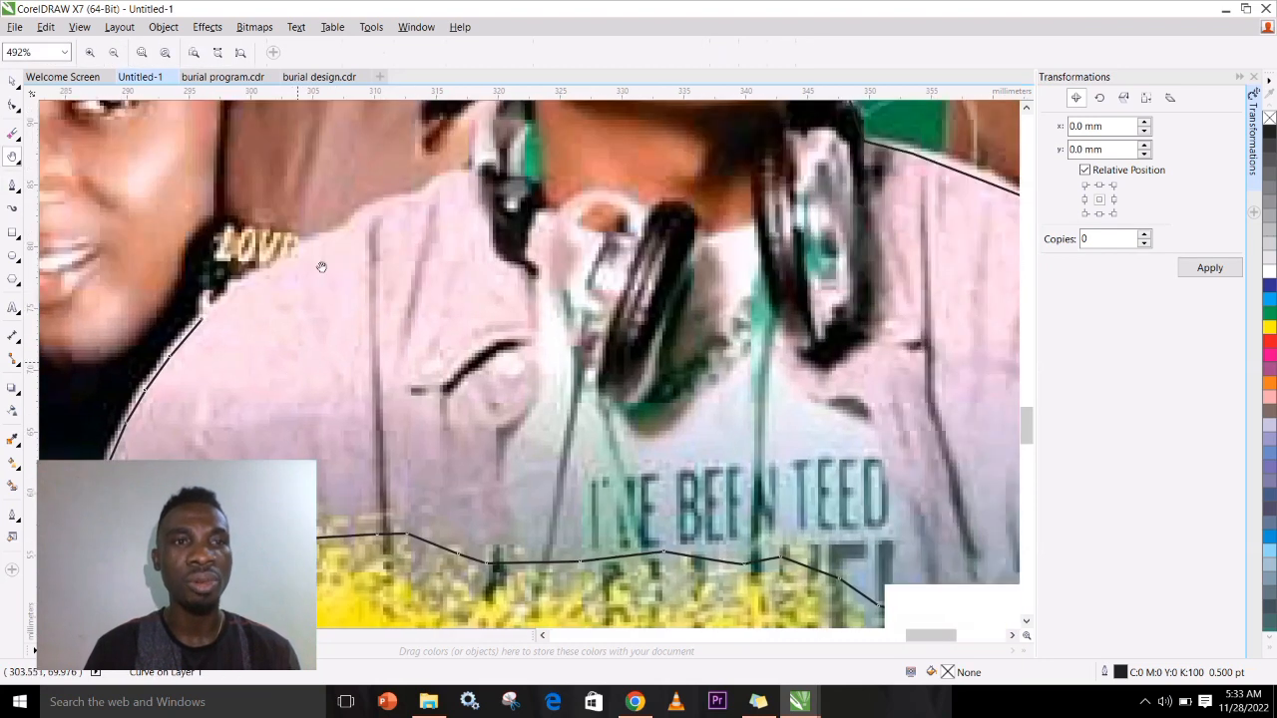
pyautogui.moveTo(322, 265); pyautogui.dragTo(331, 320)
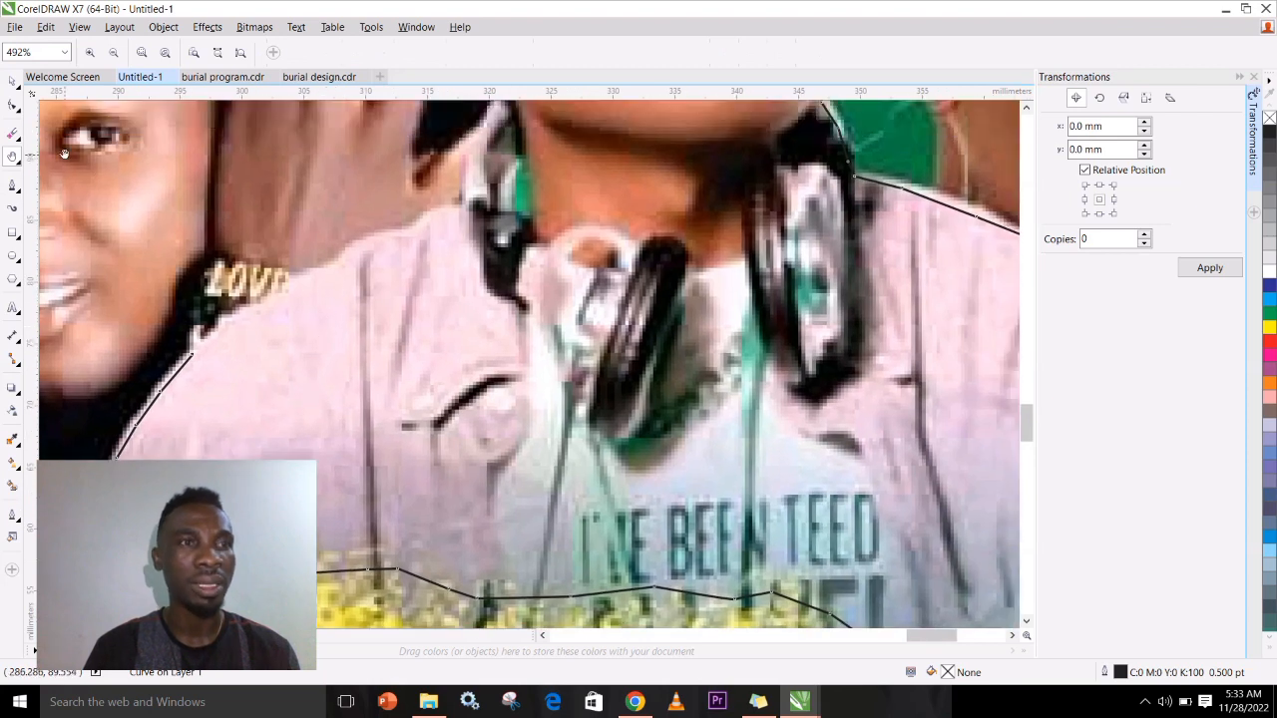
pyautogui.click(13, 185)
pyautogui.click(195, 356)
pyautogui.click(232, 326)
pyautogui.click(284, 296)
pyautogui.click(325, 272)
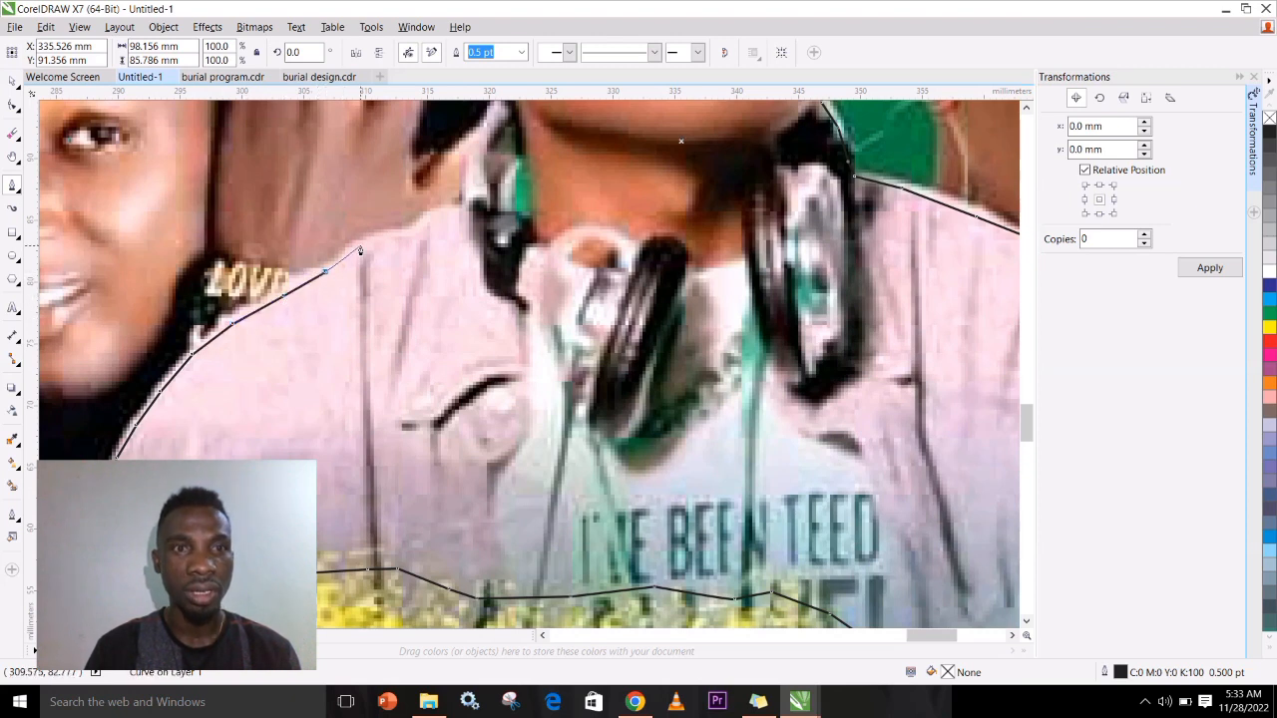
pyautogui.click(360, 244)
pyautogui.click(396, 240)
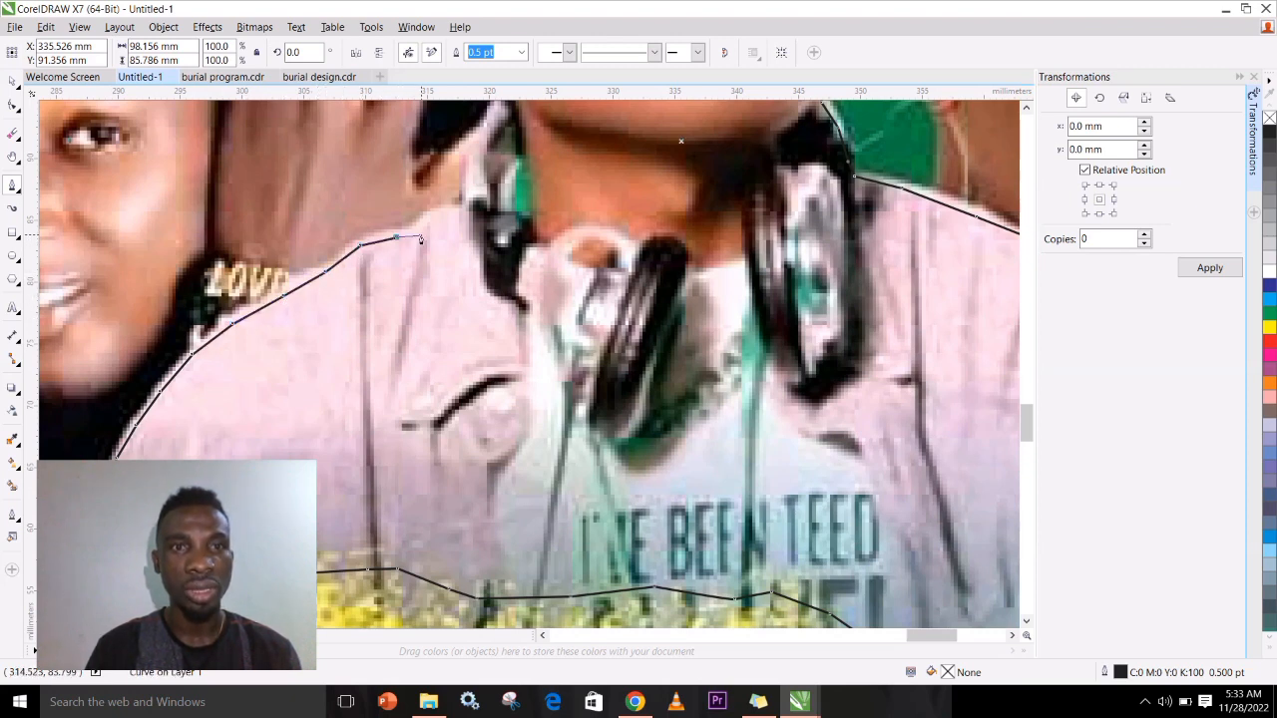
pyautogui.click(430, 215)
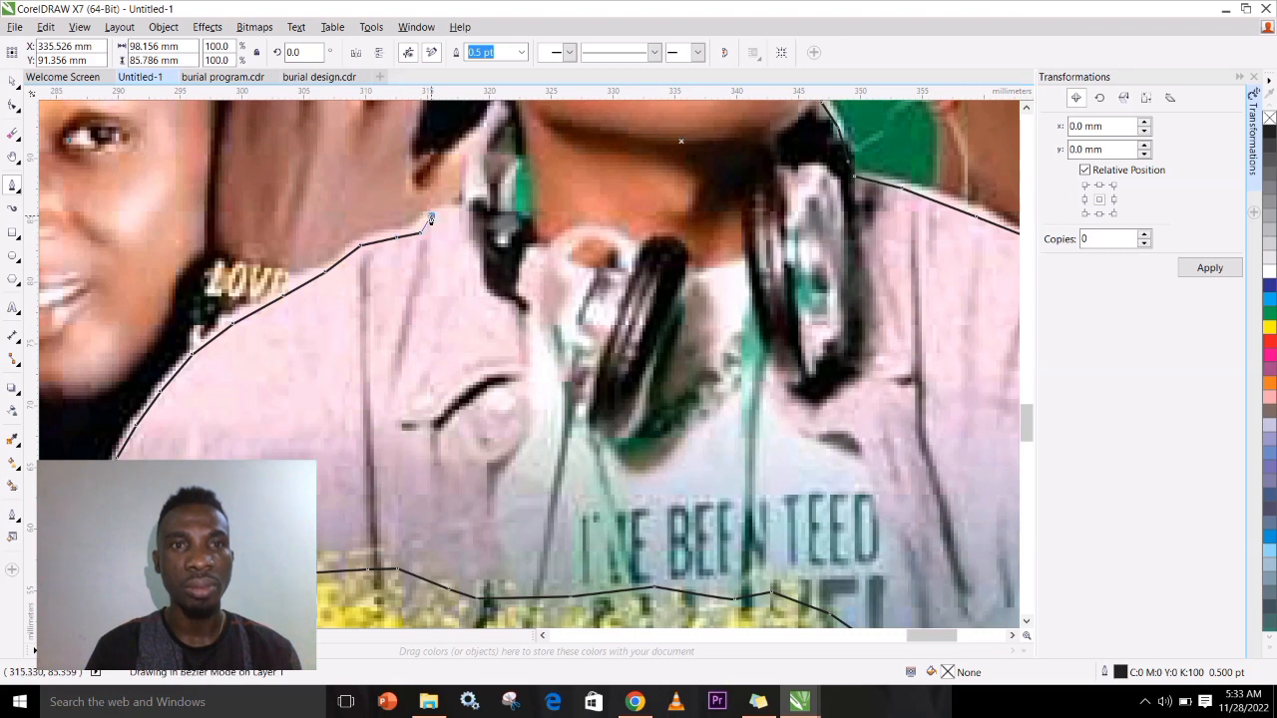
pyautogui.click(458, 213)
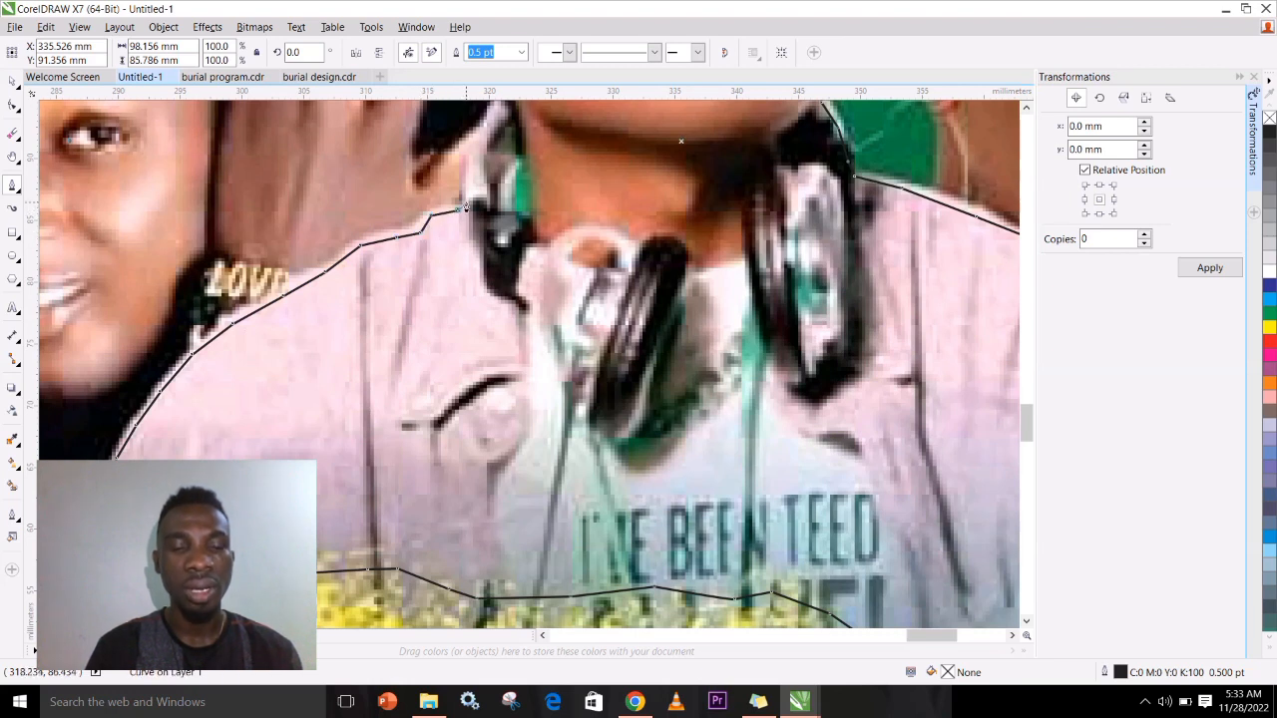
# - Continue the outline from the shoulder up the outer side of the collar and headphones to the jaw below the ear
pyautogui.press('space')
pyautogui.press('h')
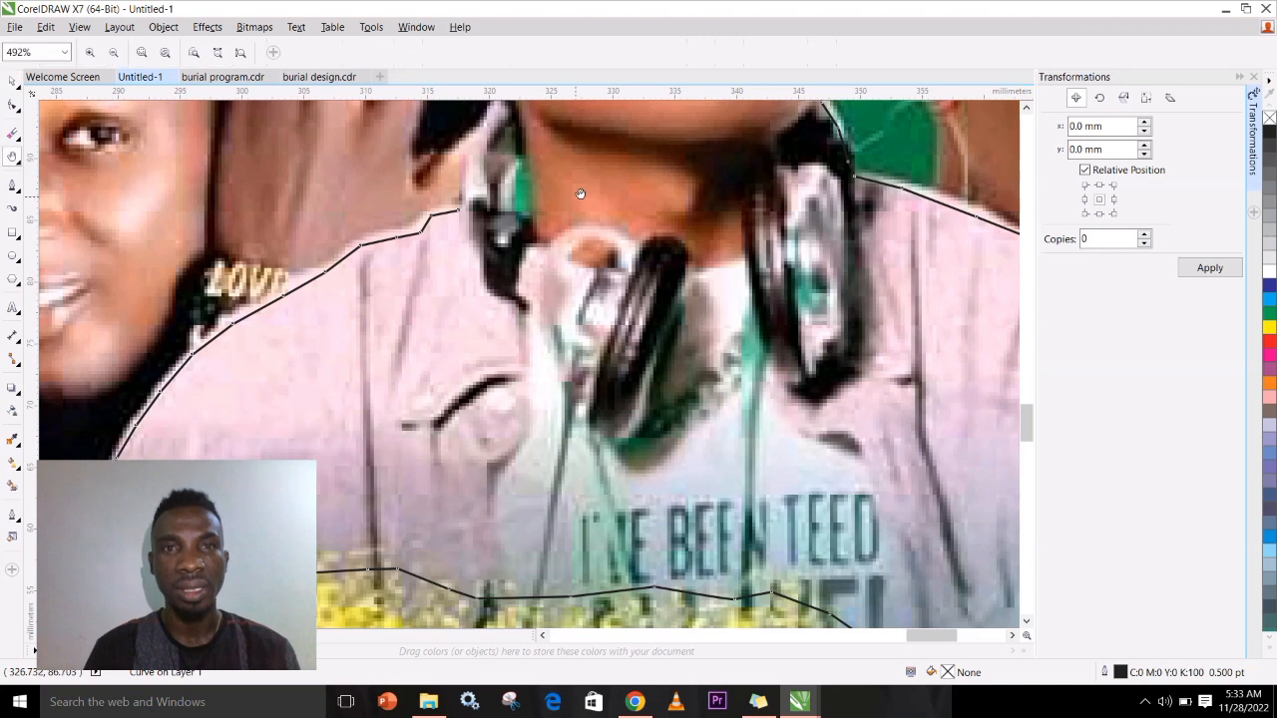
pyautogui.moveTo(585, 188); pyautogui.dragTo(581, 430)
pyautogui.moveTo(577, 362); pyautogui.dragTo(581, 361)
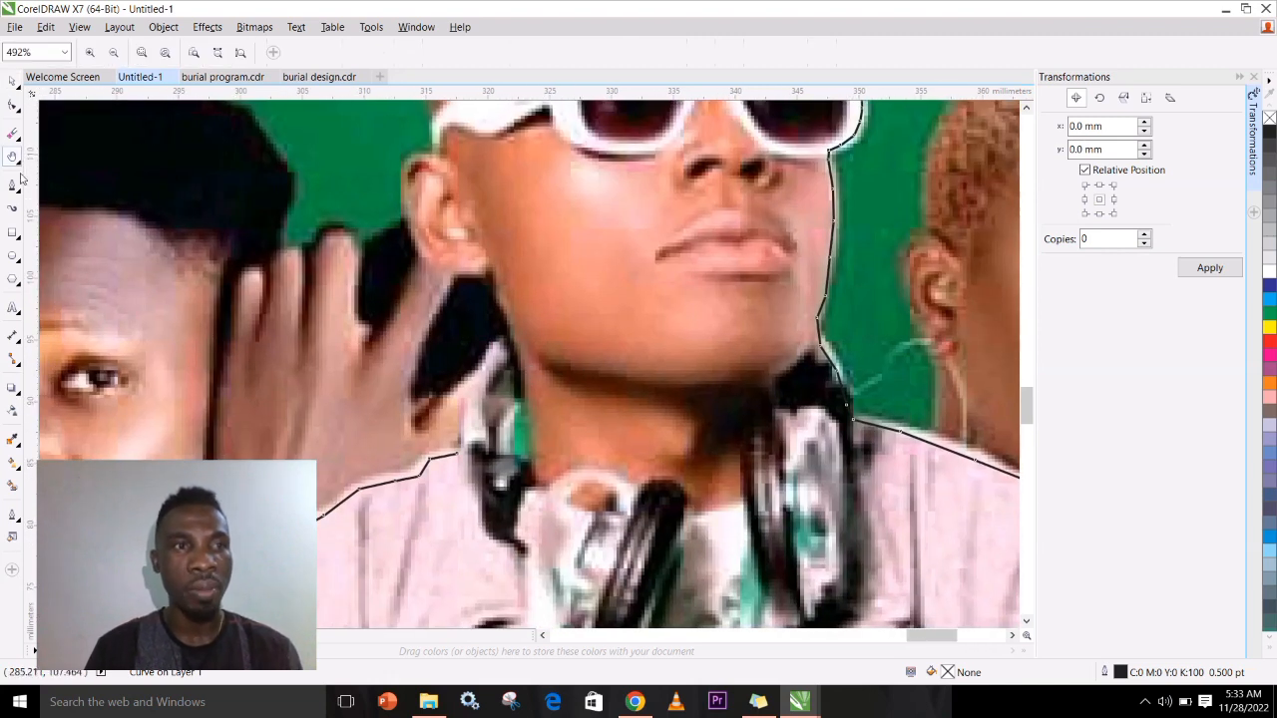
pyautogui.moveTo(649, 380); pyautogui.dragTo(648, 375)
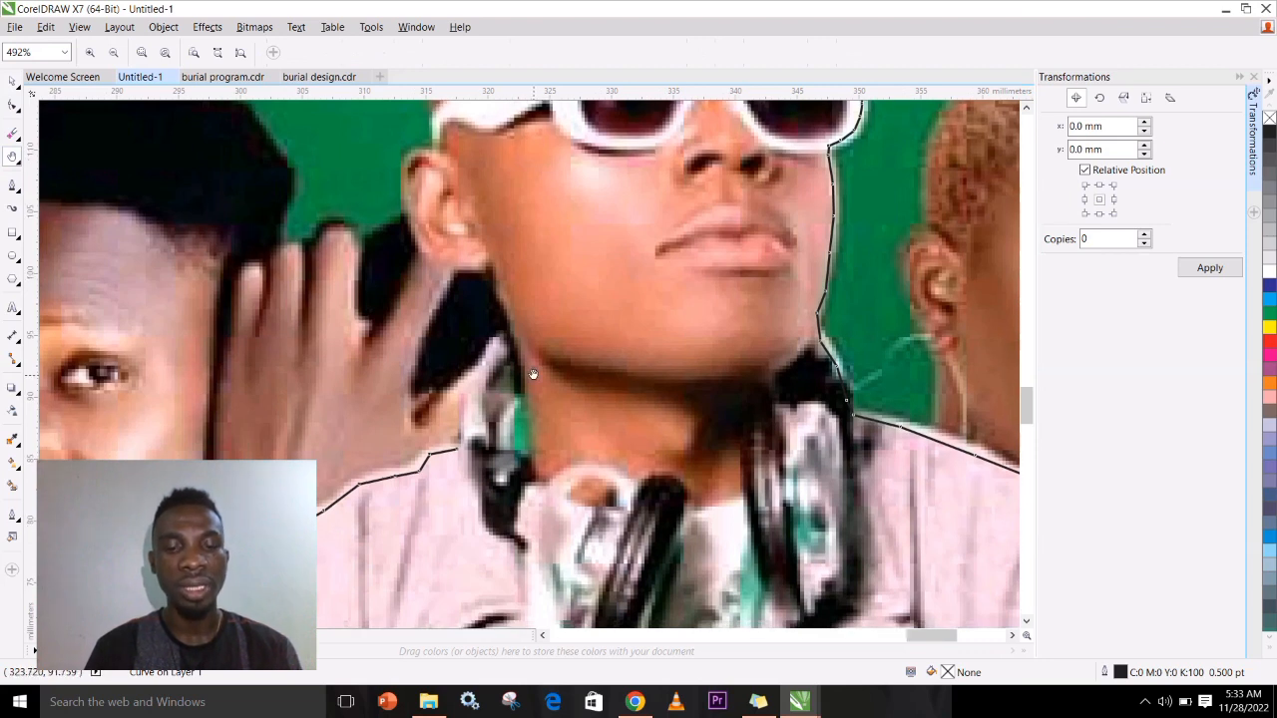
pyautogui.click(12, 184)
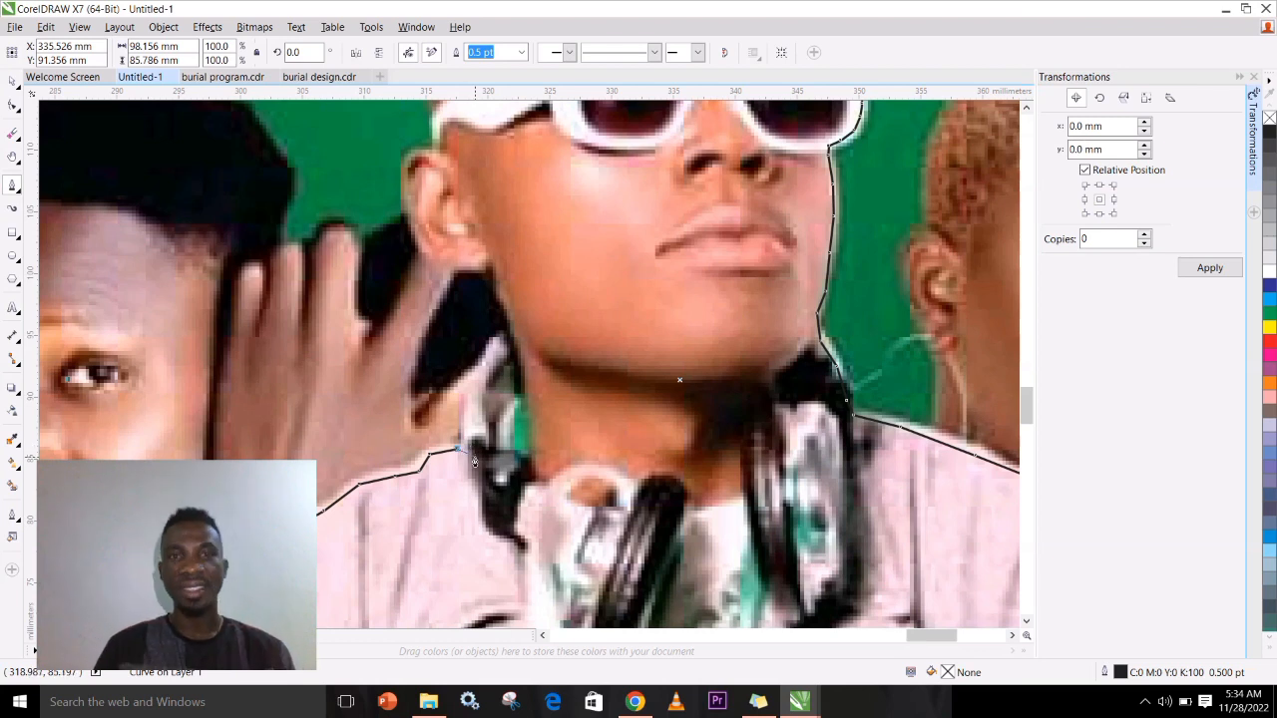
pyautogui.click(458, 448)
pyautogui.click(468, 397)
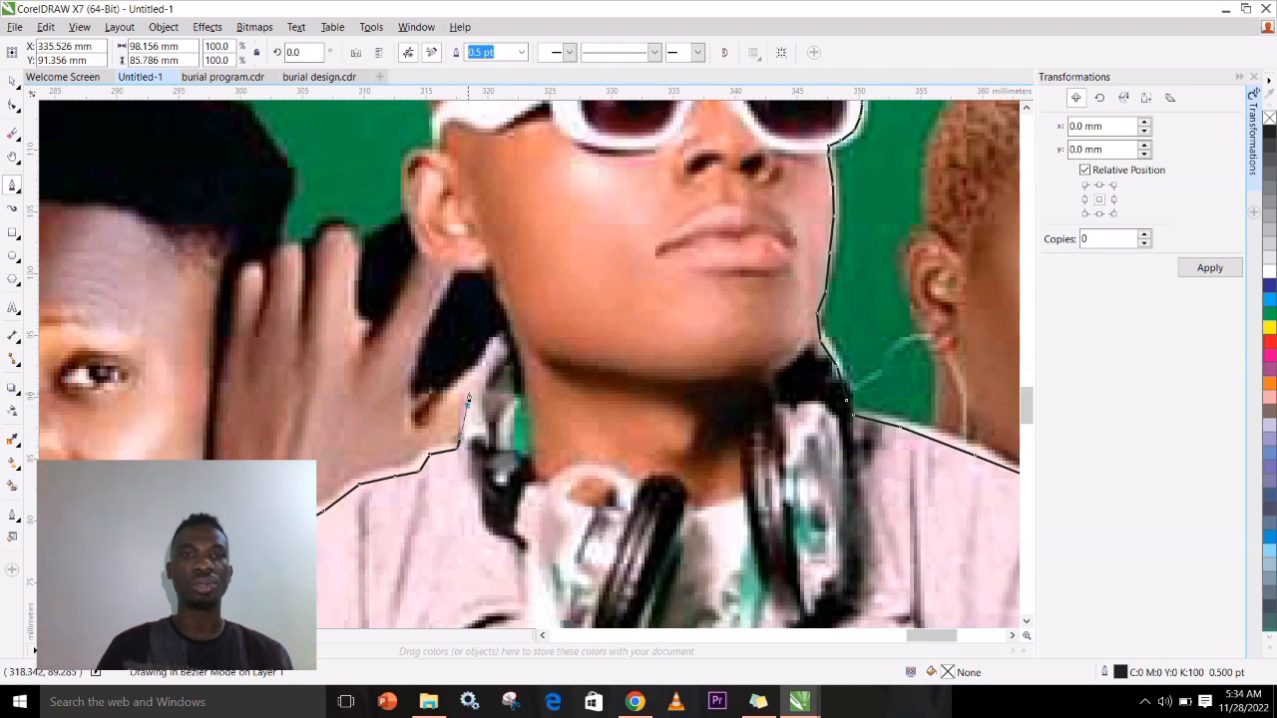
pyautogui.click(484, 367)
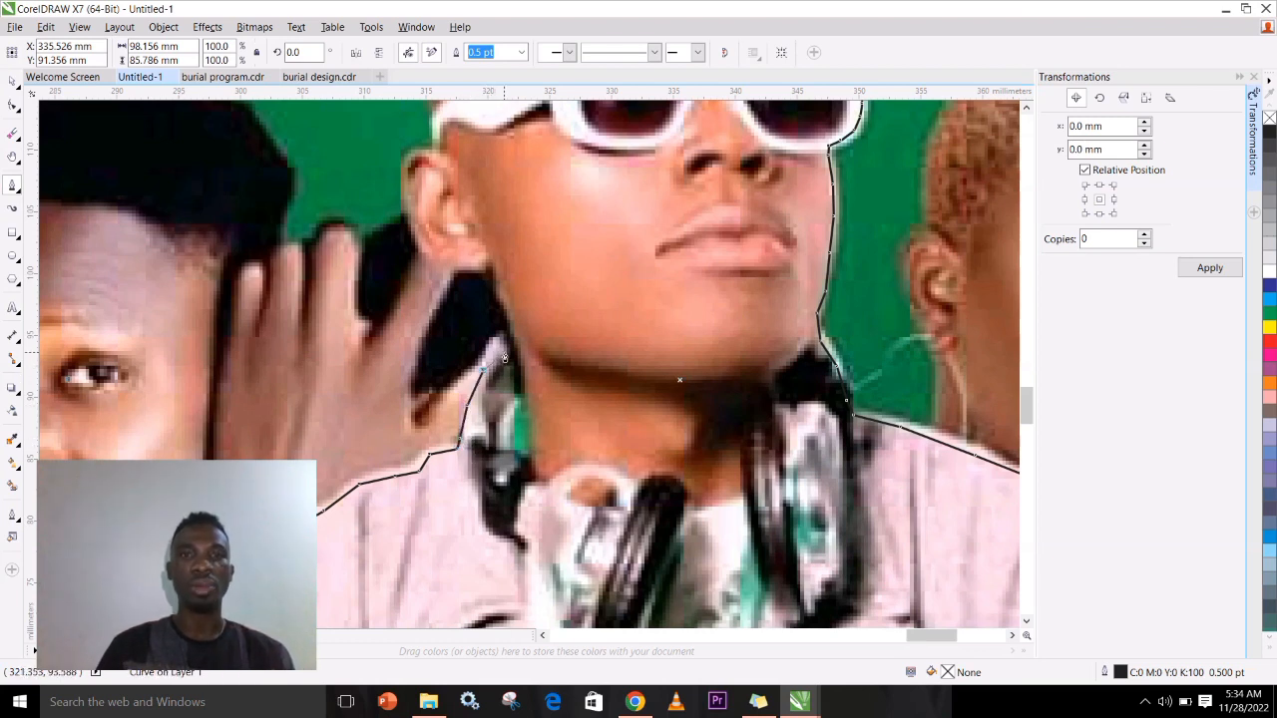
pyautogui.click(511, 353)
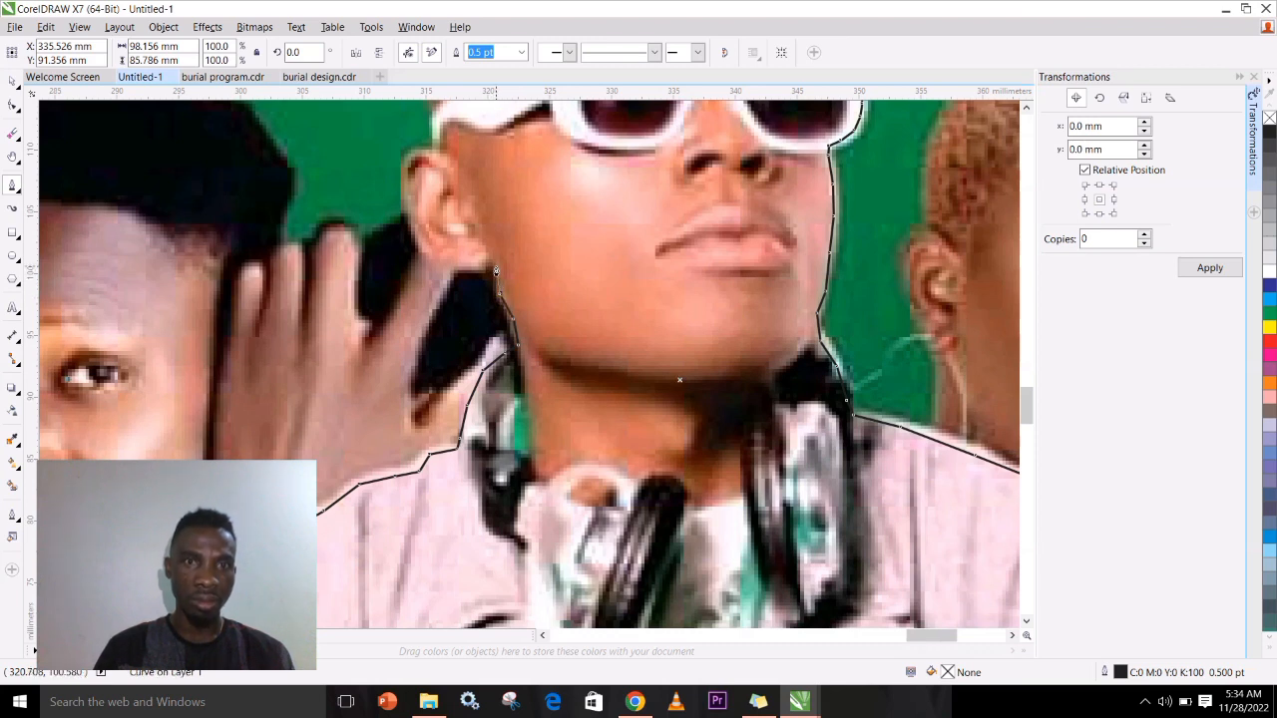
# - Continue the outline from the jaw around the earlobe and up the outer edge of the ear
pyautogui.click(482, 262)
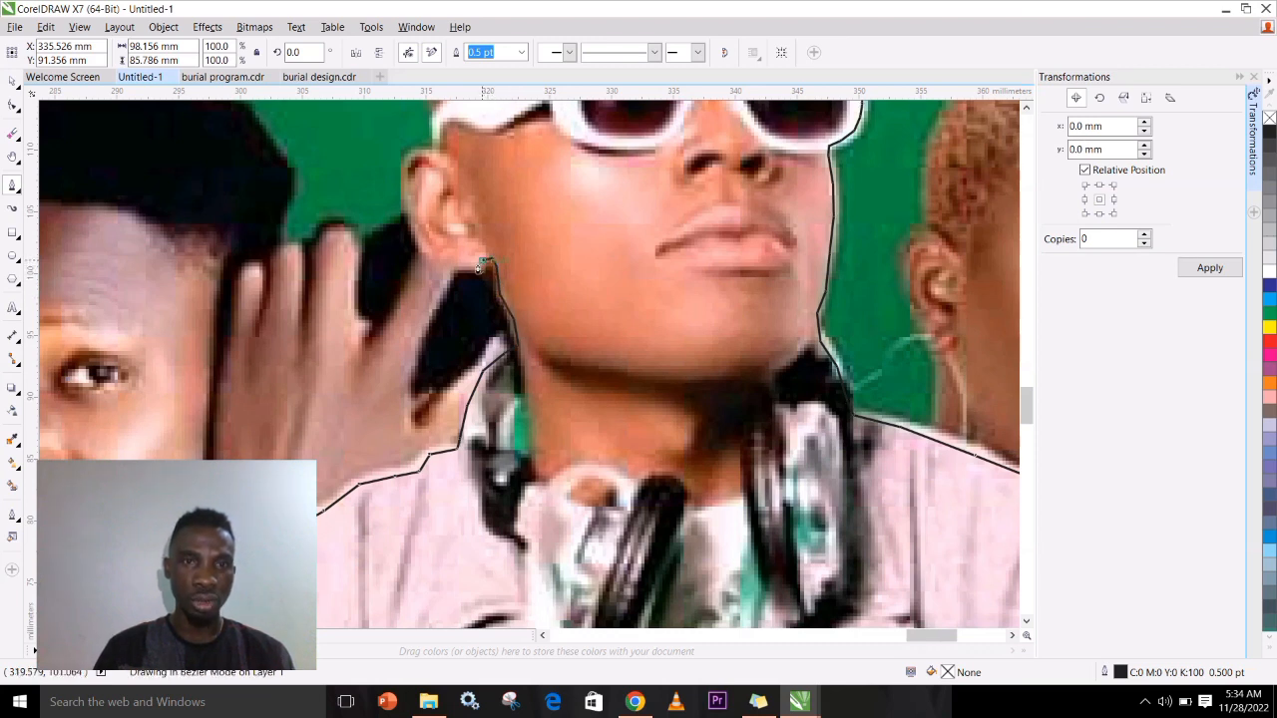
pyautogui.click(438, 262)
pyautogui.click(425, 251)
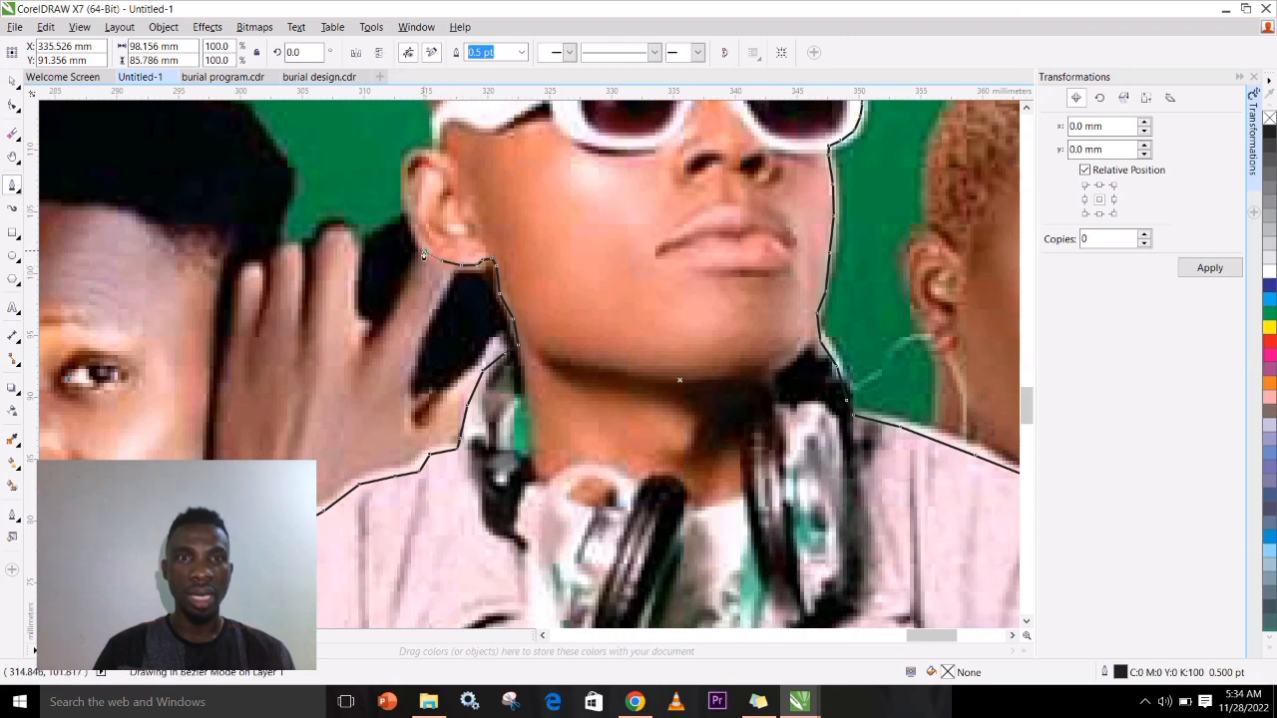
pyautogui.click(412, 234)
pyautogui.click(404, 207)
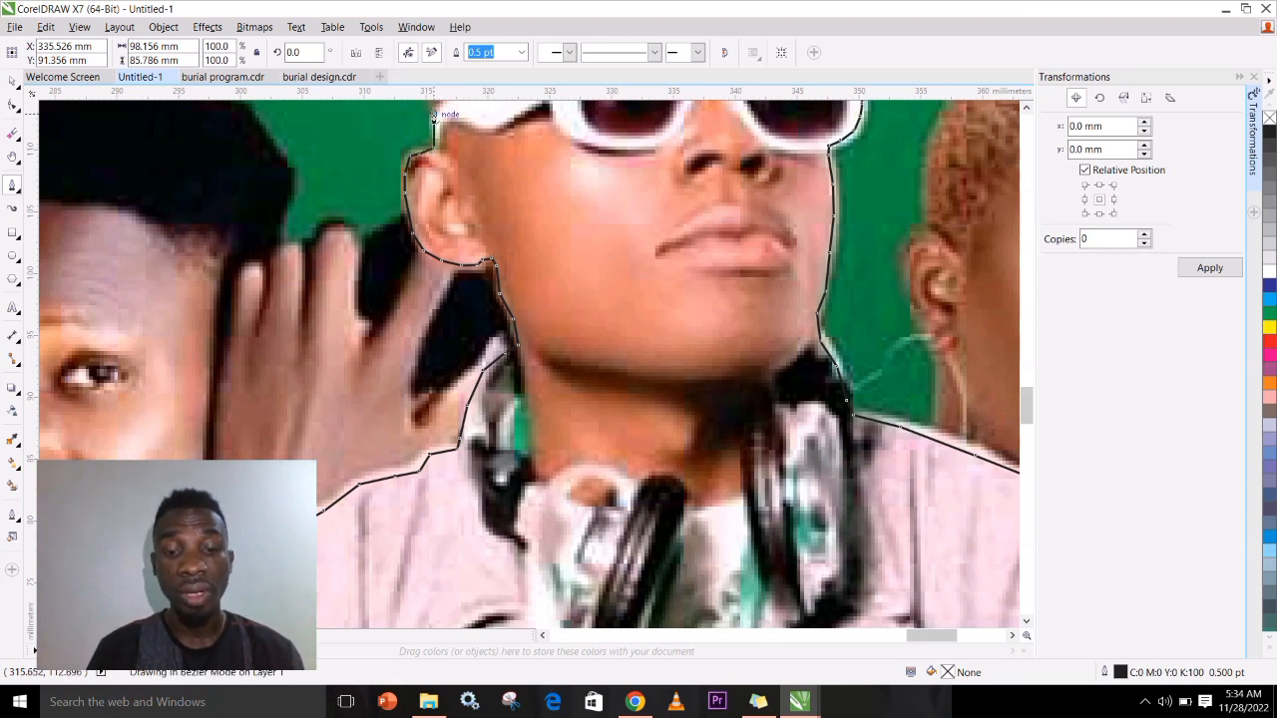
# - Extend the outline with the Pen tool from the sunglasses' arm up the side of the head to just below the pink hair
pyautogui.press('h')
pyautogui.moveTo(470, 117); pyautogui.dragTo(442, 361)
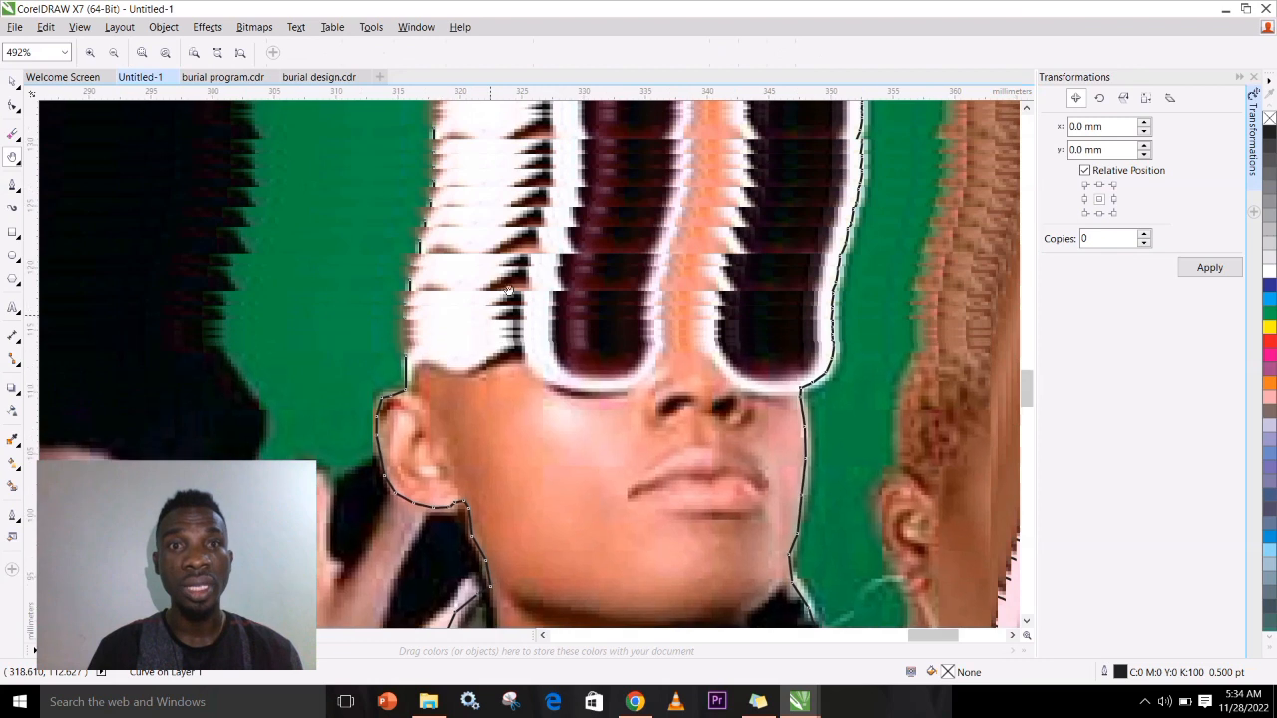
pyautogui.moveTo(561, 276); pyautogui.dragTo(586, 367)
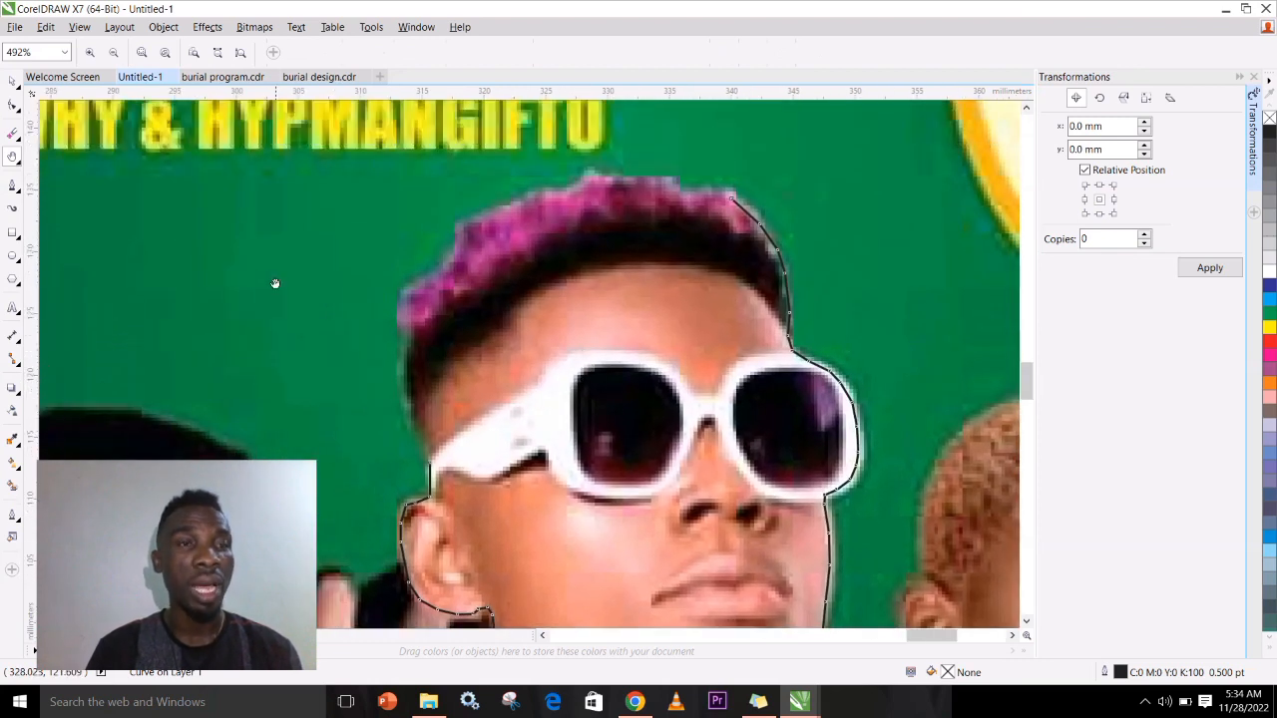
pyautogui.click(13, 185)
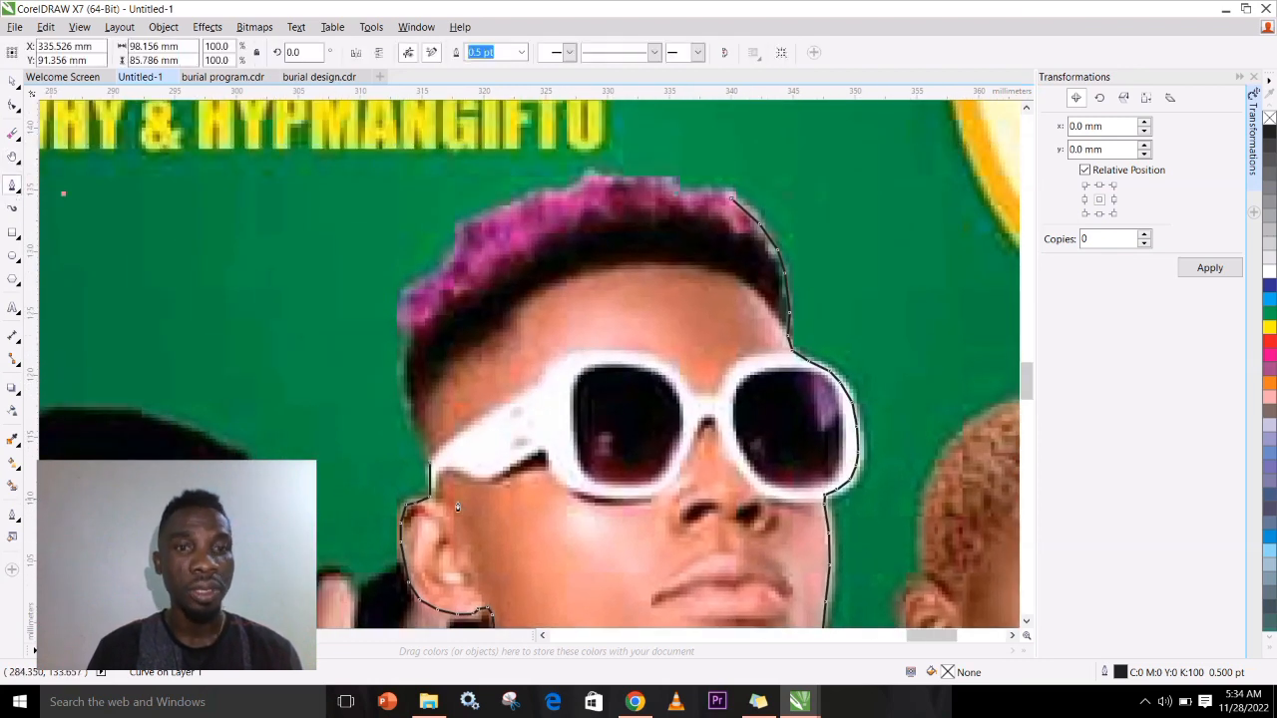
pyautogui.click(429, 462)
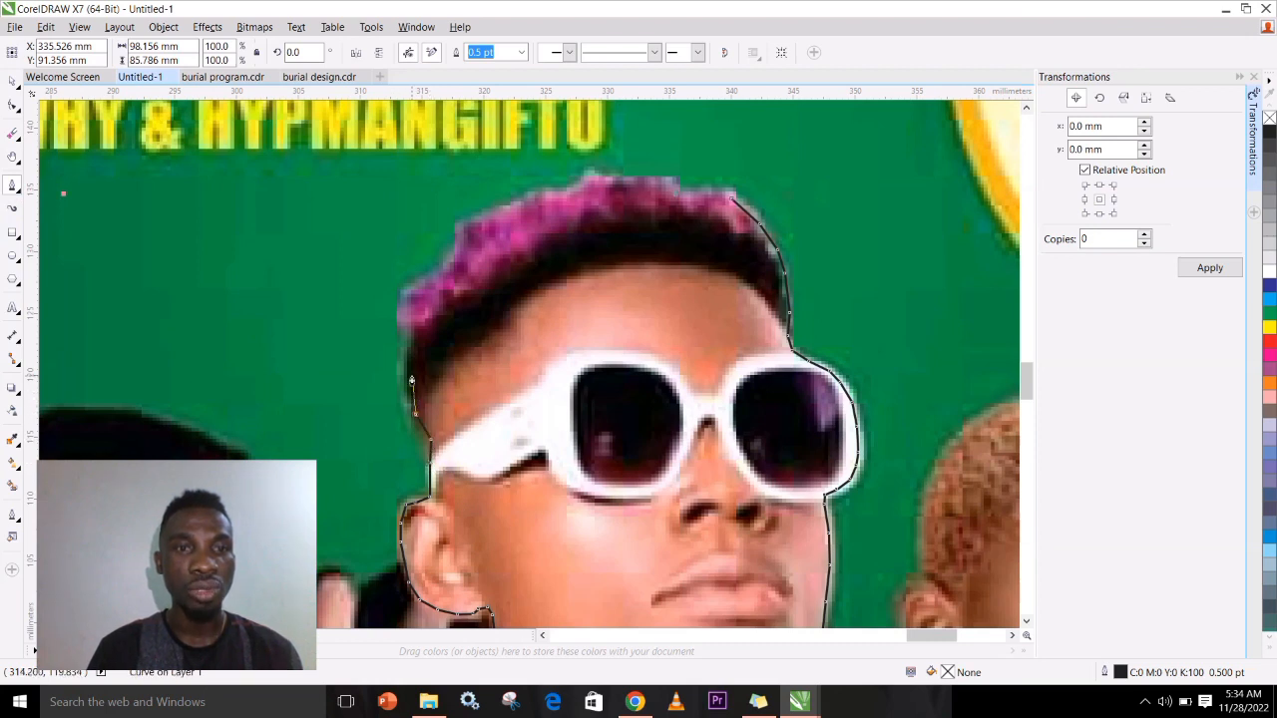
pyautogui.press('Delete')
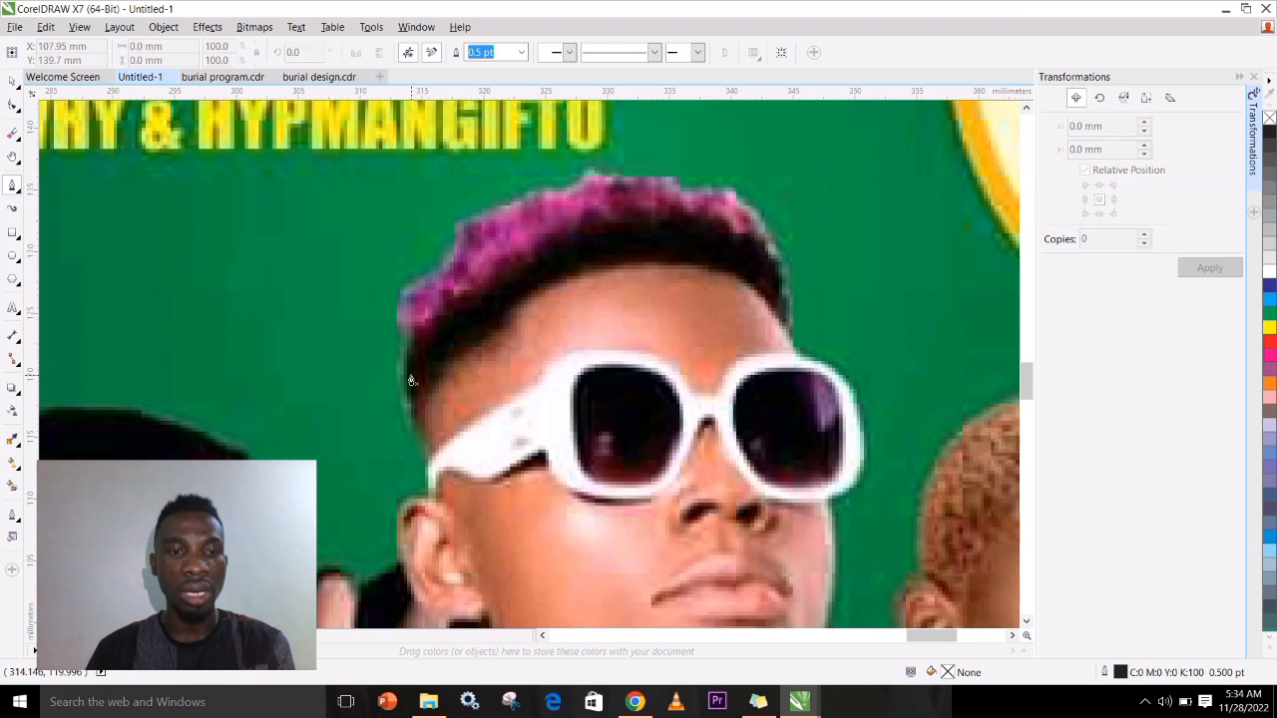
pyautogui.hotkey('ctrl', 'z')
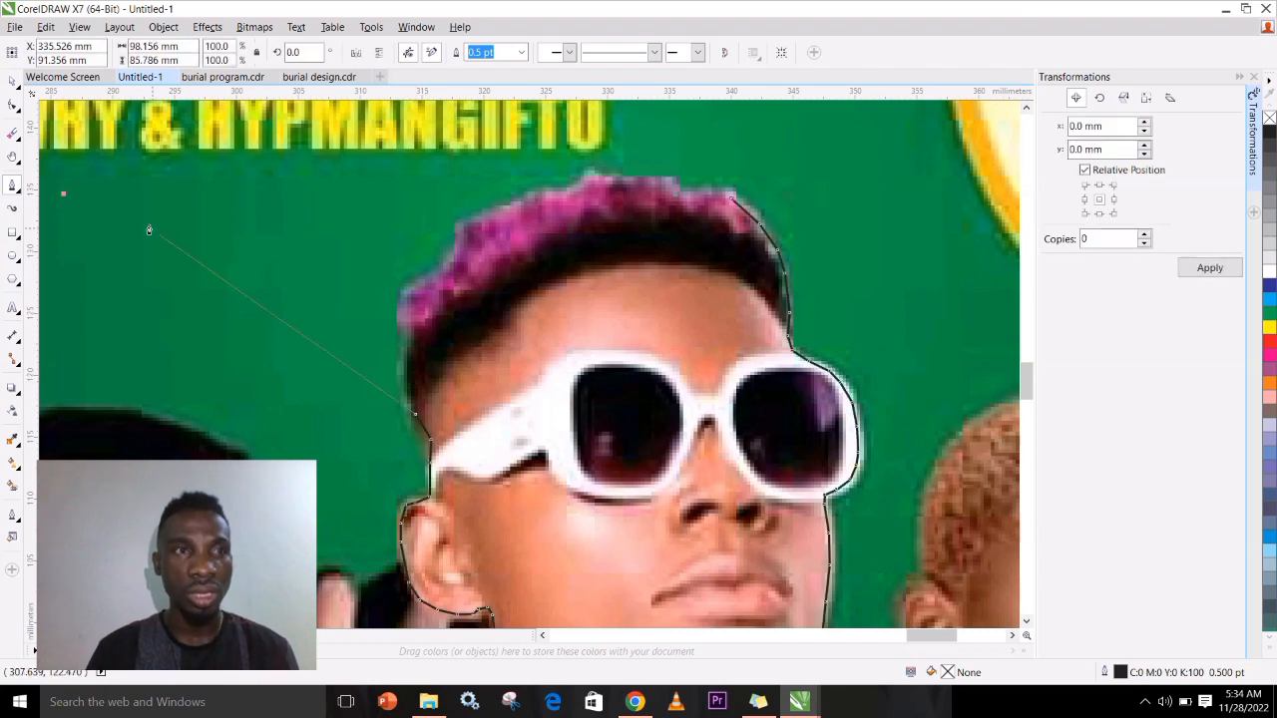
pyautogui.click(409, 386)
pyautogui.click(411, 361)
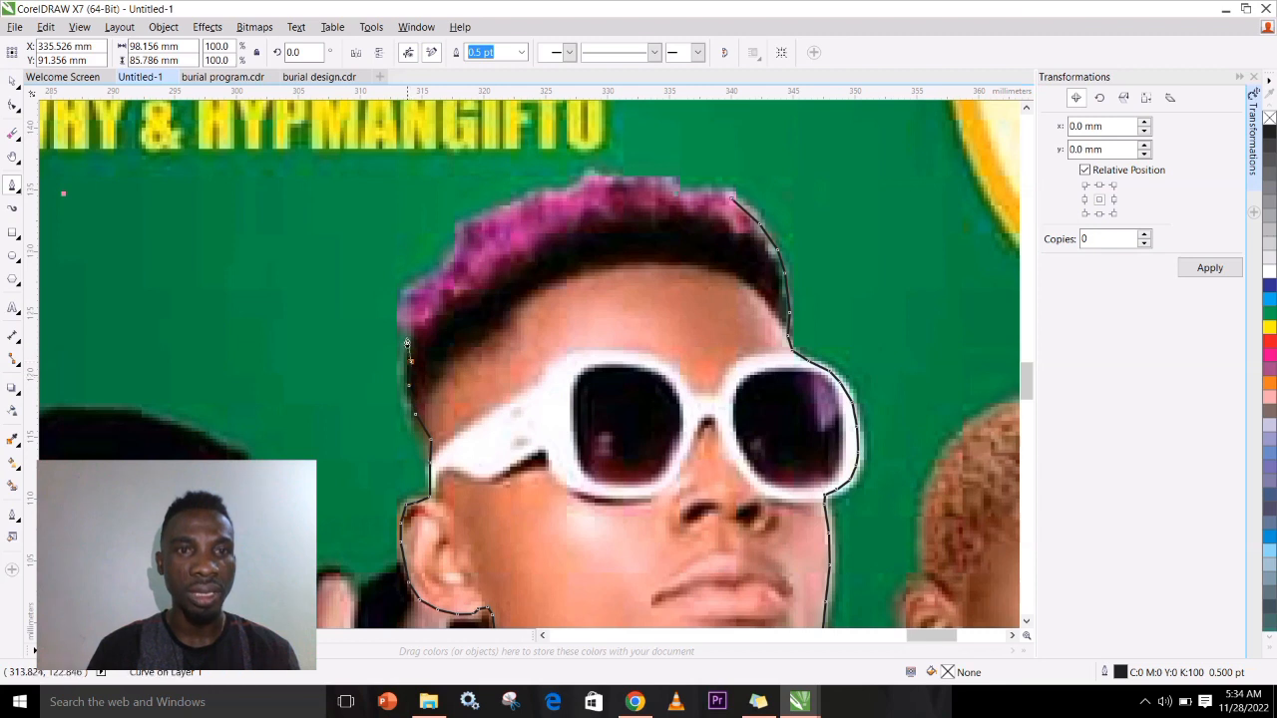
# - Trace the outline around the rear edge of the pink hair and up towards the crown
pyautogui.click(413, 335)
pyautogui.click(408, 314)
pyautogui.click(419, 292)
pyautogui.click(450, 259)
pyautogui.click(464, 234)
pyautogui.click(467, 228)
pyautogui.click(489, 217)
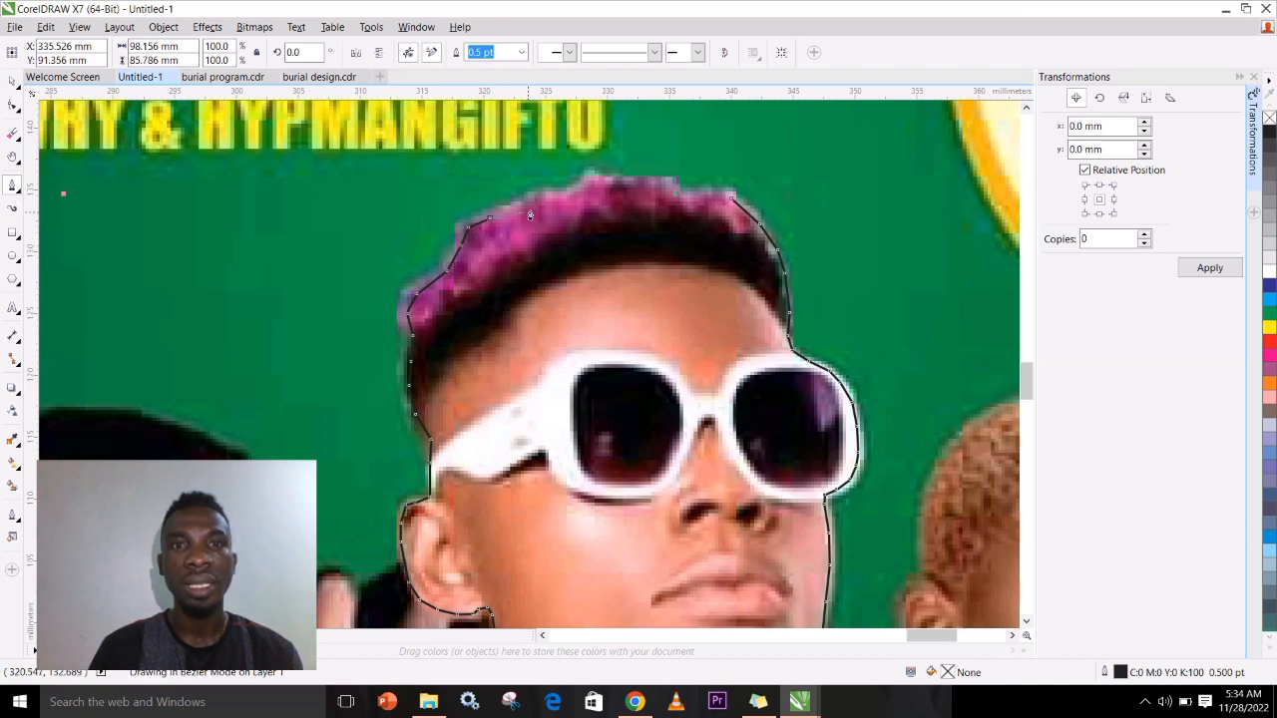
# - Continue the outline across the top of the hair and close it at its starting node
pyautogui.click(558, 195)
pyautogui.click(598, 183)
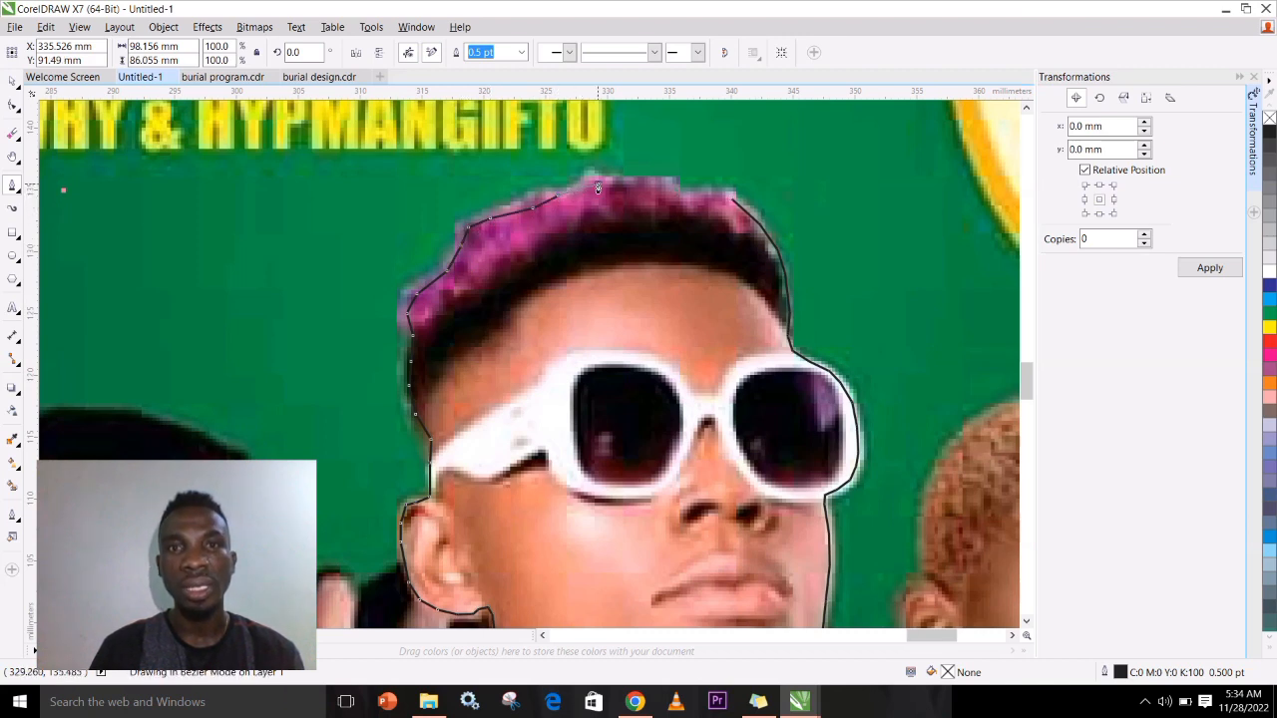
pyautogui.click(669, 183)
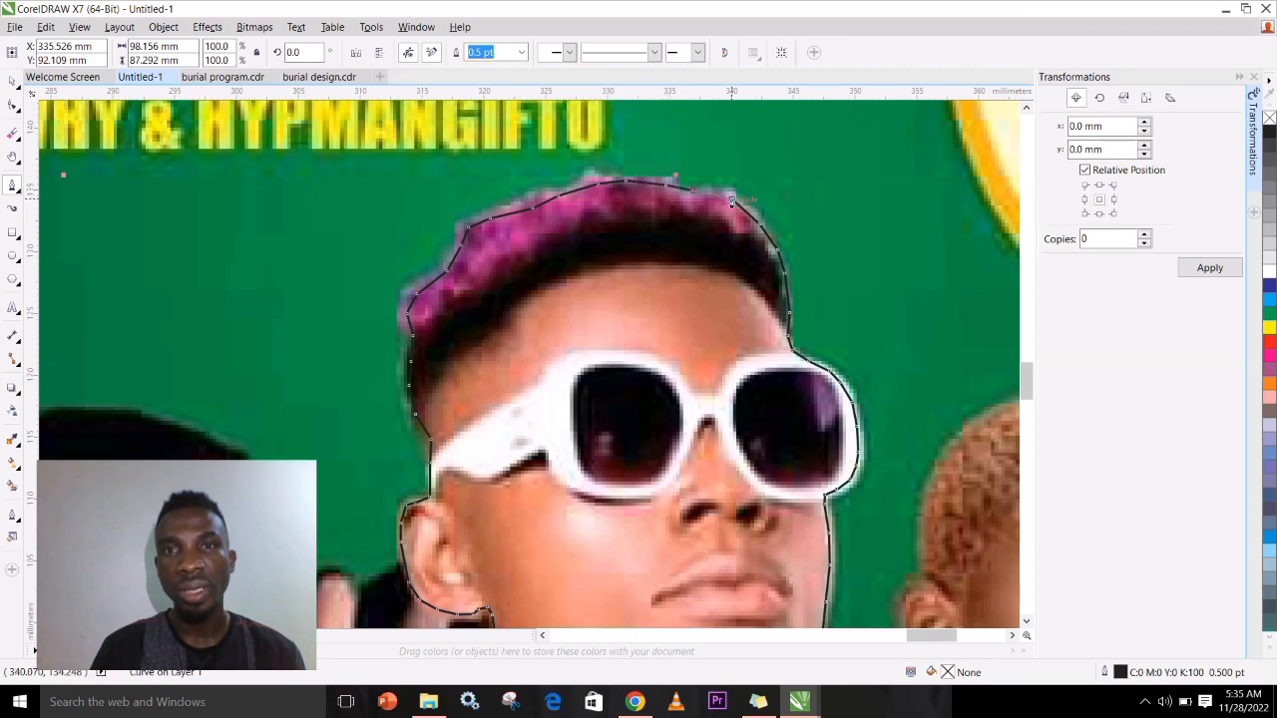
pyautogui.click(733, 198)
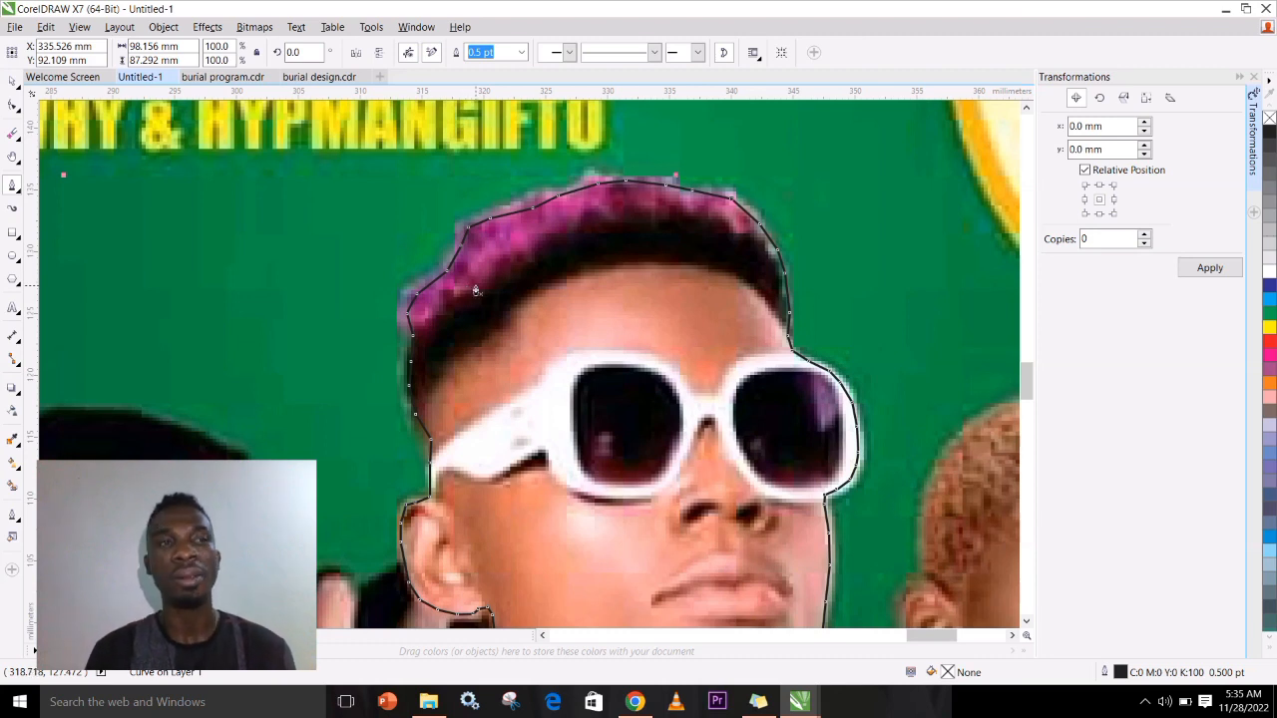
# - Add a node with the Shape tool to the closed outline at the hairline above the sunglasses' front edge
pyautogui.click(13, 106)
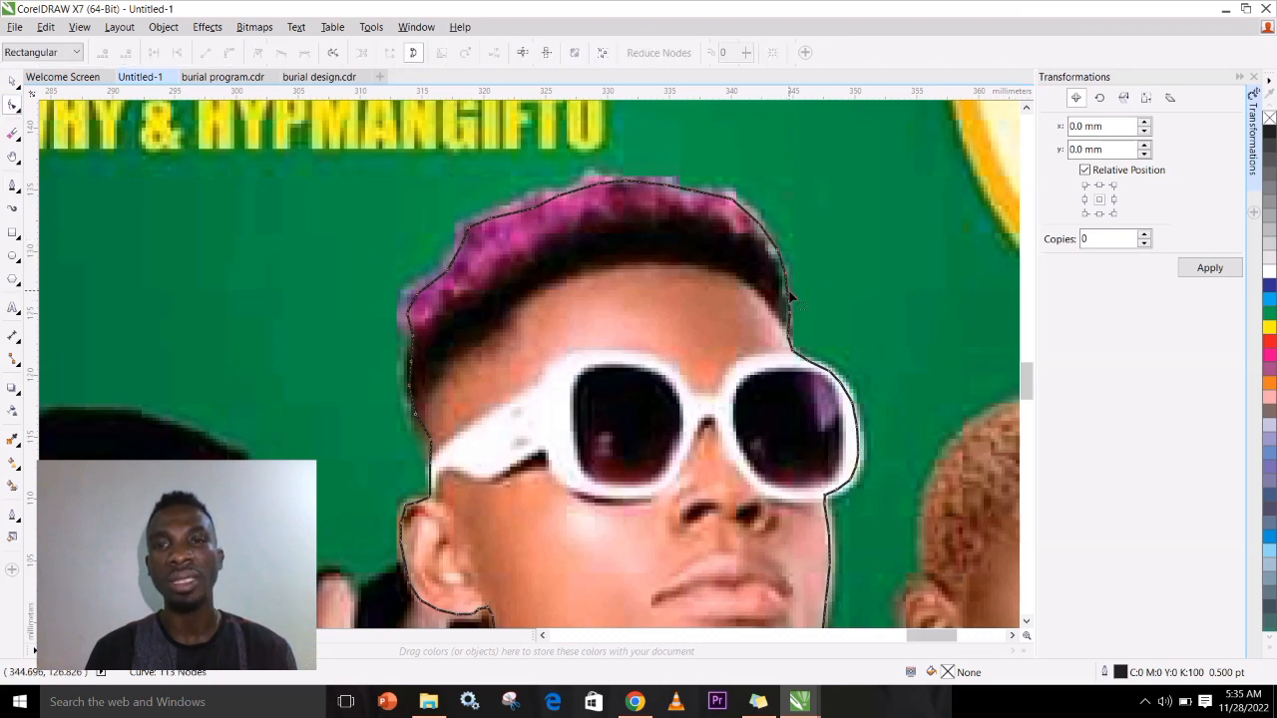
pyautogui.doubleClick(784, 290)
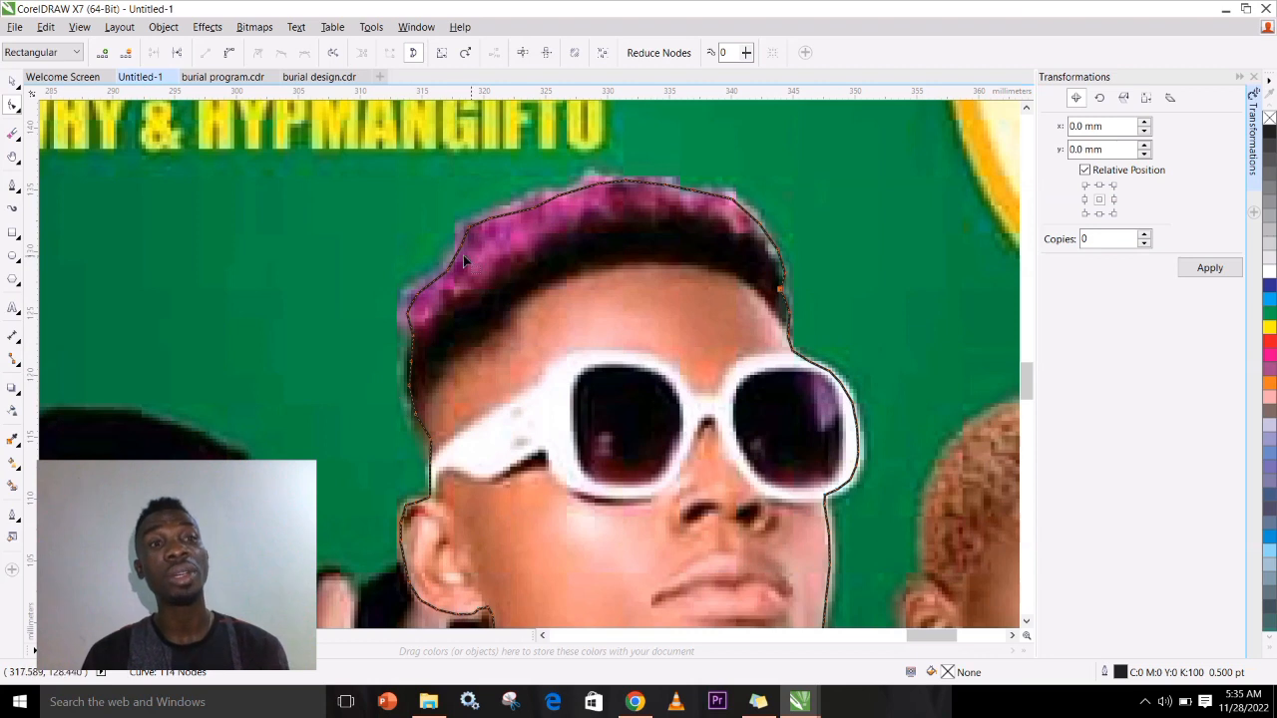
pyautogui.click(12, 187)
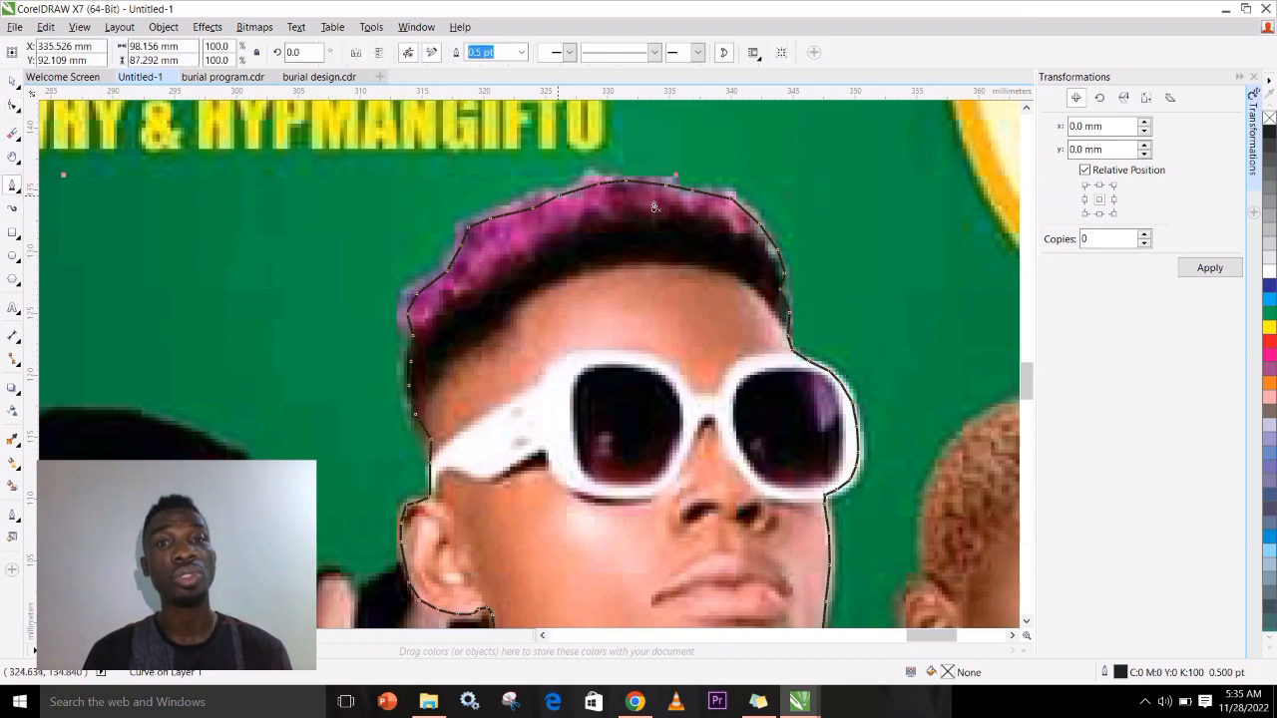
pyautogui.click(731, 200)
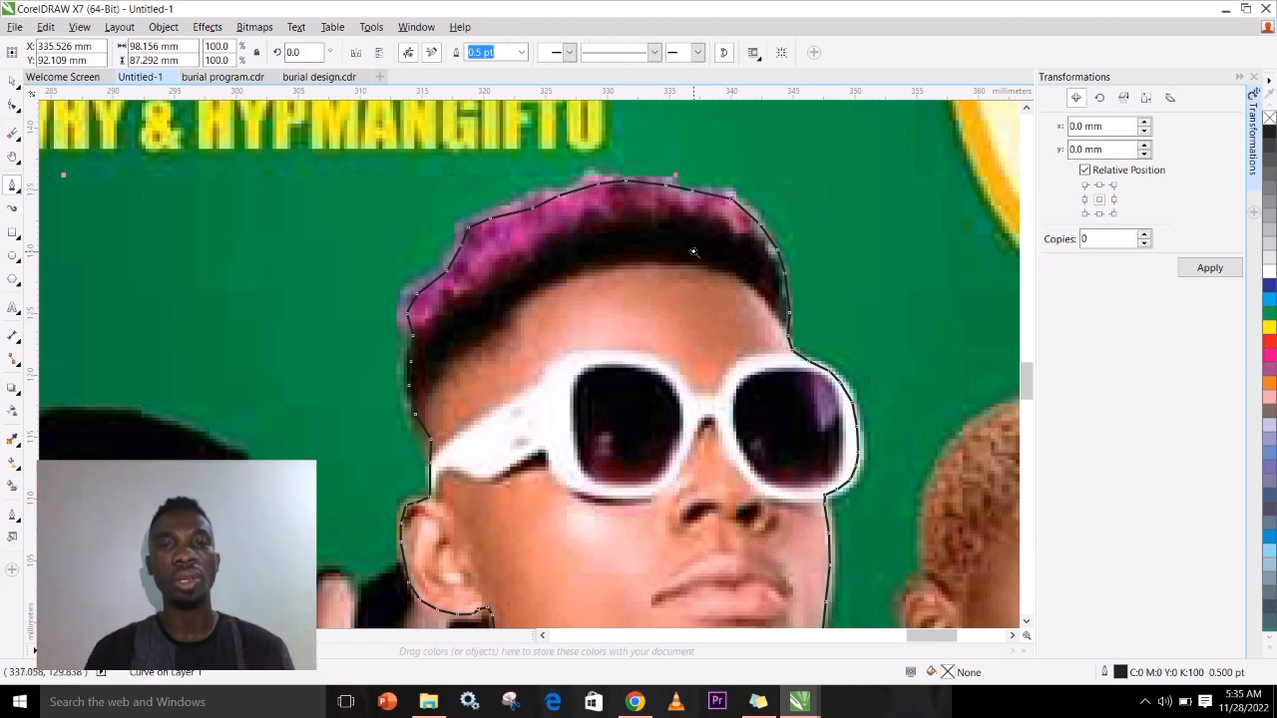
# - Intersect the traced outline with the Club 899 flyer image to create a cut-out of the man
pyautogui.press('z')
pyautogui.scroll(-2, 655, 294)
pyautogui.scroll(-1, 653, 296)
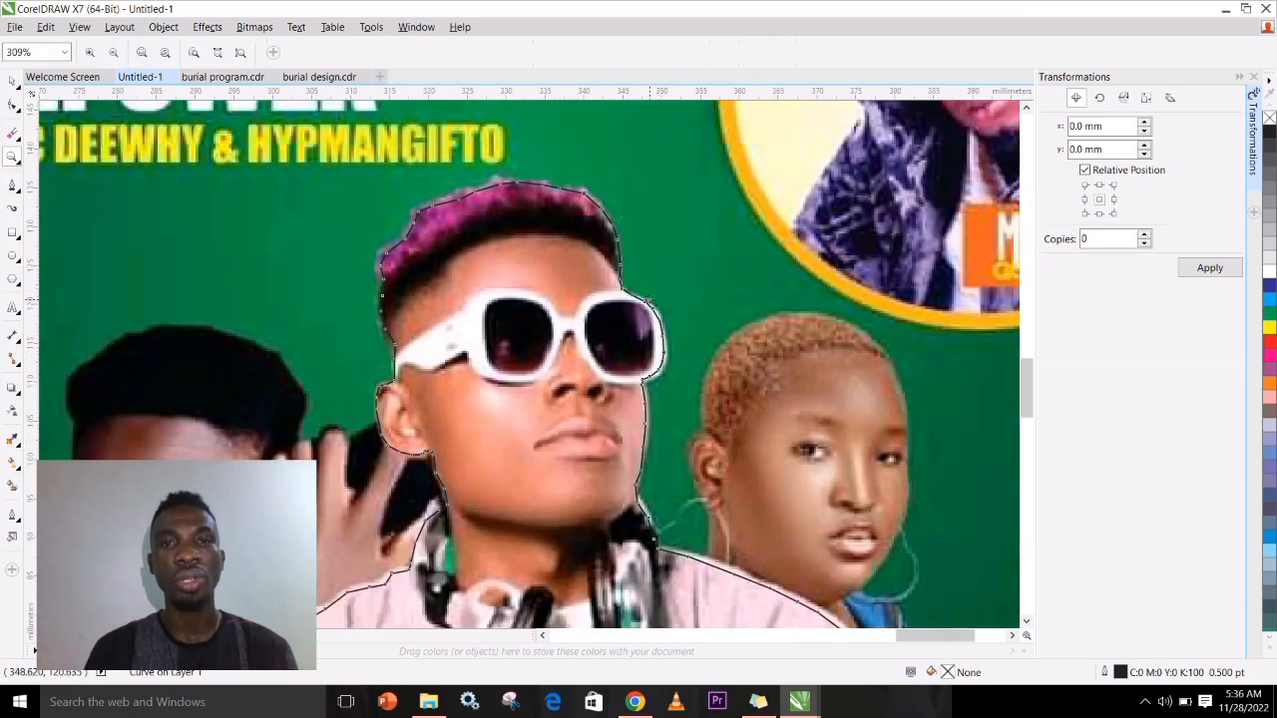
pyautogui.scroll(-2, 653, 539)
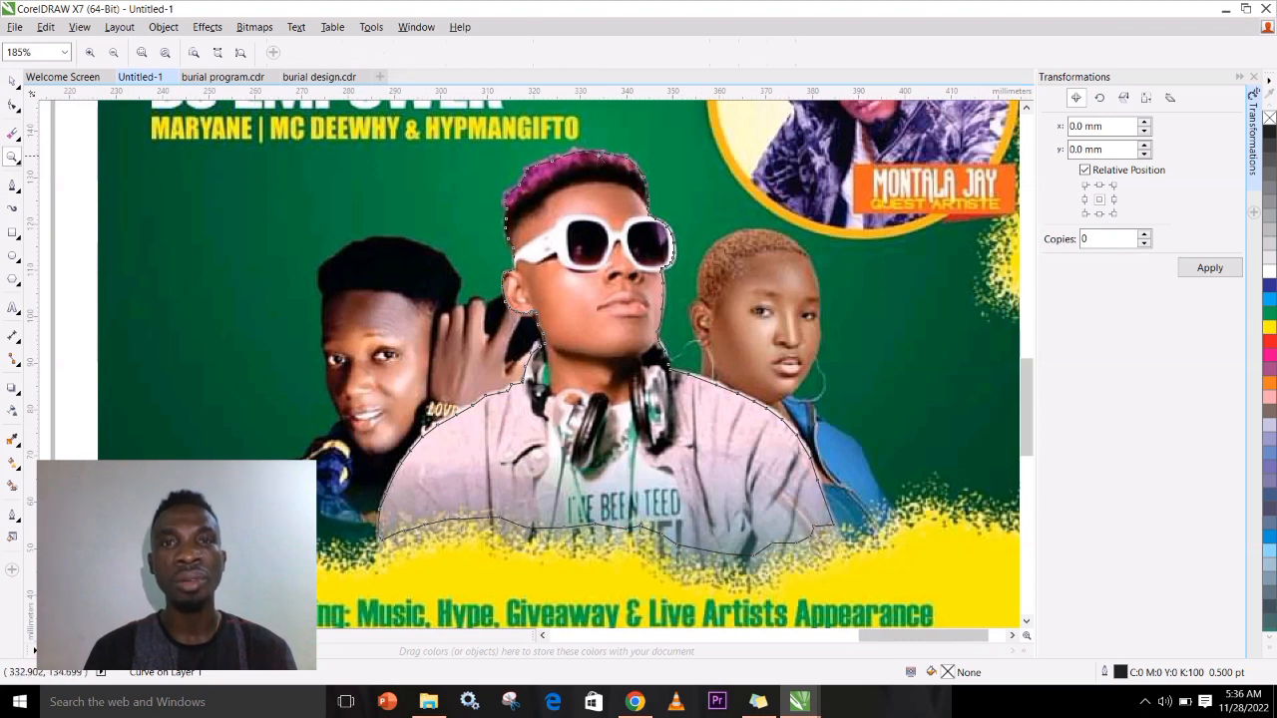
pyautogui.scroll(-1, 415, 225)
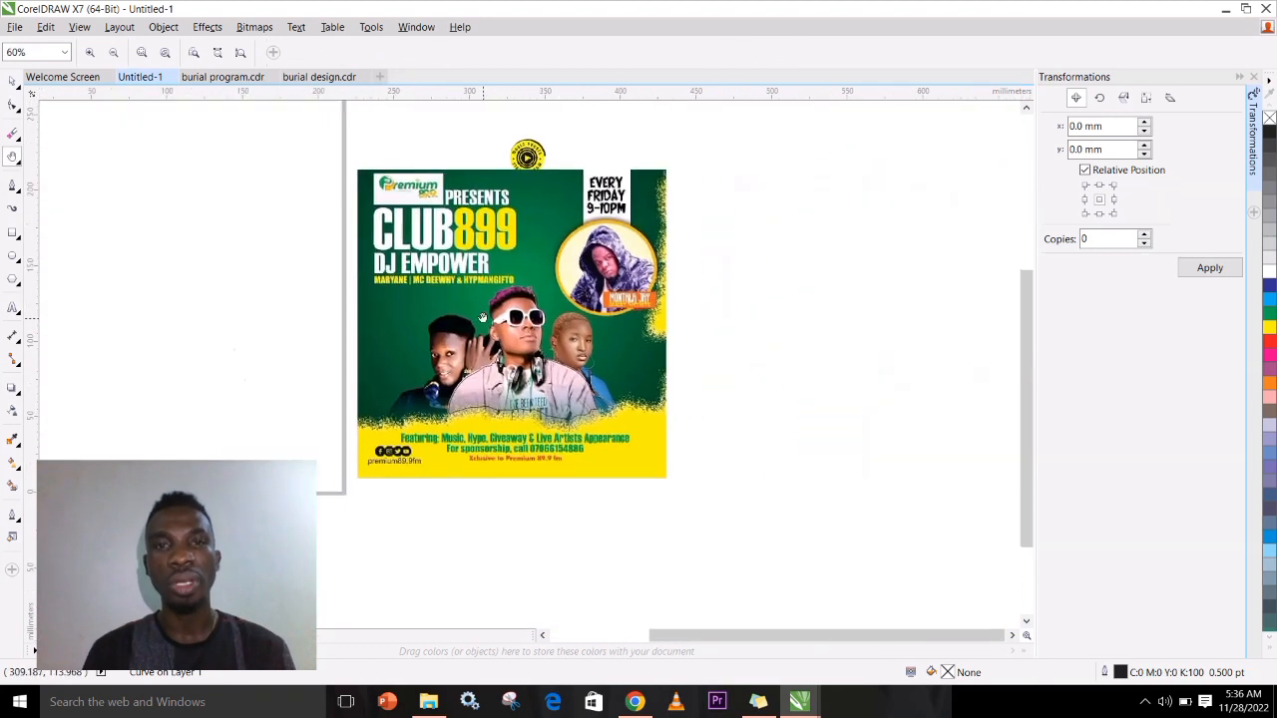
pyautogui.moveTo(328, 143); pyautogui.dragTo(718, 521)
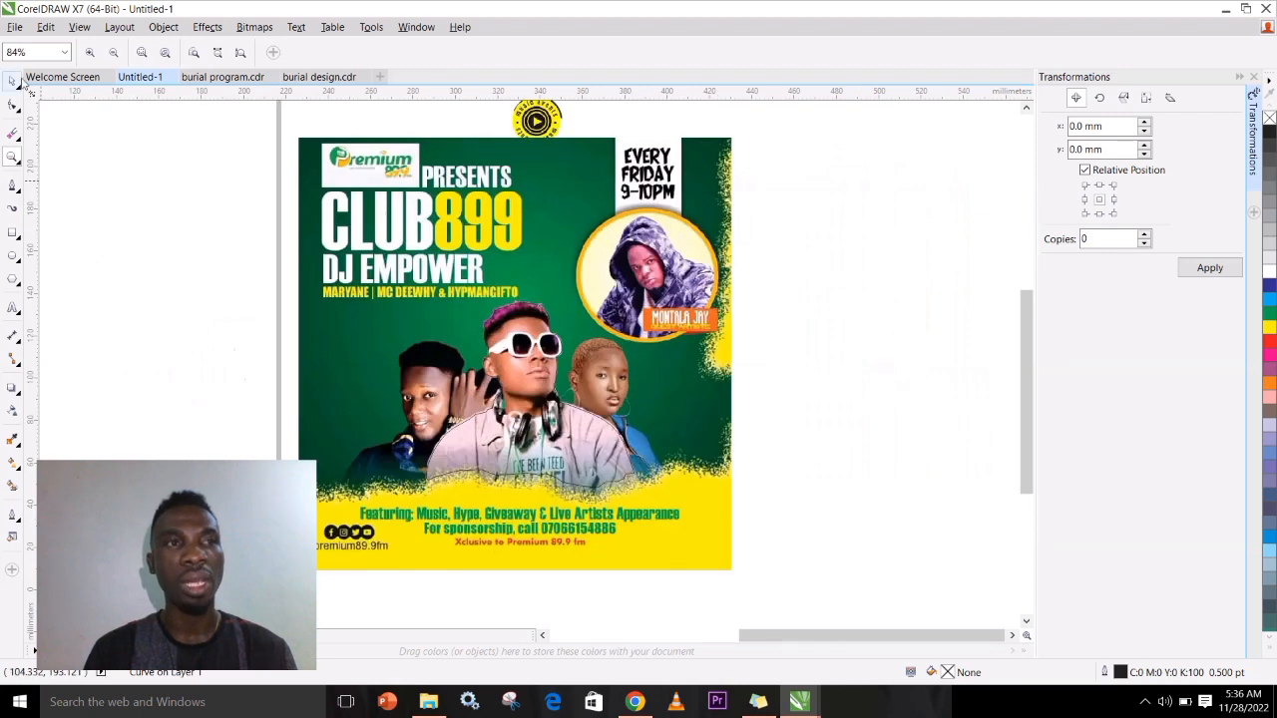
pyautogui.click(10, 83)
pyautogui.click(861, 375)
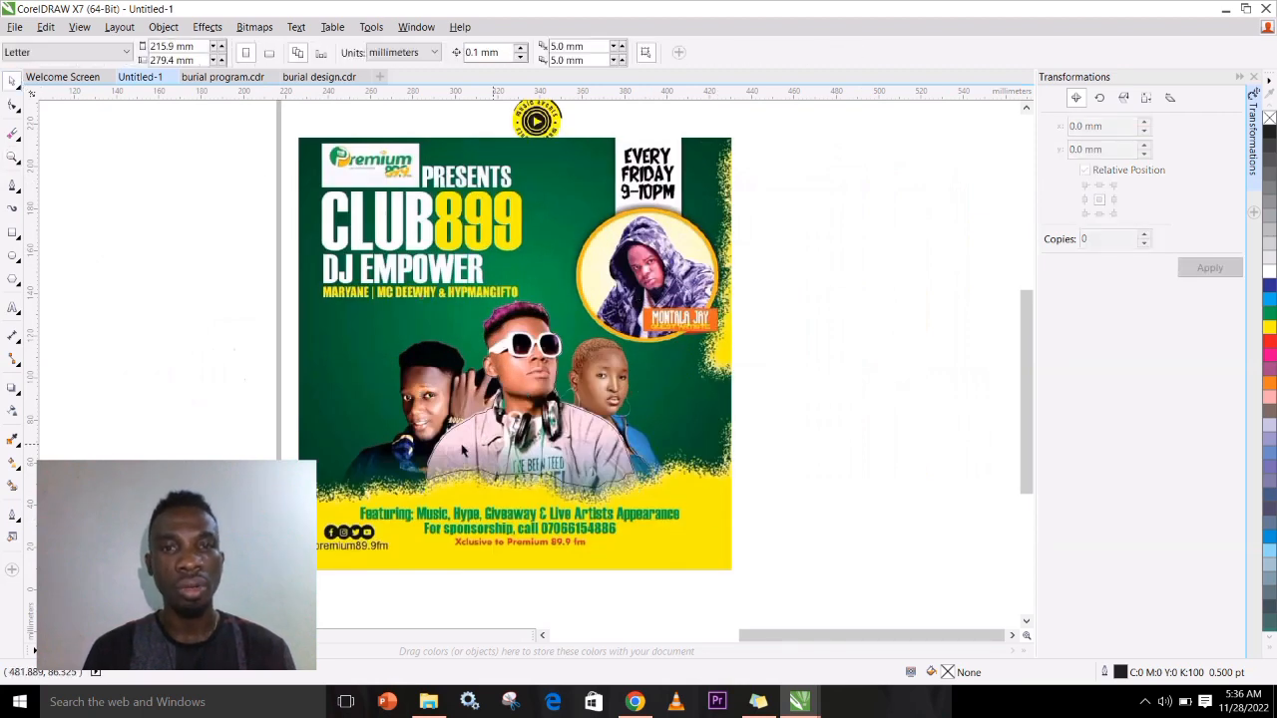
pyautogui.click(498, 419)
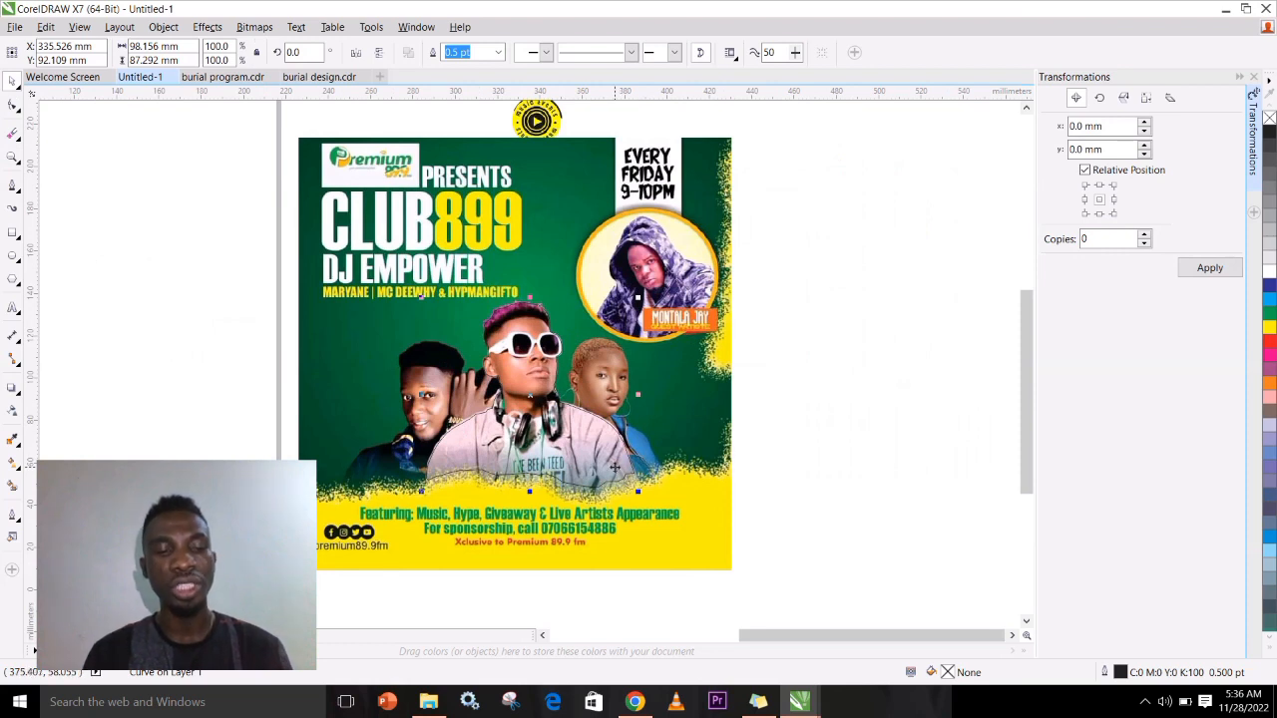
pyautogui.keyDown('shift'); pyautogui.click(546, 180); pyautogui.keyUp('shift')
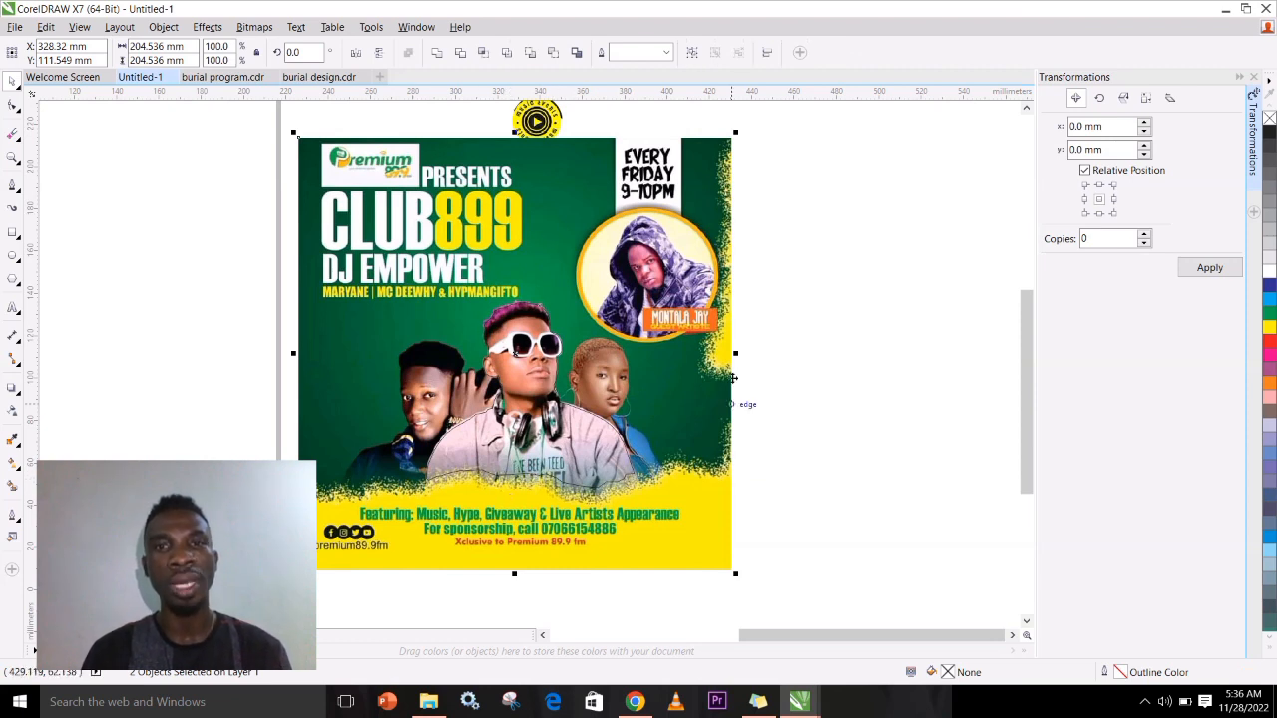
pyautogui.click(488, 57)
pyautogui.click(734, 332)
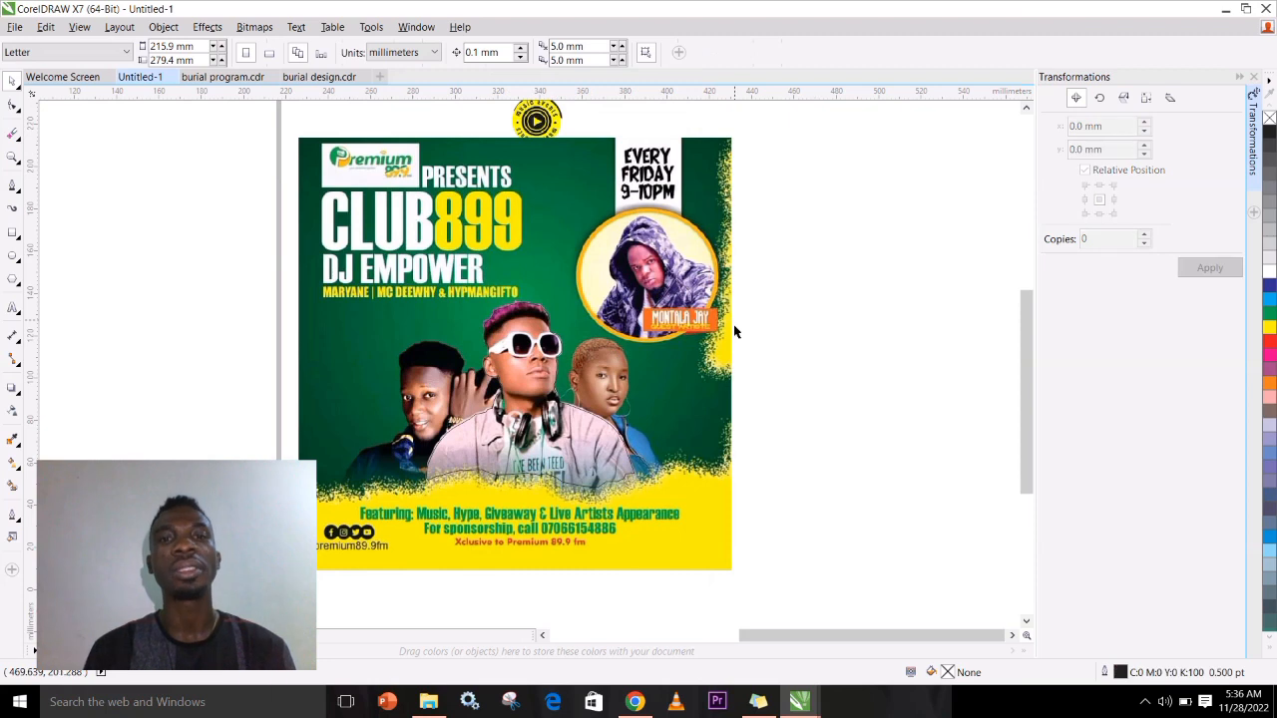
# - Move the traced outline and the man's cut-out off the flyer into the empty area beside it
pyautogui.moveTo(569, 440); pyautogui.dragTo(910, 351)
pyautogui.click(871, 489)
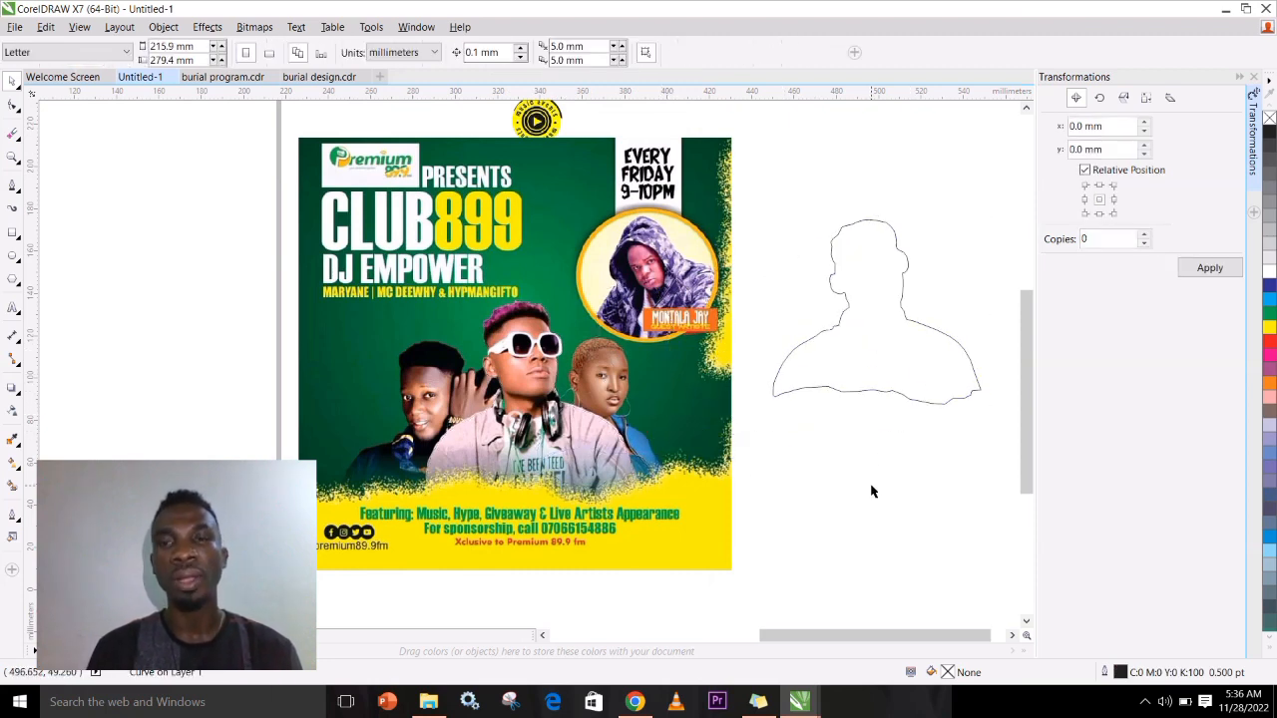
pyautogui.click(548, 427)
pyautogui.moveTo(549, 427); pyautogui.dragTo(868, 509)
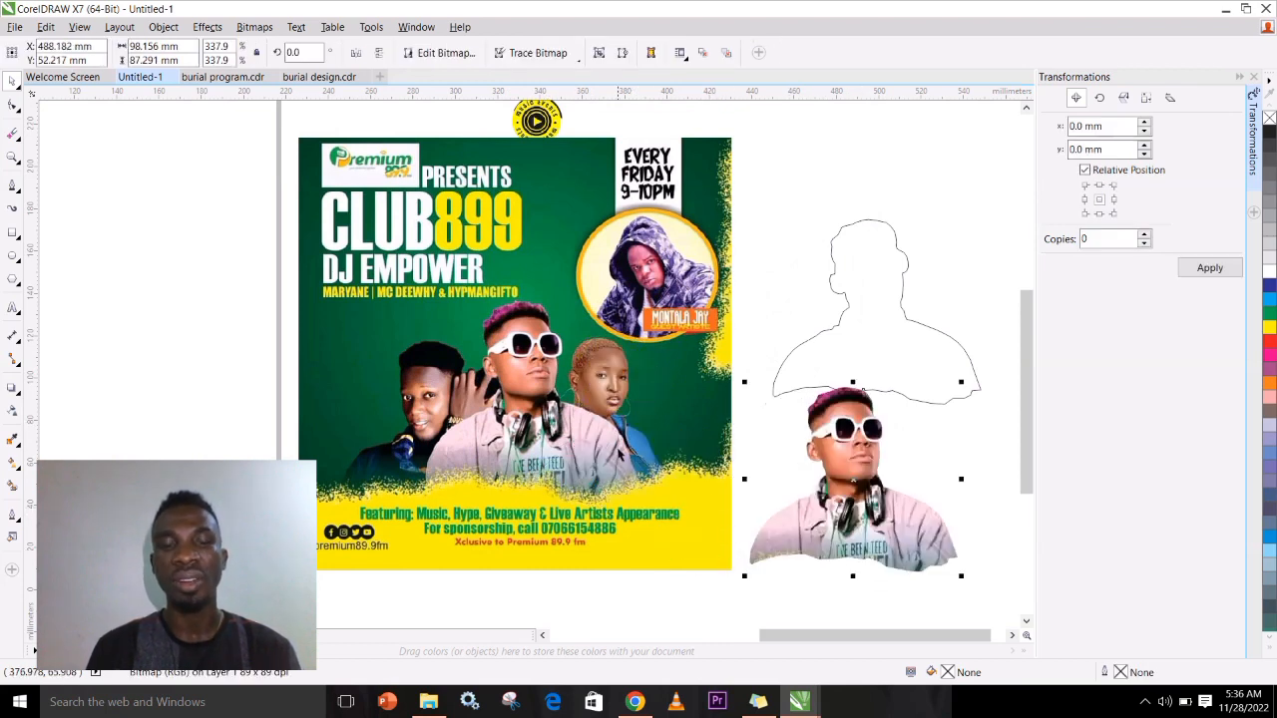
# - Move the man's cut-out onto the blank page and delete the leftover outline
pyautogui.press('z')
pyautogui.rightClick(618, 450)
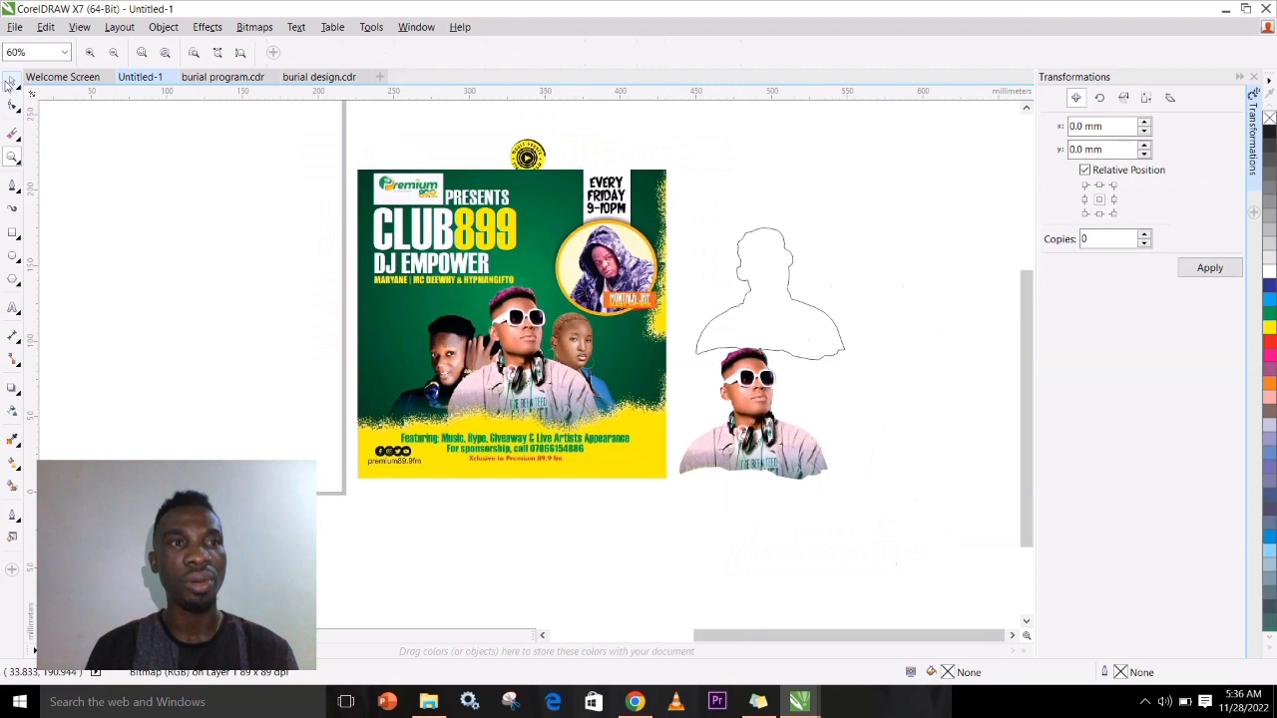
pyautogui.click(12, 81)
pyautogui.moveTo(821, 439); pyautogui.dragTo(238, 291)
pyautogui.click(821, 355)
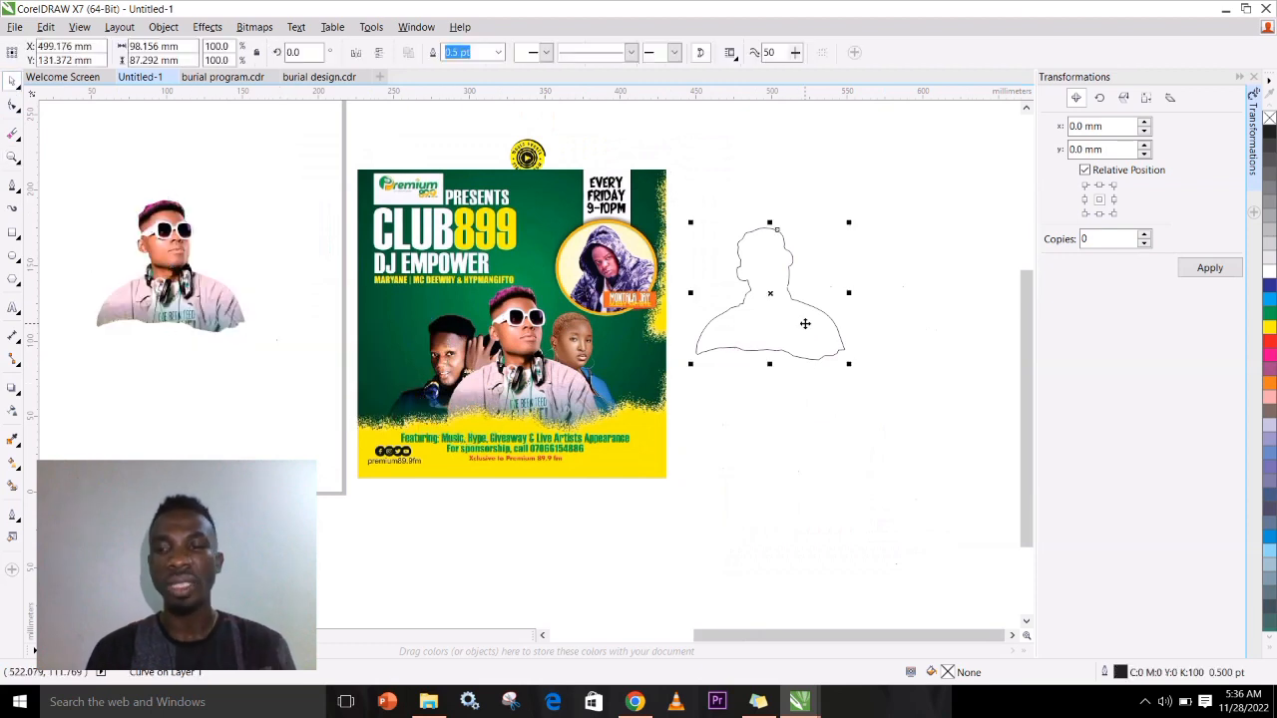
pyautogui.press('Delete')
# - Delete the Club 899 flyer image from the workspace
pyautogui.press('h')
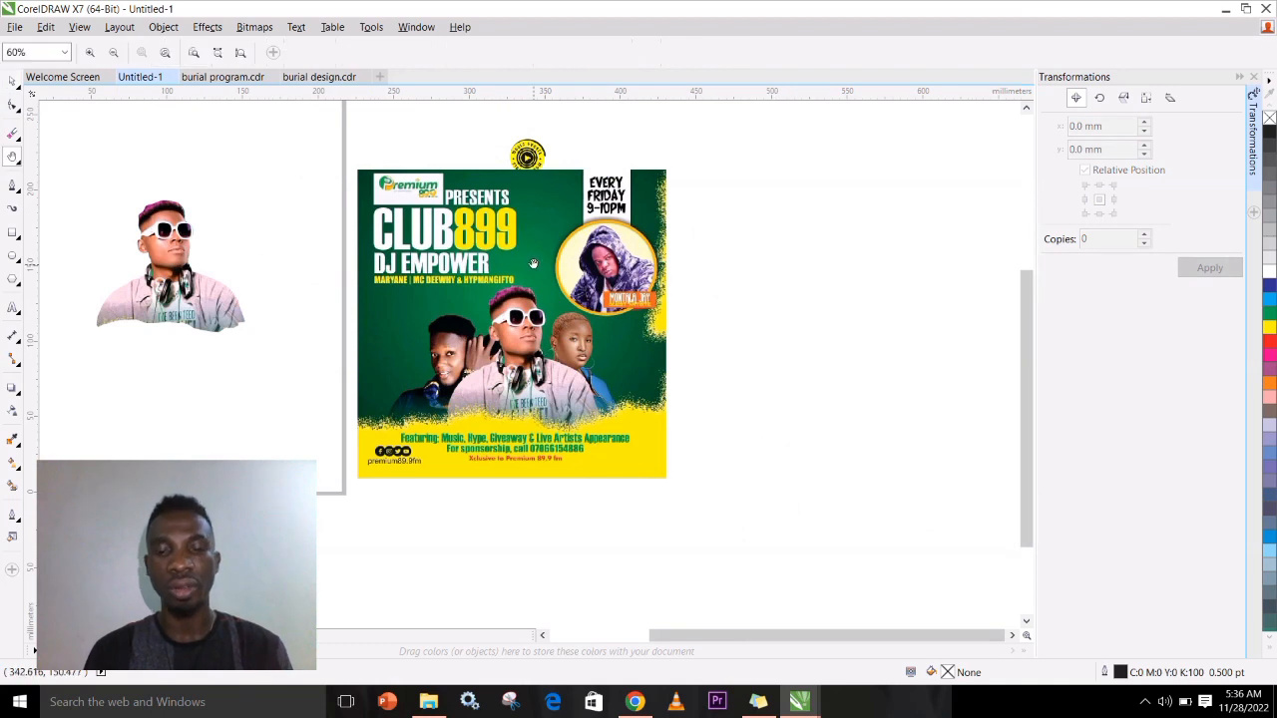
pyautogui.moveTo(527, 241); pyautogui.dragTo(818, 297)
pyautogui.moveTo(523, 279); pyautogui.dragTo(768, 274)
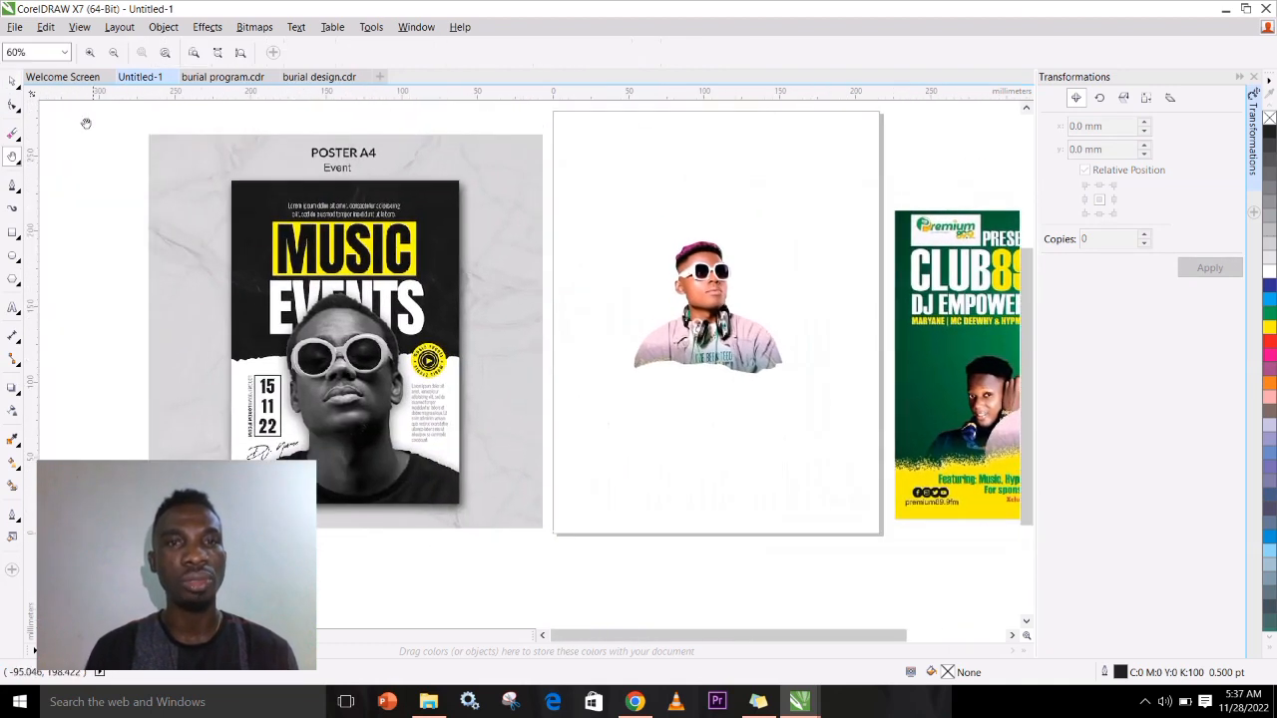
pyautogui.click(12, 80)
pyautogui.moveTo(962, 339); pyautogui.dragTo(597, 431)
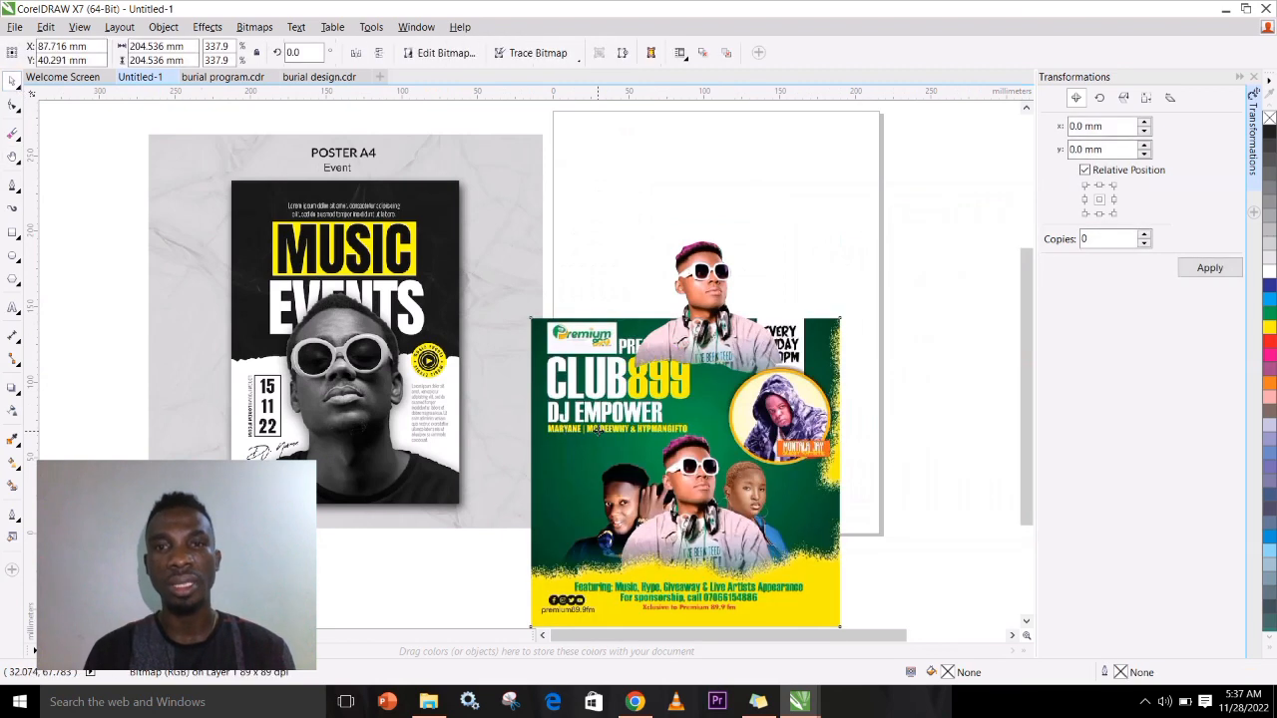
pyautogui.press('Delete')
# - Move the man's cut-out off the page, to the side opposite the music events reference poster
pyautogui.moveTo(738, 329); pyautogui.dragTo(993, 286)
pyautogui.click(275, 320)
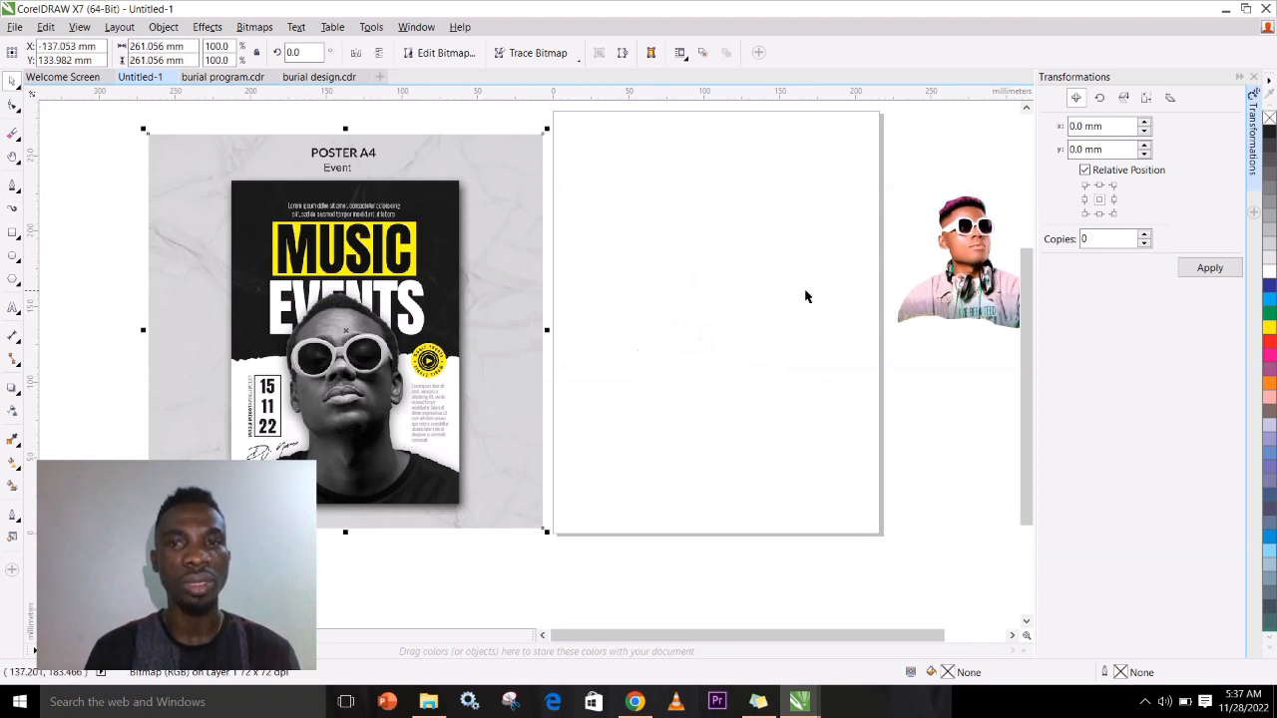
pyautogui.press('Tab')
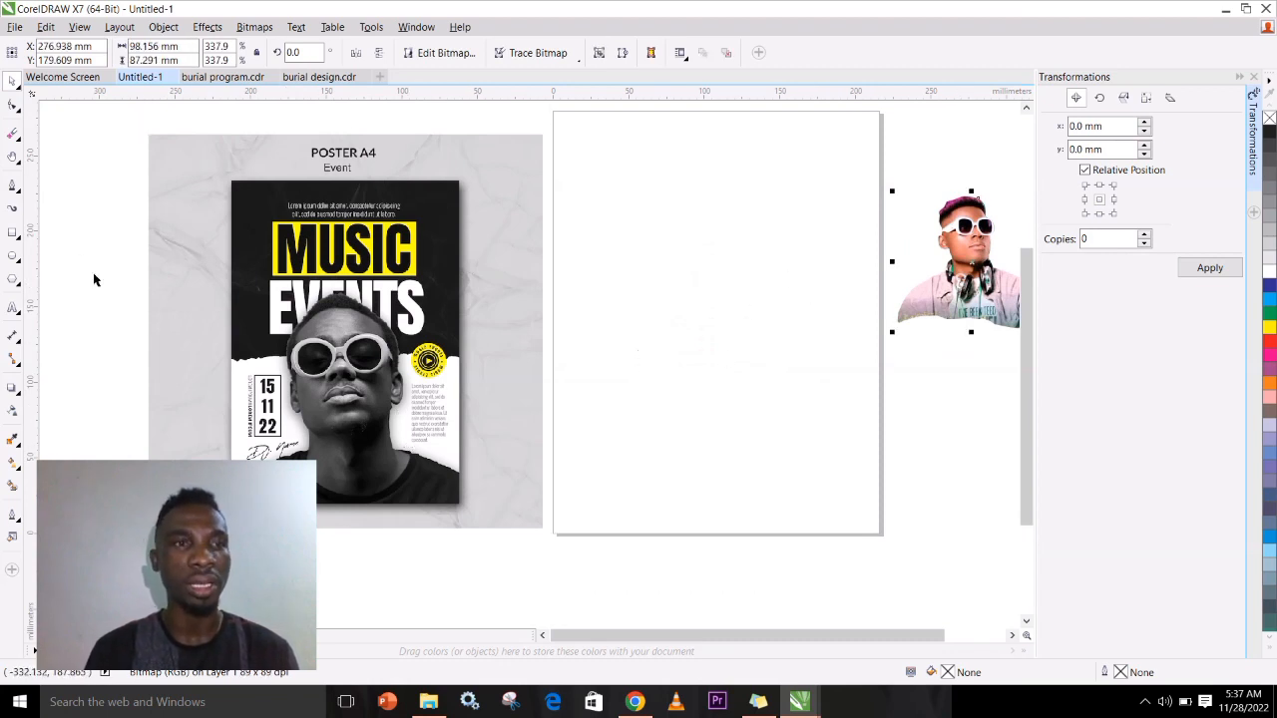
# - Look over the music events reference poster, the blank page and the man's cut-out with the round badge beside it
pyautogui.moveTo(920, 395); pyautogui.dragTo(559, 351)
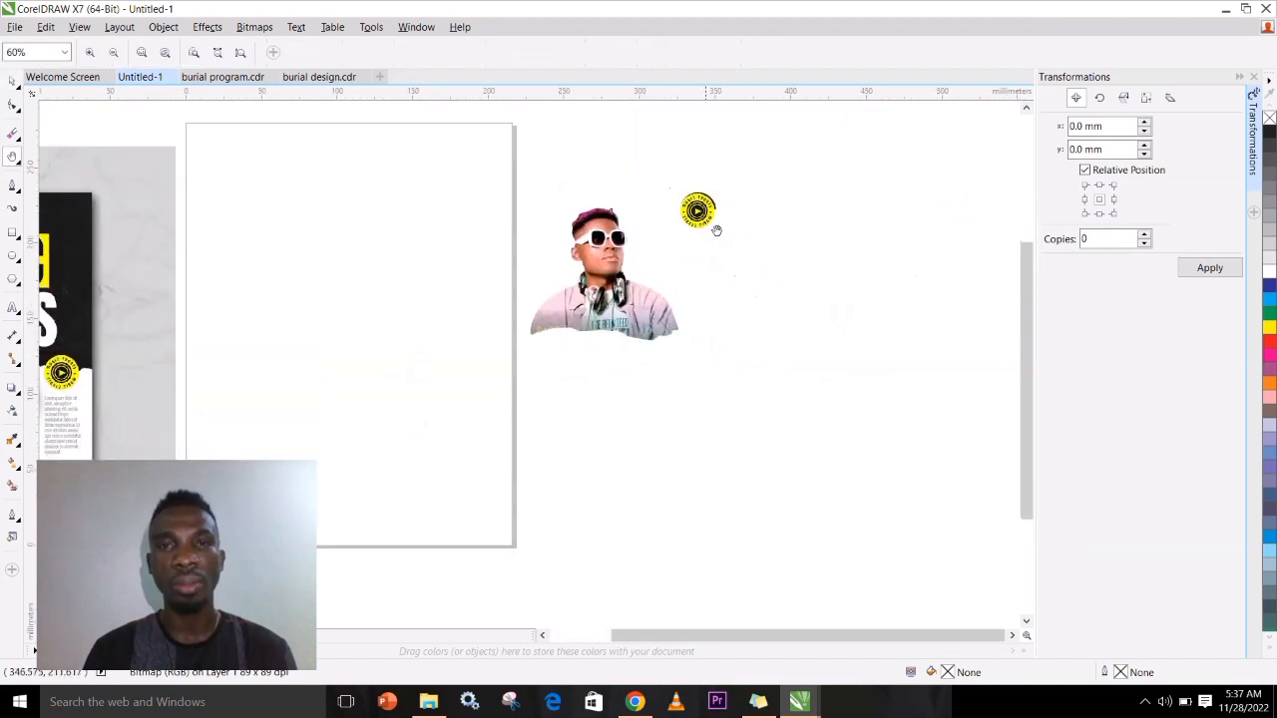
pyautogui.moveTo(638, 271); pyautogui.dragTo(951, 265)
pyautogui.moveTo(571, 268); pyautogui.dragTo(598, 249)
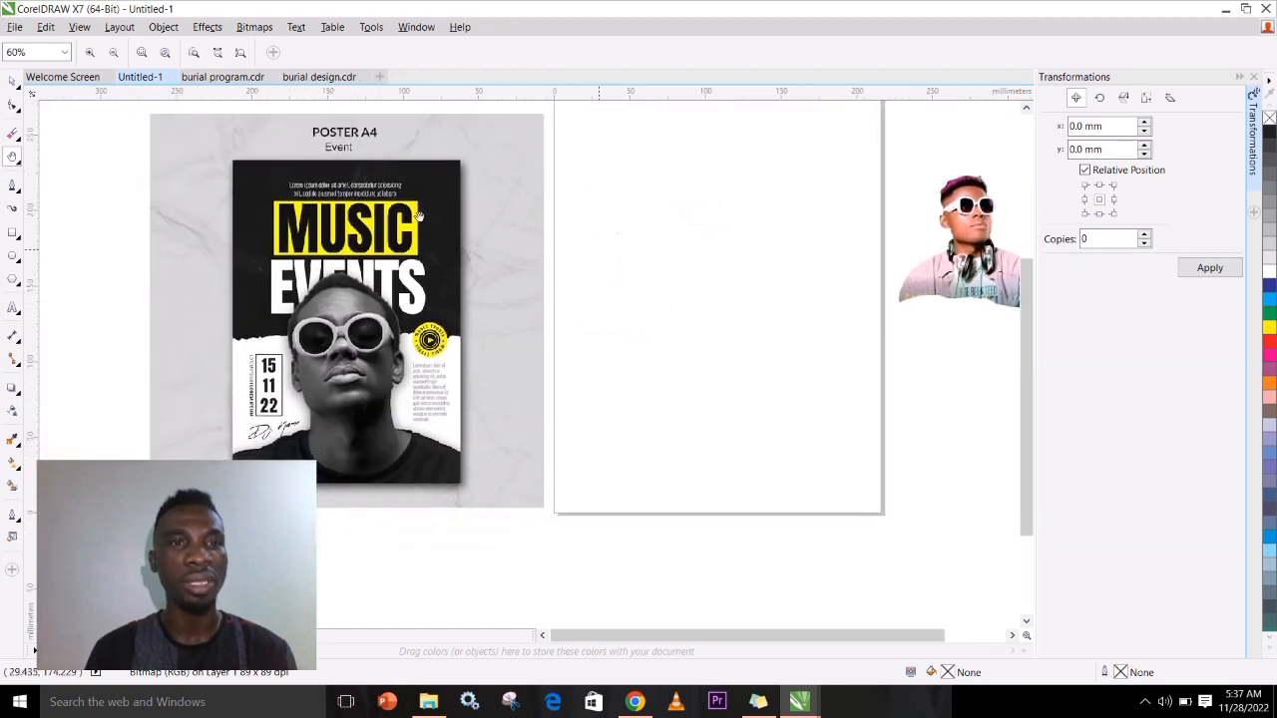
pyautogui.moveTo(485, 249); pyautogui.dragTo(503, 248)
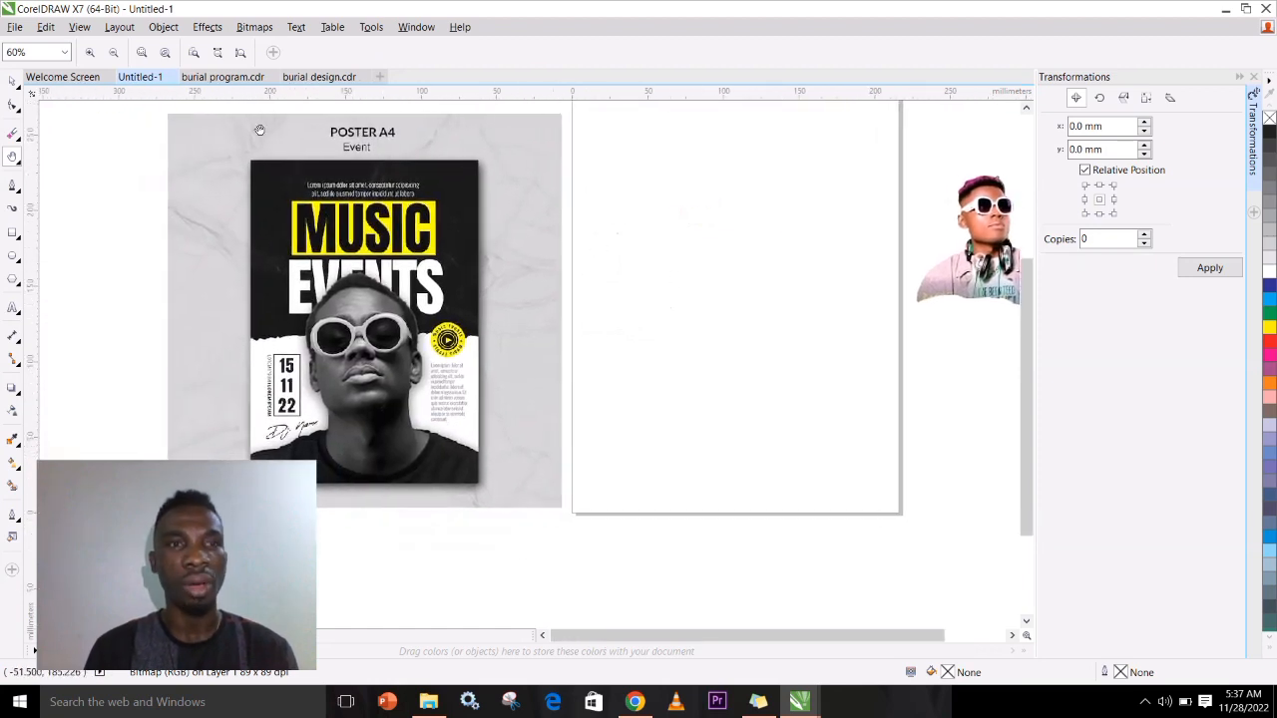
pyautogui.click(11, 80)
pyautogui.click(660, 233)
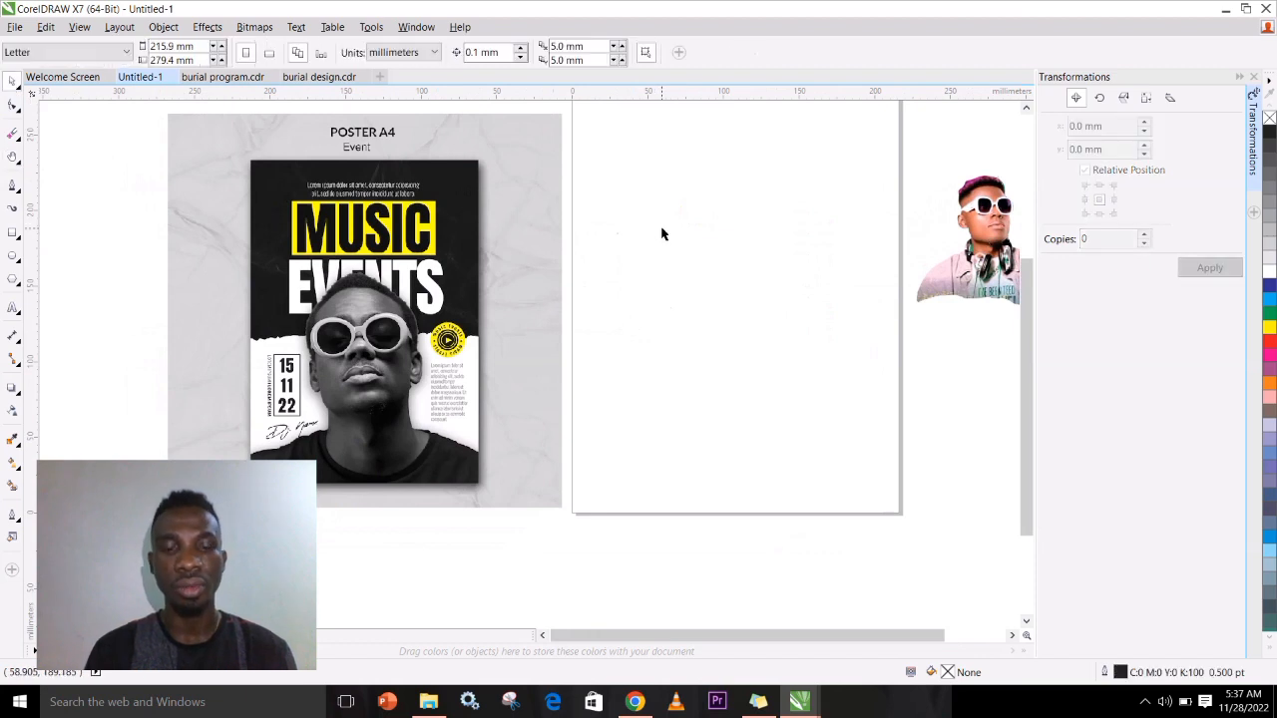
pyautogui.press('h')
pyautogui.moveTo(855, 245); pyautogui.dragTo(653, 265)
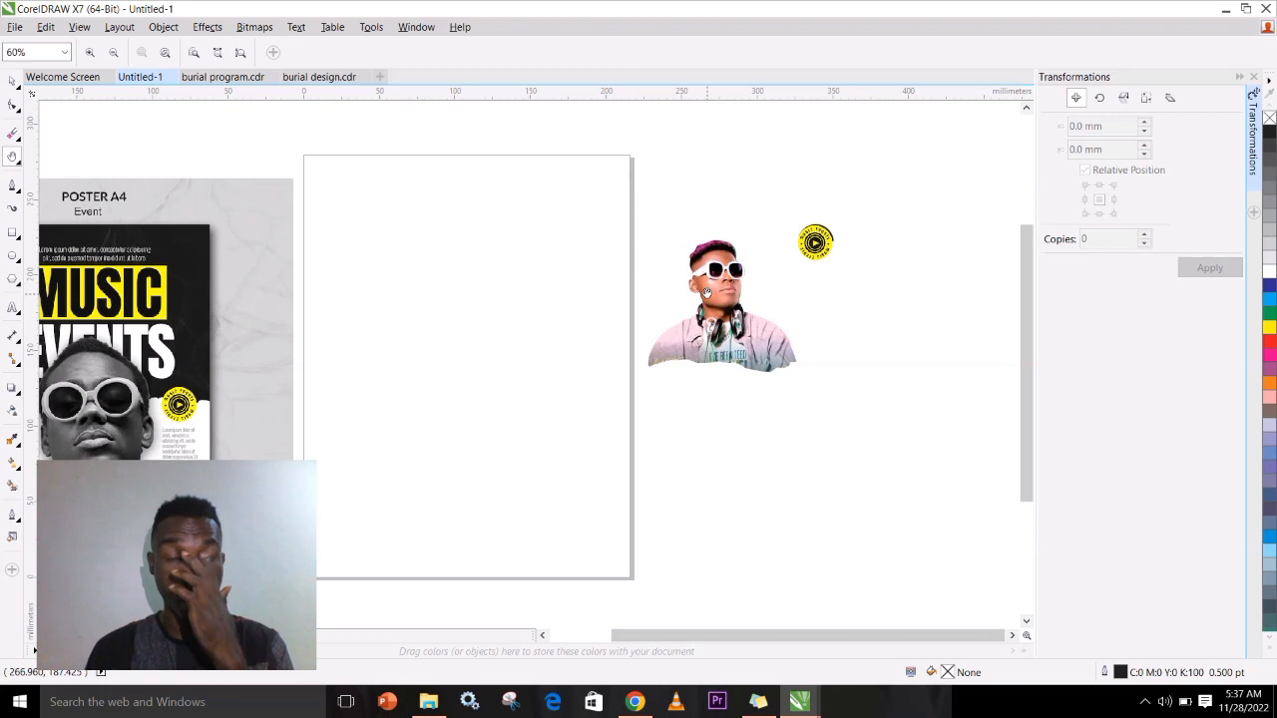
# - Delete the sharp corner node on the upper back edge of the man's hair in the cut-out outline
pyautogui.press('z')
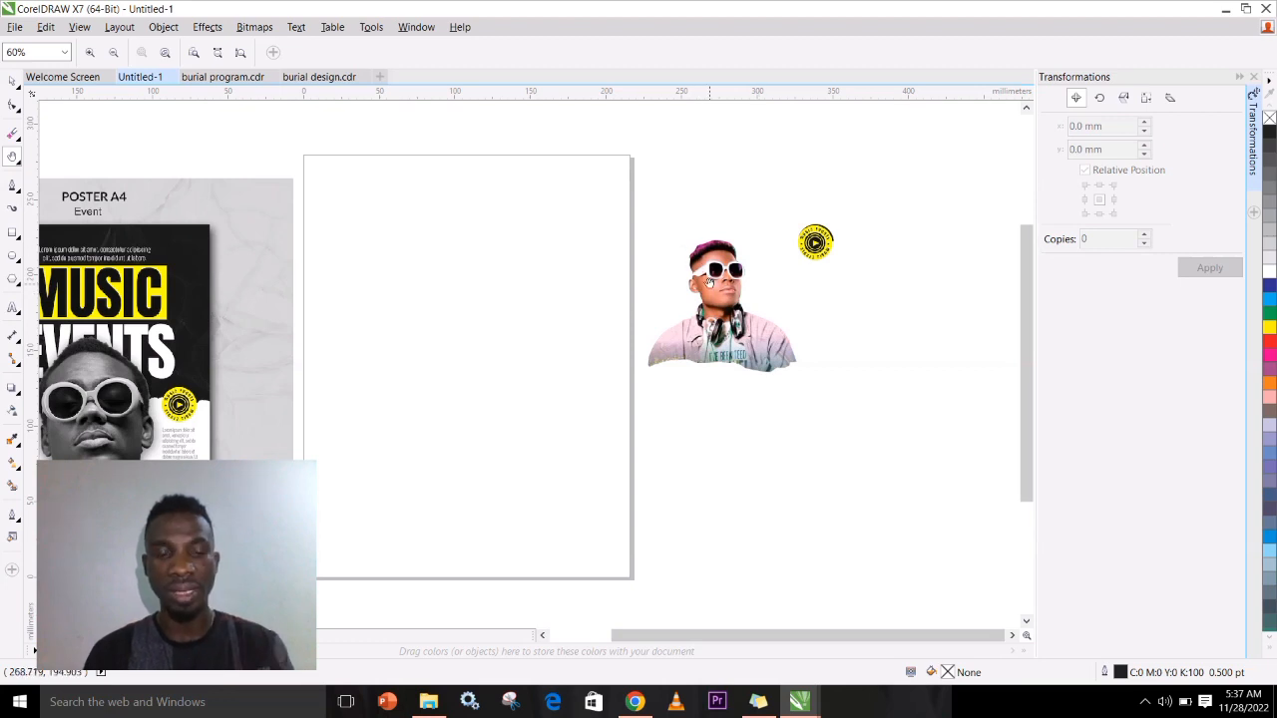
pyautogui.moveTo(652, 218); pyautogui.dragTo(768, 304)
pyautogui.click(13, 105)
pyautogui.click(549, 355)
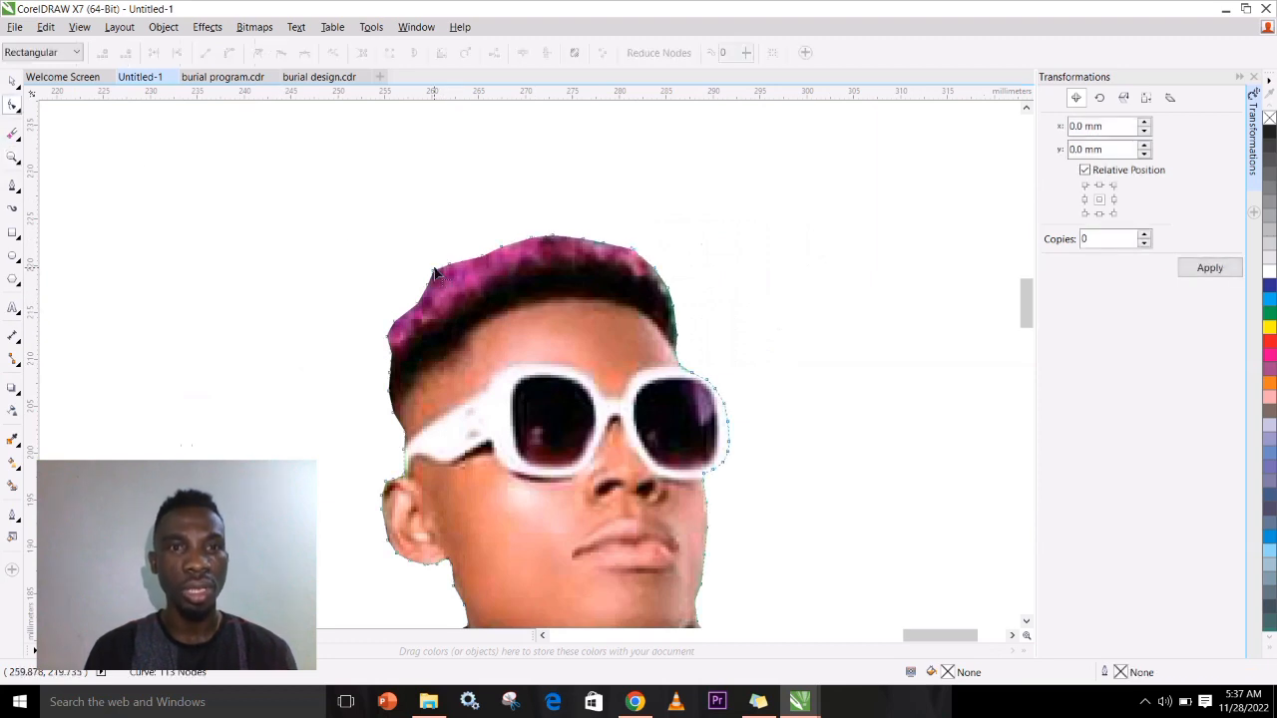
pyautogui.press('z')
pyautogui.moveTo(319, 214); pyautogui.dragTo(684, 365)
pyautogui.click(13, 105)
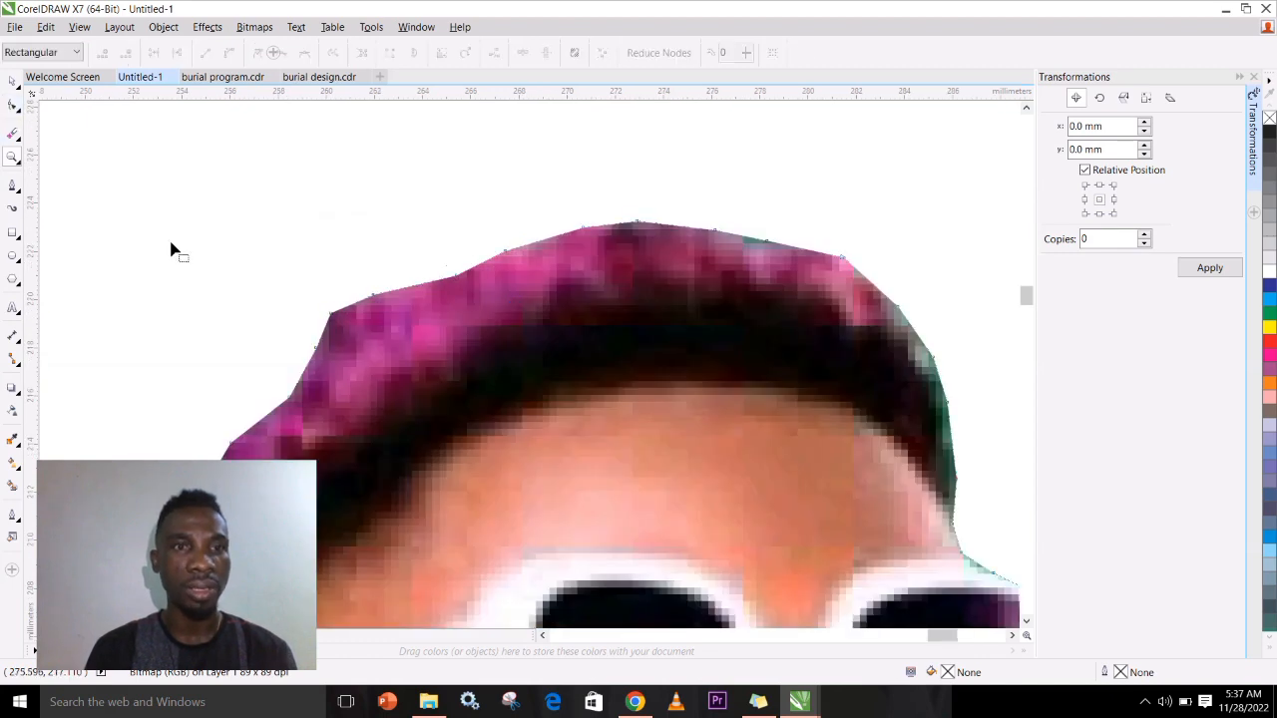
pyautogui.click(326, 316)
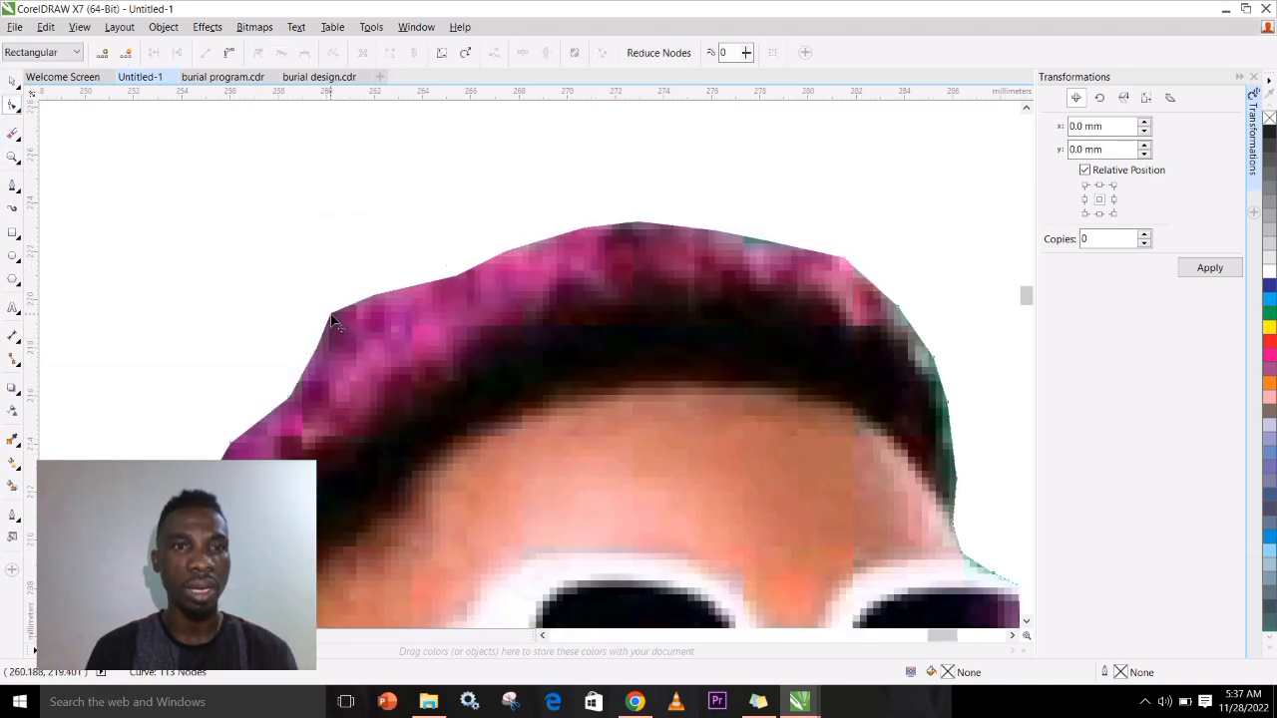
pyautogui.press('Delete')
# - Convert the straight segment at the upper back of the hair to a curve and bend it outward into a rounded edge
pyautogui.rightClick(350, 311)
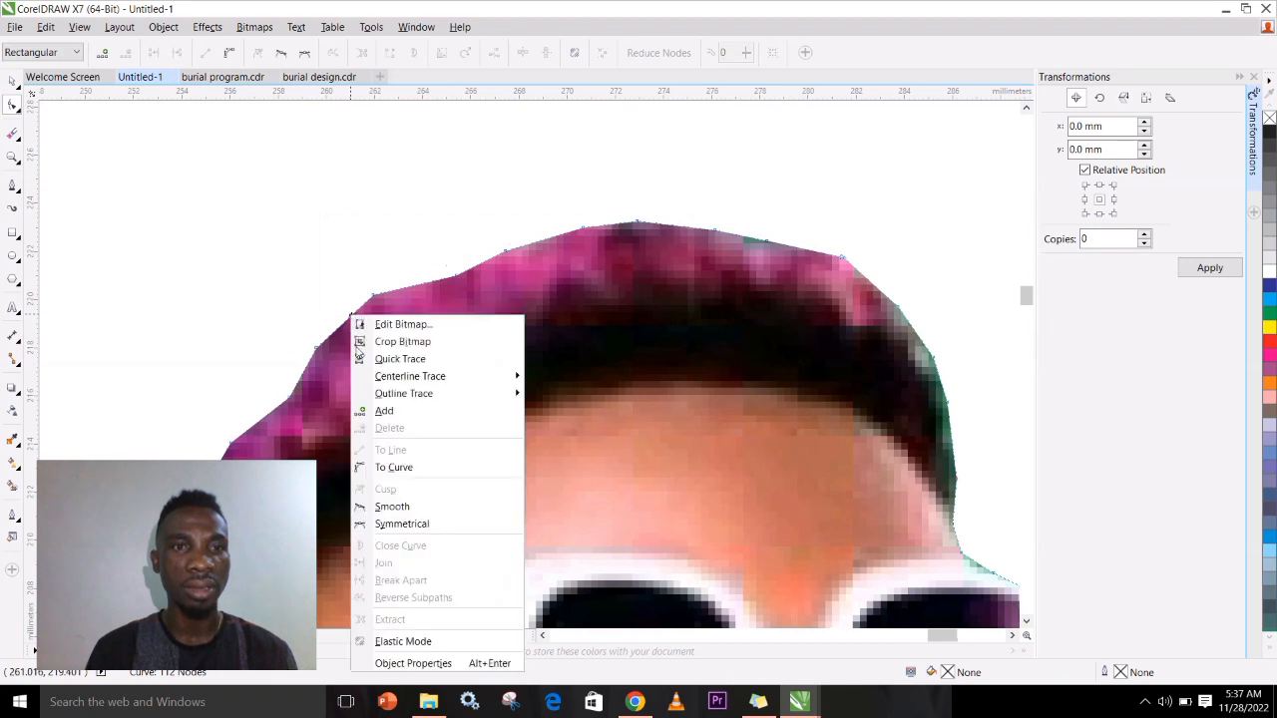
pyautogui.click(410, 468)
pyautogui.moveTo(344, 326); pyautogui.dragTo(339, 309)
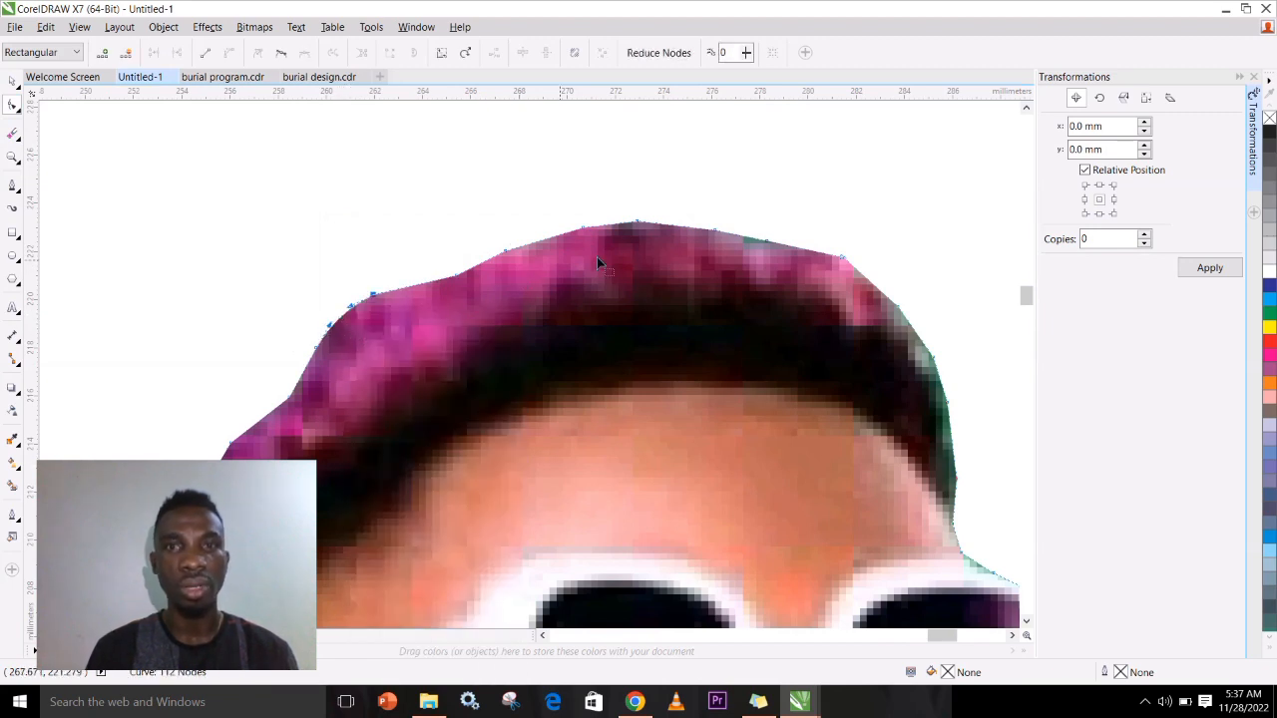
pyautogui.press('z')
pyautogui.rightClick(678, 309)
pyautogui.rightClick(676, 307)
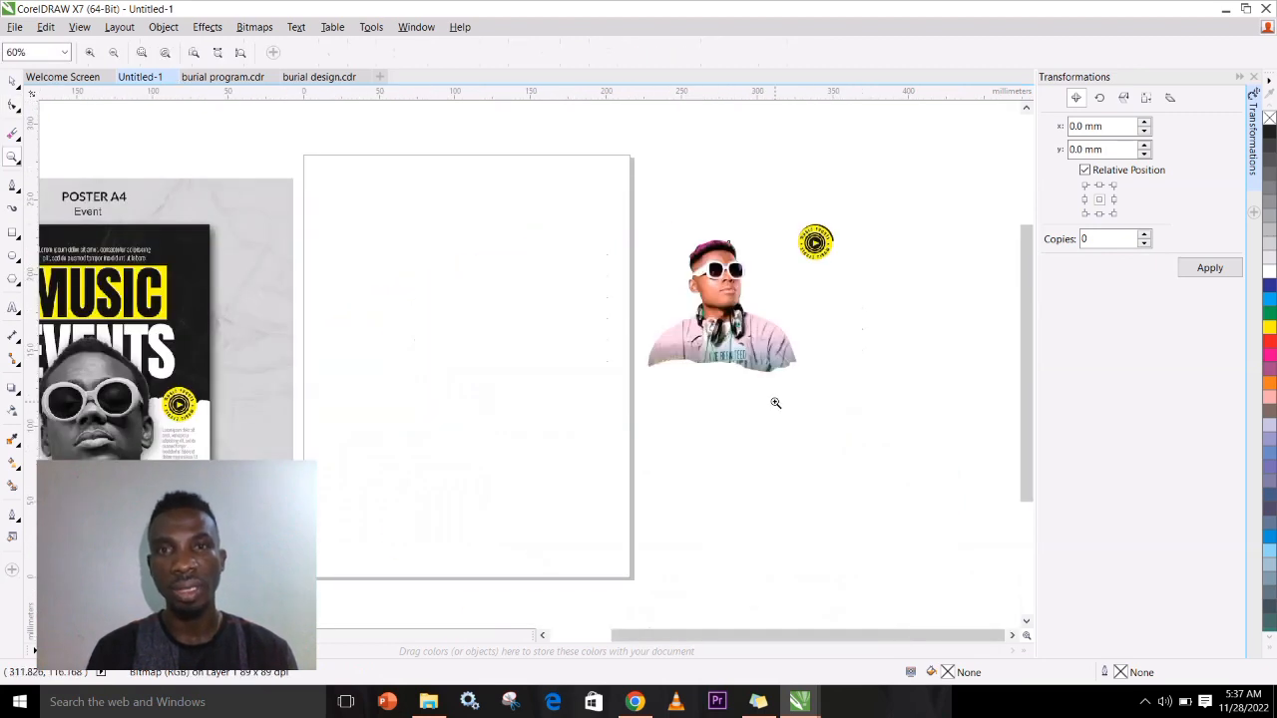
pyautogui.click(12, 80)
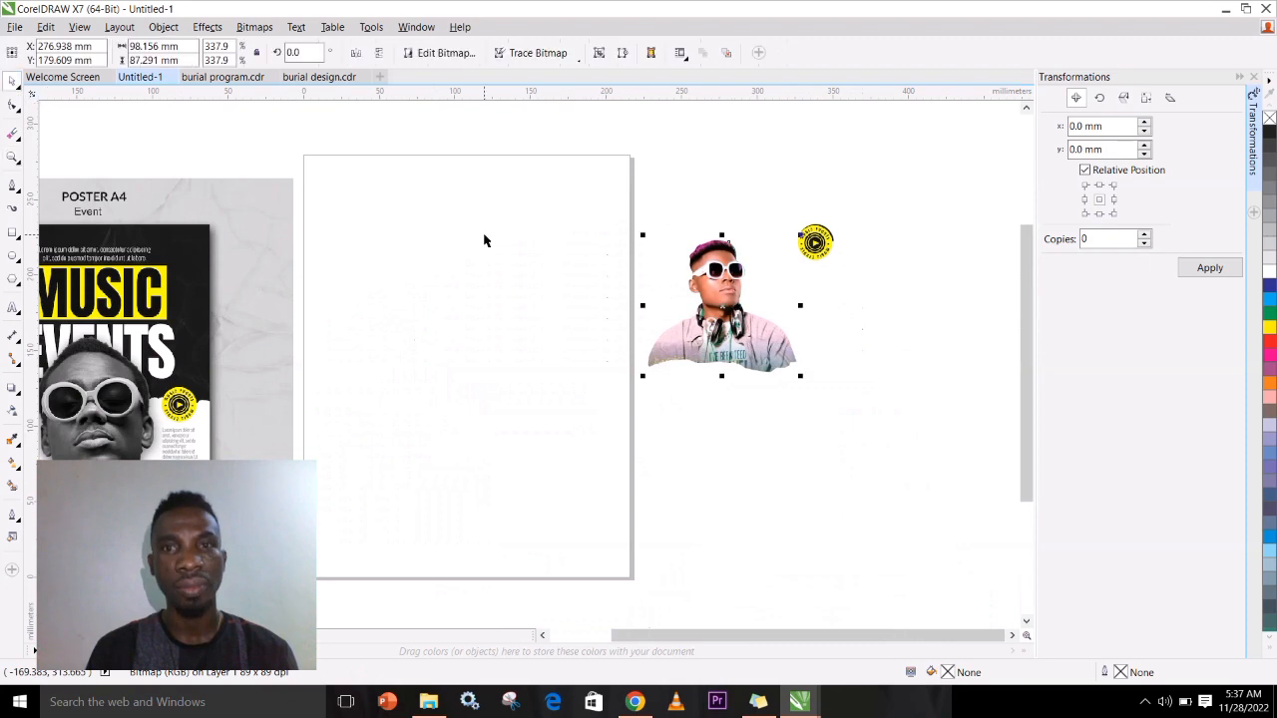
pyautogui.click(486, 240)
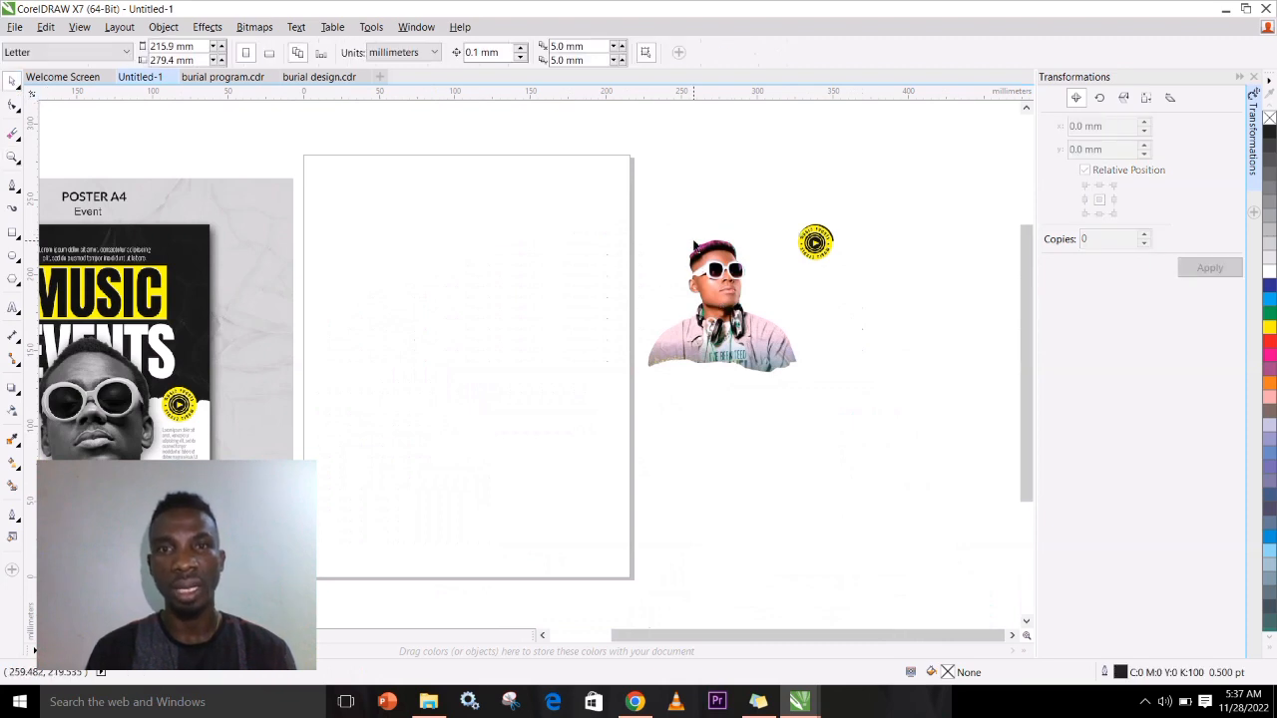
# - Delete the two nodes that form the angular lower back corner of the man's hair outline
pyautogui.press('z')
pyautogui.moveTo(688, 237); pyautogui.dragTo(730, 285)
pyautogui.click(12, 103)
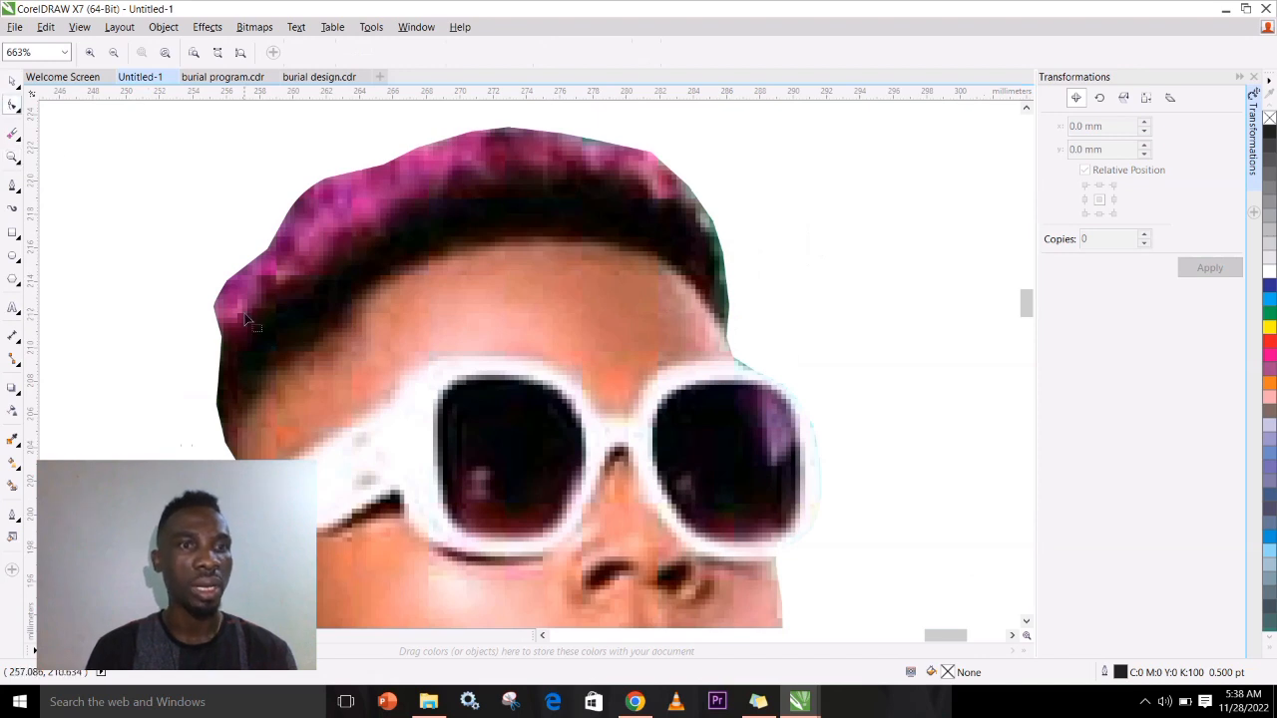
pyautogui.click(251, 321)
pyautogui.click(216, 308)
pyautogui.press('Delete')
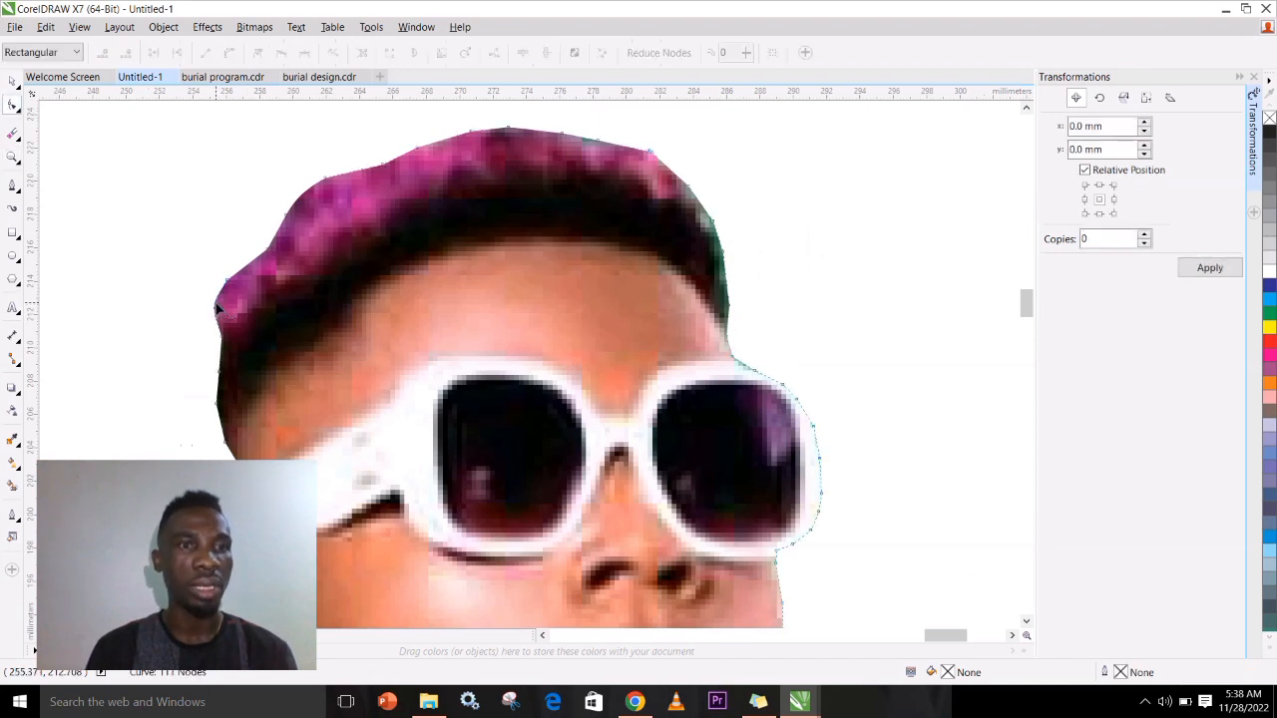
pyautogui.click(228, 282)
pyautogui.press('Delete')
pyautogui.press('z')
pyautogui.rightClick(330, 281)
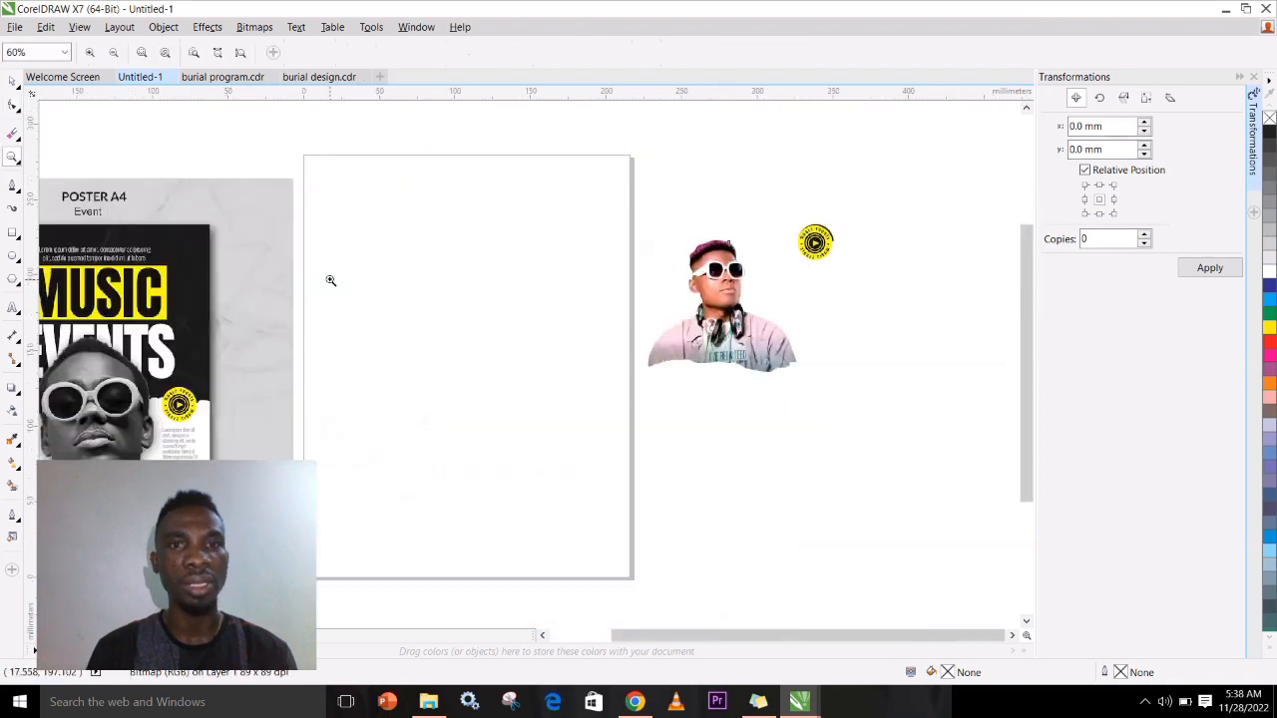
# - Pull the bulging curve at the lower back of the hair inward so it follows the head's contour
pyautogui.moveTo(661, 223); pyautogui.dragTo(728, 299)
pyautogui.moveTo(478, 304); pyautogui.dragTo(479, 305)
pyautogui.click(13, 105)
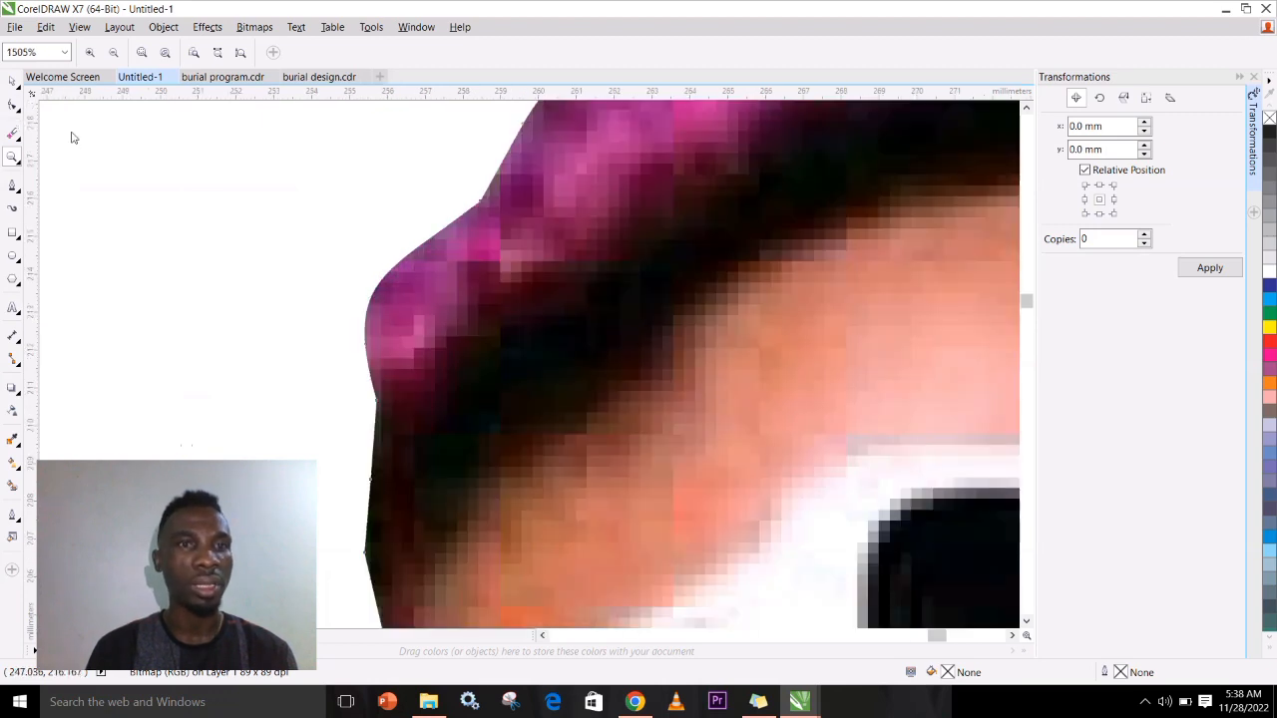
pyautogui.click(389, 274)
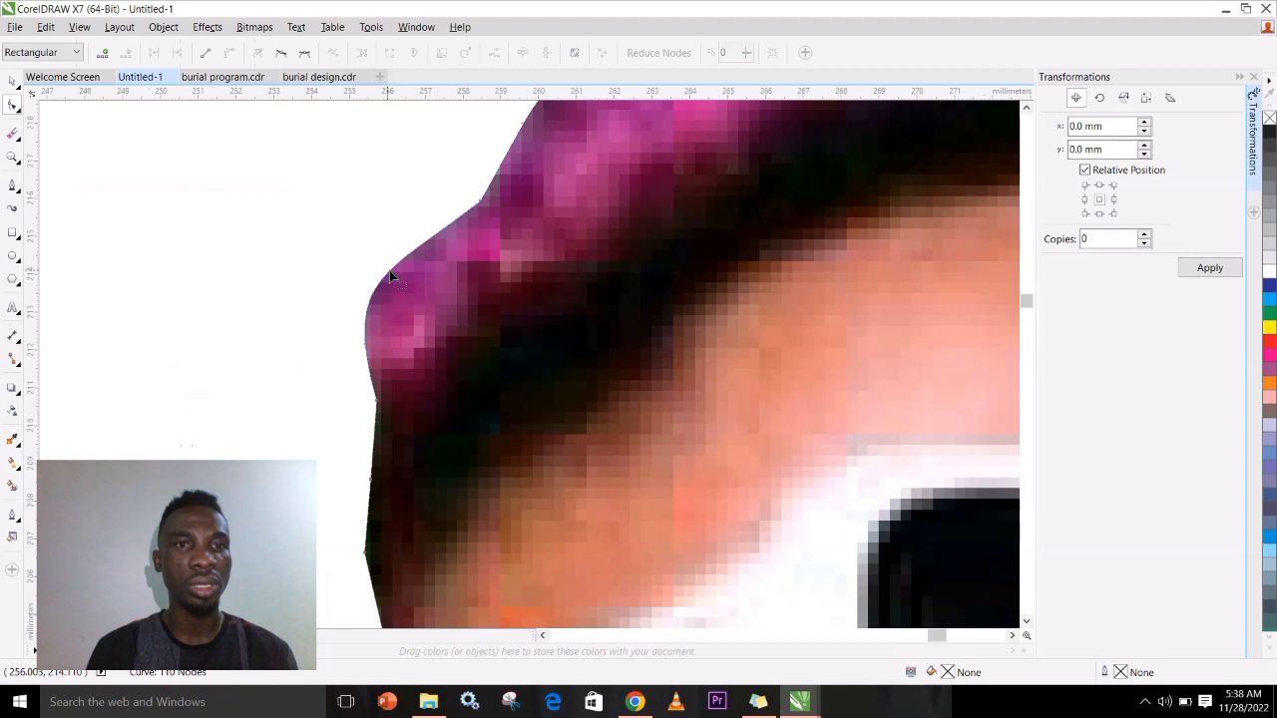
pyautogui.moveTo(402, 274); pyautogui.dragTo(532, 297)
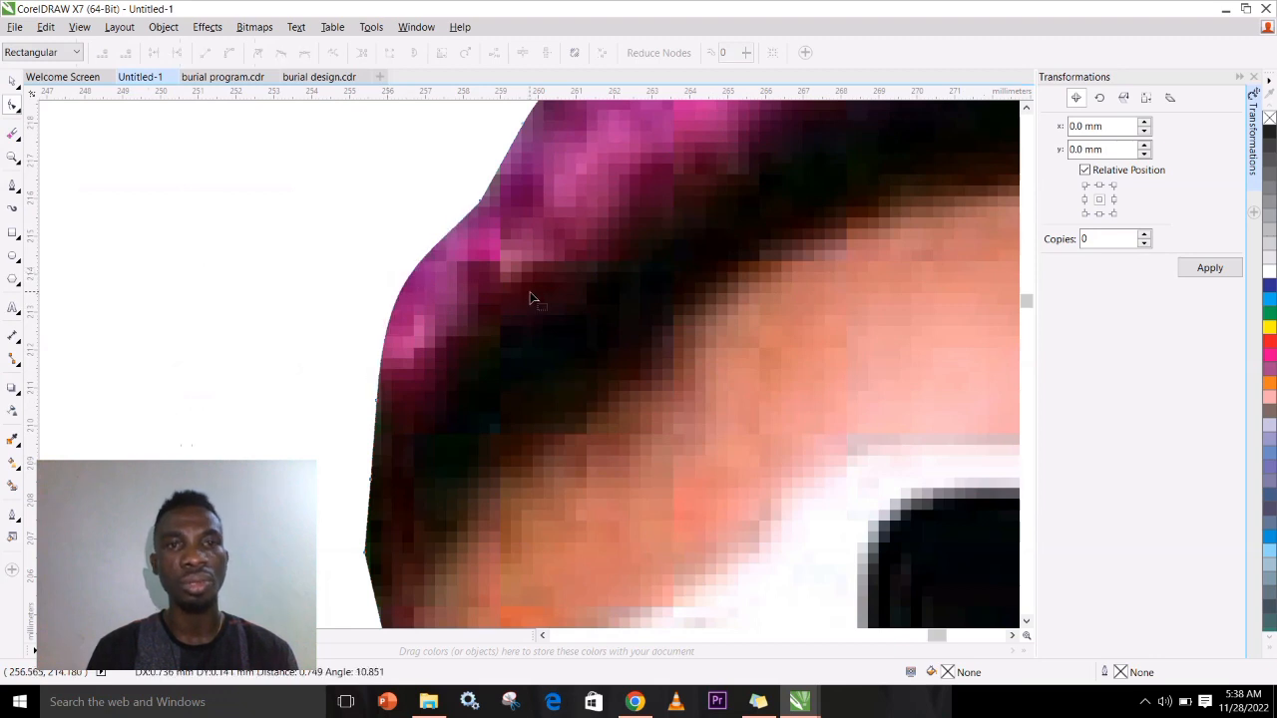
# - Shift the man's cut-out about 10 mm further away from the page
pyautogui.press('z')
pyautogui.rightClick(562, 273)
pyautogui.rightClick(561, 274)
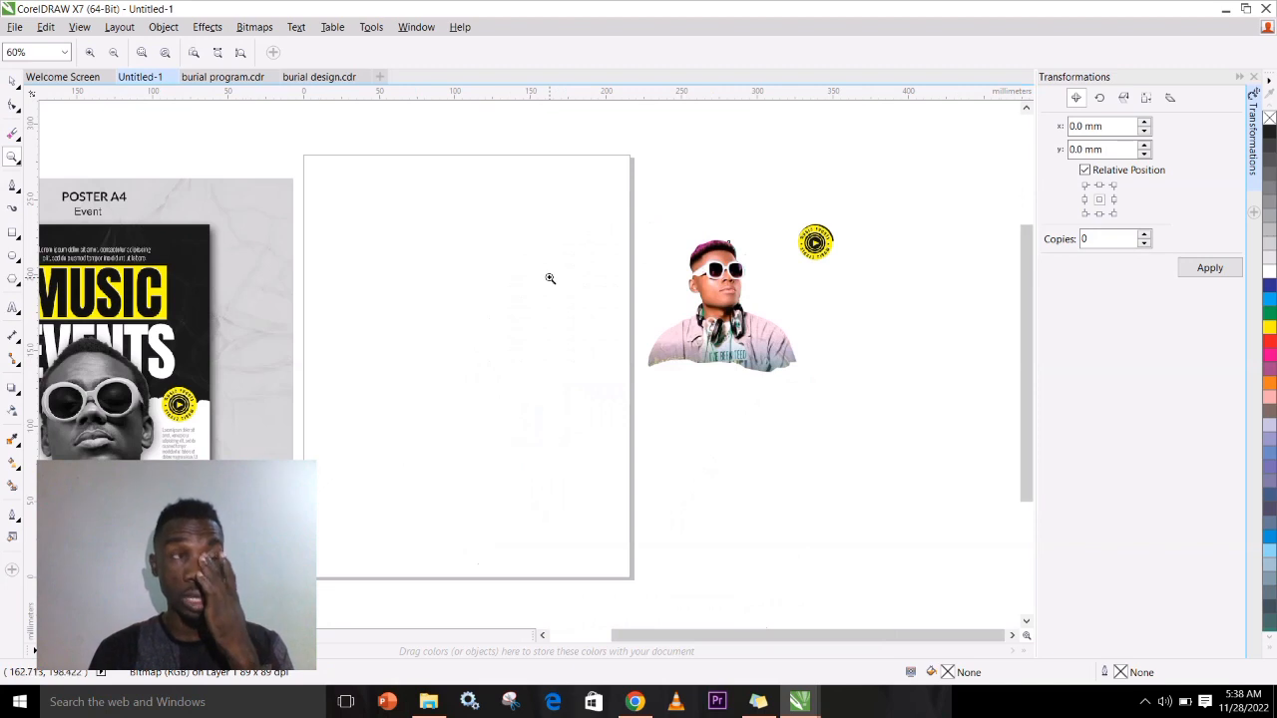
pyautogui.click(13, 80)
pyautogui.moveTo(719, 300); pyautogui.dragTo(734, 305)
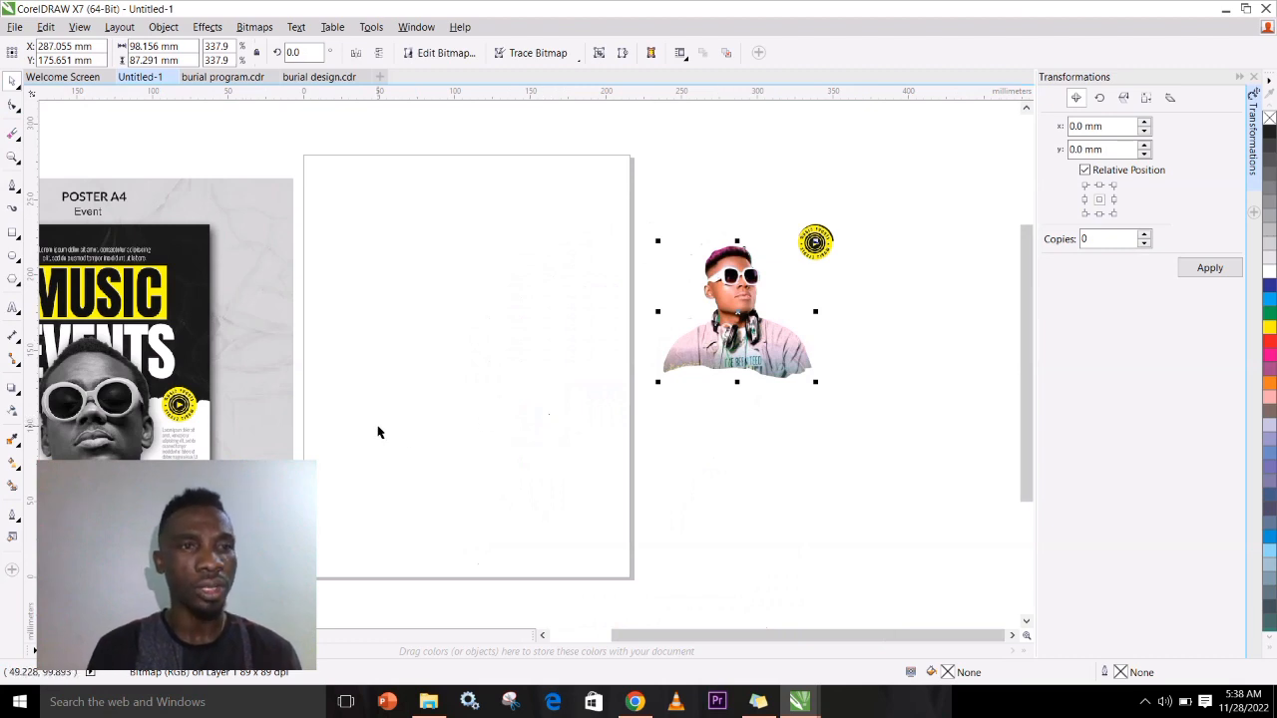
pyautogui.press('h')
pyautogui.moveTo(439, 390); pyautogui.dragTo(653, 317)
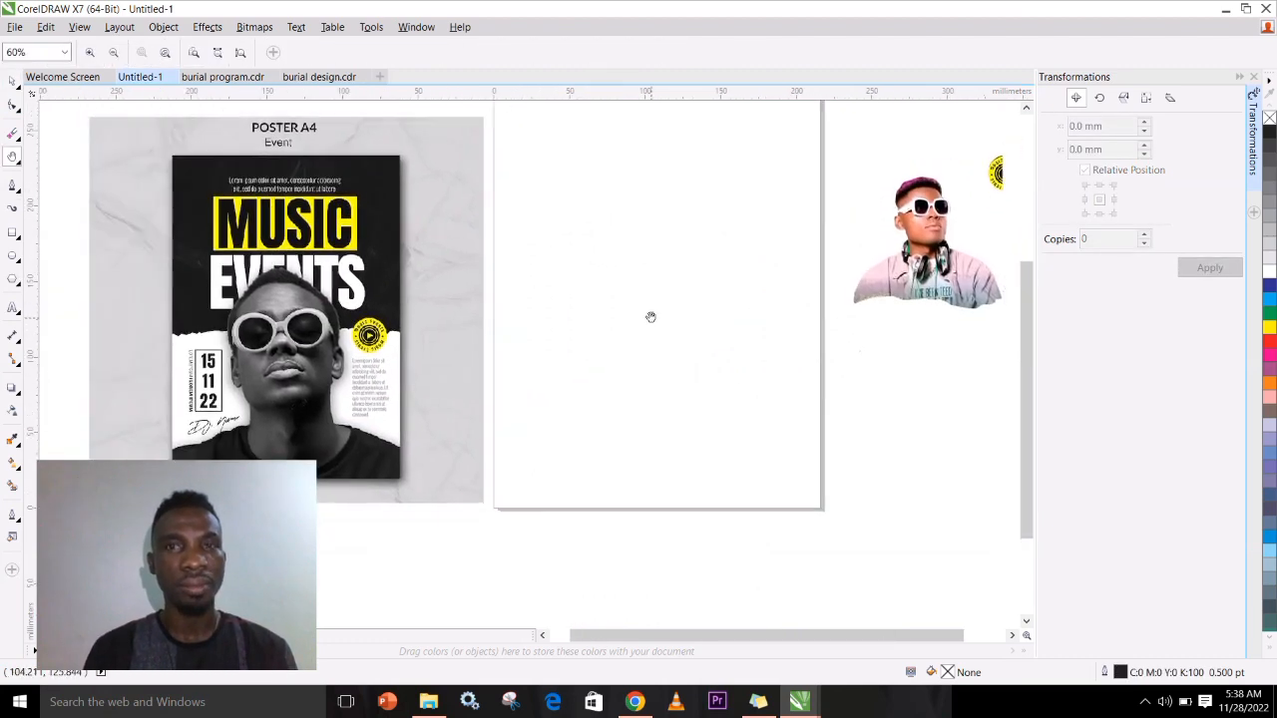
pyautogui.click(16, 87)
pyautogui.press('h')
pyautogui.moveTo(570, 285); pyautogui.dragTo(540, 360)
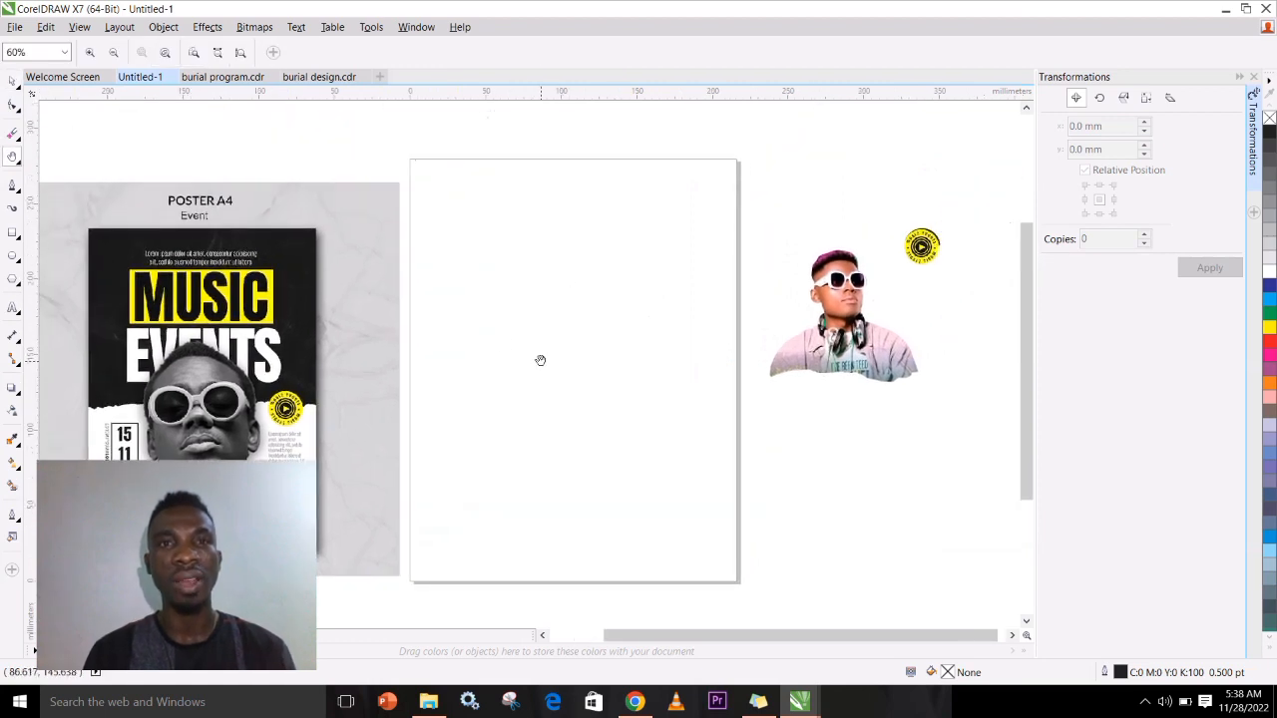
# - Try the A6 page size and settle on A5 (148 x 210 mm) for the page
pyautogui.click(13, 82)
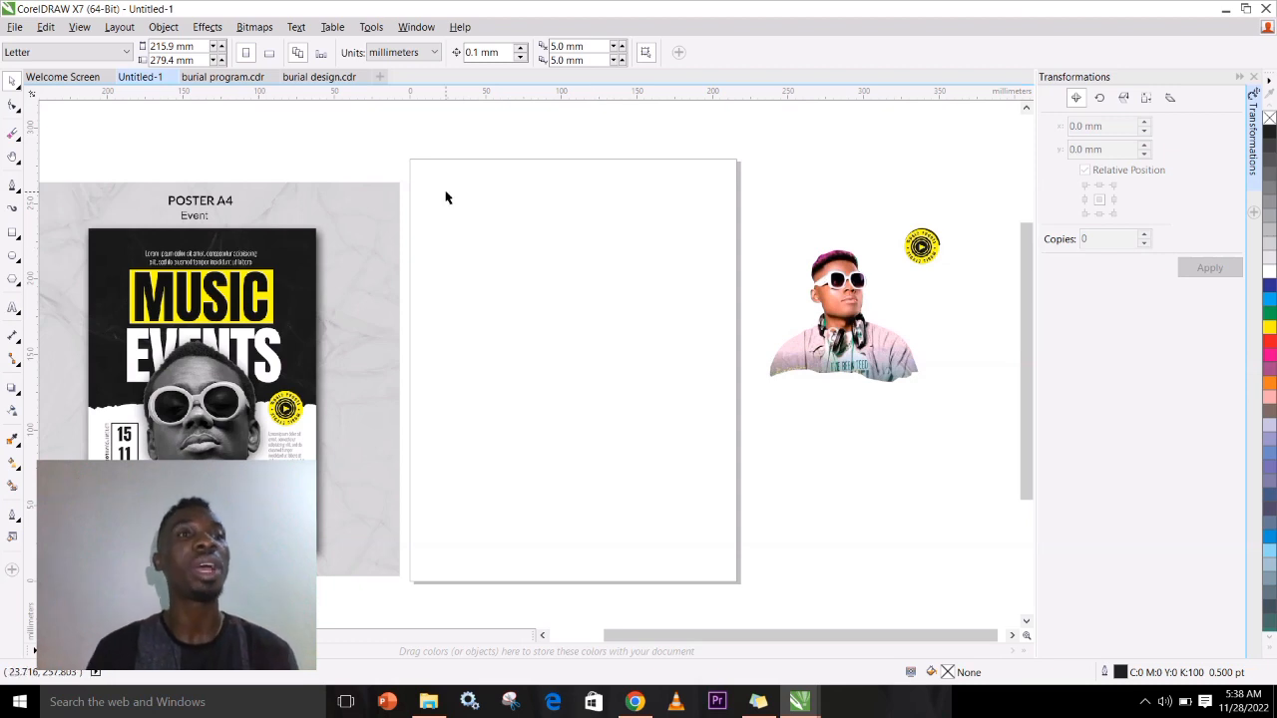
pyautogui.click(50, 54)
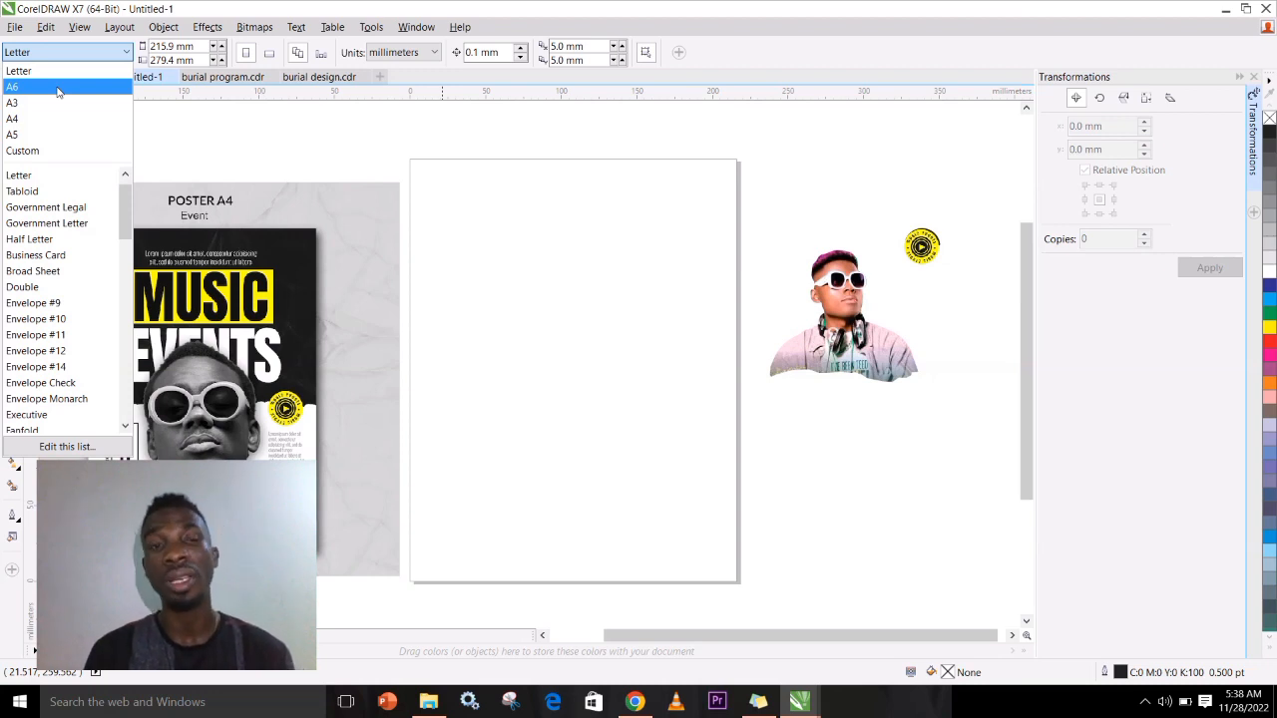
pyautogui.click(547, 302)
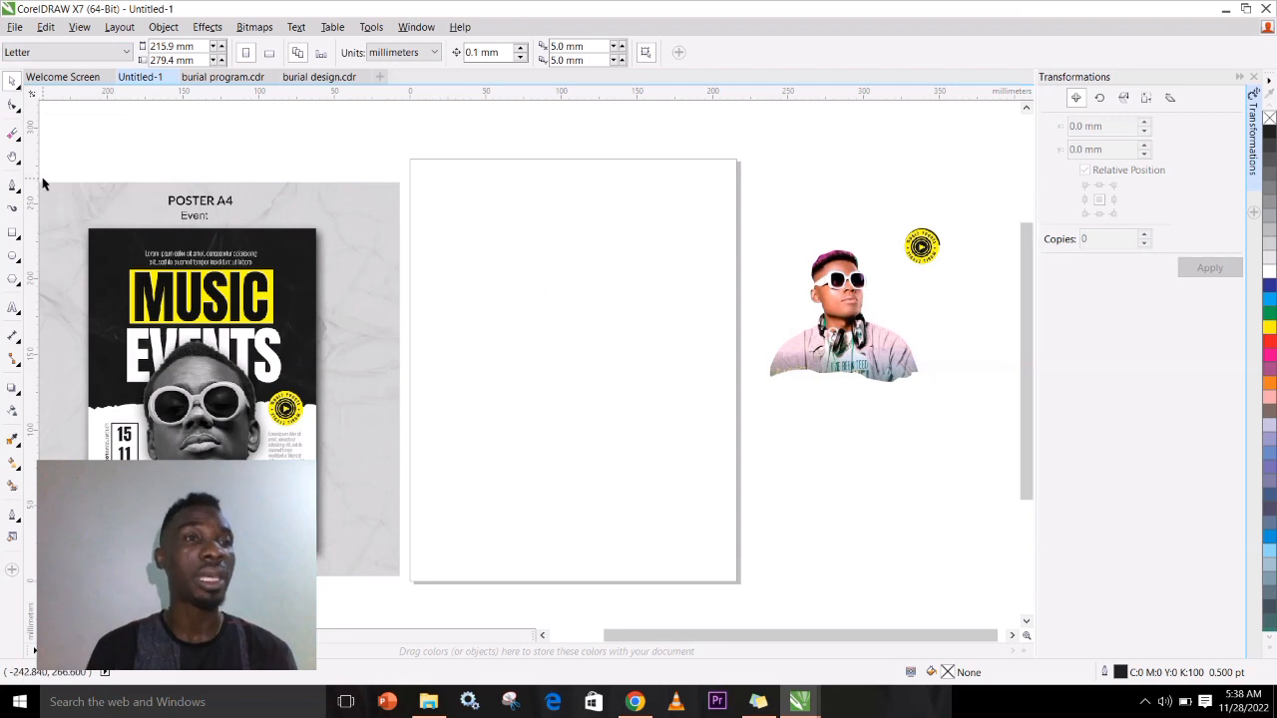
pyautogui.click(54, 53)
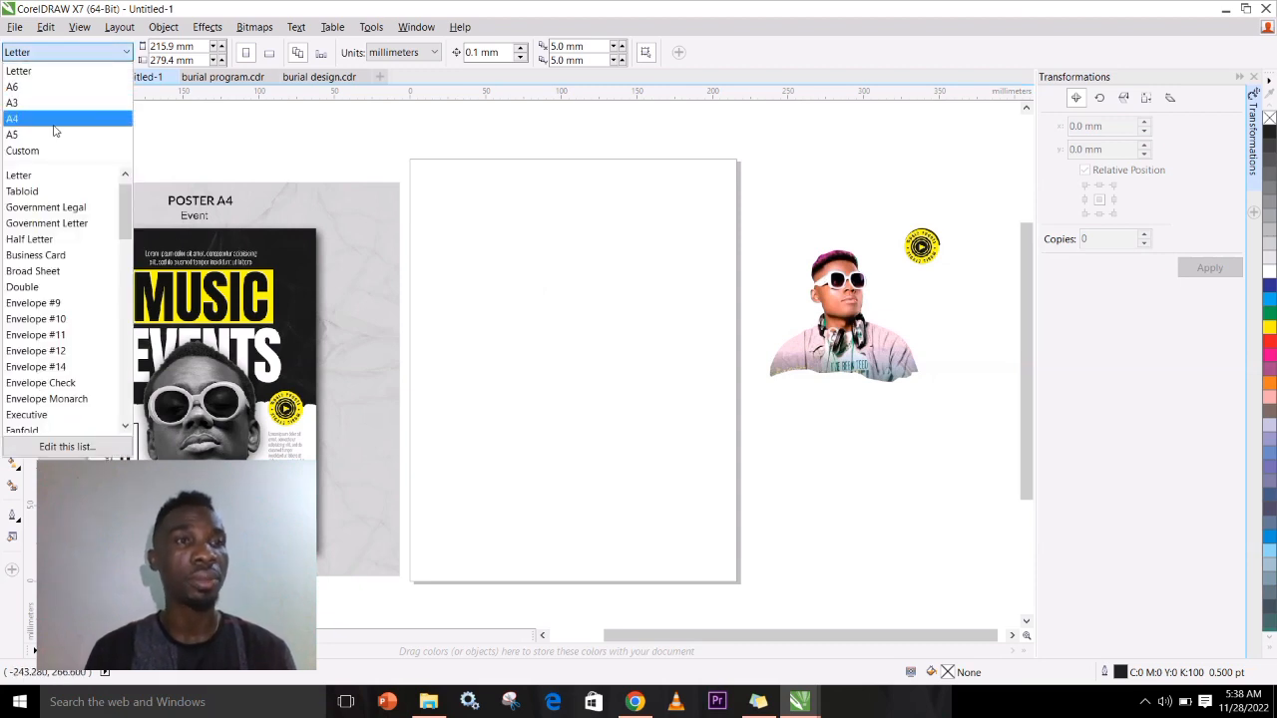
pyautogui.click(55, 86)
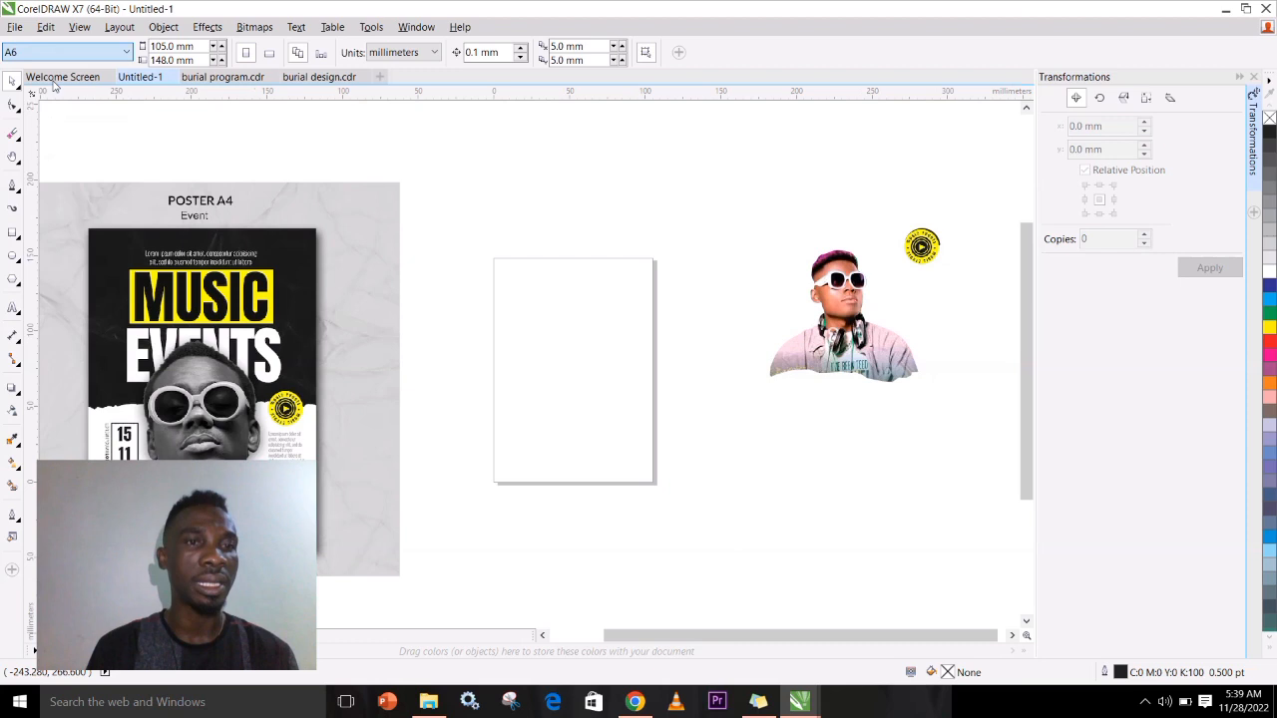
pyautogui.click(71, 57)
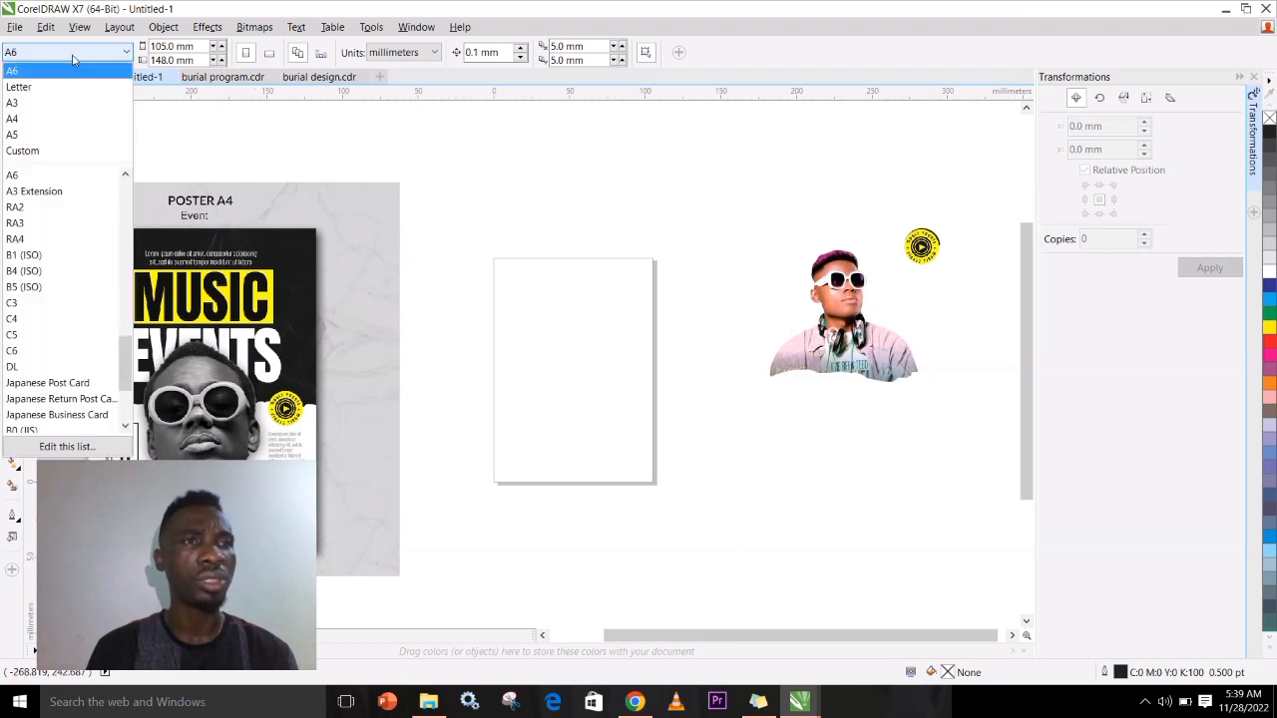
pyautogui.click(40, 131)
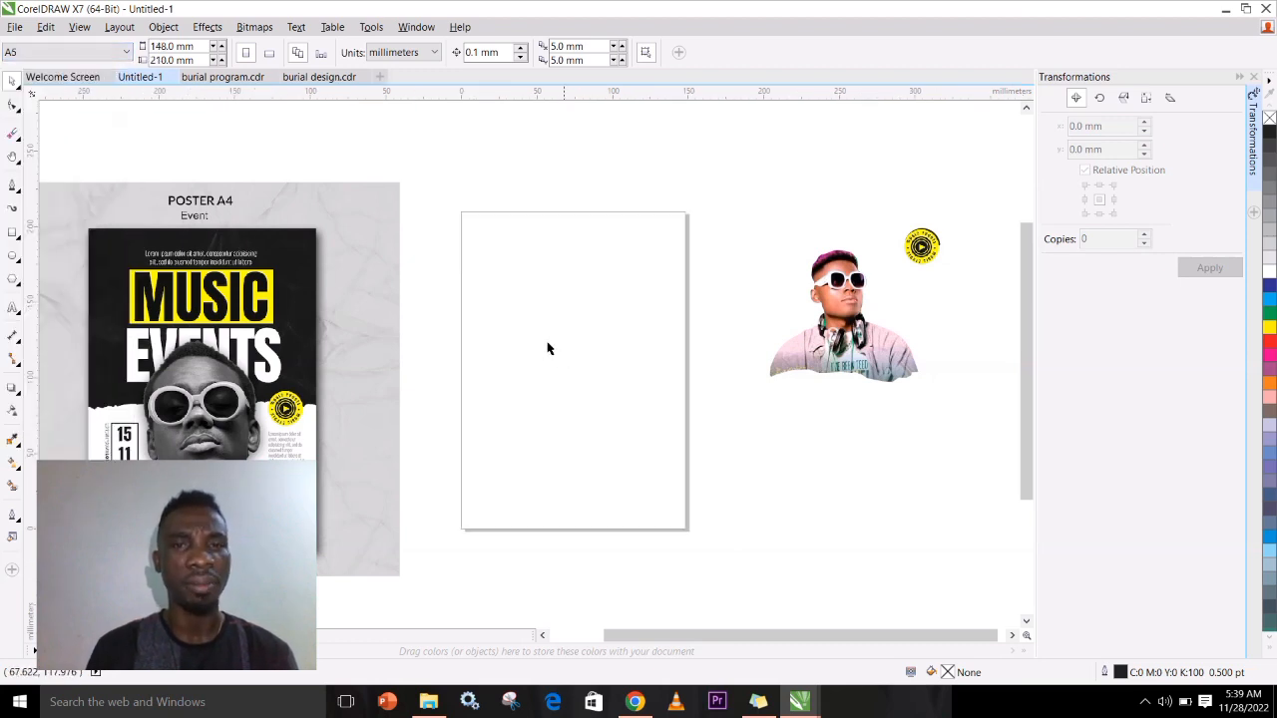
# - Draw a rectangle about 148 x 209 mm covering the whole page and fill it with black
pyautogui.click(11, 234)
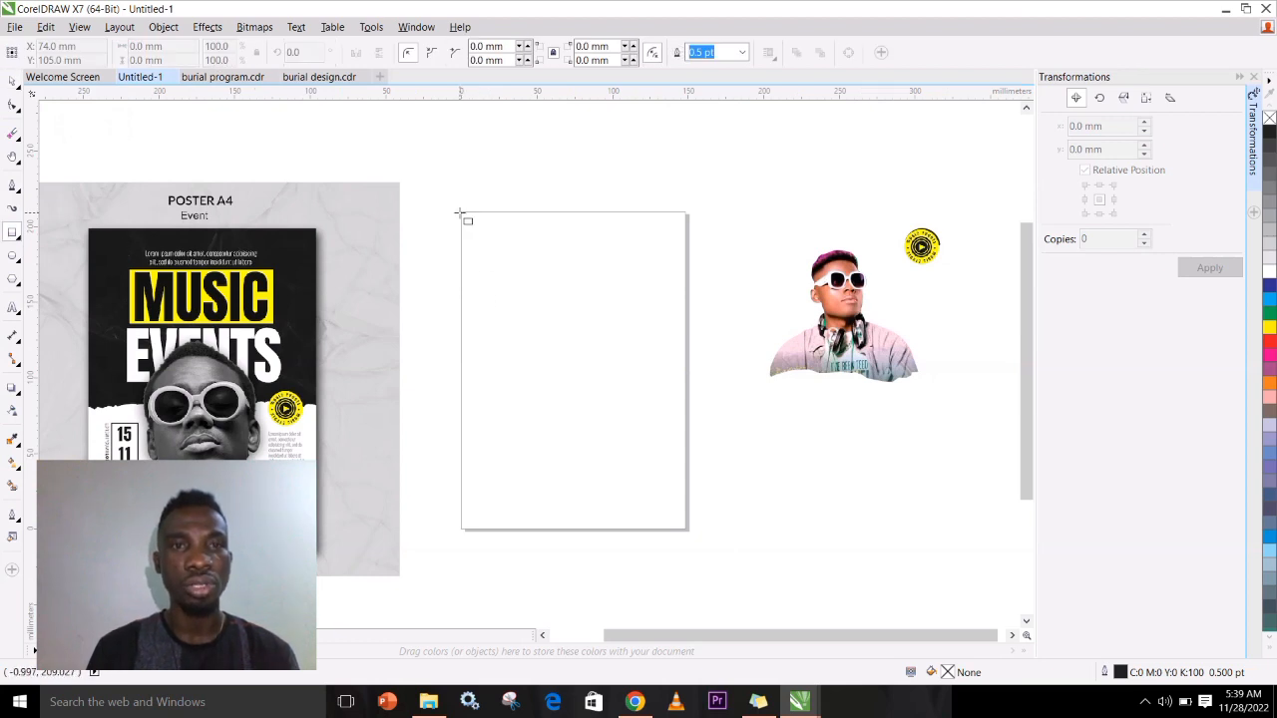
pyautogui.moveTo(460, 213); pyautogui.dragTo(685, 529)
pyautogui.click(13, 82)
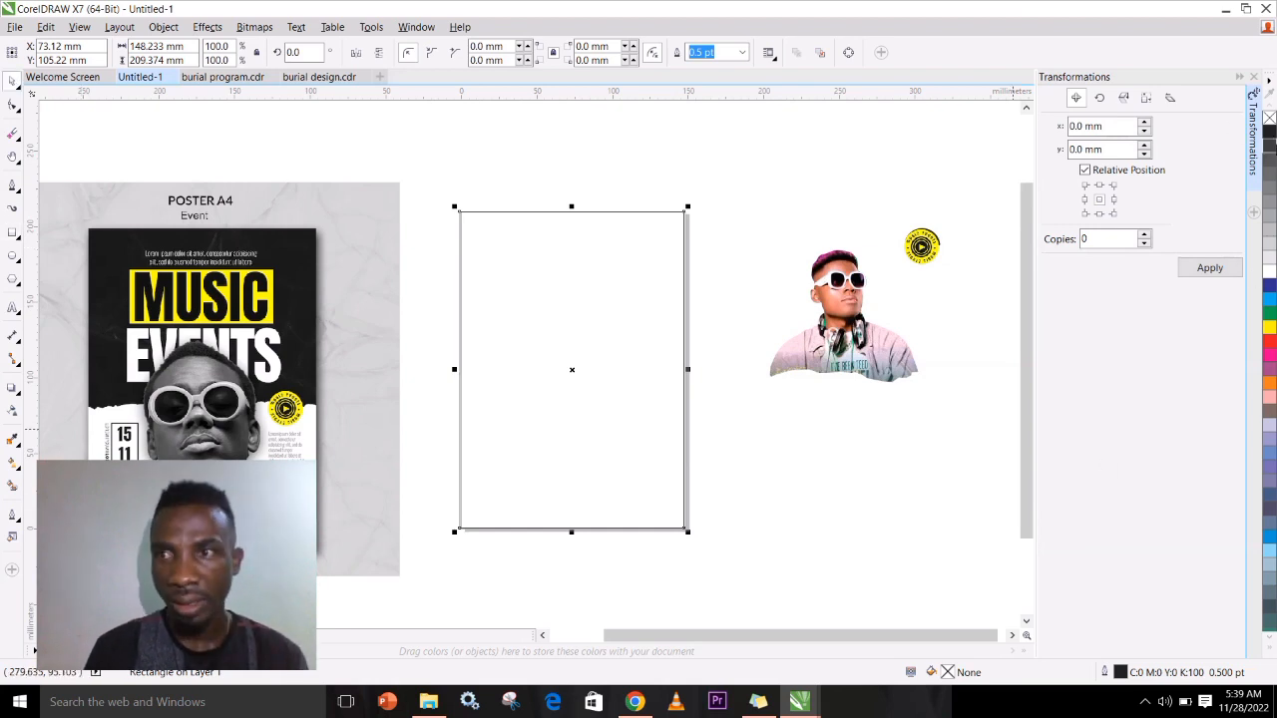
pyautogui.click(1269, 133)
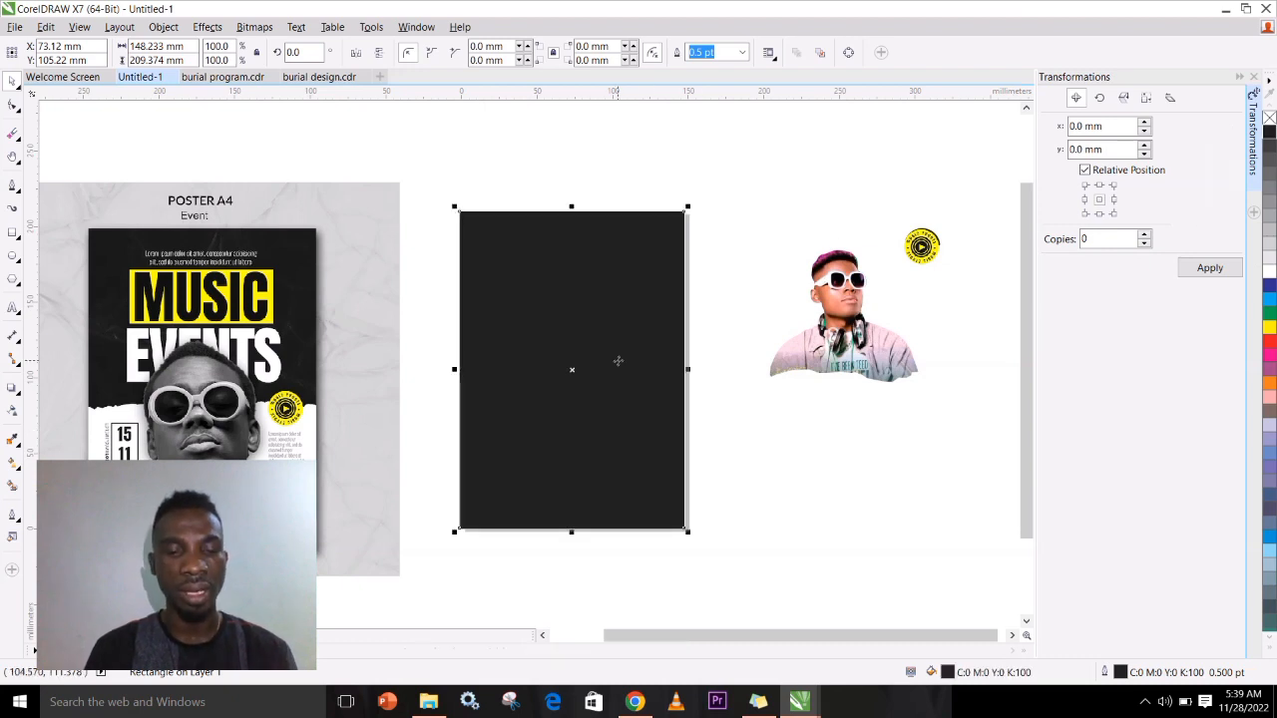
# - Move the man's cut-out down and closer to the page, centred at about X 221 mm, Y 82 mm
pyautogui.press('Escape')
pyautogui.moveTo(177, 199); pyautogui.dragTo(368, 344)
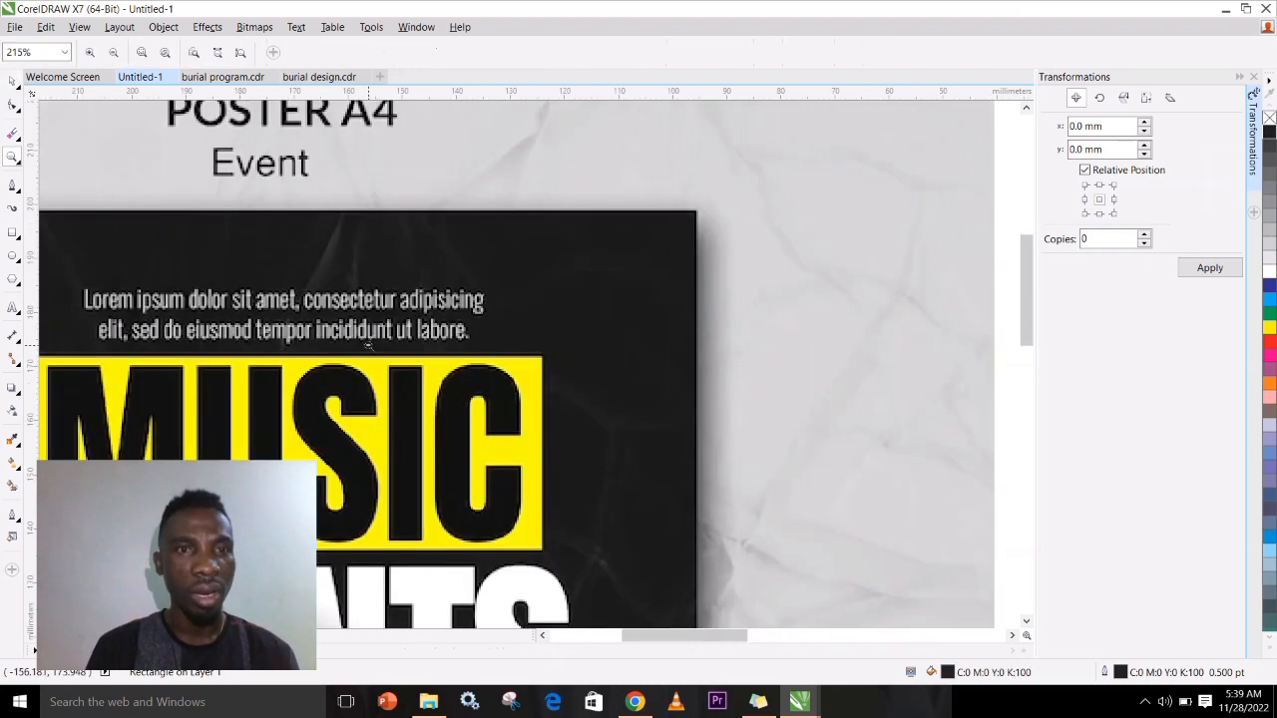
pyautogui.rightClick(368, 344)
pyautogui.moveTo(588, 336); pyautogui.dragTo(748, 279)
pyautogui.click(12, 79)
pyautogui.click(681, 402)
pyautogui.click(922, 461)
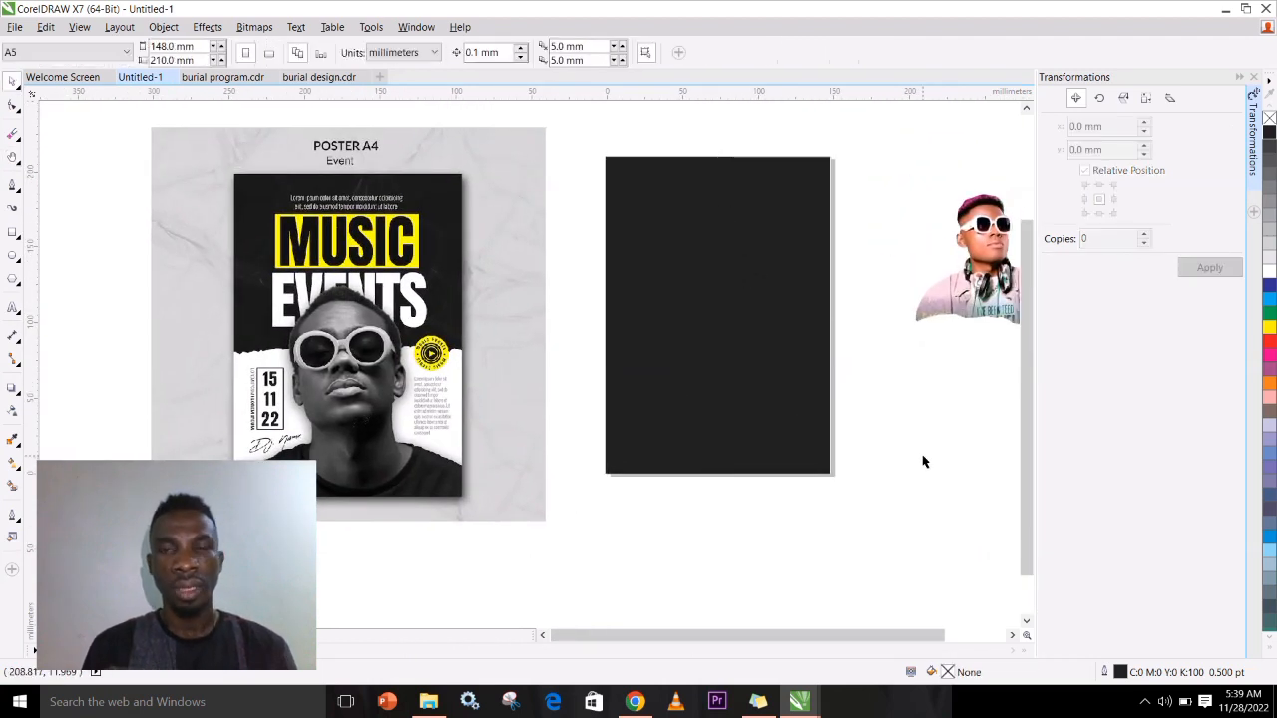
pyautogui.moveTo(948, 284); pyautogui.dragTo(939, 348)
pyautogui.click(946, 196)
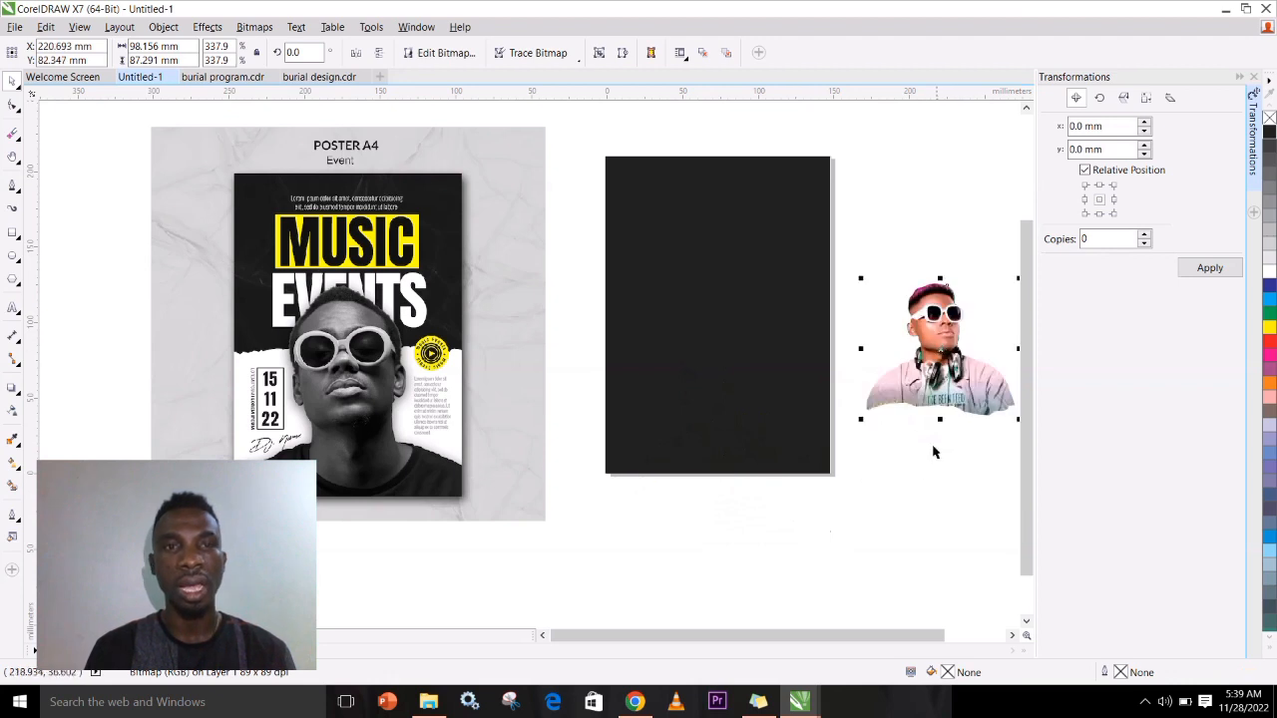
pyautogui.click(906, 503)
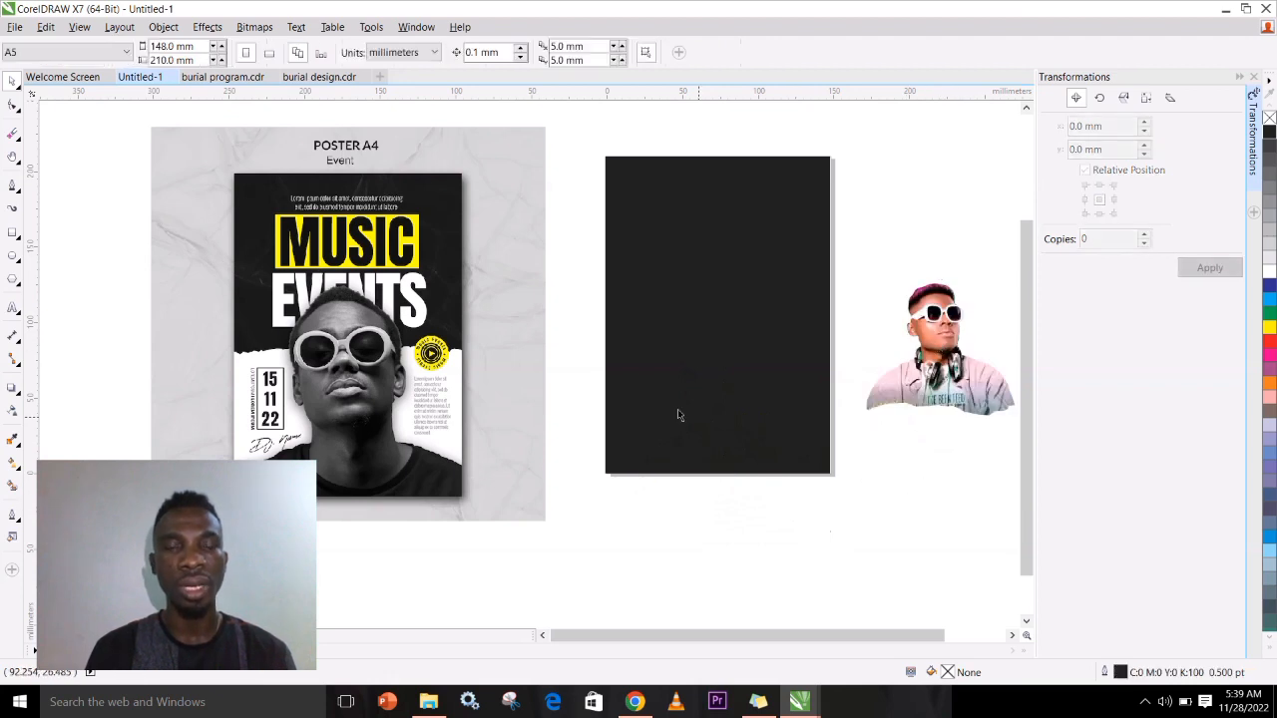
# - Draw a full-width white rectangle with a white outline over the lower part of the page, about 148 x 88 mm
pyautogui.click(12, 231)
pyautogui.moveTo(606, 333); pyautogui.dragTo(832, 476)
pyautogui.moveTo(716, 328); pyautogui.dragTo(717, 352)
pyautogui.click(1270, 272)
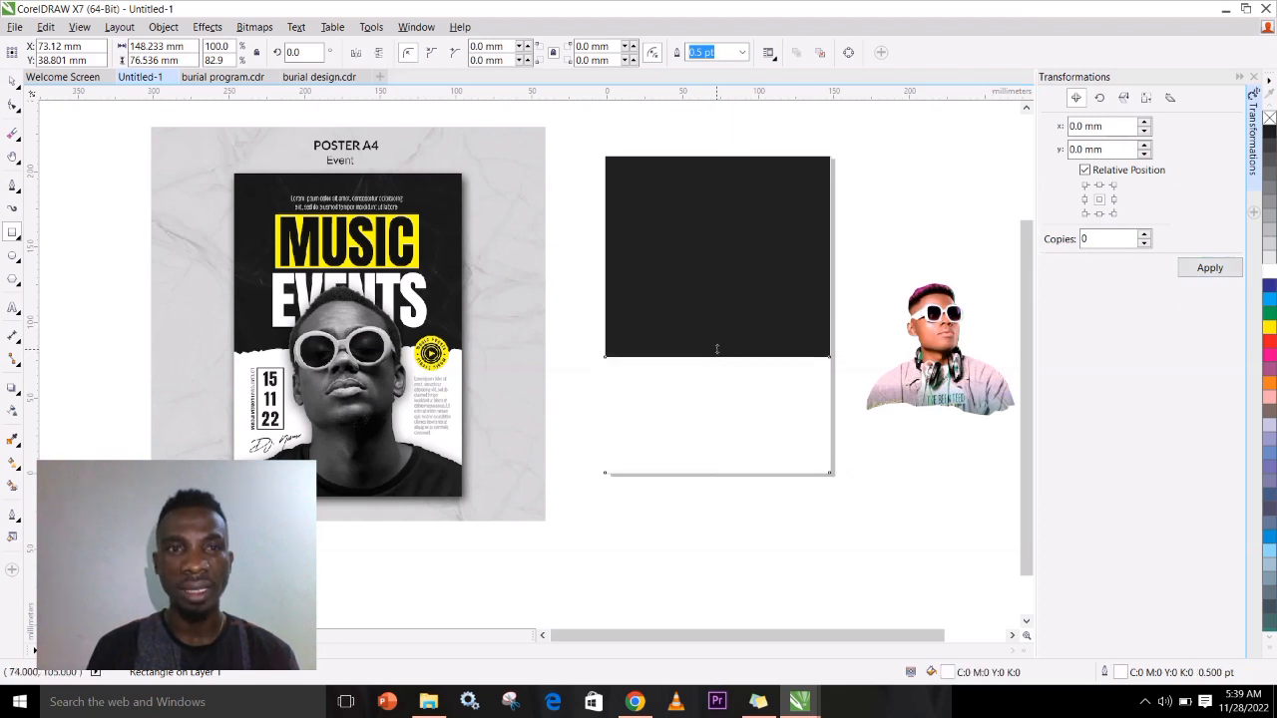
pyautogui.click(14, 84)
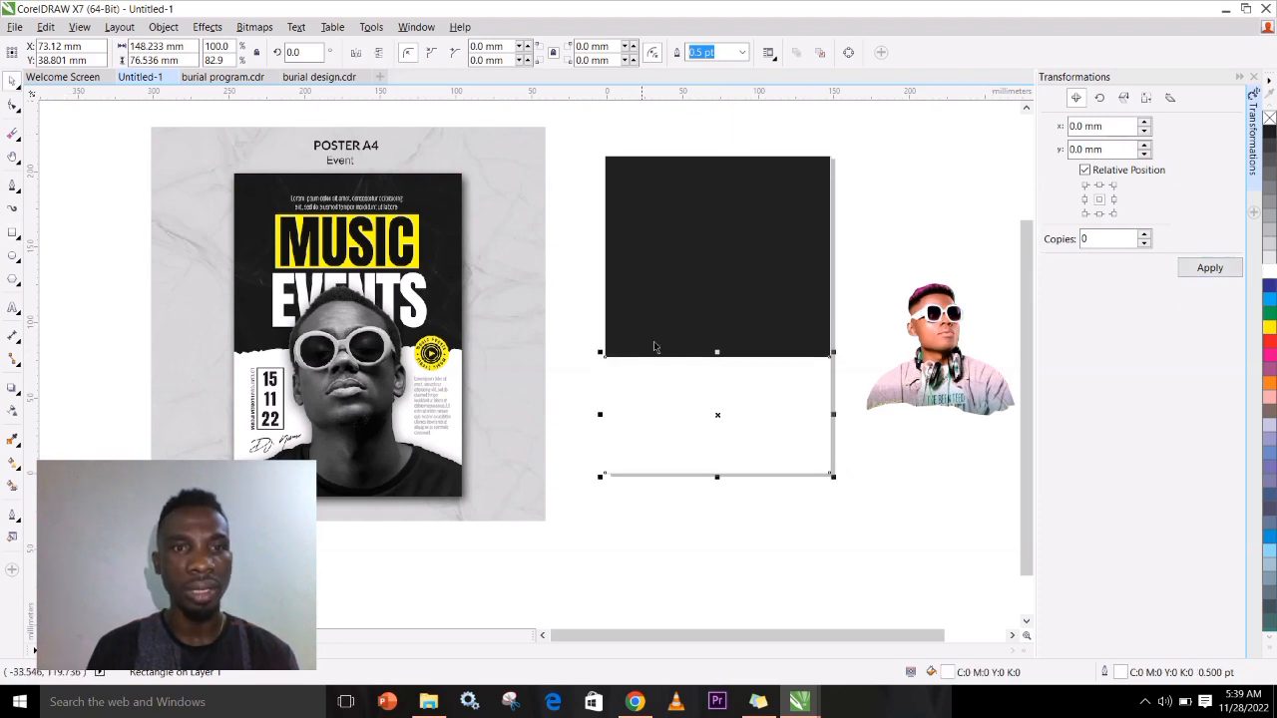
pyautogui.moveTo(717, 354); pyautogui.dragTo(717, 336)
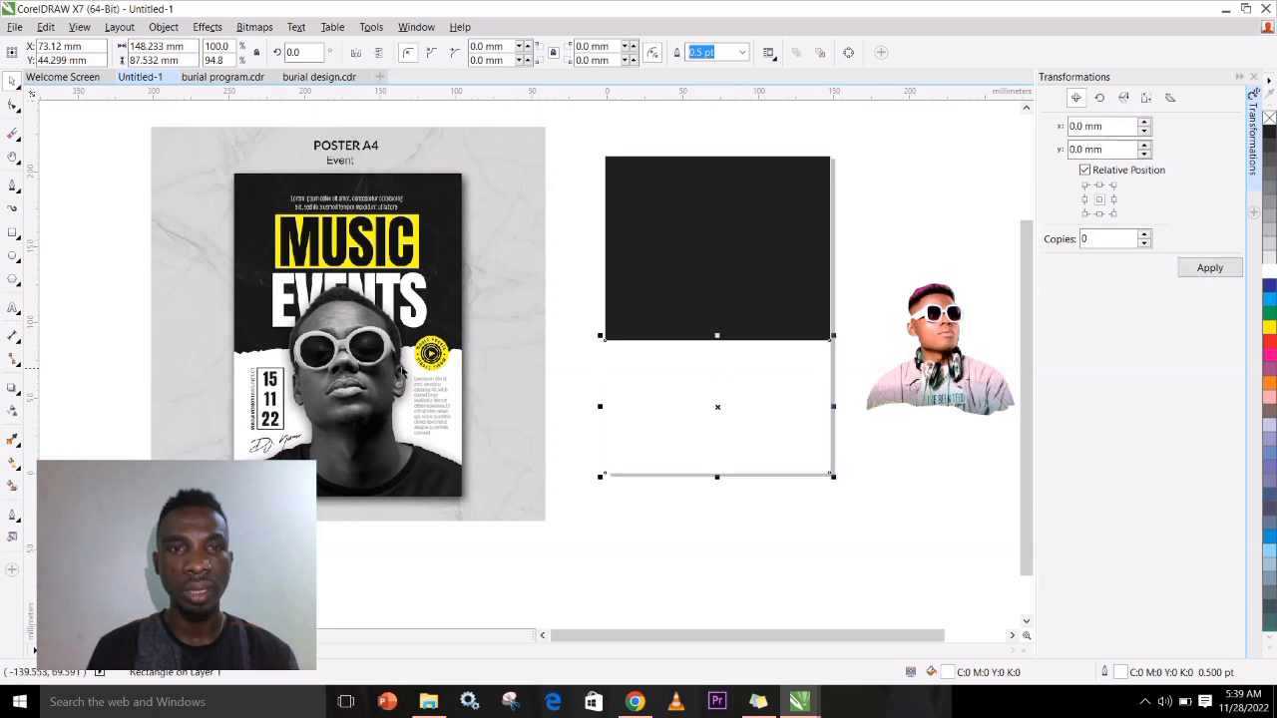
# - Check the torn paper edge in the reference poster and activate the Roughen tool for the white rectangle
pyautogui.press('z')
pyautogui.moveTo(187, 312); pyautogui.dragTo(495, 381)
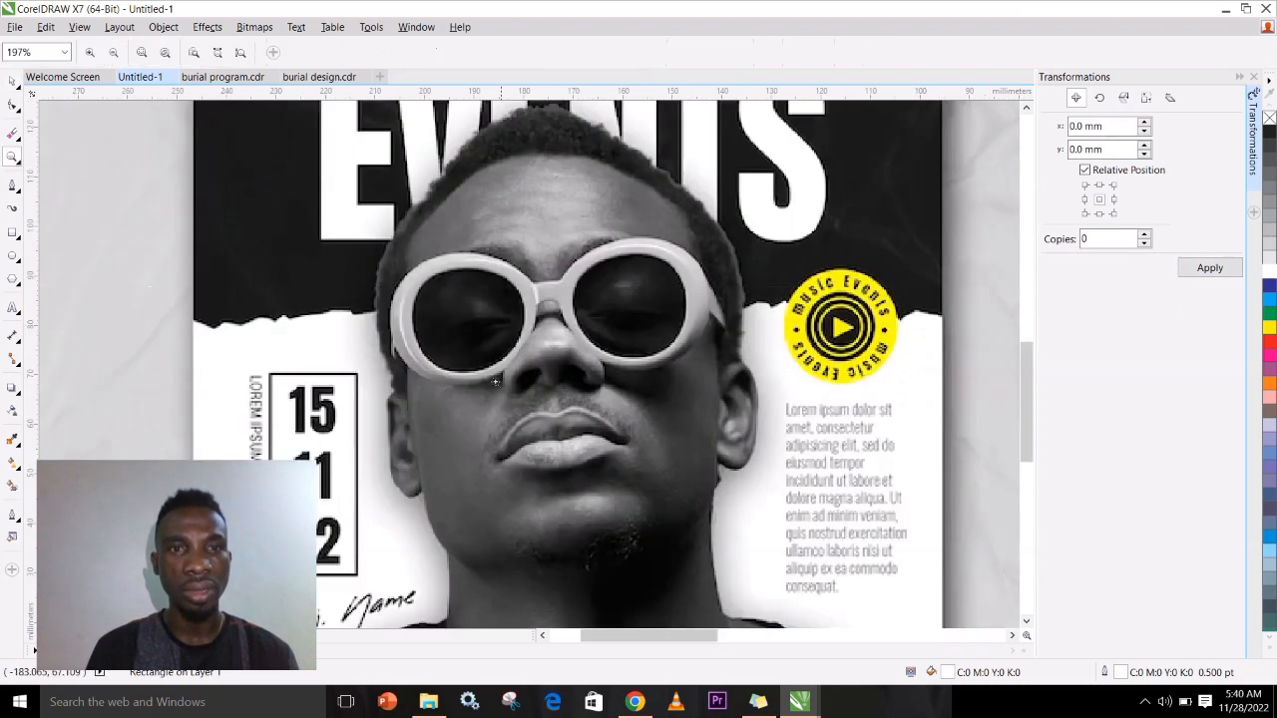
pyautogui.press('F3')
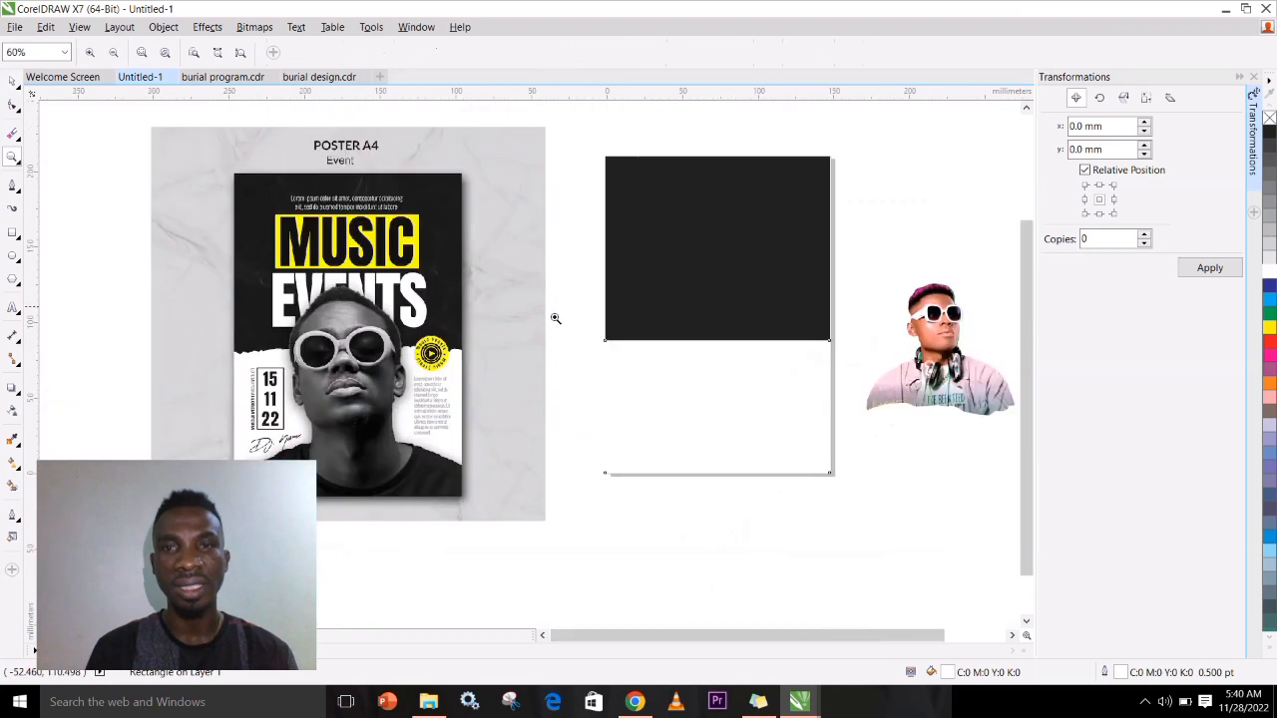
pyautogui.click(8, 83)
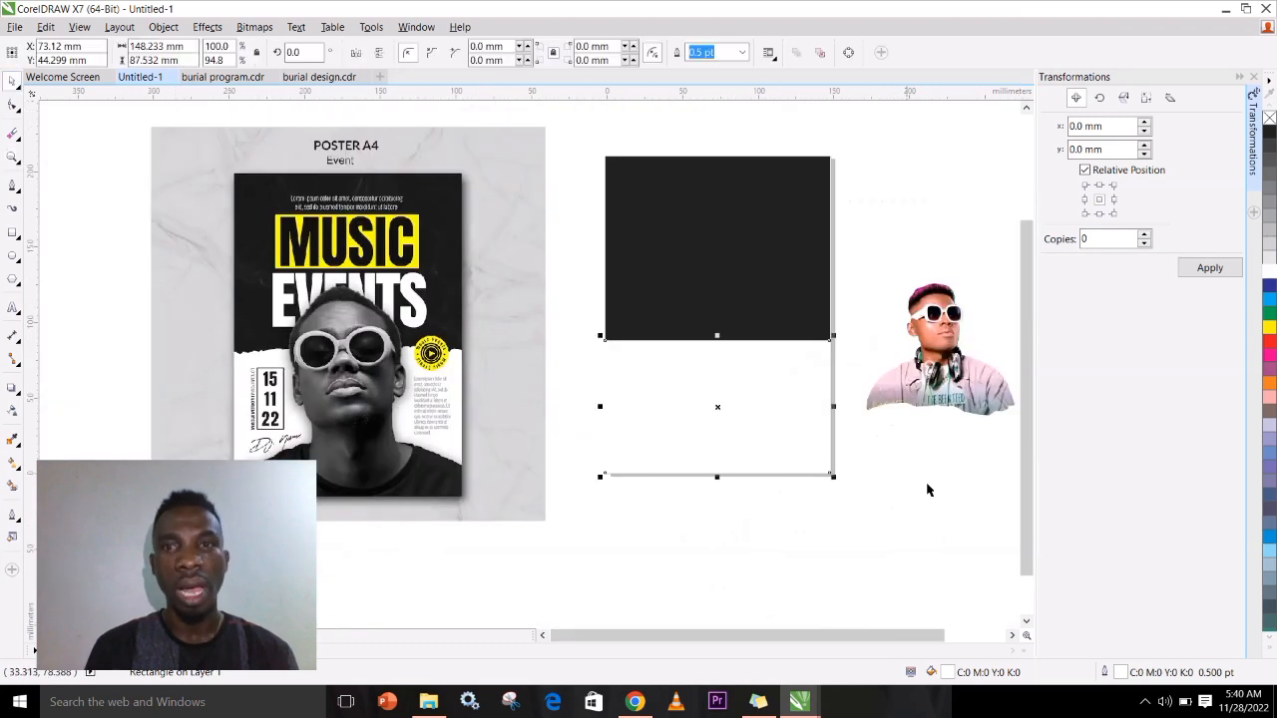
pyautogui.click(930, 495)
pyautogui.click(703, 393)
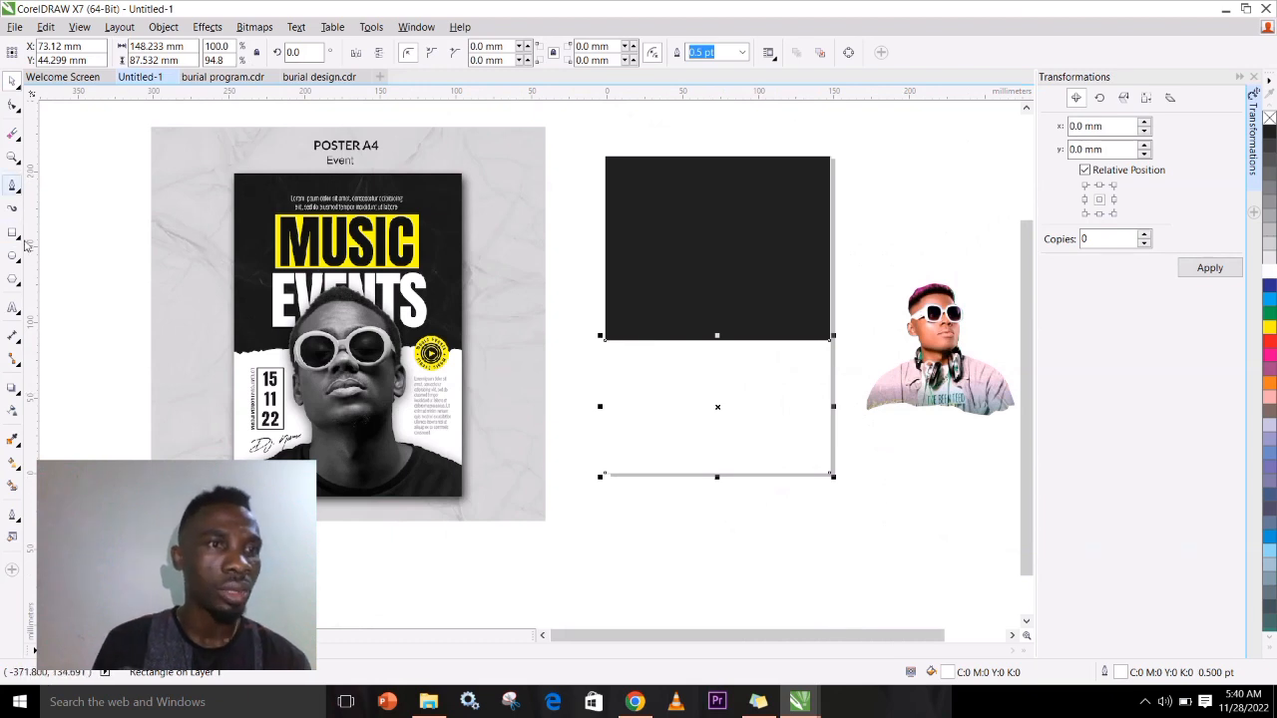
pyautogui.click(16, 112)
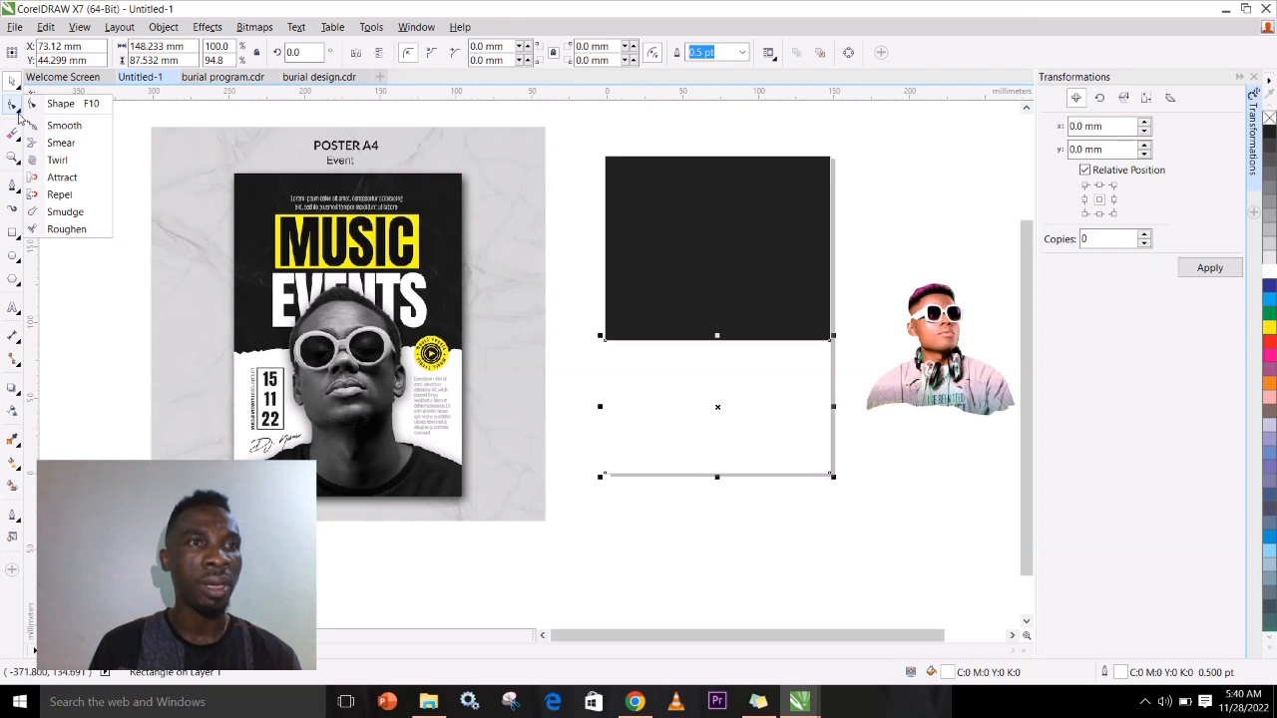
pyautogui.click(67, 229)
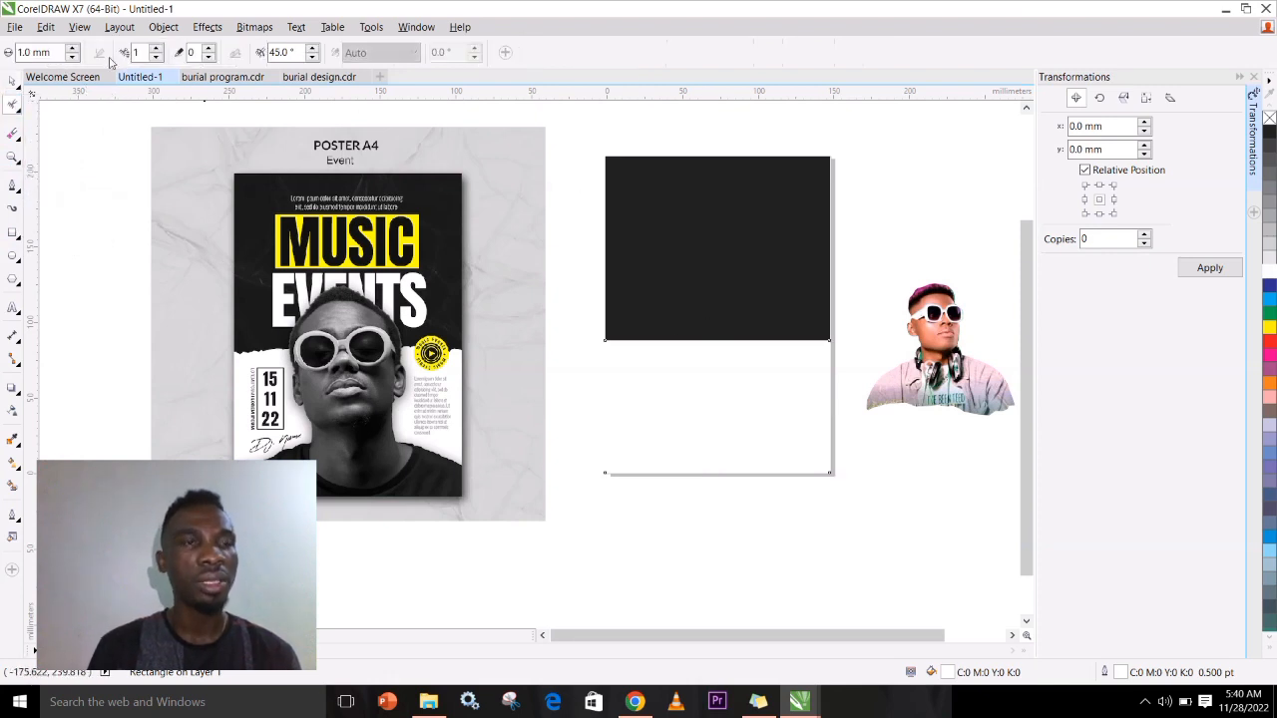
# - Set the Roughen brush's nib size to 20 mm
pyautogui.click(49, 52)
pyautogui.click(71, 49)
pyautogui.click(71, 49)
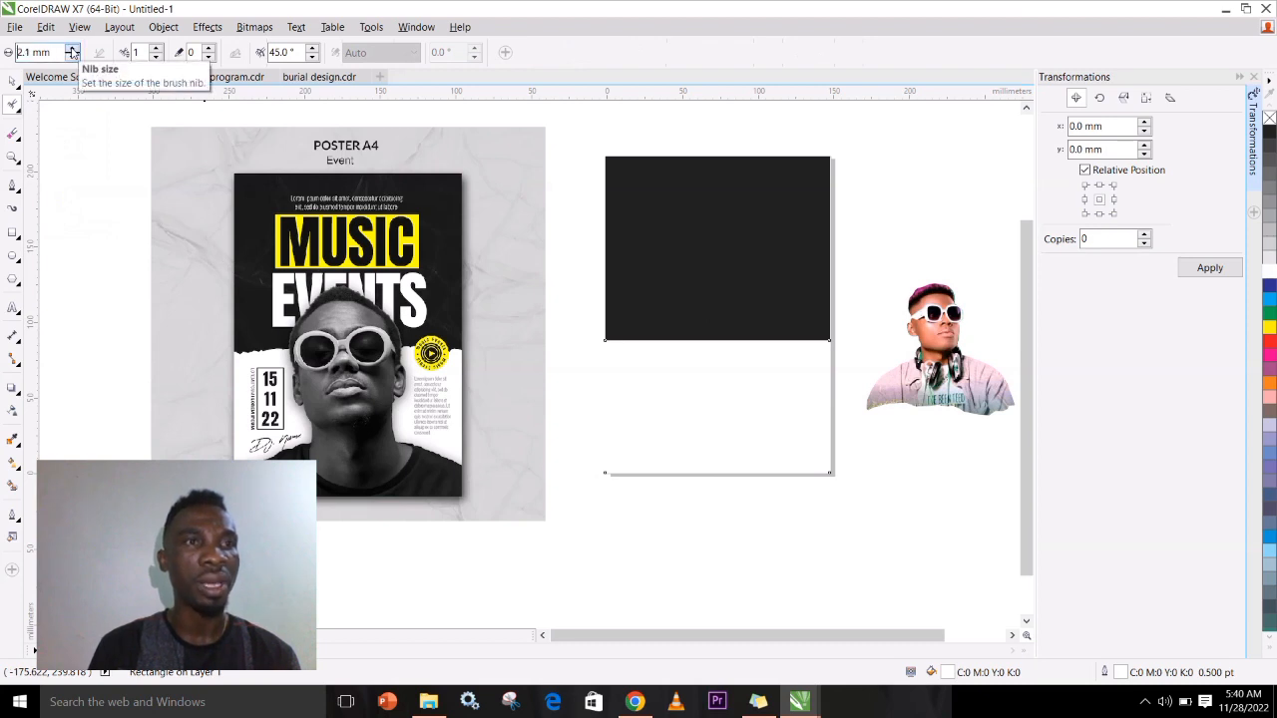
pyautogui.click(72, 49)
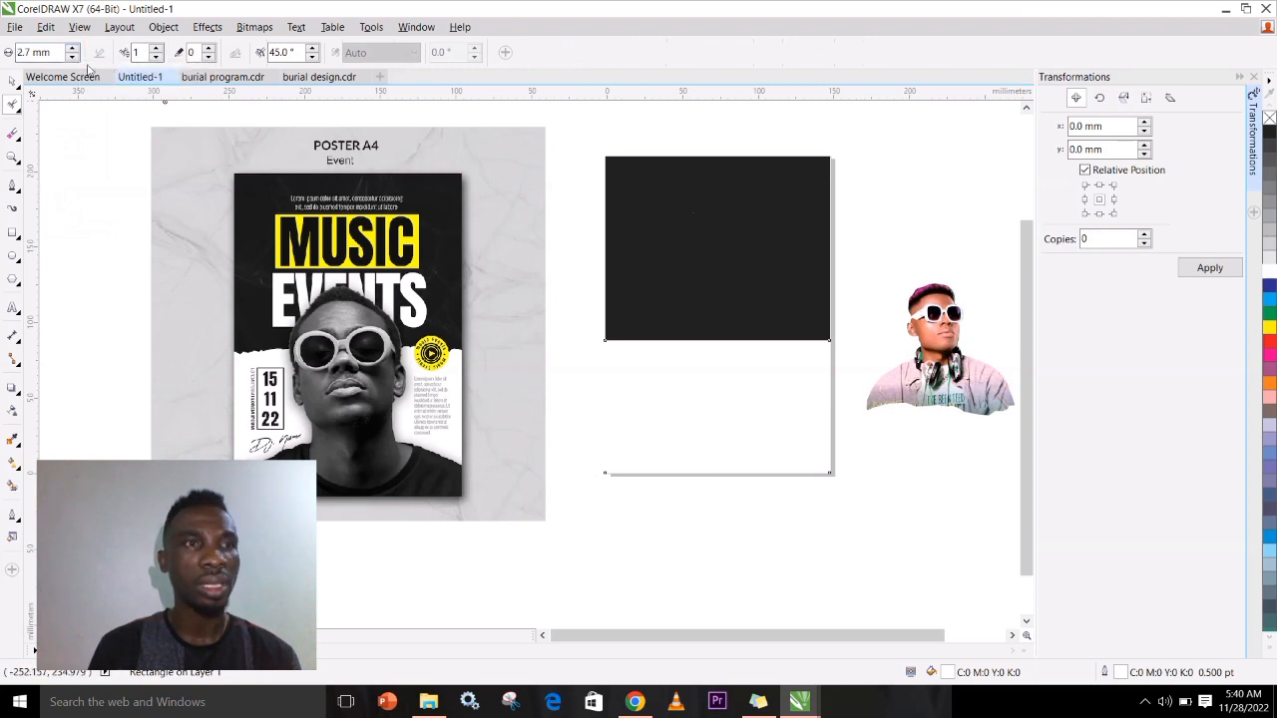
pyautogui.doubleClick(23, 52)
pyautogui.moveTo(32, 53); pyautogui.dragTo(31, 52)
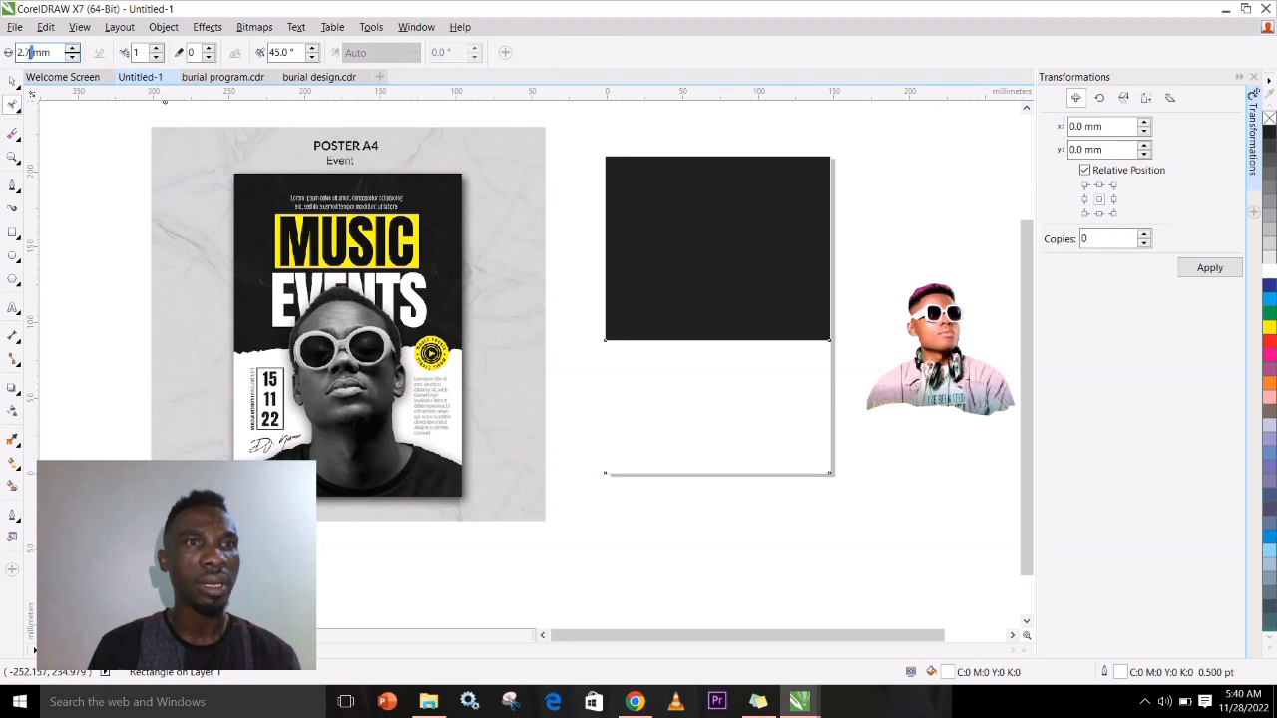
pyautogui.write('10')
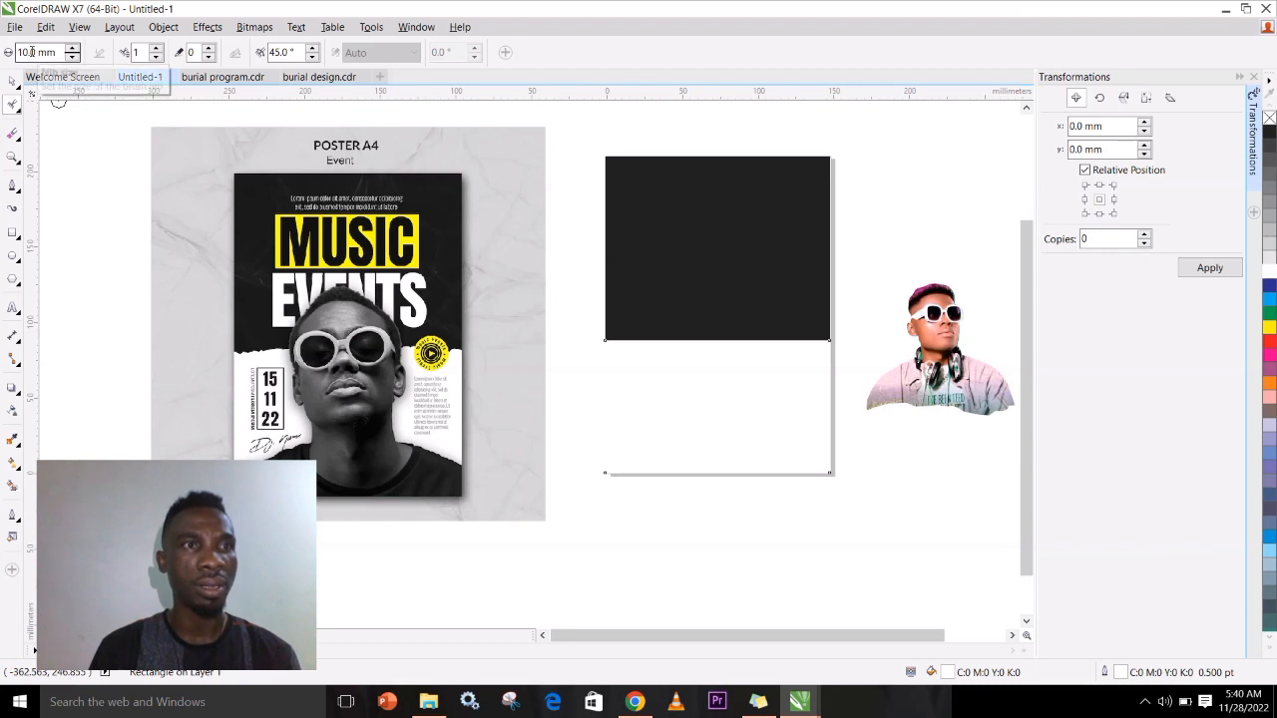
pyautogui.moveTo(29, 52); pyautogui.dragTo(14, 53)
pyautogui.write('2')
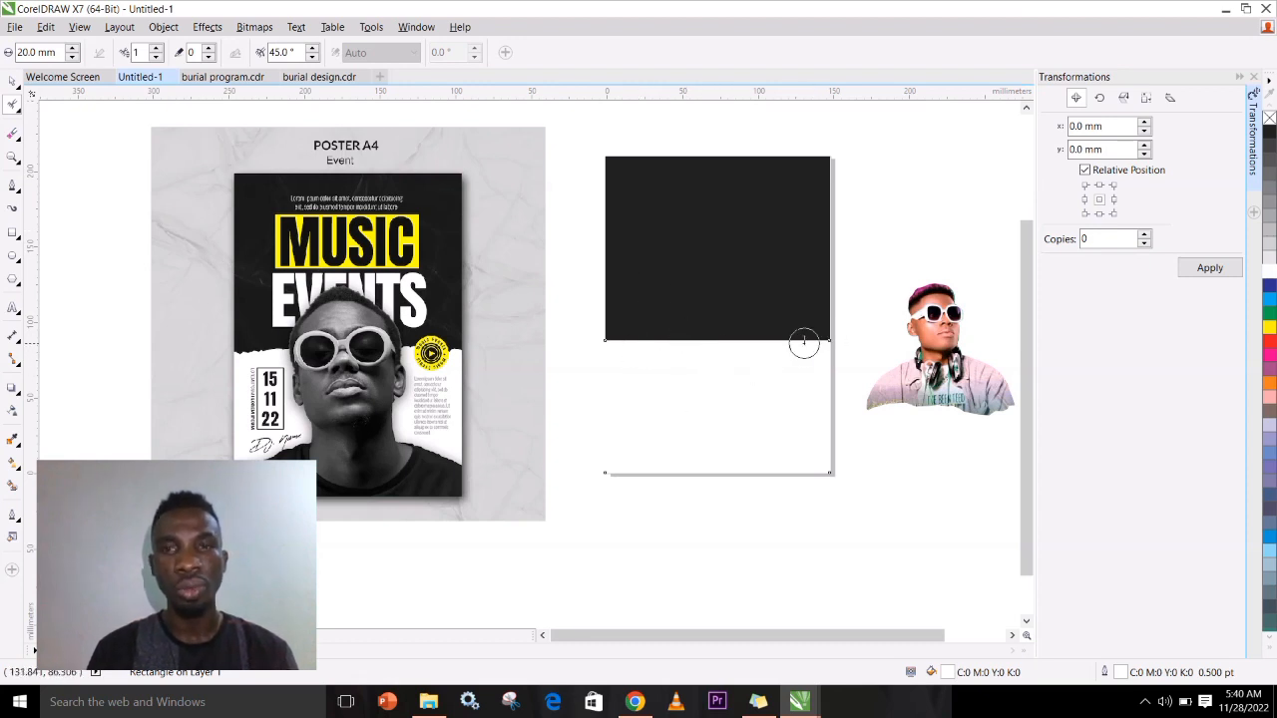
# - Try roughening the white rectangle's upper edge at the default 45° pen tilt, and undo the stroke
pyautogui.moveTo(620, 346); pyautogui.dragTo(821, 348)
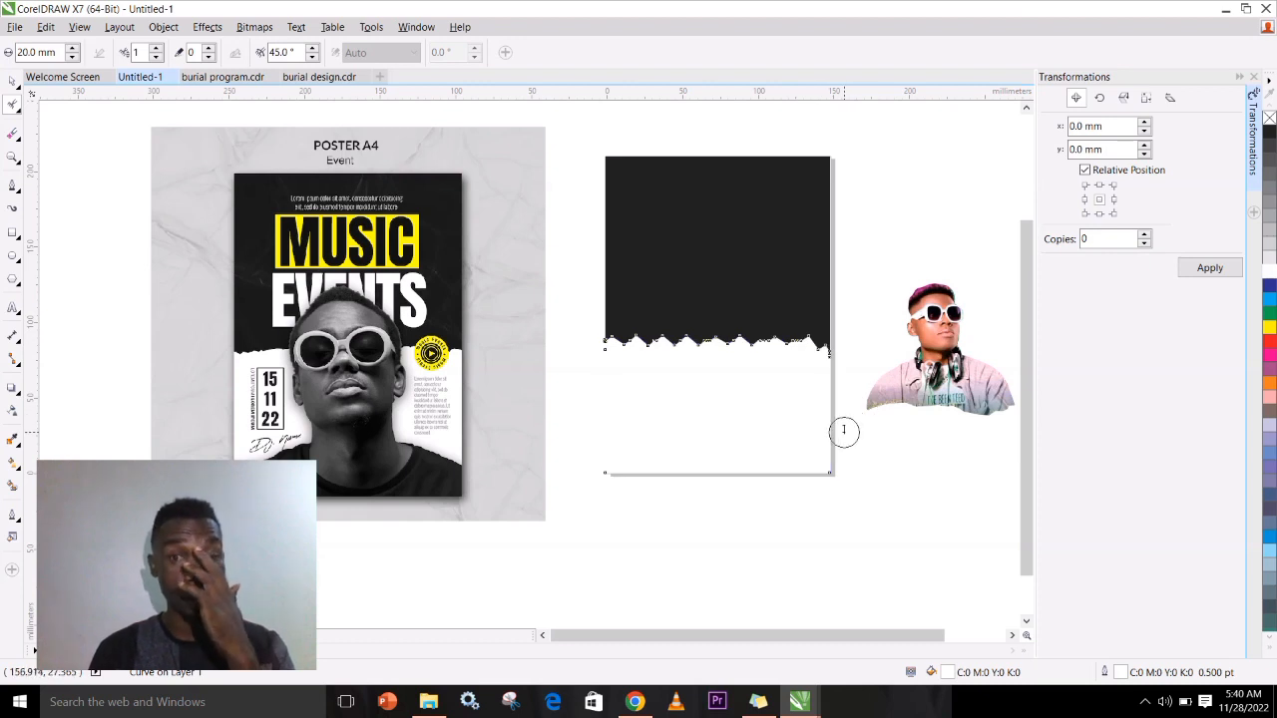
pyautogui.click(835, 431)
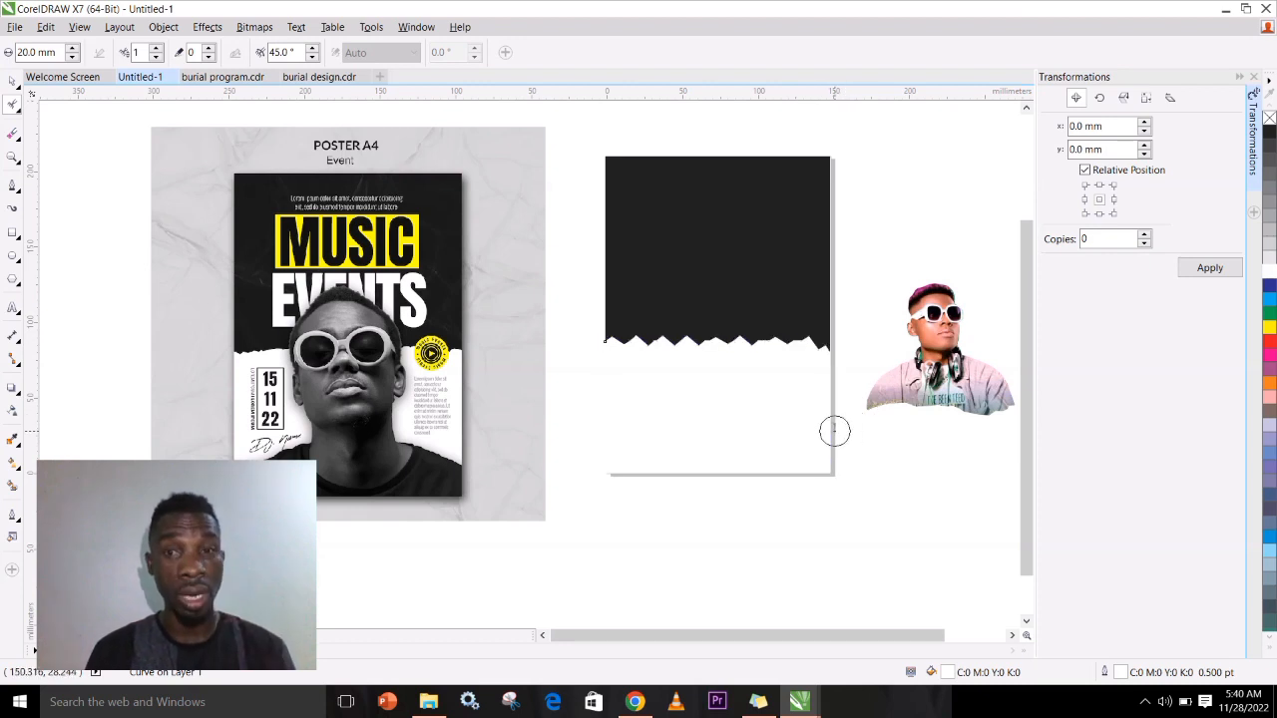
pyautogui.hotkey('ctrl', 'z')
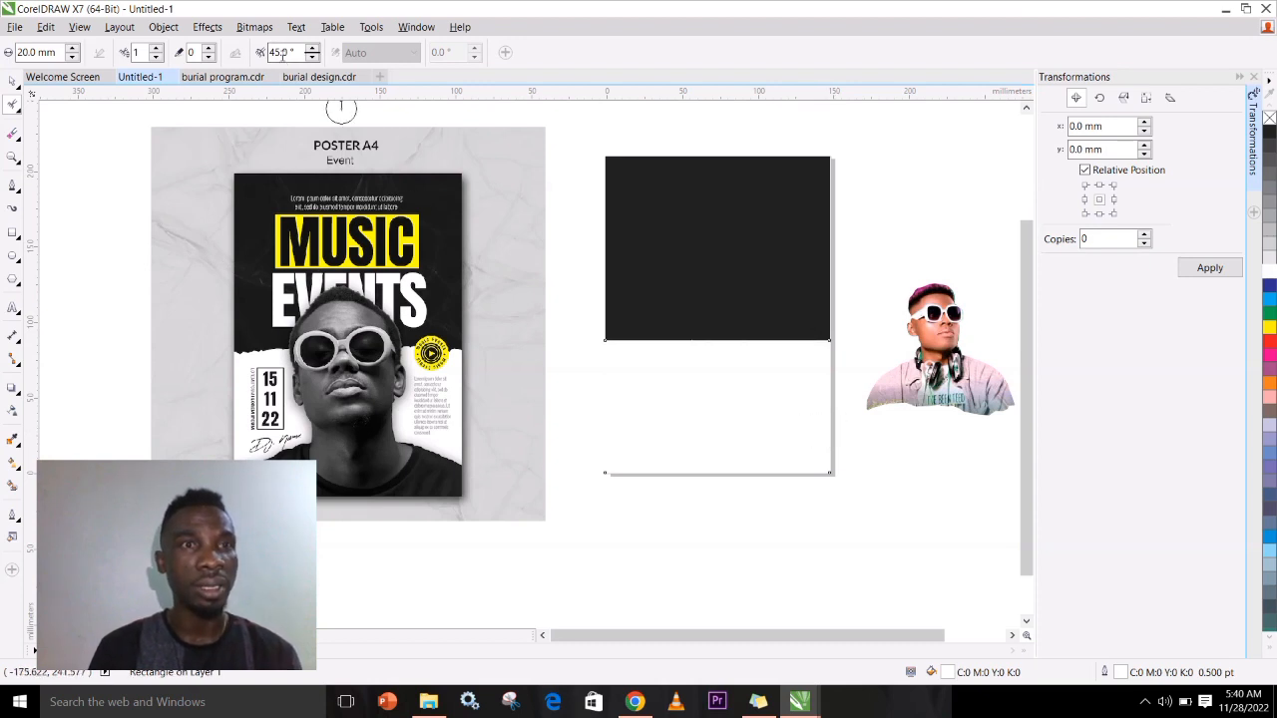
# - Try a 20° pen tilt for roughening the white rectangle's upper edge, and undo the stroke
pyautogui.moveTo(282, 54); pyautogui.dragTo(265, 58)
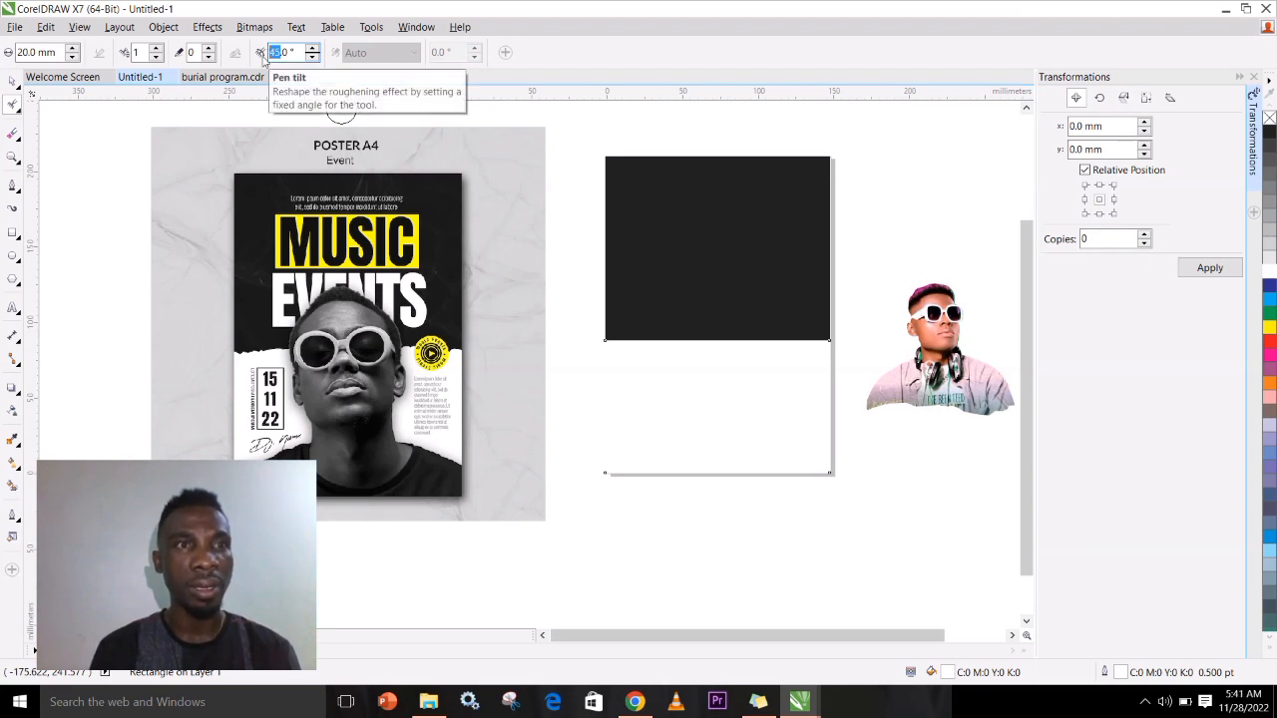
pyautogui.write('20')
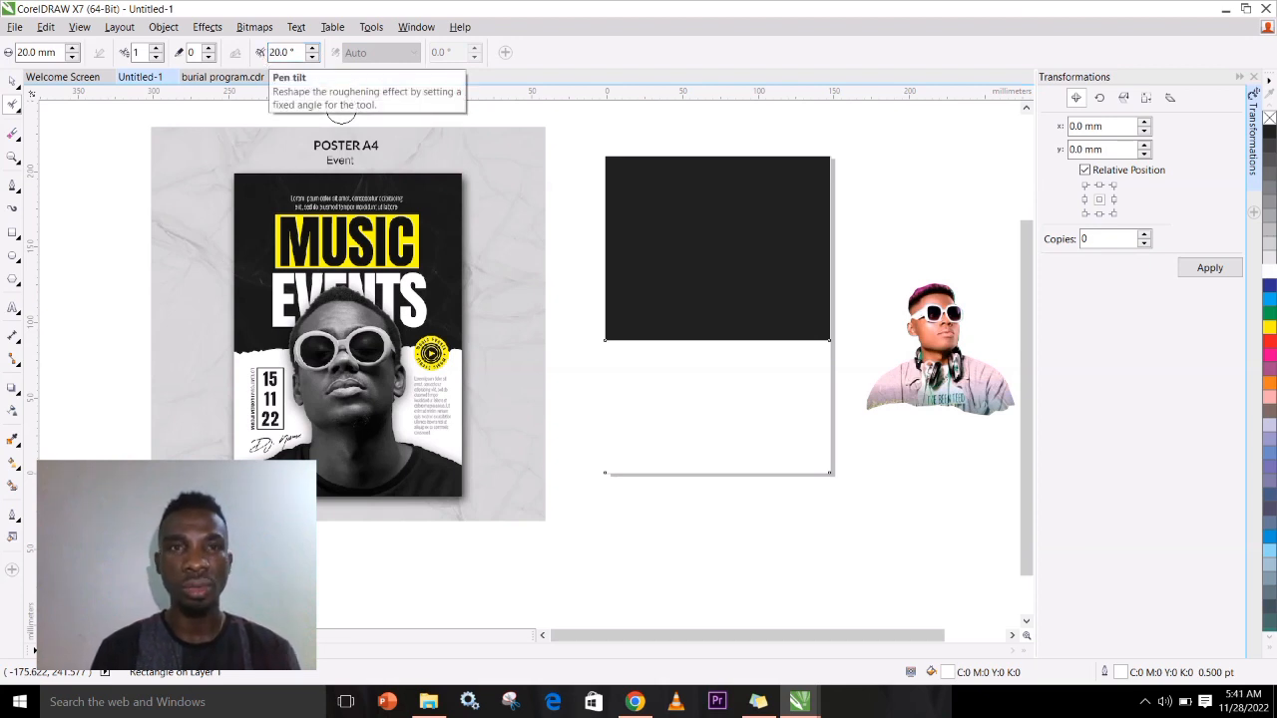
pyautogui.moveTo(630, 339); pyautogui.dragTo(739, 335)
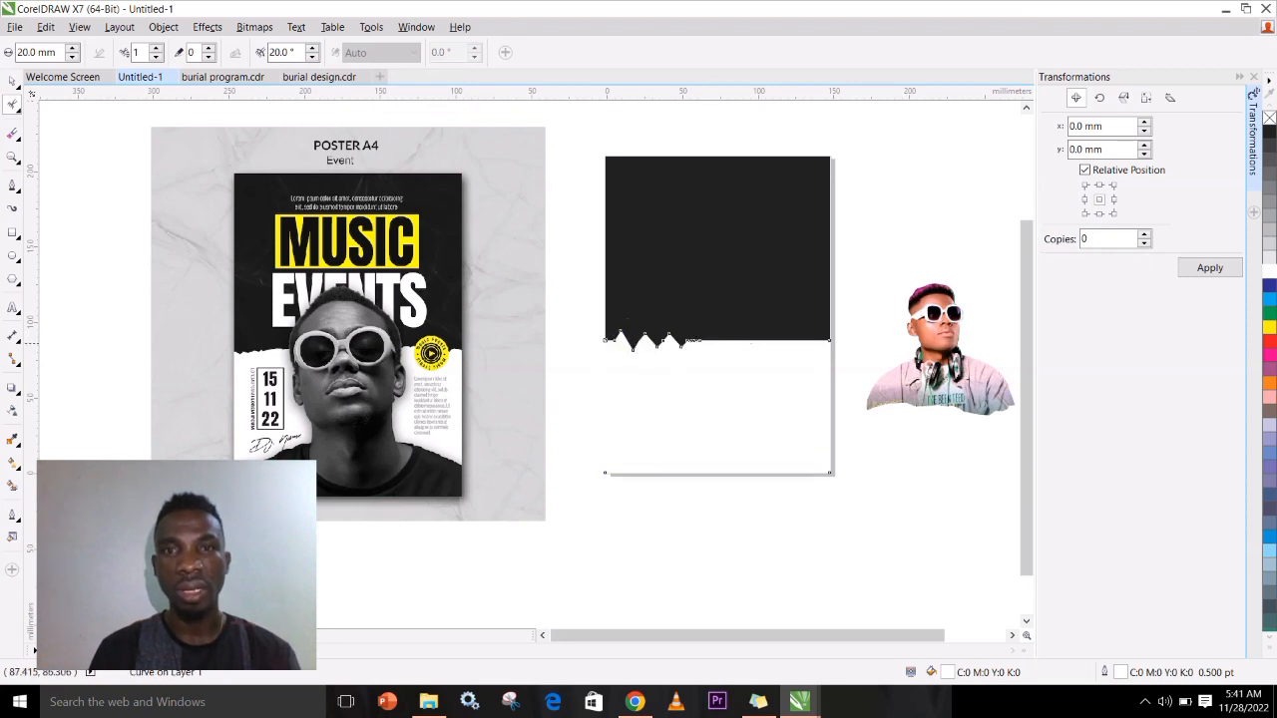
pyautogui.hotkey('ctrl', 'z')
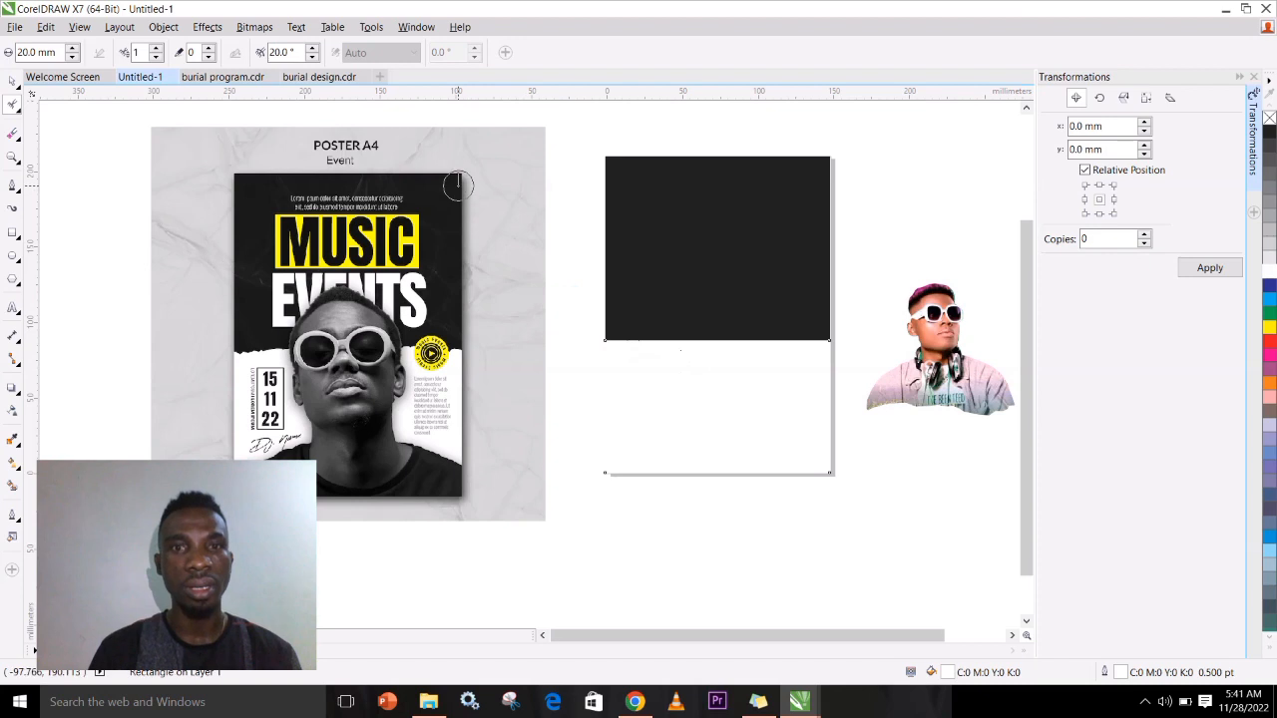
# - Try a 90° pen tilt for roughening the white rectangle's upper edge, and undo the attempt
pyautogui.doubleClick(276, 52)
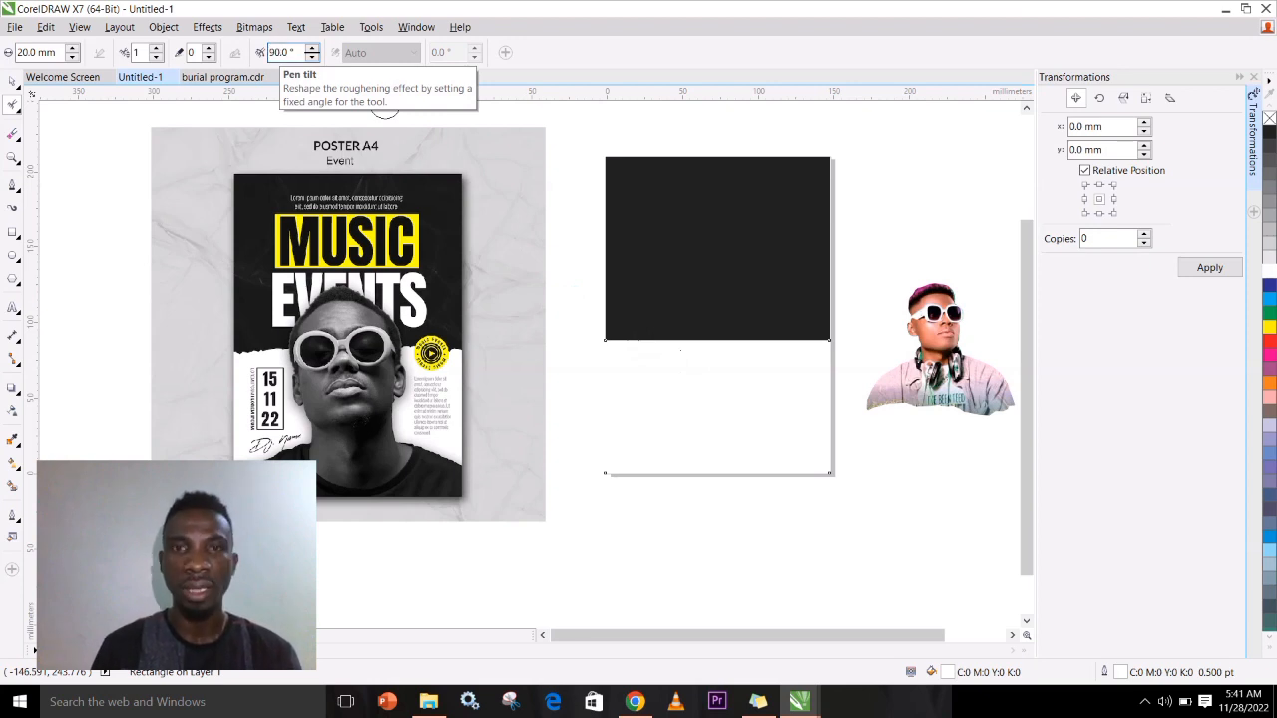
pyautogui.moveTo(655, 343); pyautogui.dragTo(624, 342)
pyautogui.moveTo(639, 342); pyautogui.dragTo(718, 345)
pyautogui.hotkey('ctrl', 'z')
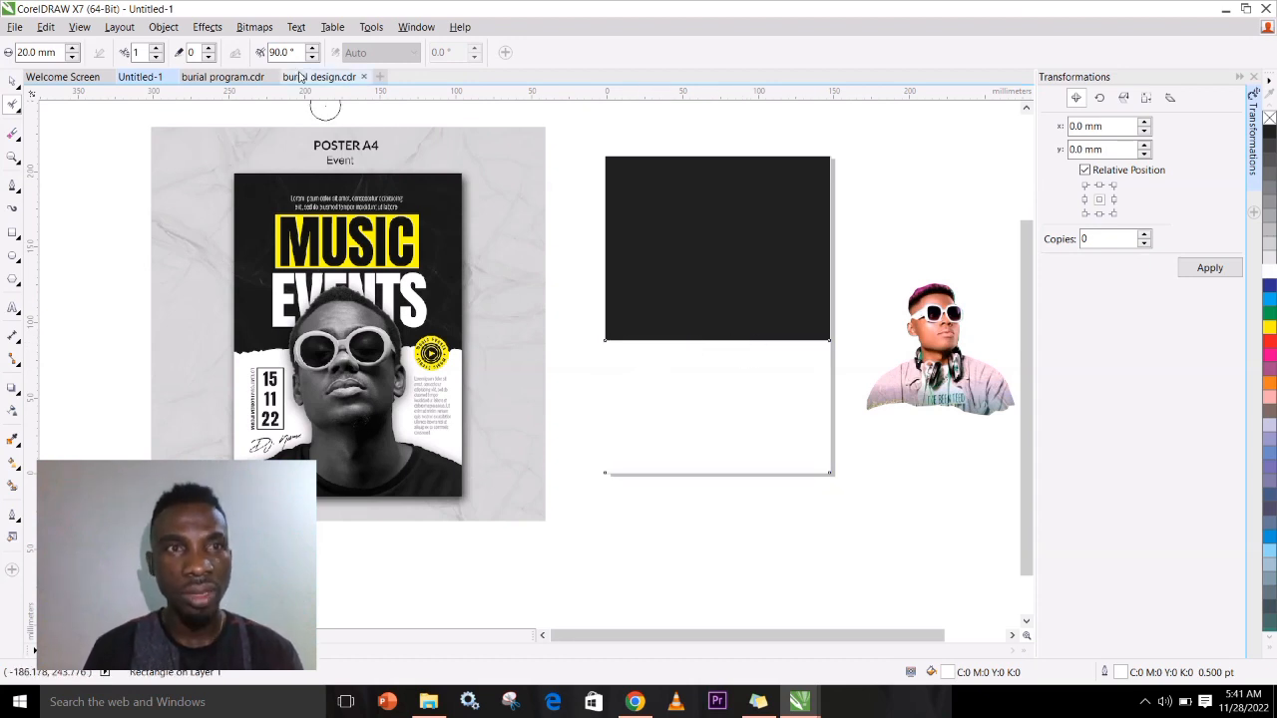
# - Try a 70° pen tilt for roughening the white rectangle's upper edge, and undo the strokes
pyautogui.moveTo(281, 53); pyautogui.dragTo(257, 57)
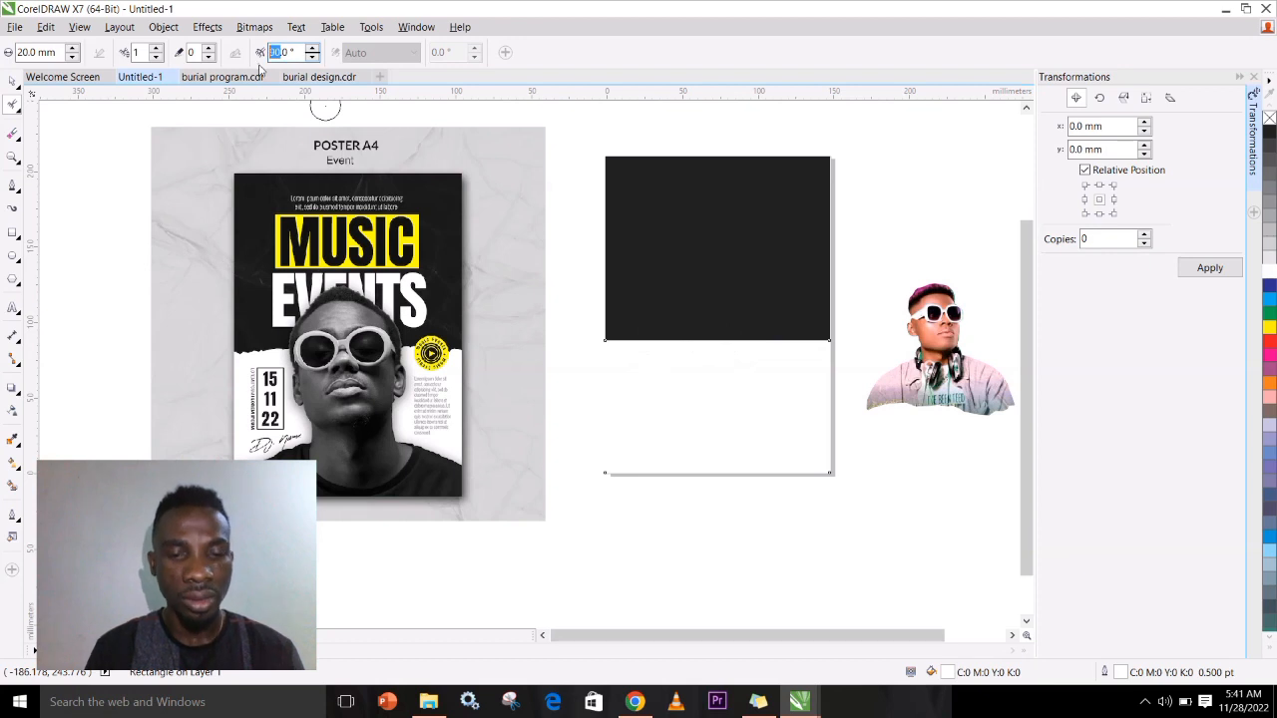
pyautogui.write('7')
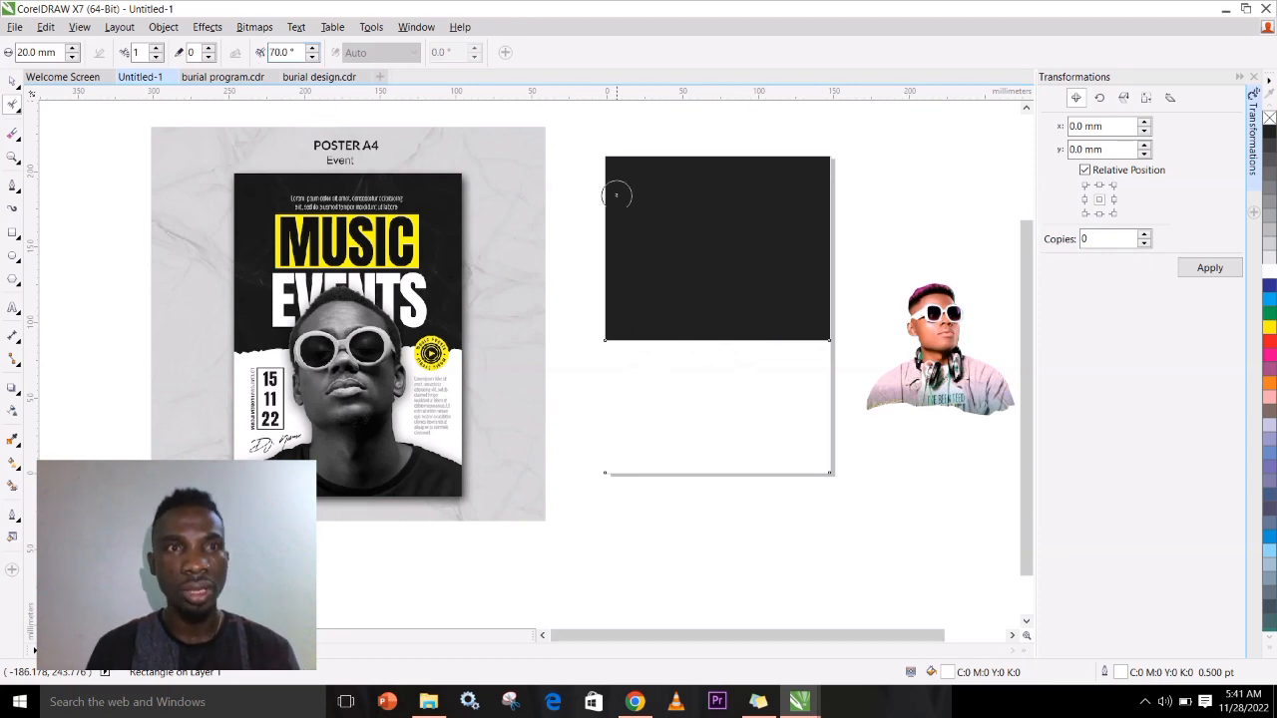
pyautogui.moveTo(618, 341)
pyautogui.mouseDown()
pyautogui.moveTo(730, 356)
pyautogui.moveTo(690, 344)
pyautogui.moveTo(740, 349)
pyautogui.moveTo(797, 333)
pyautogui.moveTo(815, 416)
pyautogui.mouseUp()
pyautogui.hotkey('ctrl', 'z')
pyautogui.hotkey('ctrl', 'z')
pyautogui.hotkey('ctrl', 'z')
pyautogui.hotkey('ctrl', 'z')
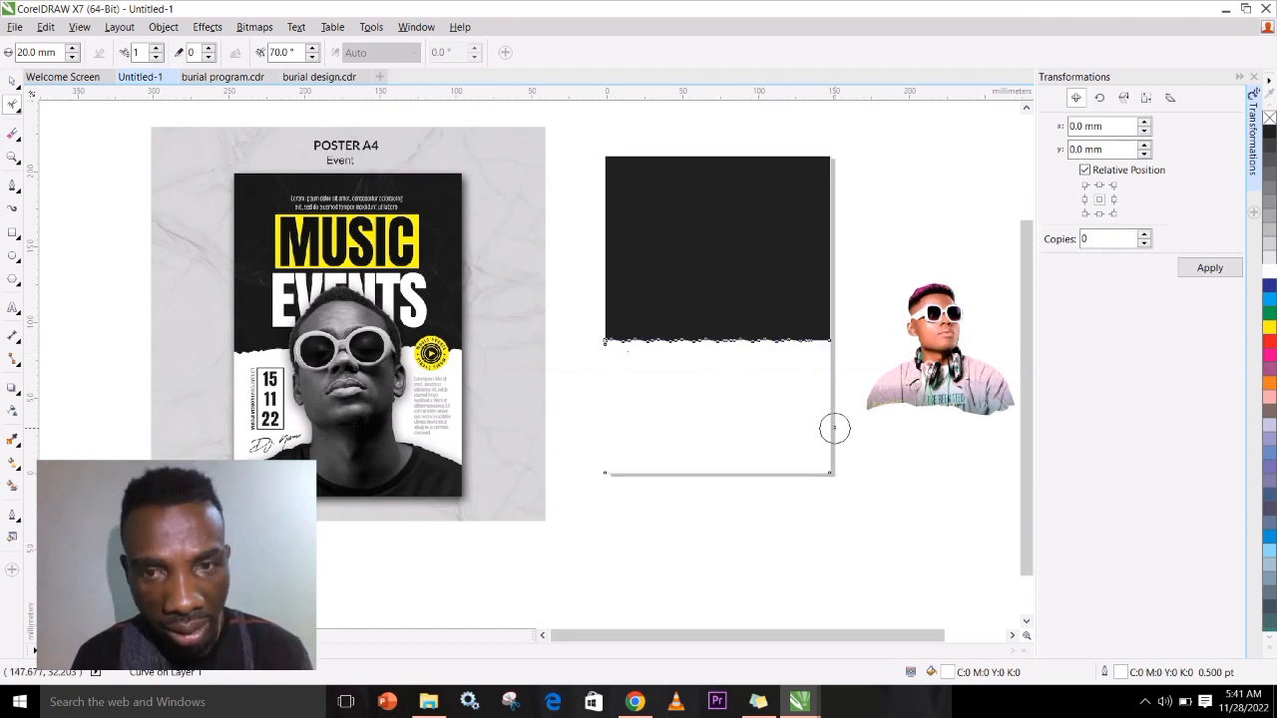
pyautogui.hotkey('ctrl', 'z')
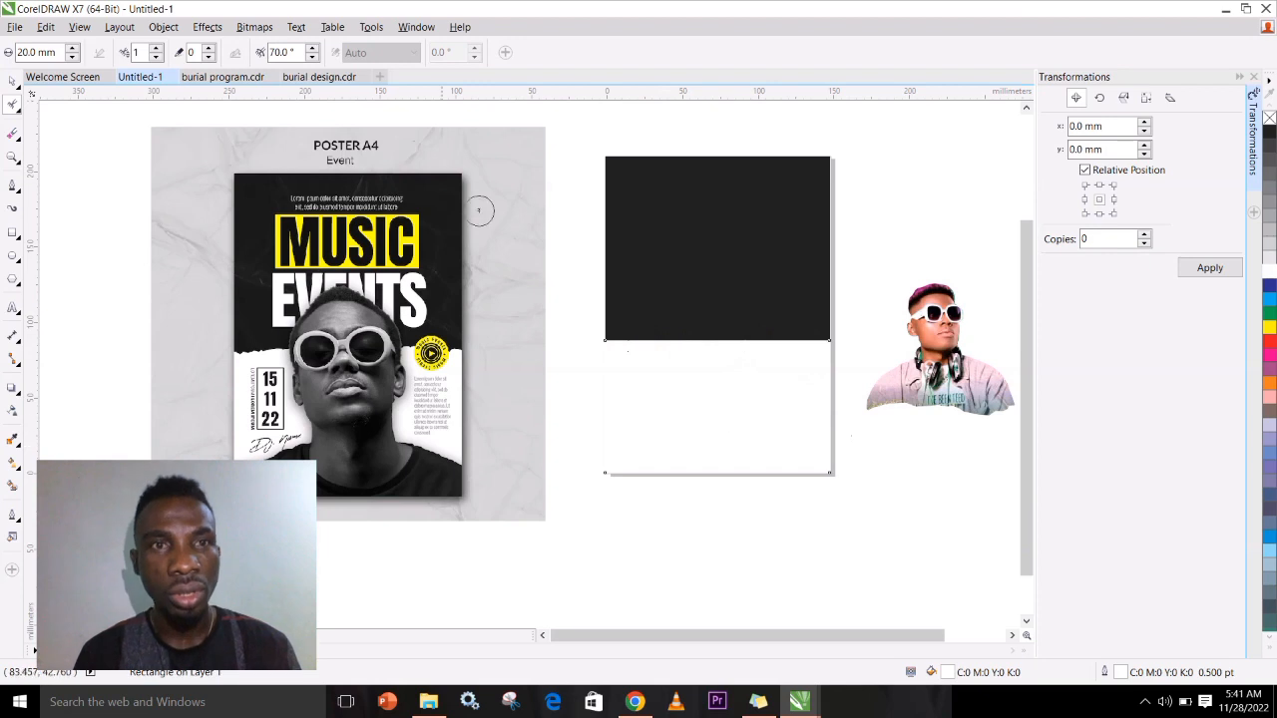
# - Set the Roughen pen tilt to 60° and roughen the white rectangle's upper edge into a torn-paper edge across the page
pyautogui.moveTo(280, 55); pyautogui.dragTo(264, 54)
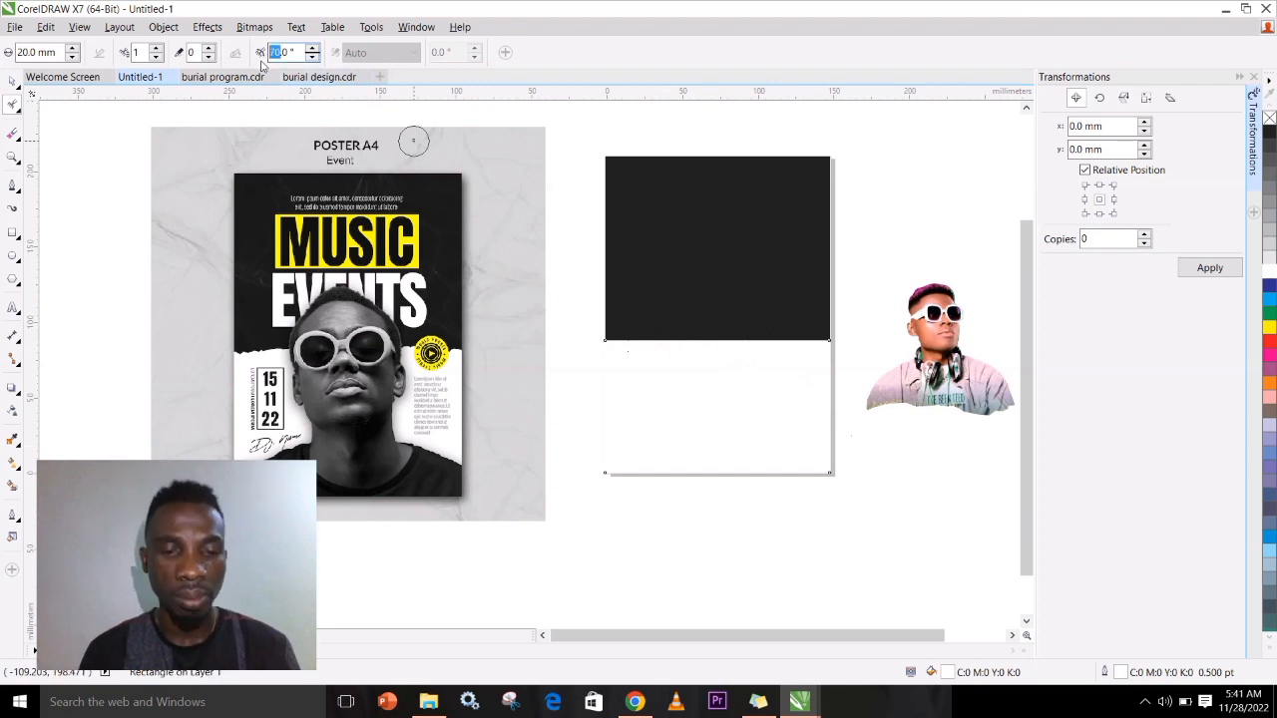
pyautogui.press('Return')
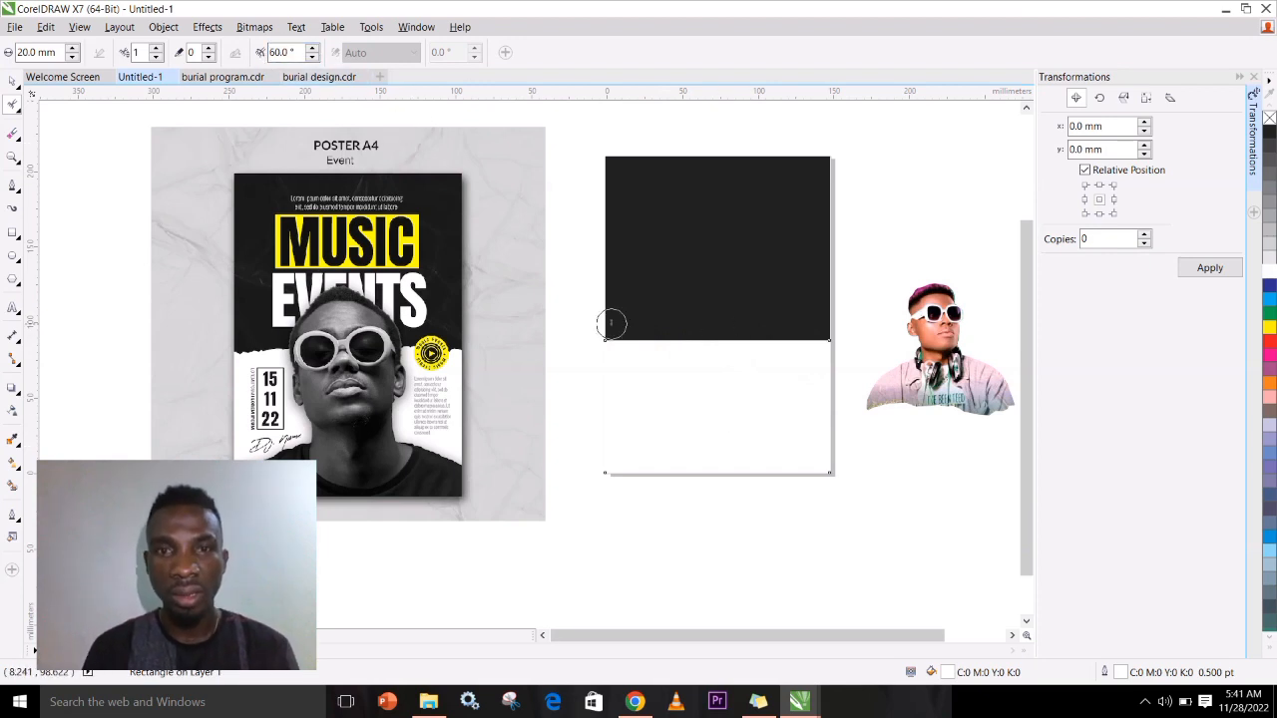
pyautogui.moveTo(619, 339)
pyautogui.mouseDown()
pyautogui.moveTo(809, 351)
pyautogui.moveTo(772, 348)
pyautogui.moveTo(802, 341)
pyautogui.mouseUp()
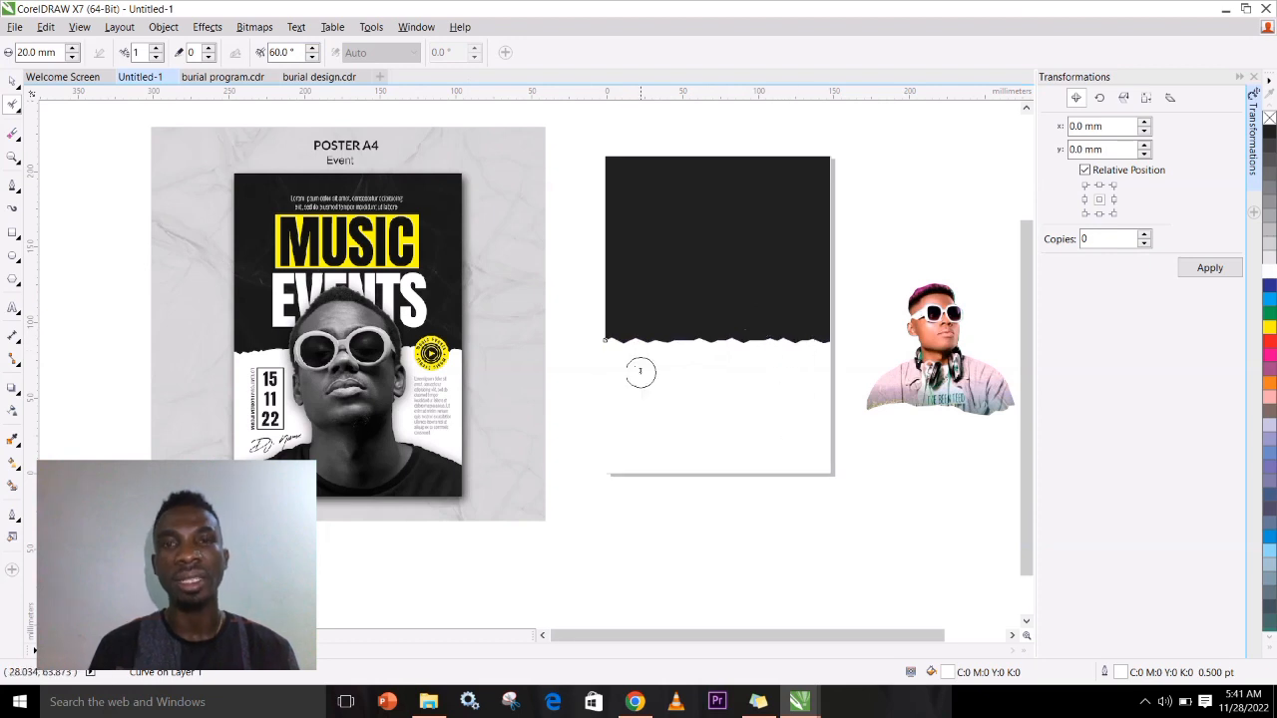
pyautogui.moveTo(662, 349); pyautogui.dragTo(678, 348)
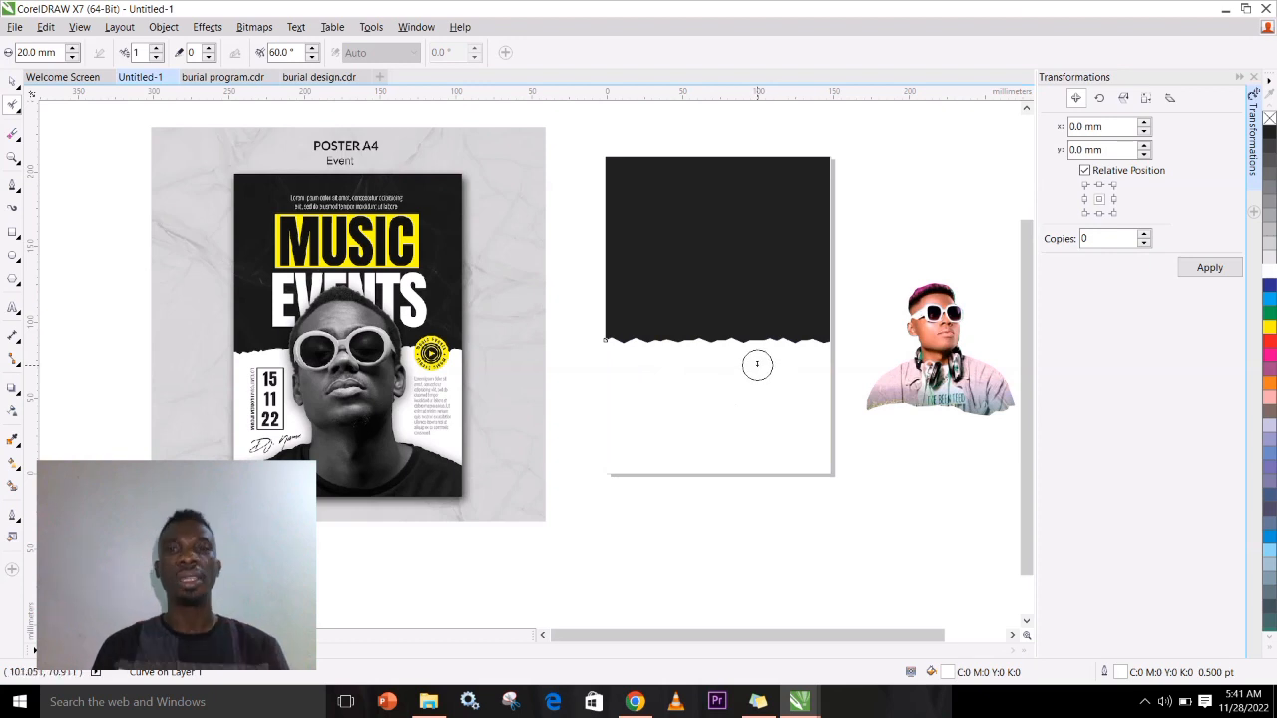
# - Move the cut-out man onto the lower part of the poster page and order him to the front of the page
pyautogui.moveTo(811, 351)
pyautogui.mouseDown()
pyautogui.moveTo(670, 344)
pyautogui.moveTo(853, 366)
pyautogui.mouseUp()
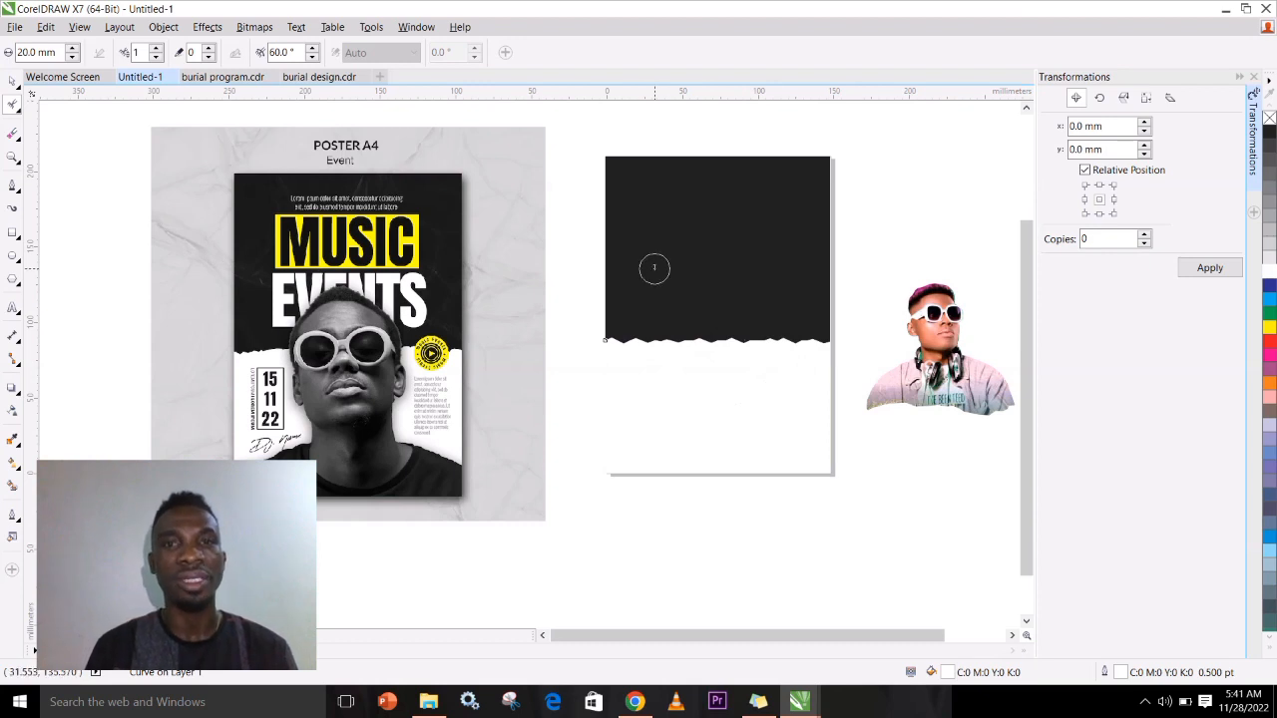
pyautogui.click(13, 82)
pyautogui.click(716, 411)
pyautogui.moveTo(942, 394); pyautogui.dragTo(734, 498)
pyautogui.moveTo(729, 504)
pyautogui.mouseDown()
pyautogui.moveTo(1028, 388)
pyautogui.moveTo(945, 361)
pyautogui.moveTo(724, 502)
pyautogui.mouseUp()
pyautogui.moveTo(771, 537)
pyautogui.mouseDown()
pyautogui.moveTo(762, 459)
pyautogui.moveTo(769, 545)
pyautogui.moveTo(866, 512)
pyautogui.moveTo(764, 517)
pyautogui.mouseUp()
pyautogui.click(165, 27)
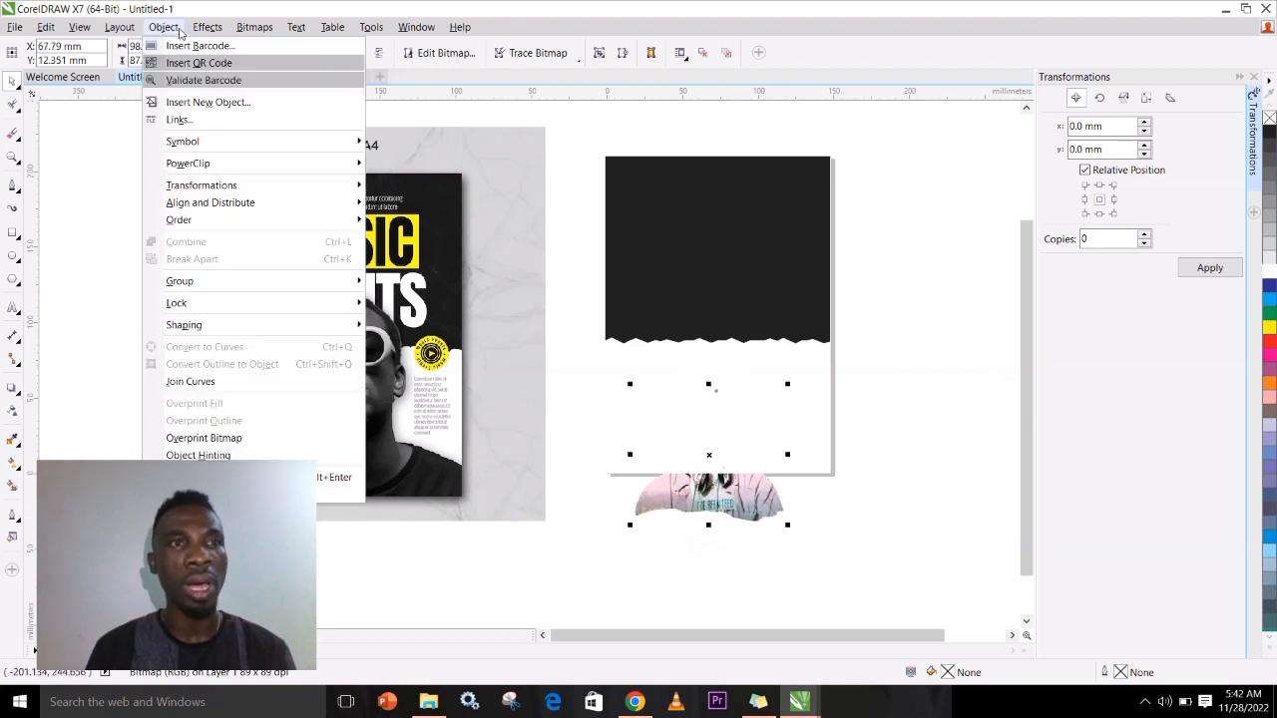
pyautogui.moveTo(188, 220)
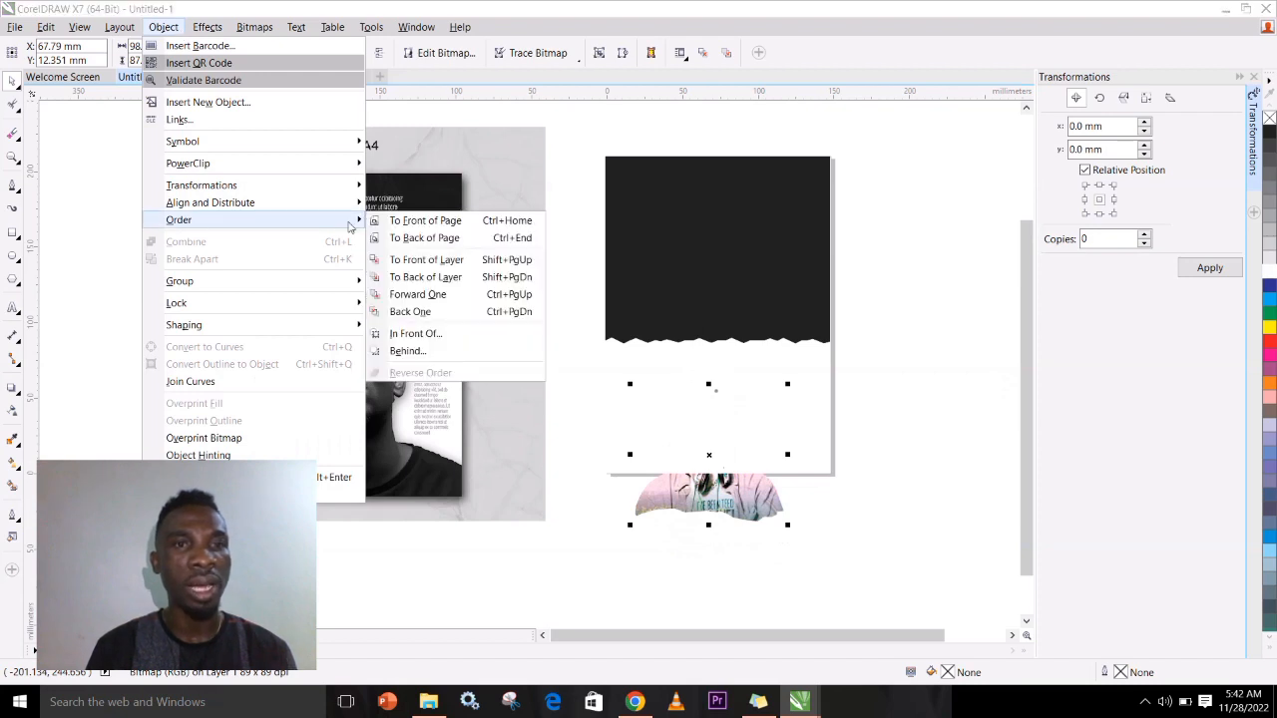
pyautogui.click(420, 222)
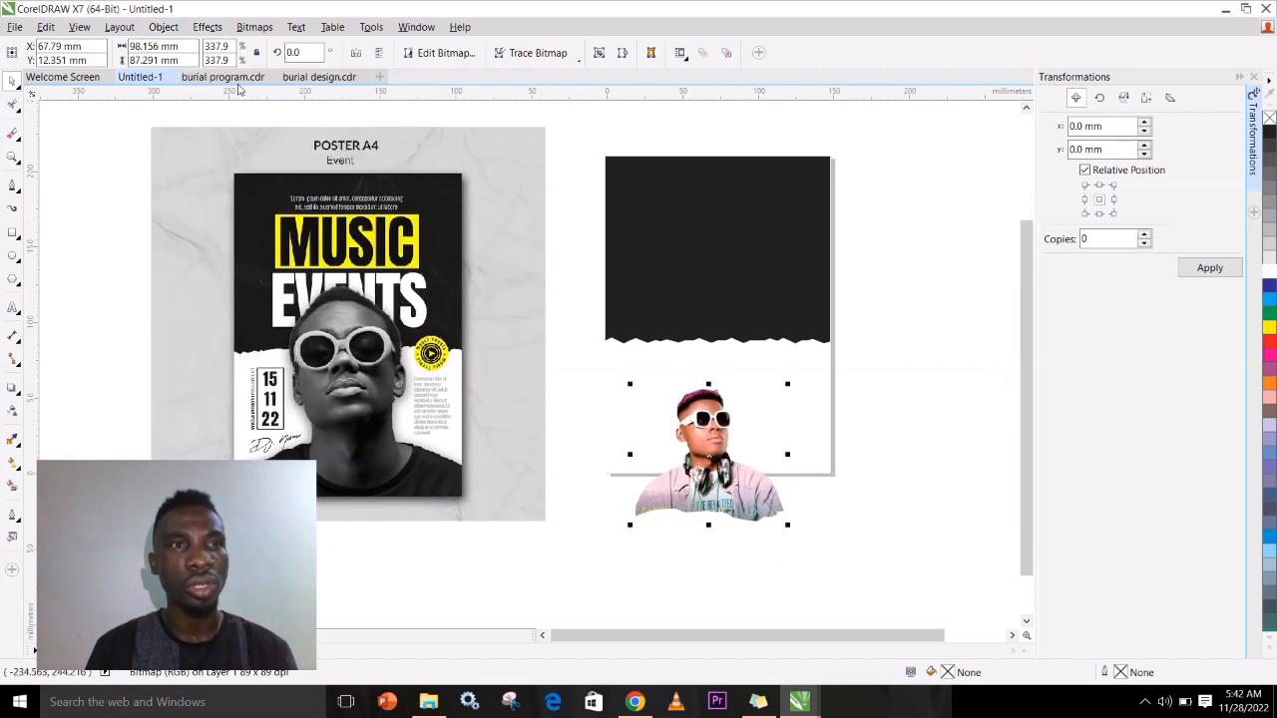
# - Move the cut-out man off the page, into the empty space beside the black rectangle's right edge
pyautogui.click(163, 27)
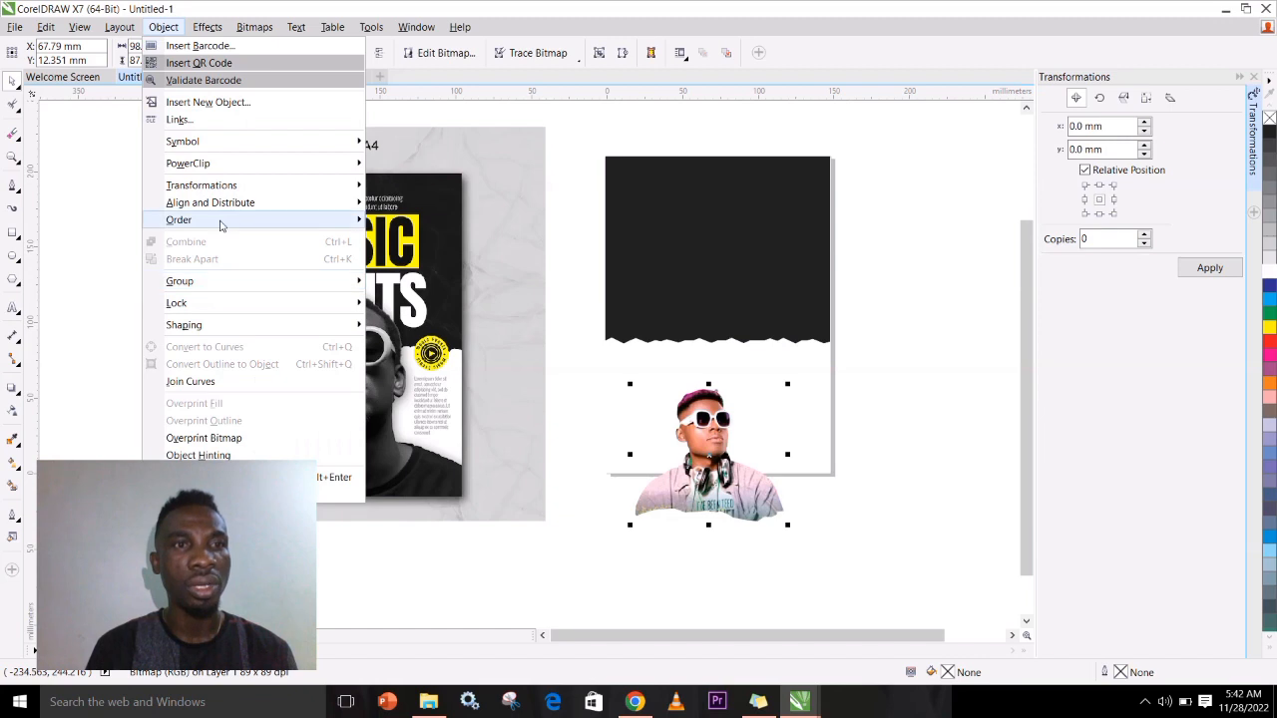
pyautogui.moveTo(221, 225)
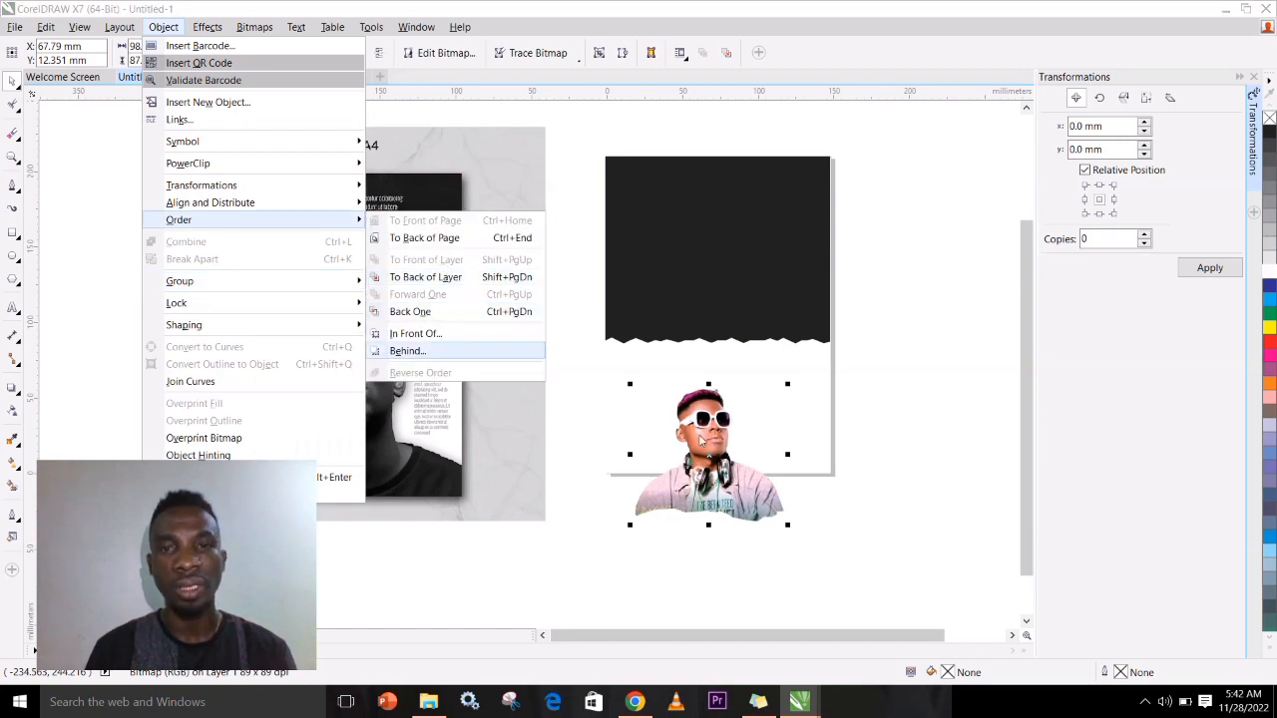
pyautogui.click(407, 351)
pyautogui.moveTo(764, 490); pyautogui.dragTo(969, 292)
# - Shift the torn white shape partly off the page's right side and PowerClip it inside the black rectangle
pyautogui.moveTo(764, 423); pyautogui.dragTo(887, 425)
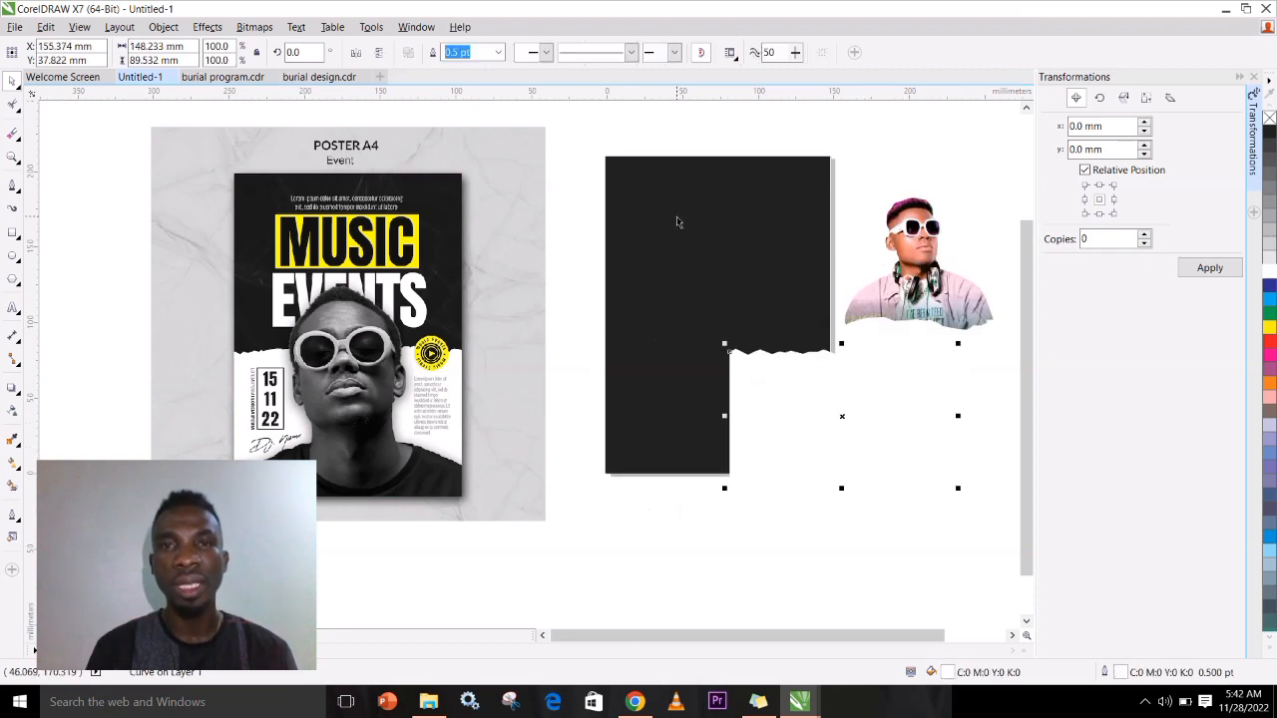
pyautogui.moveTo(788, 459); pyautogui.dragTo(660, 503)
pyautogui.click(751, 217)
pyautogui.moveTo(746, 454); pyautogui.dragTo(843, 425)
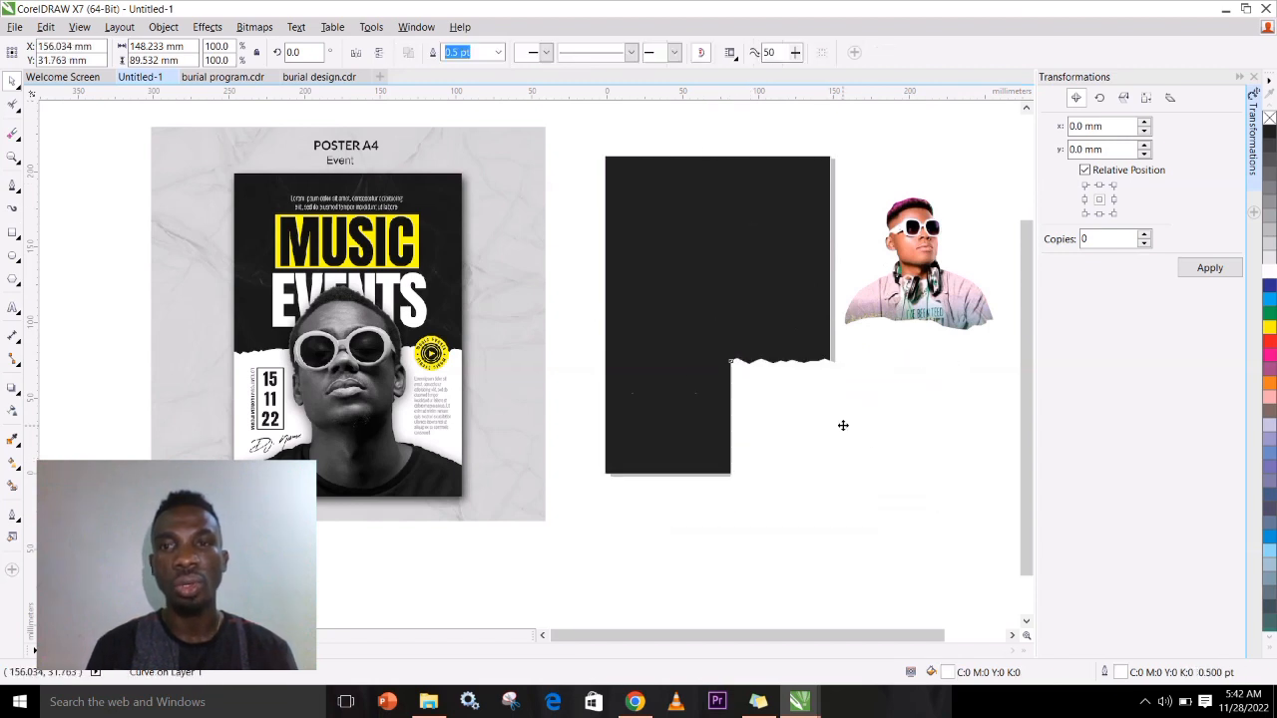
pyautogui.rightClick(767, 398)
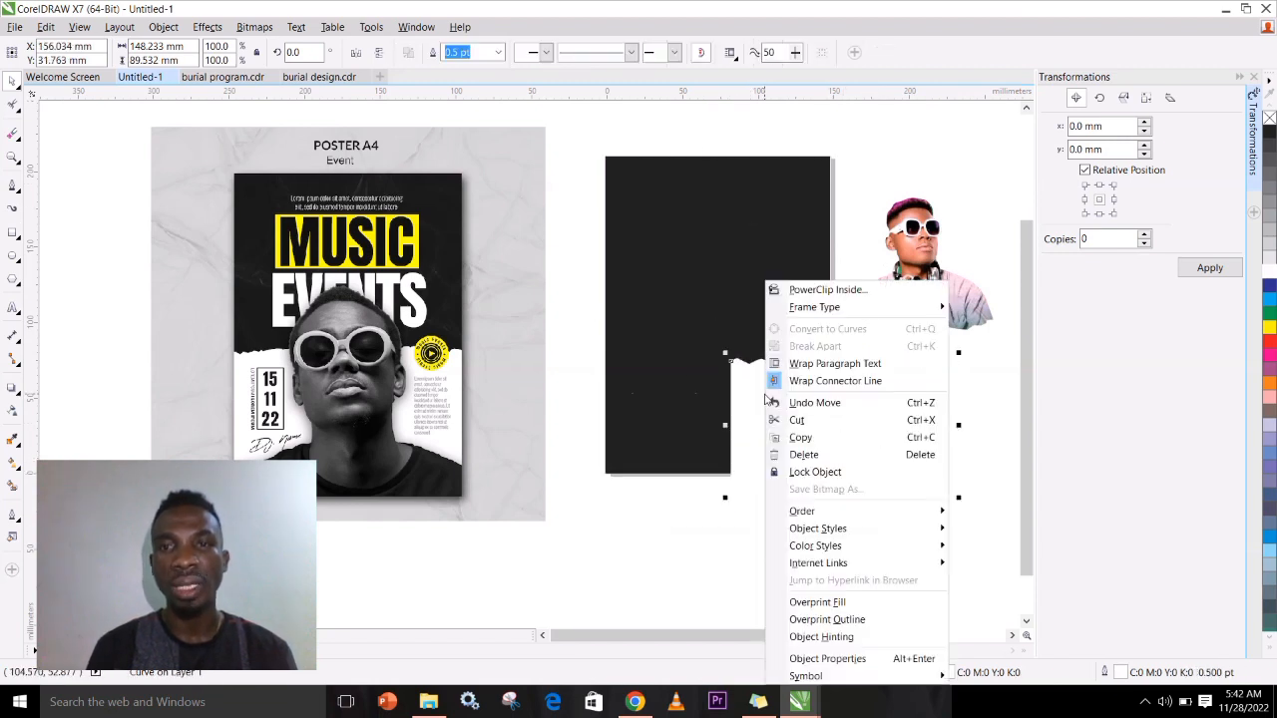
pyautogui.click(848, 291)
pyautogui.click(652, 214)
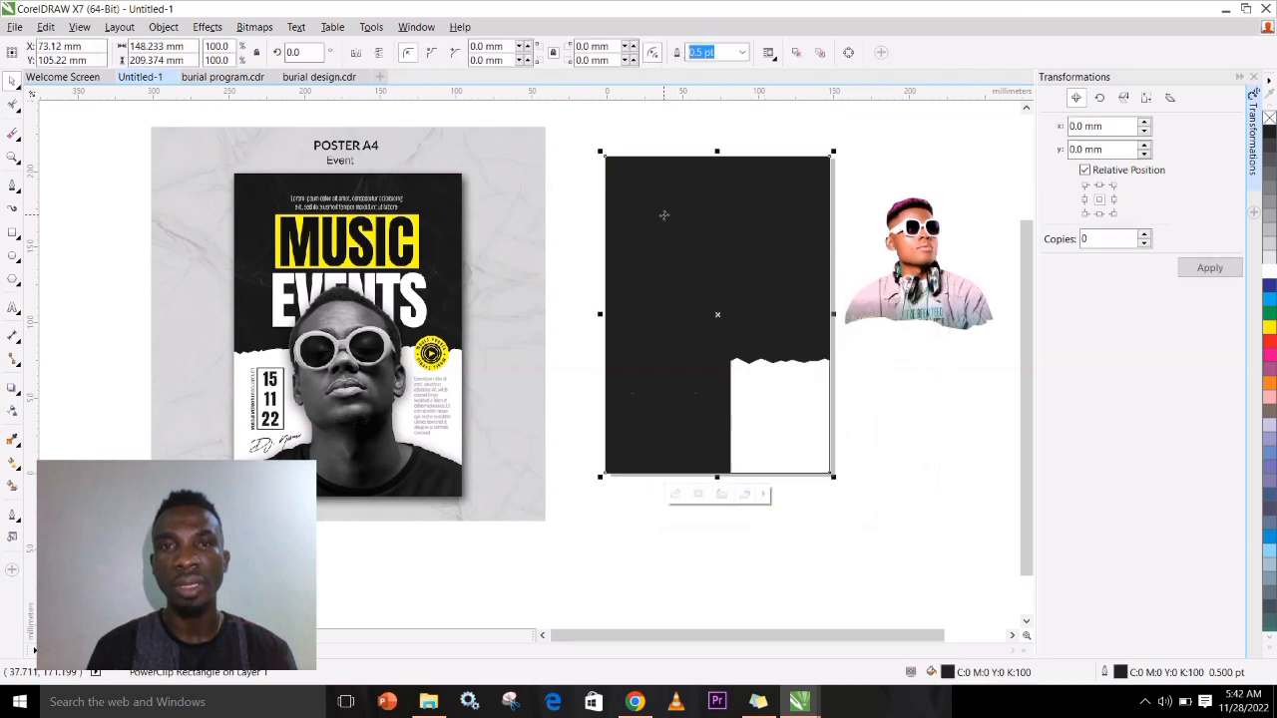
# - Edit the PowerClip so the torn white shape, enlarged to about 171 × 103 mm, spans the page's full lower section, and finish editing
pyautogui.rightClick(783, 398)
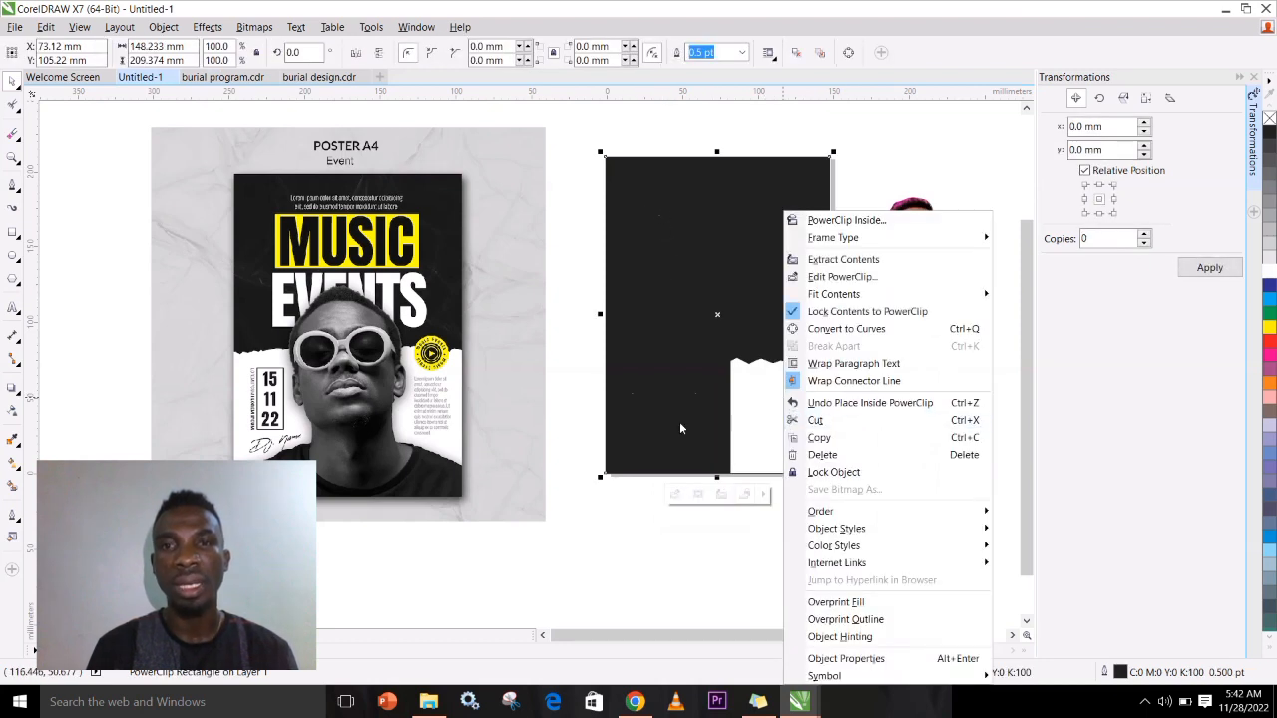
pyautogui.click(654, 571)
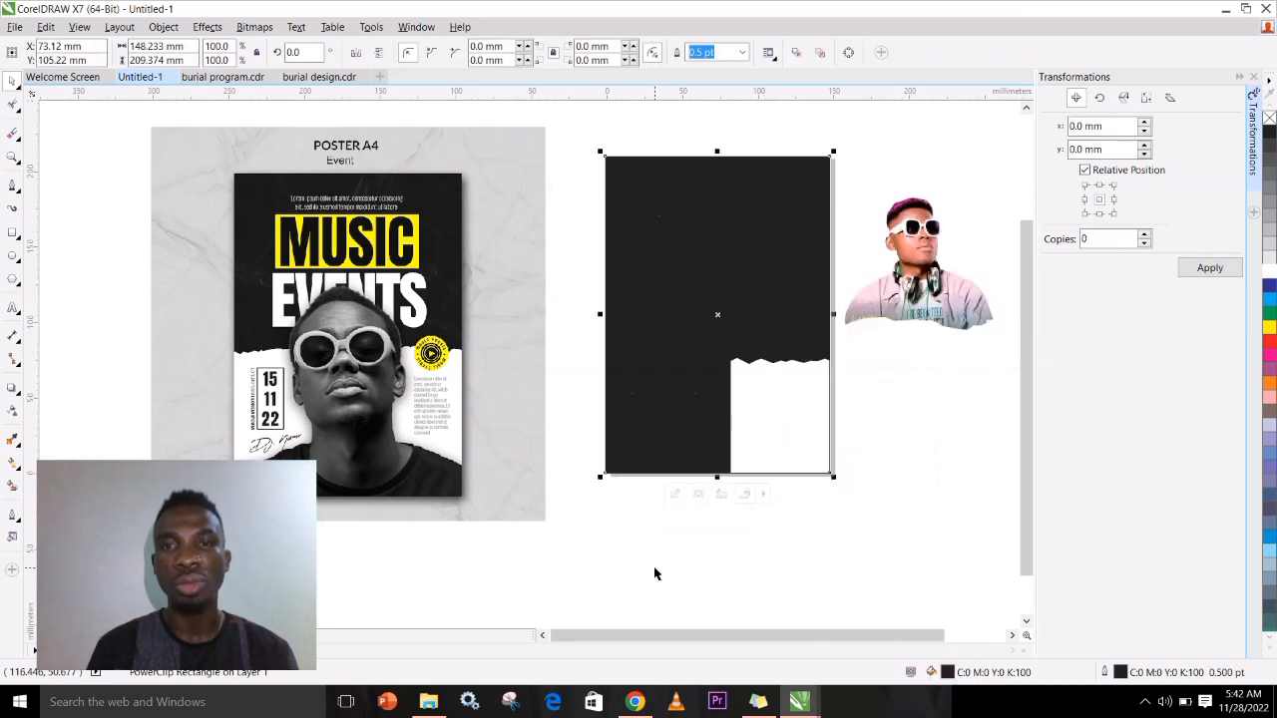
pyautogui.rightClick(784, 393)
pyautogui.click(848, 275)
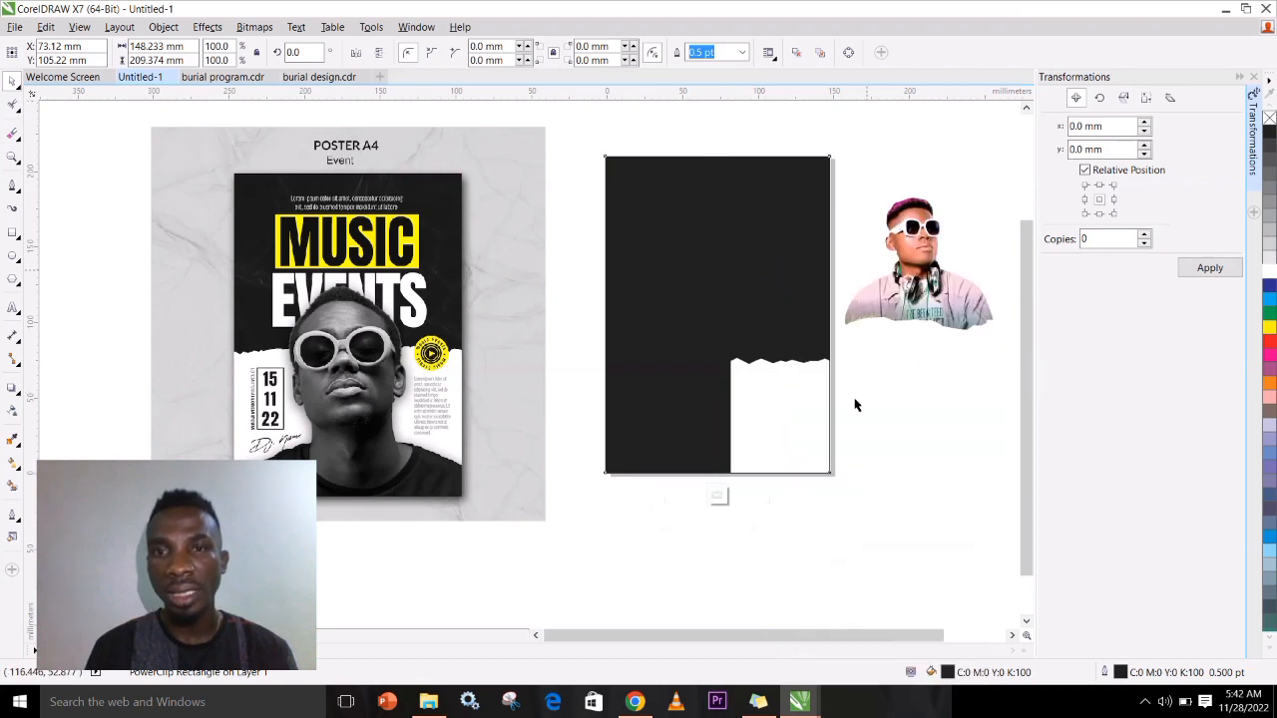
pyautogui.moveTo(841, 405)
pyautogui.mouseDown()
pyautogui.moveTo(676, 408)
pyautogui.moveTo(706, 385)
pyautogui.mouseUp()
pyautogui.click(826, 482)
pyautogui.click(797, 429)
pyautogui.moveTo(824, 482); pyautogui.dragTo(855, 505)
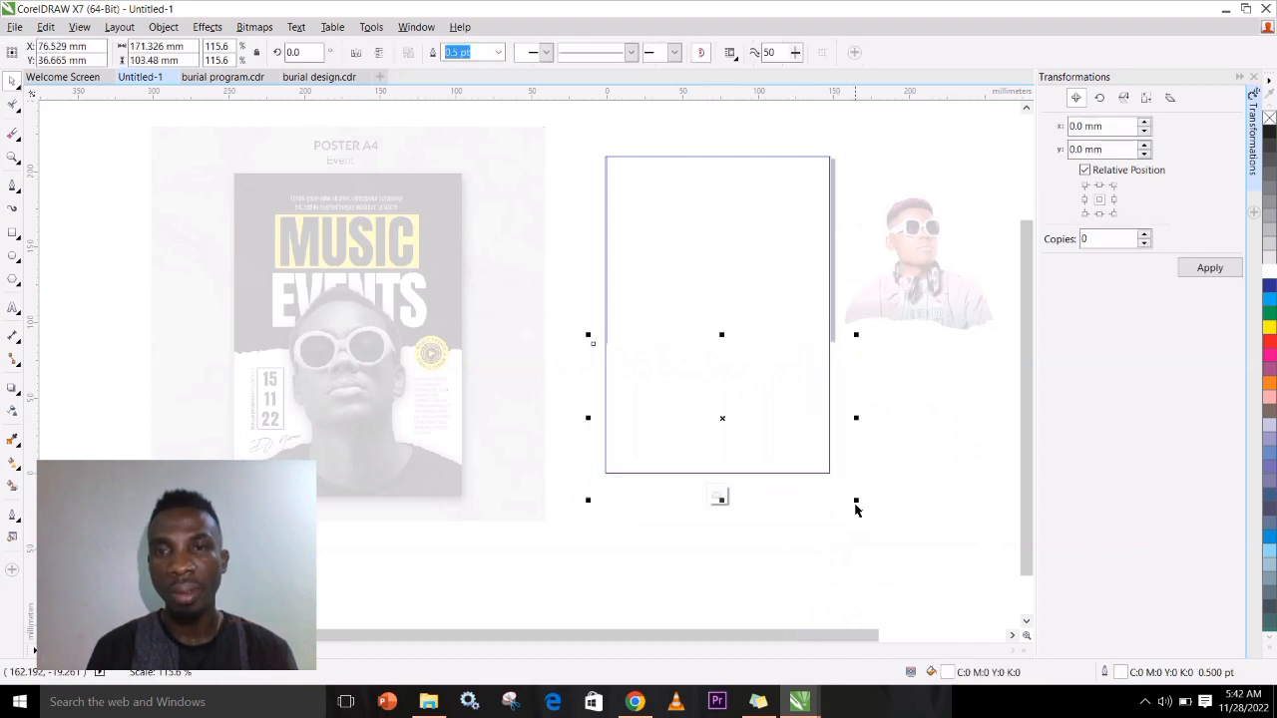
pyautogui.moveTo(800, 437); pyautogui.dragTo(797, 430)
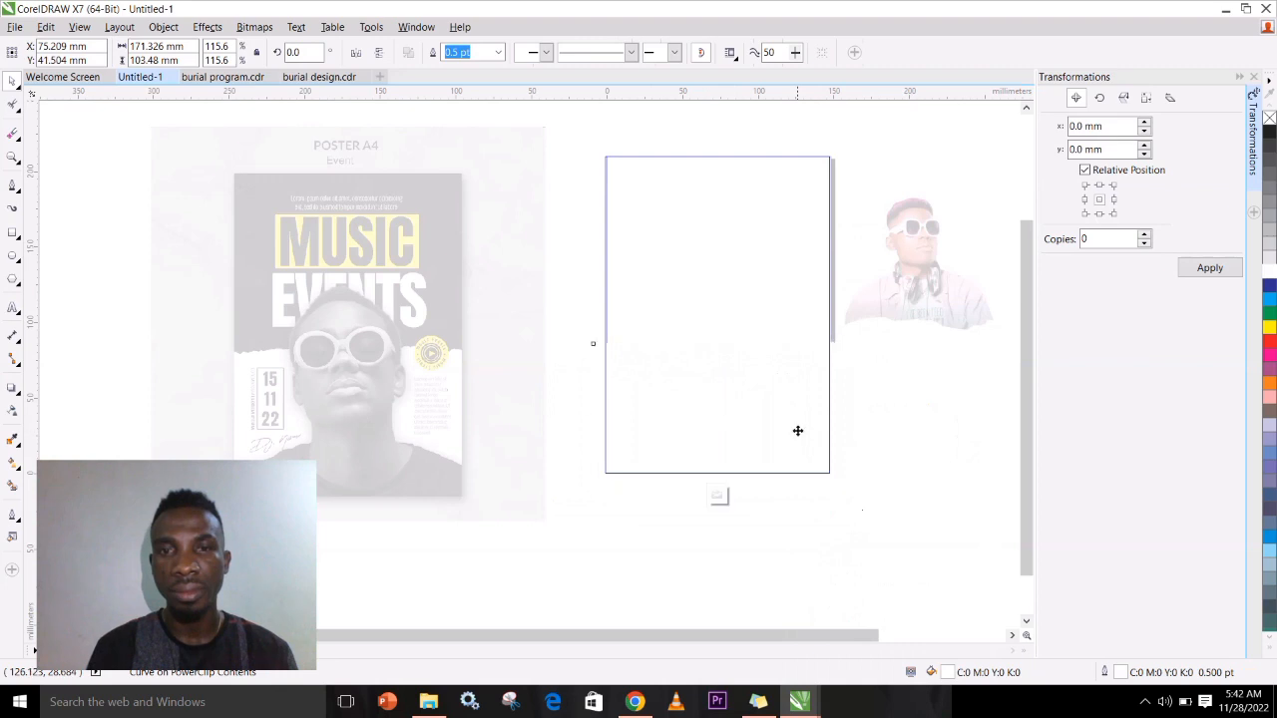
pyautogui.click(717, 495)
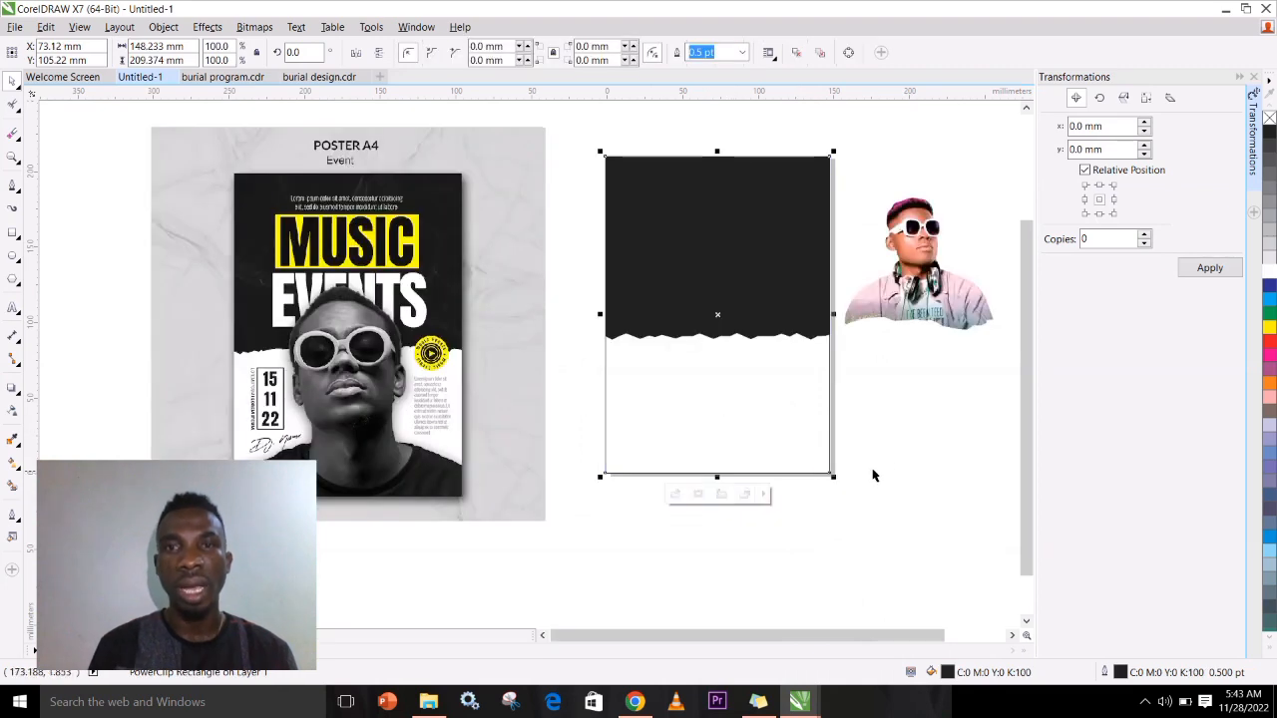
pyautogui.click(896, 463)
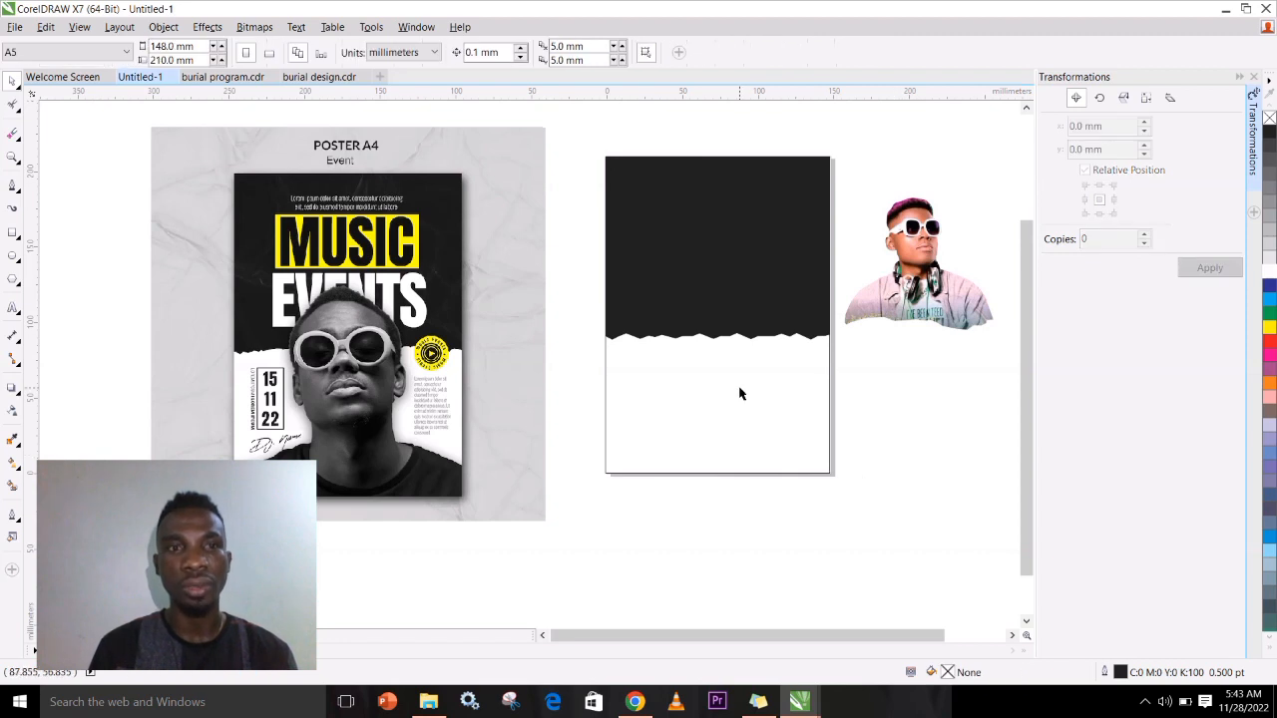
# - PowerClip the cut-out man inside the black poster rectangle
pyautogui.click(860, 335)
pyautogui.rightClick(919, 230)
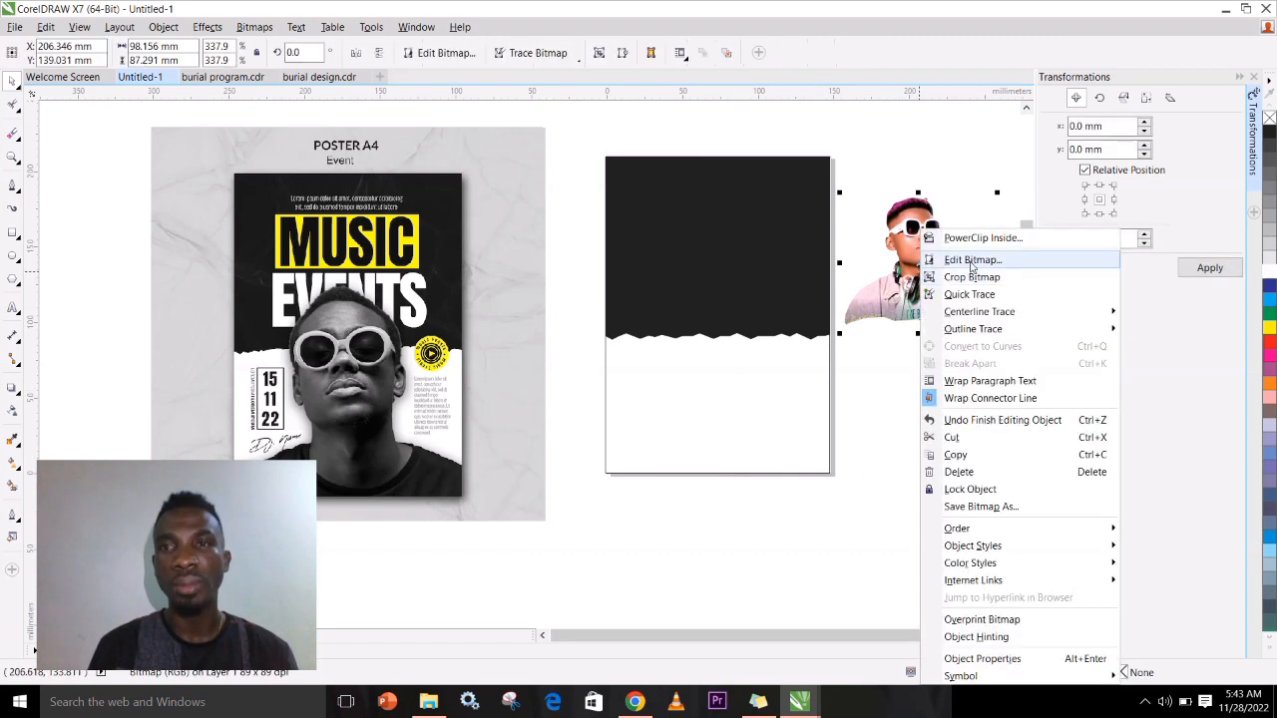
pyautogui.click(973, 238)
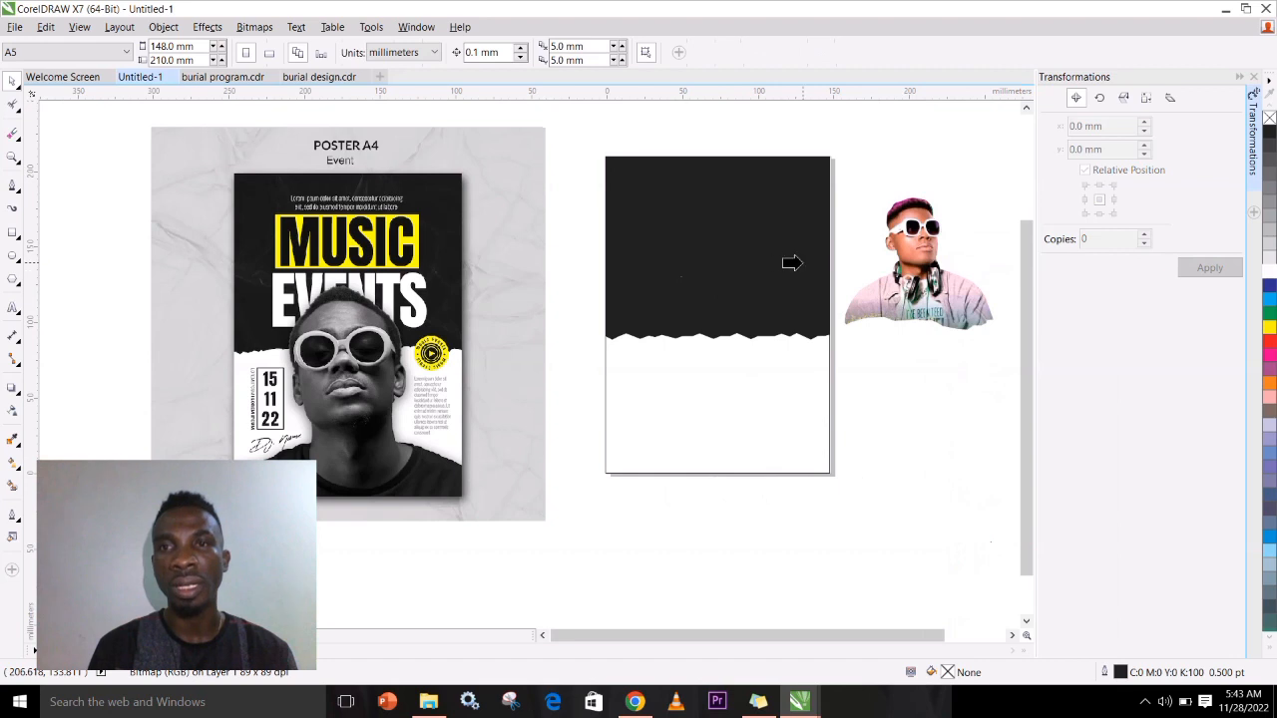
pyautogui.click(666, 265)
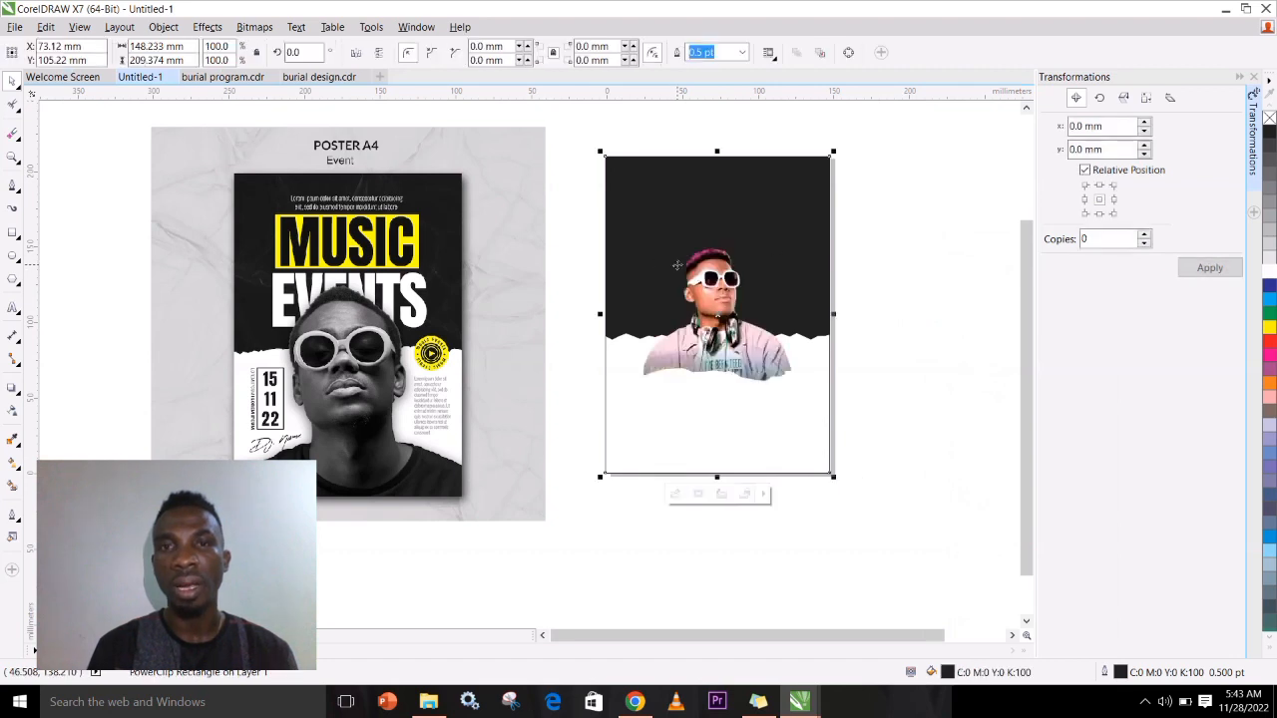
# - Edit the PowerClip to enlarge the man to about 166 × 148 mm, centre him at the page's lower edge, and finish editing
pyautogui.rightClick(744, 339)
pyautogui.click(820, 274)
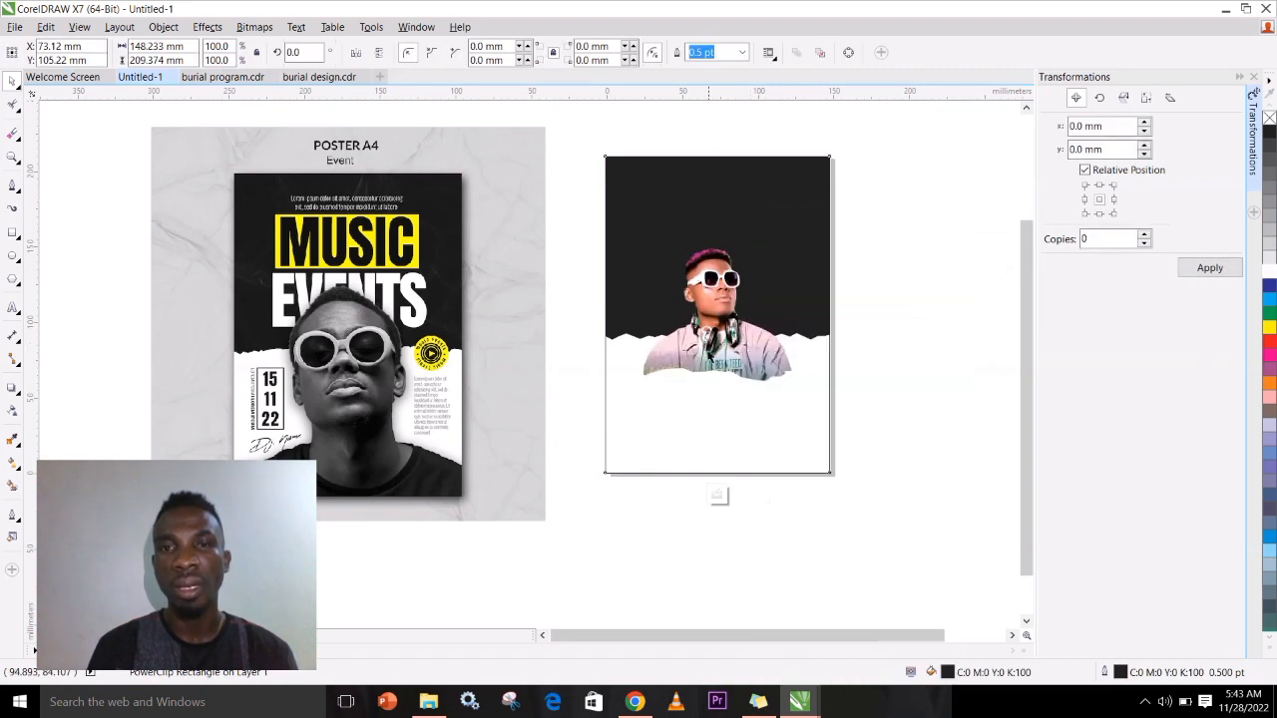
pyautogui.moveTo(714, 446); pyautogui.dragTo(715, 447)
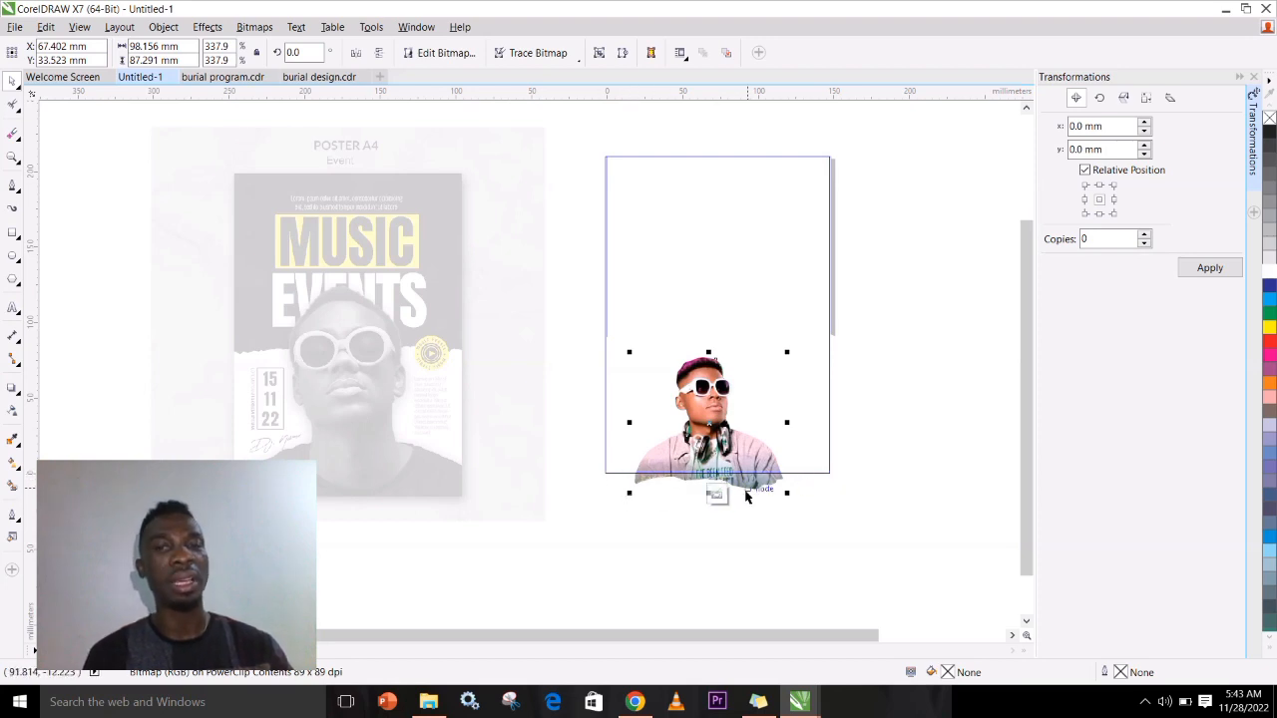
pyautogui.moveTo(788, 493); pyautogui.dragTo(818, 520)
pyautogui.moveTo(756, 452); pyautogui.dragTo(732, 431)
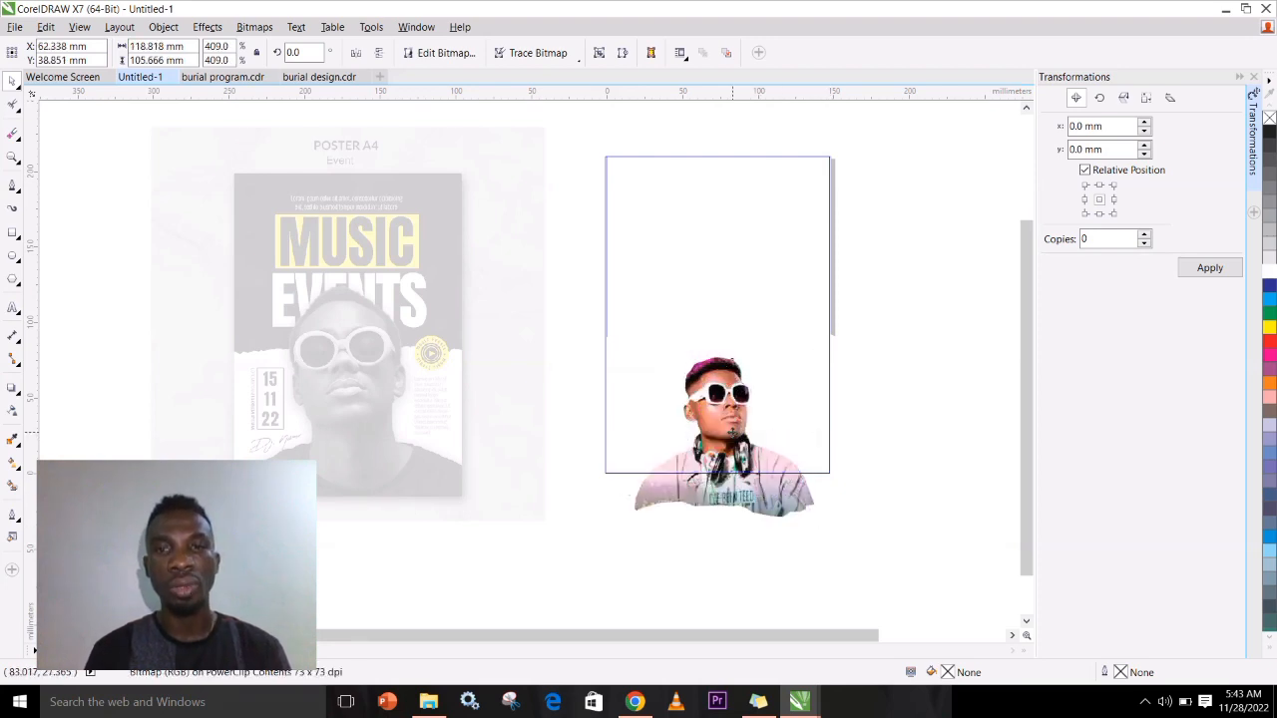
pyautogui.moveTo(795, 500); pyautogui.dragTo(793, 473)
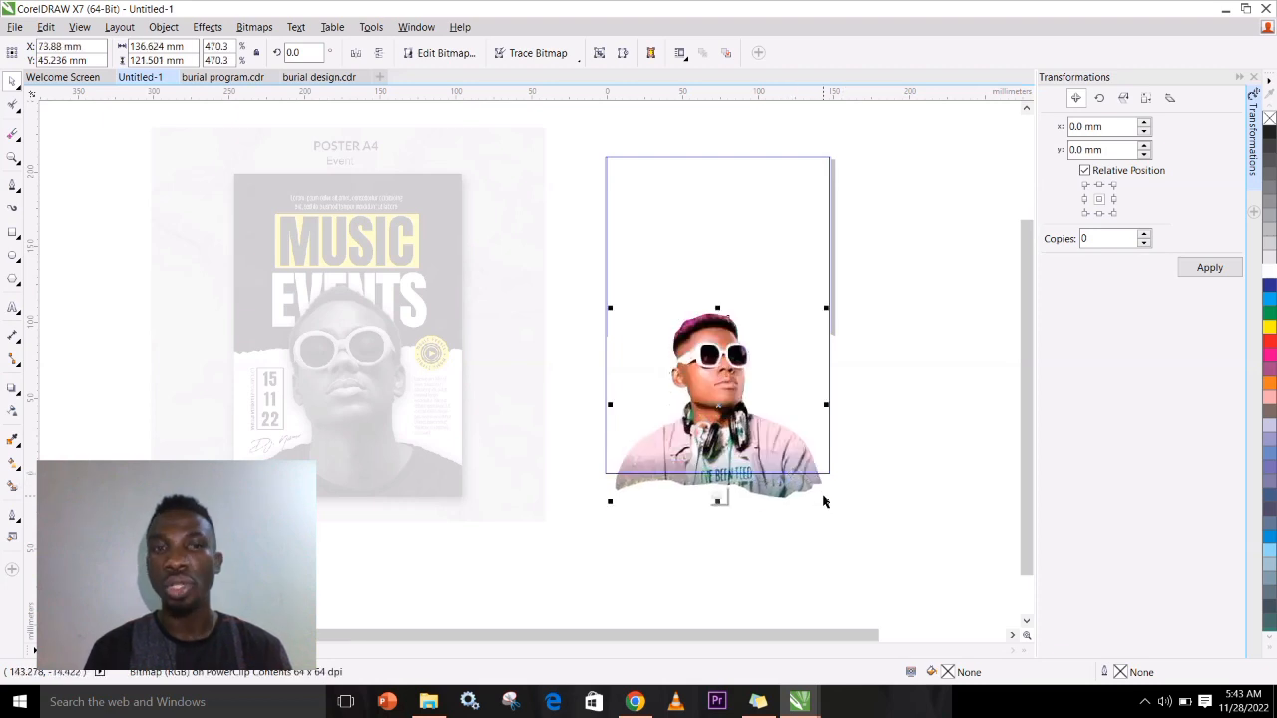
pyautogui.moveTo(606, 501); pyautogui.dragTo(552, 522)
pyautogui.moveTo(828, 523); pyautogui.dragTo(818, 484)
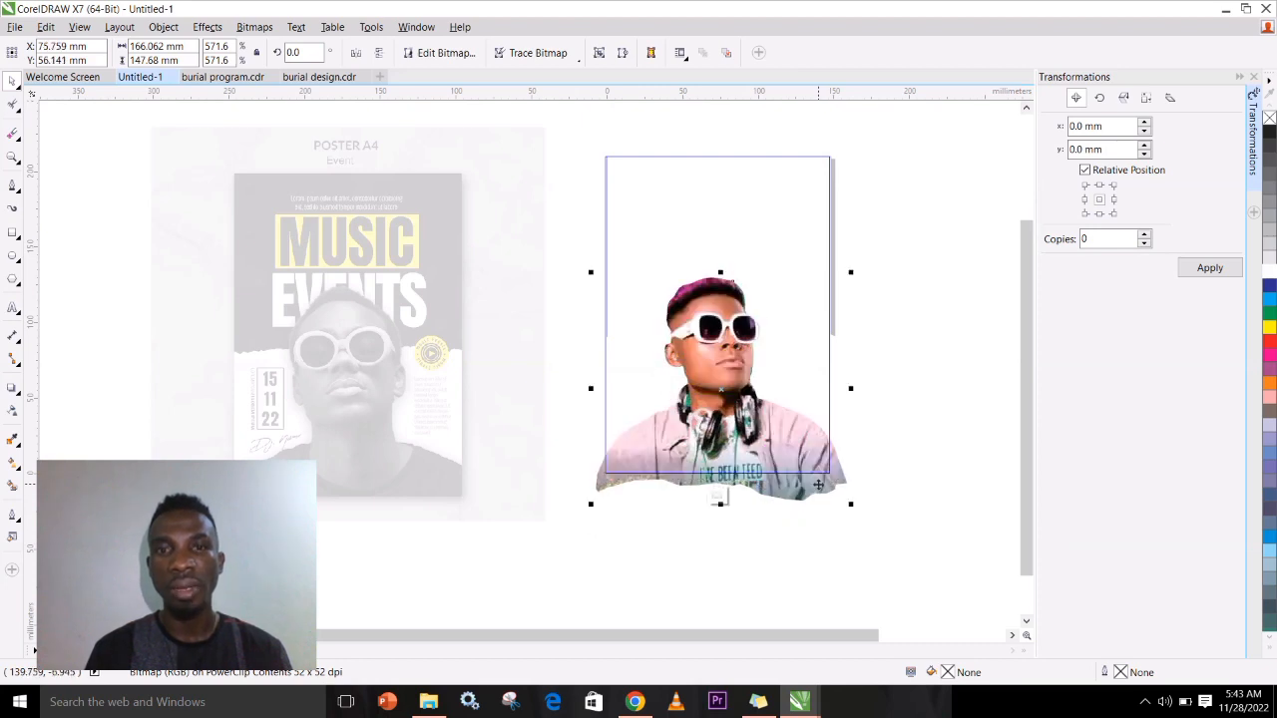
pyautogui.click(720, 495)
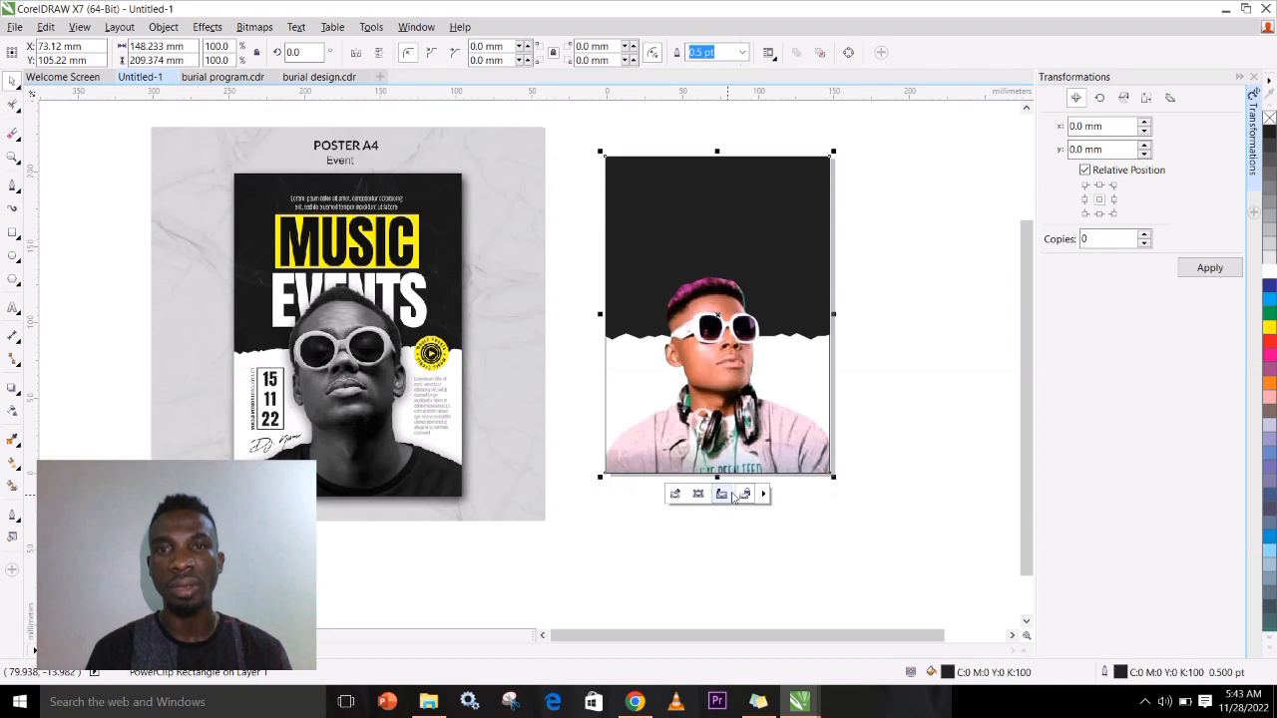
pyautogui.click(915, 446)
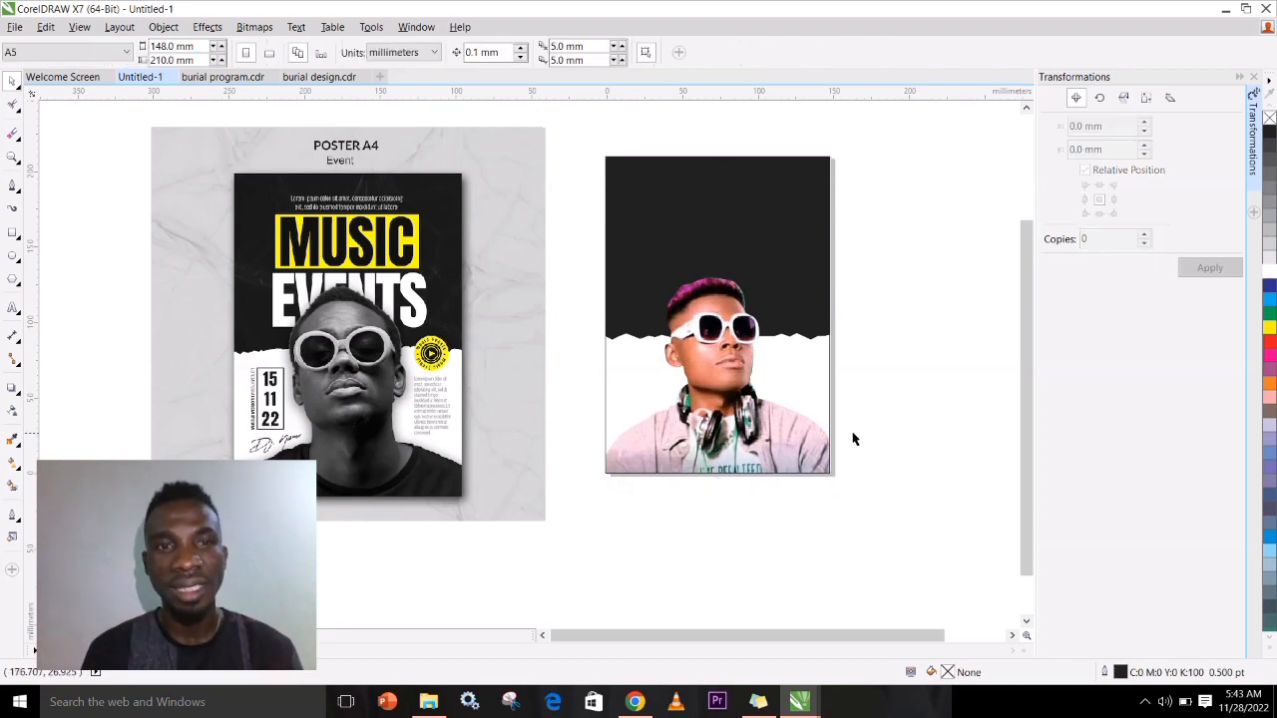
# - Reopen the PowerClip contents, enlarge the man slightly to about 172 × 153 mm, realign him on the page, and finish editing
pyautogui.rightClick(731, 420)
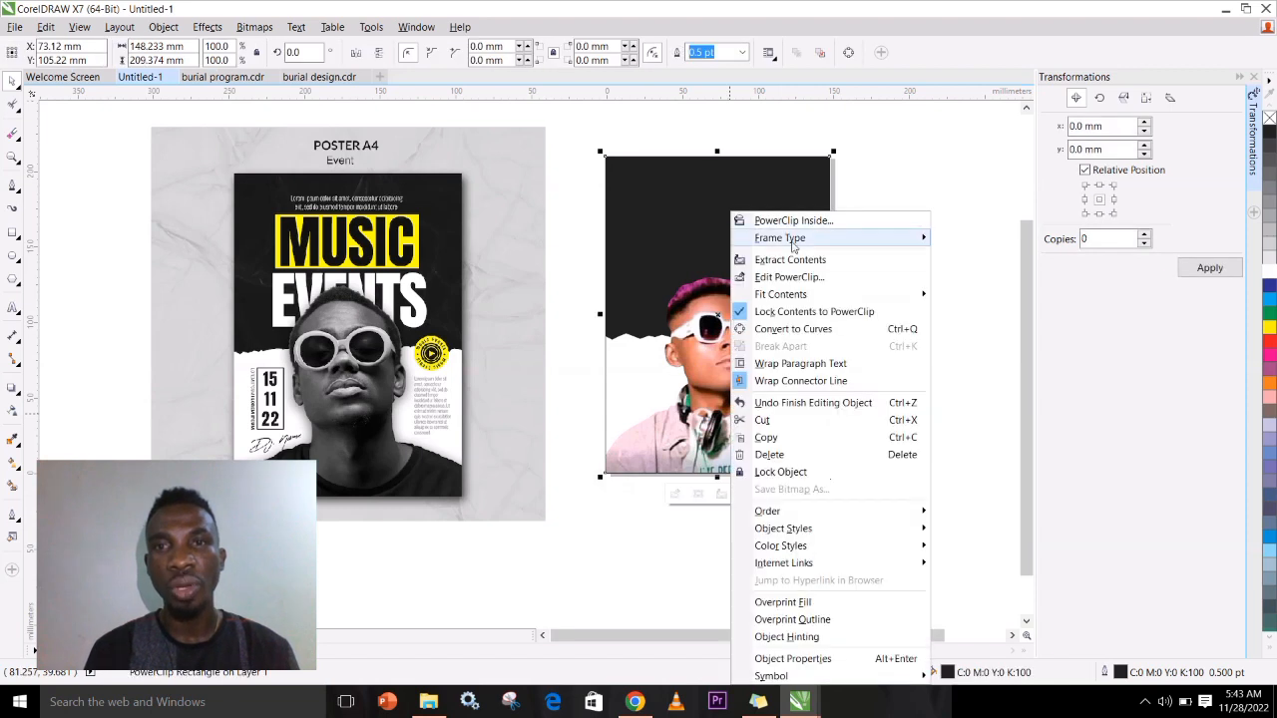
pyautogui.click(783, 278)
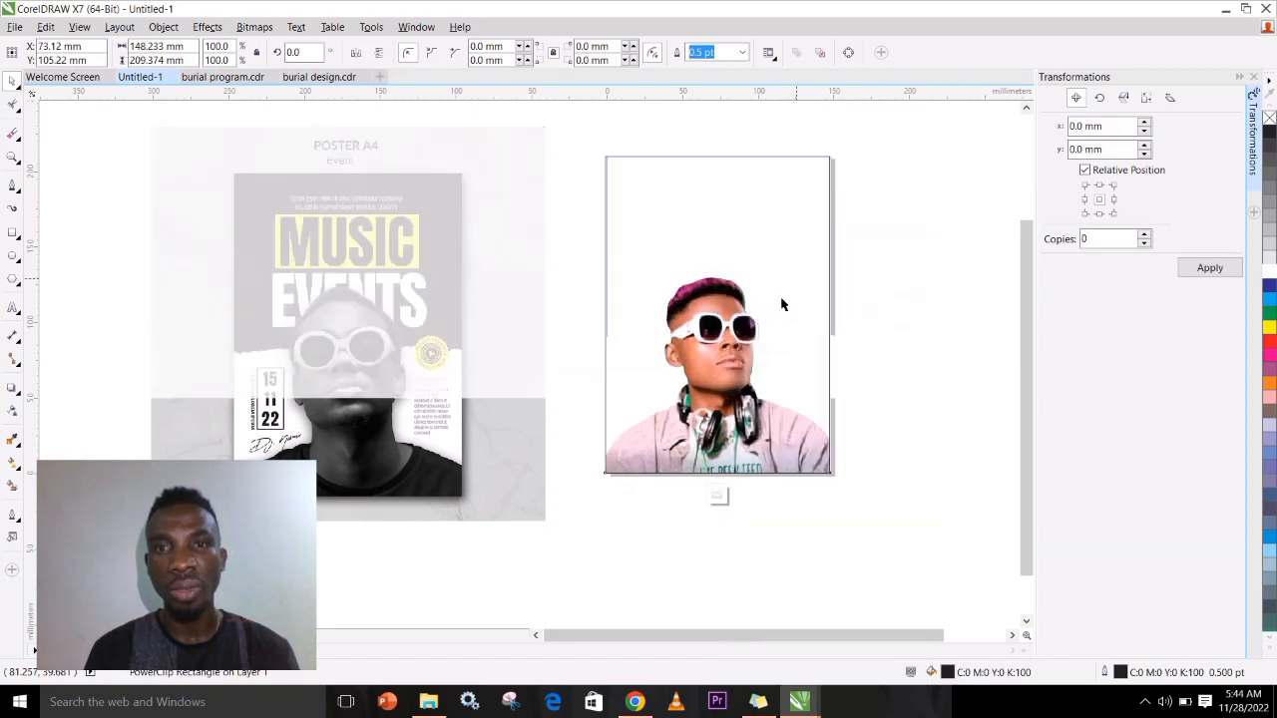
pyautogui.click(741, 342)
pyautogui.moveTo(851, 275)
pyautogui.mouseDown()
pyautogui.moveTo(855, 256)
pyautogui.moveTo(851, 269)
pyautogui.mouseUp()
pyautogui.moveTo(727, 428); pyautogui.dragTo(724, 426)
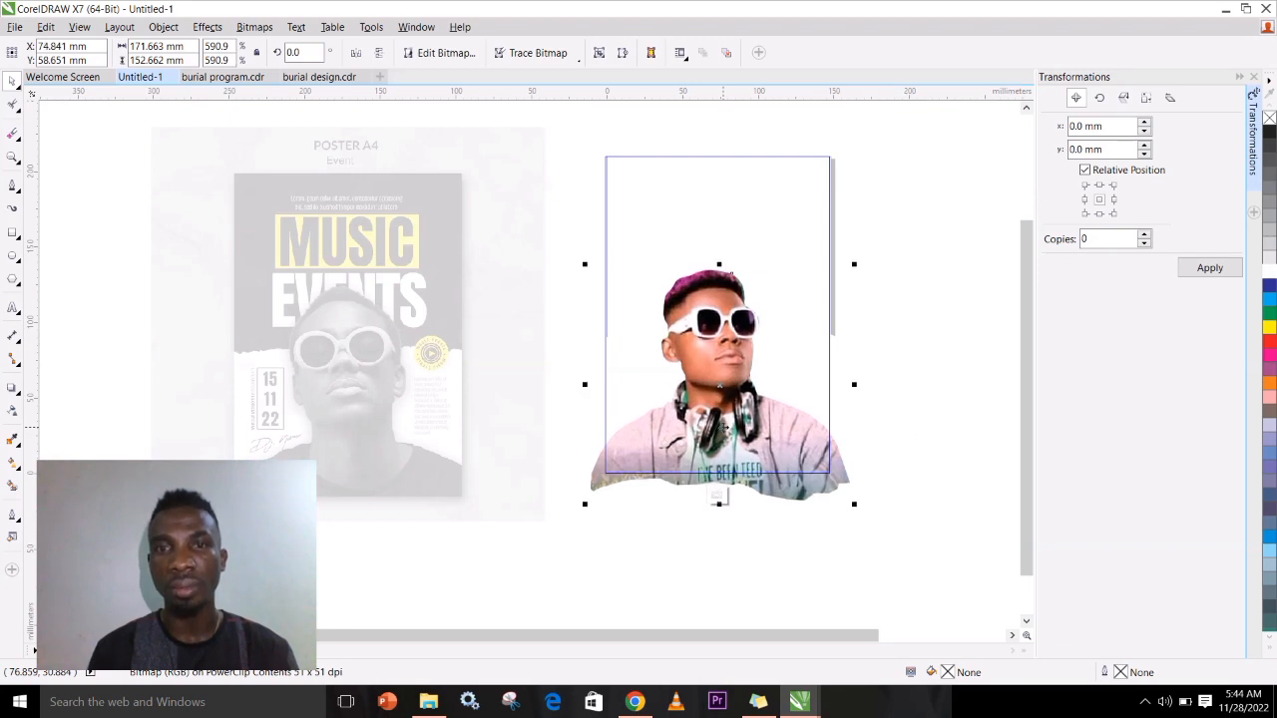
pyautogui.click(716, 496)
pyautogui.click(916, 468)
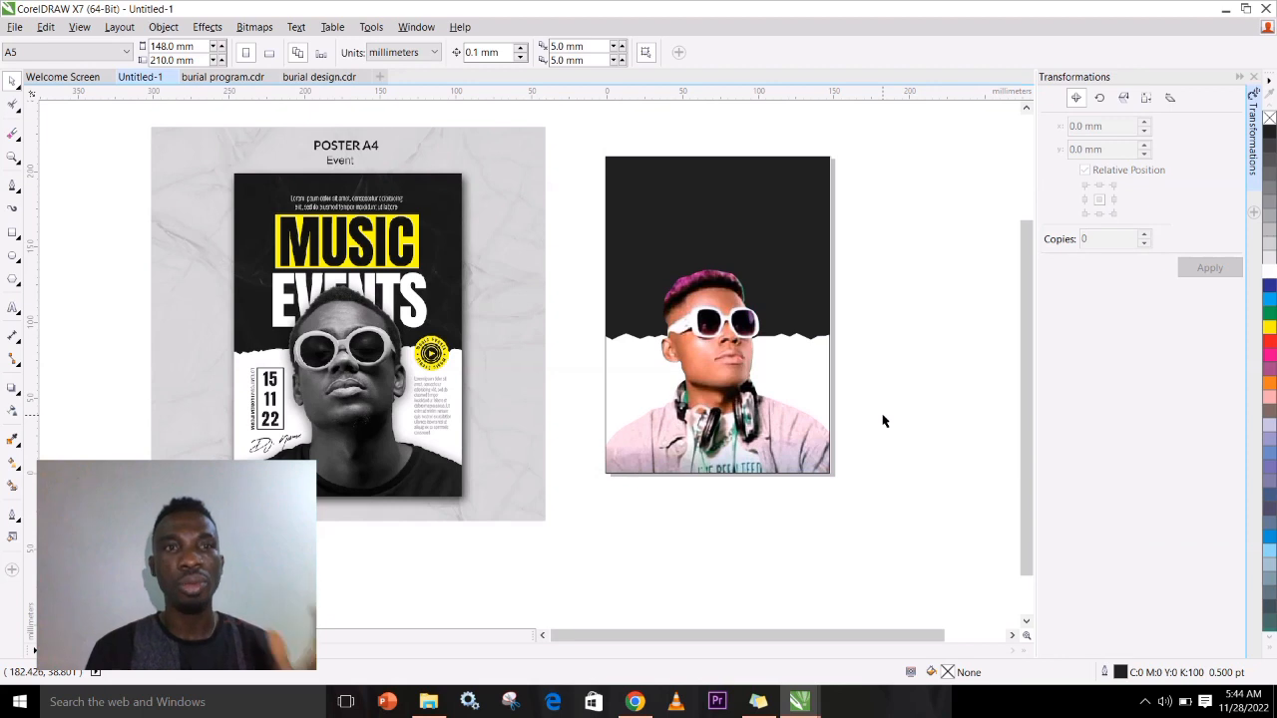
# - Inside the PowerClip contents, draw a rectangle about 91 × 34 mm above the man's head and colour its fill and outline yellow
pyautogui.rightClick(731, 389)
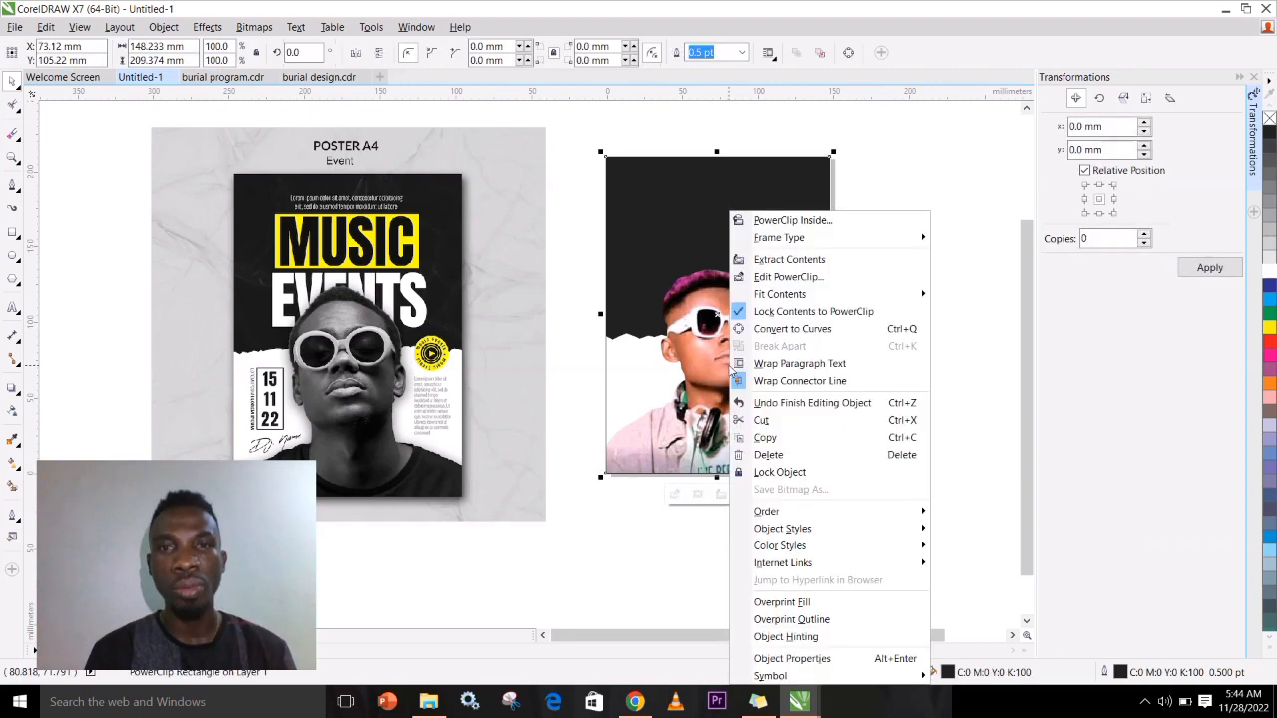
pyautogui.click(789, 277)
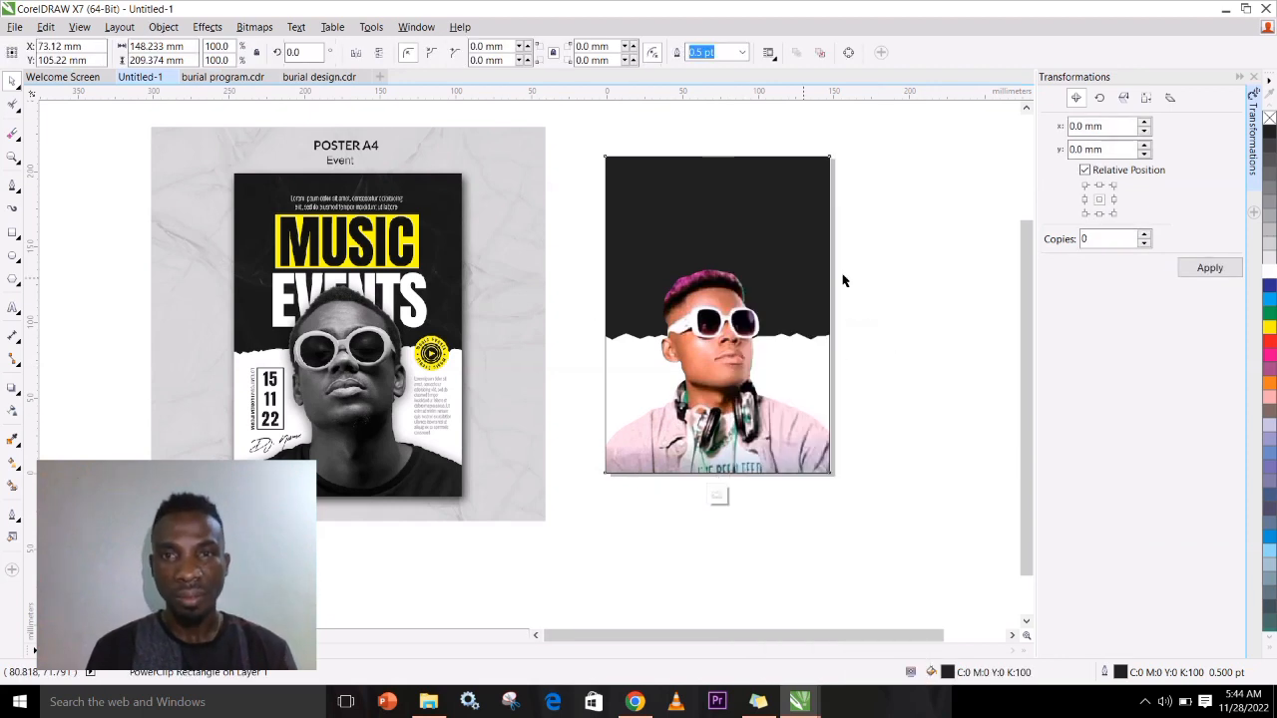
pyautogui.click(12, 234)
pyautogui.moveTo(693, 243); pyautogui.dragTo(786, 269)
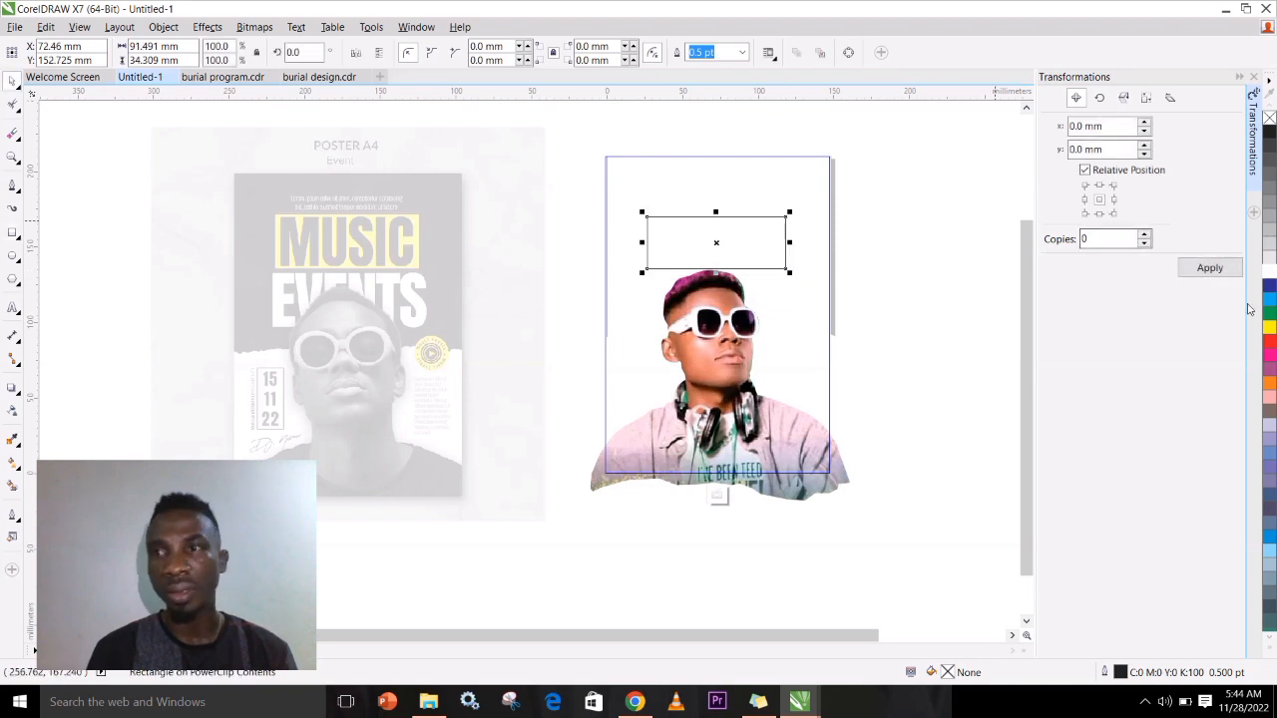
pyautogui.click(1270, 329)
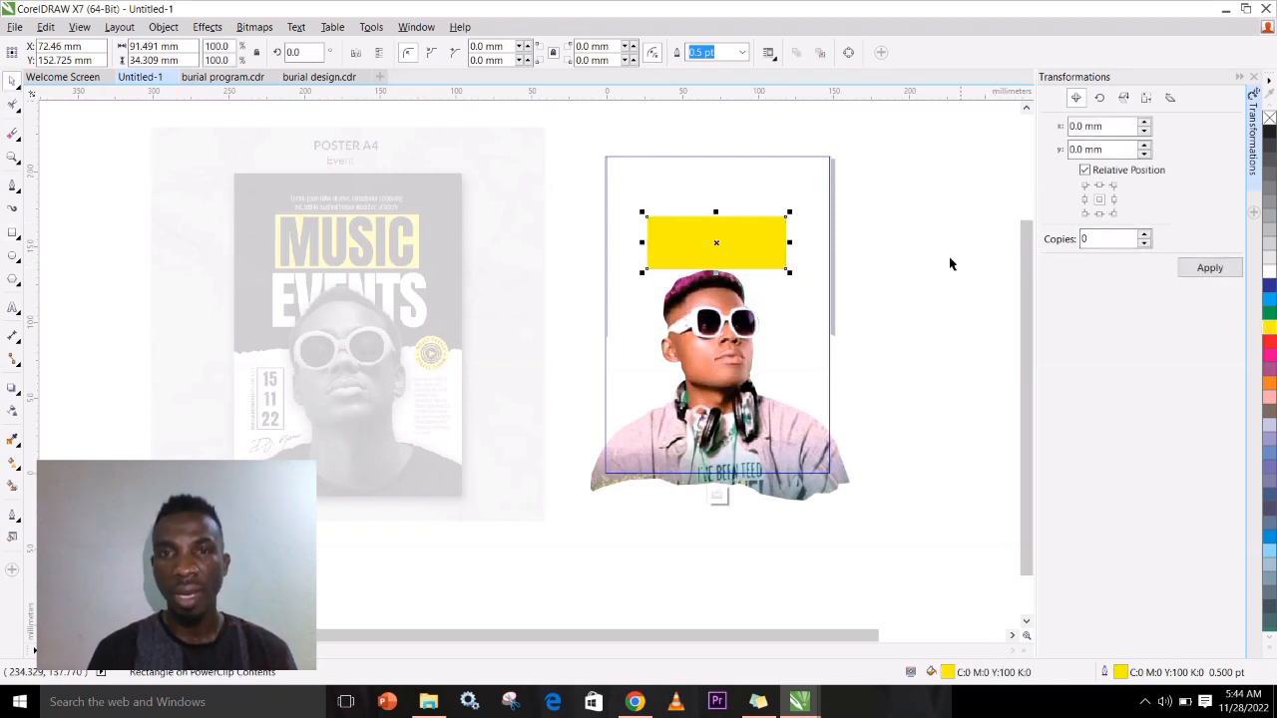
# - Shift the yellow rectangle slightly up and to the left, and add the artistic text "MUSIC" just above the page
pyautogui.moveTo(739, 242); pyautogui.dragTo(736, 231)
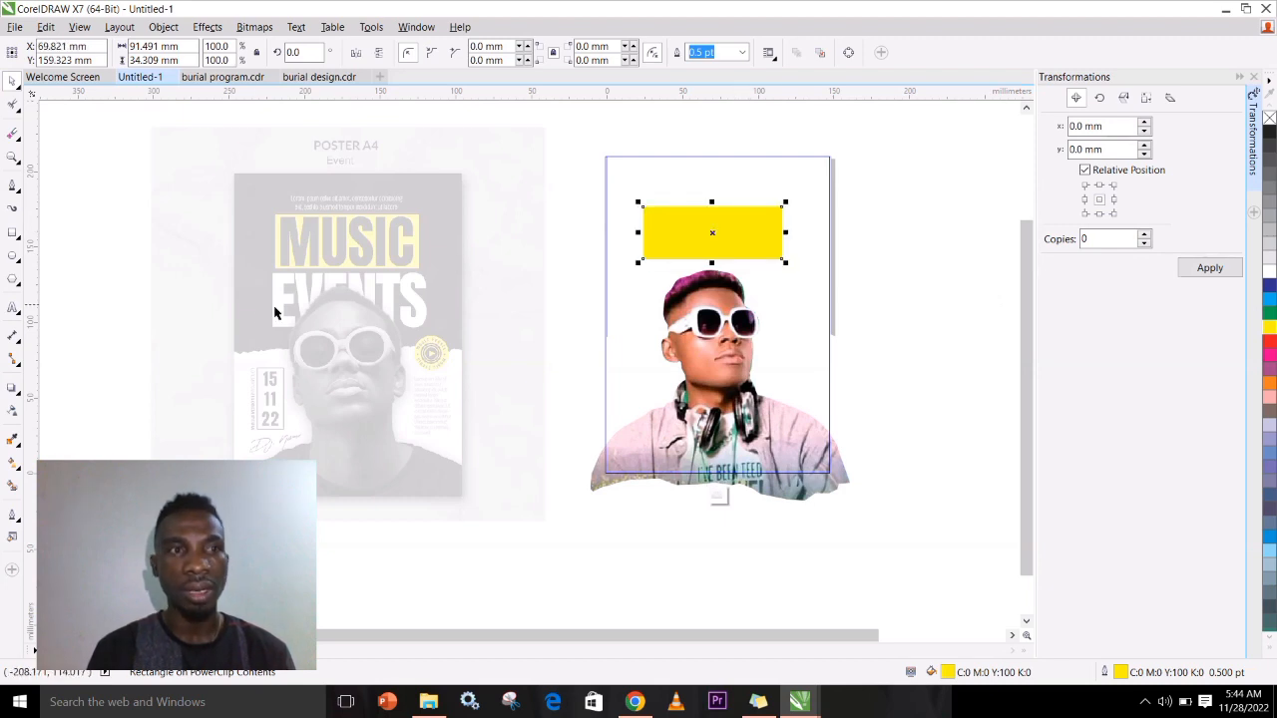
pyautogui.click(70, 303)
pyautogui.click(12, 307)
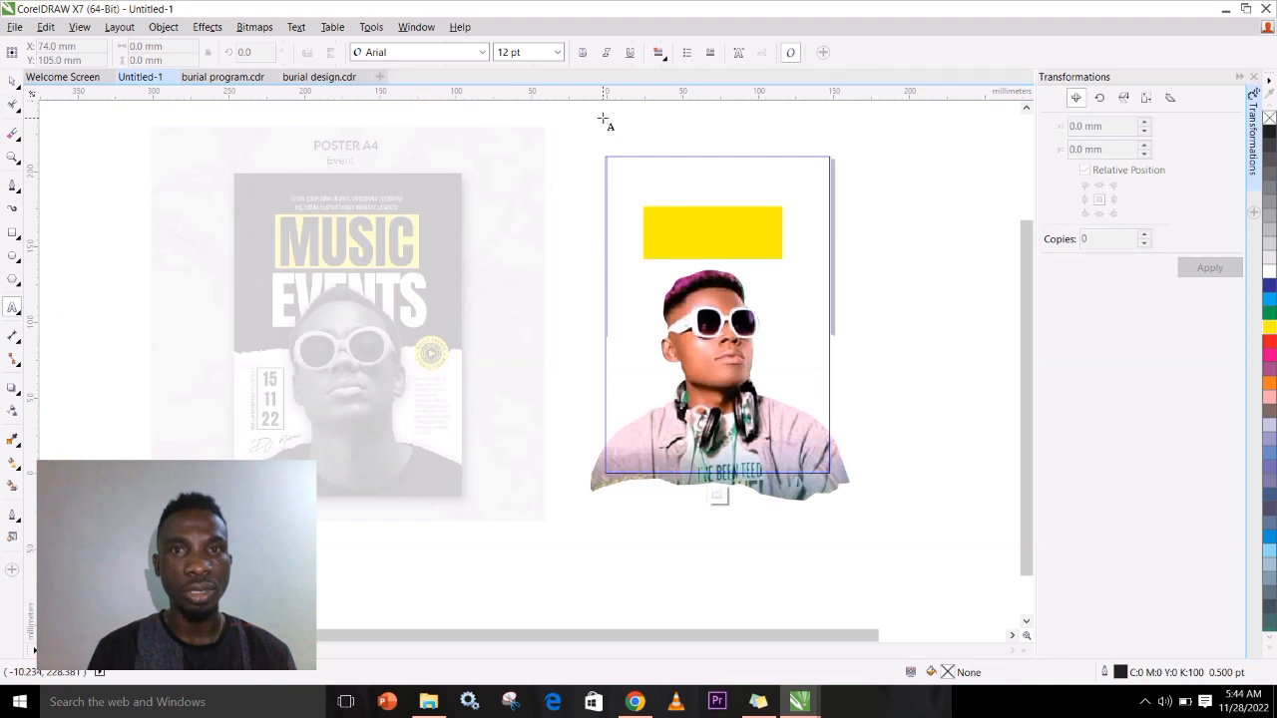
pyautogui.click(648, 127)
pyautogui.write('MUSIC')
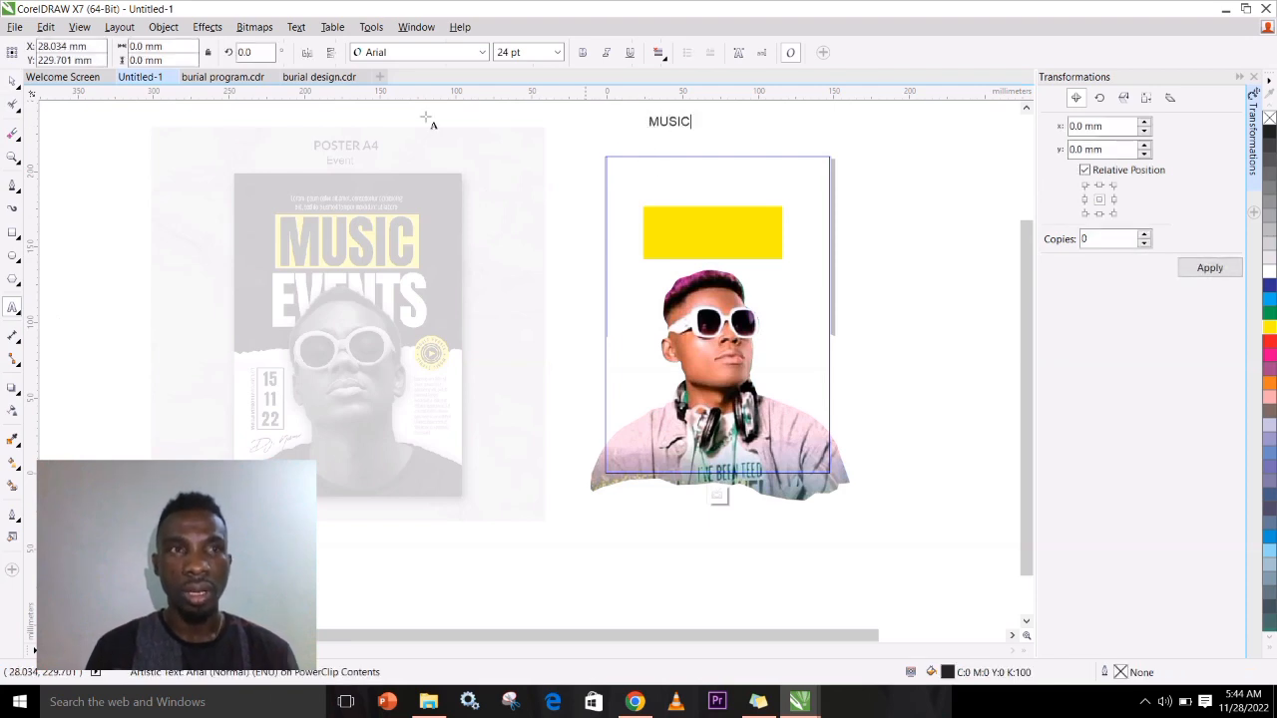
# - Enlarge the MUSIC text to about 71 pt beside the poster and set its font to Impact
pyautogui.click(10, 82)
pyautogui.click(16, 85)
pyautogui.moveTo(685, 121); pyautogui.dragTo(803, 310)
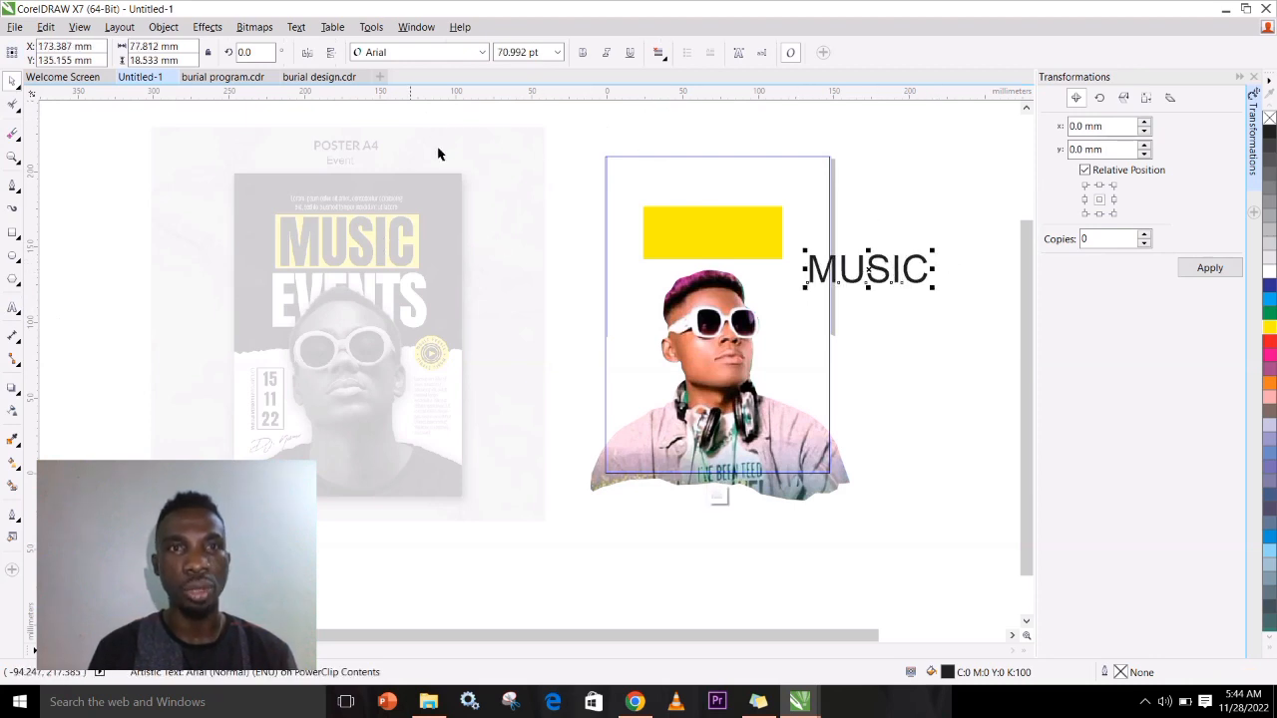
pyautogui.click(394, 55)
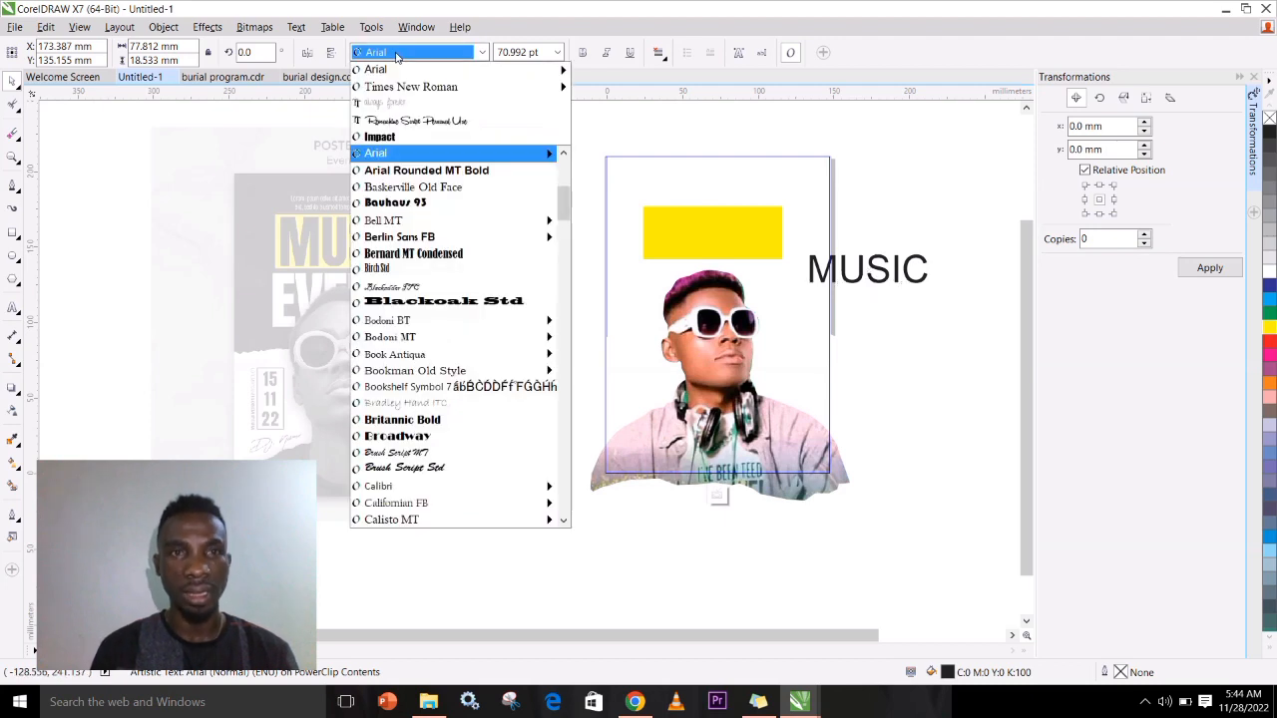
pyautogui.click(393, 138)
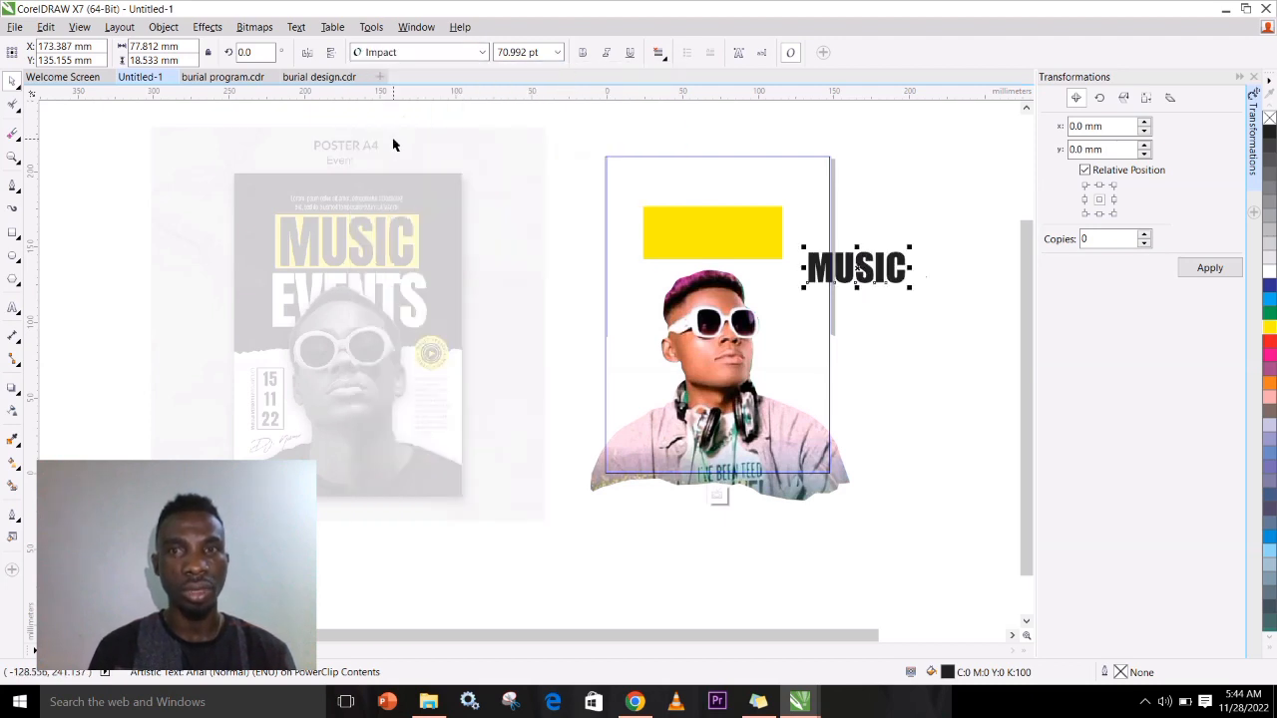
# - Place the MUSIC text on the yellow rectangle at about 88 pt, and raise both together above the man's head
pyautogui.moveTo(874, 269); pyautogui.dragTo(772, 281)
pyautogui.click(892, 209)
pyautogui.moveTo(890, 171); pyautogui.dragTo(601, 280)
pyautogui.moveTo(714, 233); pyautogui.dragTo(717, 220)
pyautogui.click(811, 209)
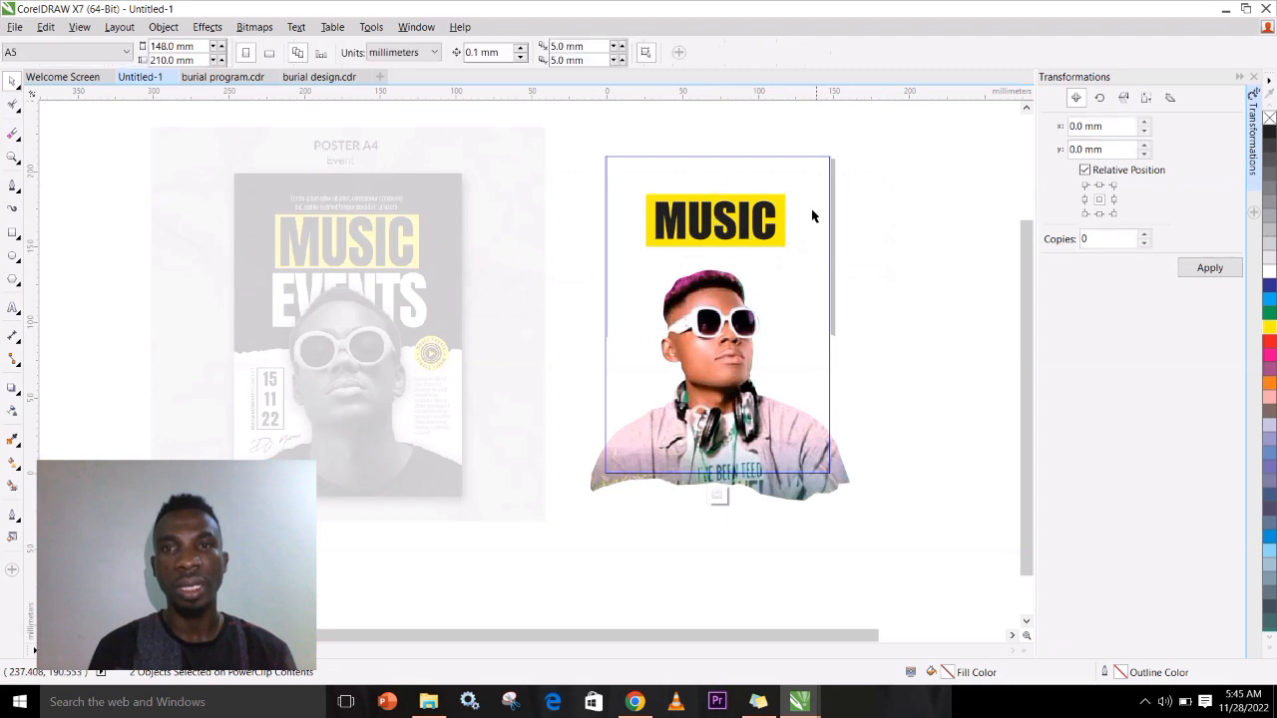
# - Copy the MUSIC text to the blank area beside the poster, keeping a single copy there
pyautogui.click(765, 237)
pyautogui.moveTo(768, 229); pyautogui.dragTo(931, 379)
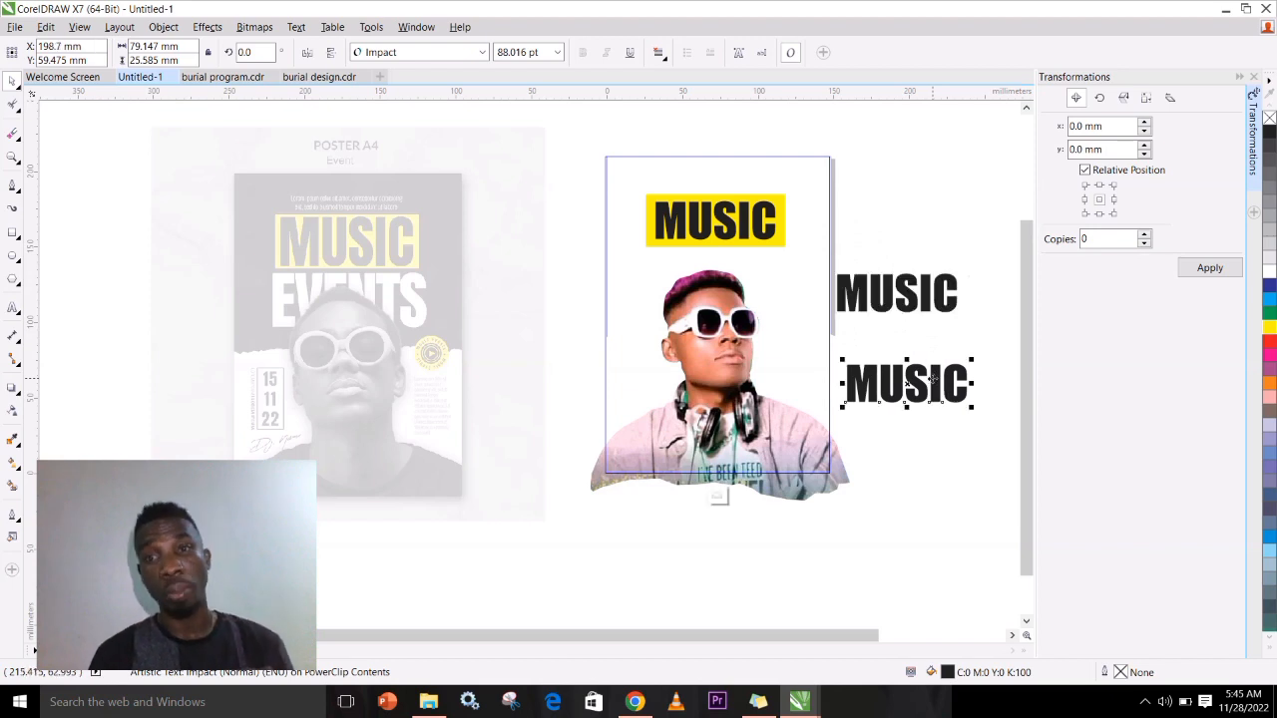
pyautogui.press('Delete')
pyautogui.click(905, 299)
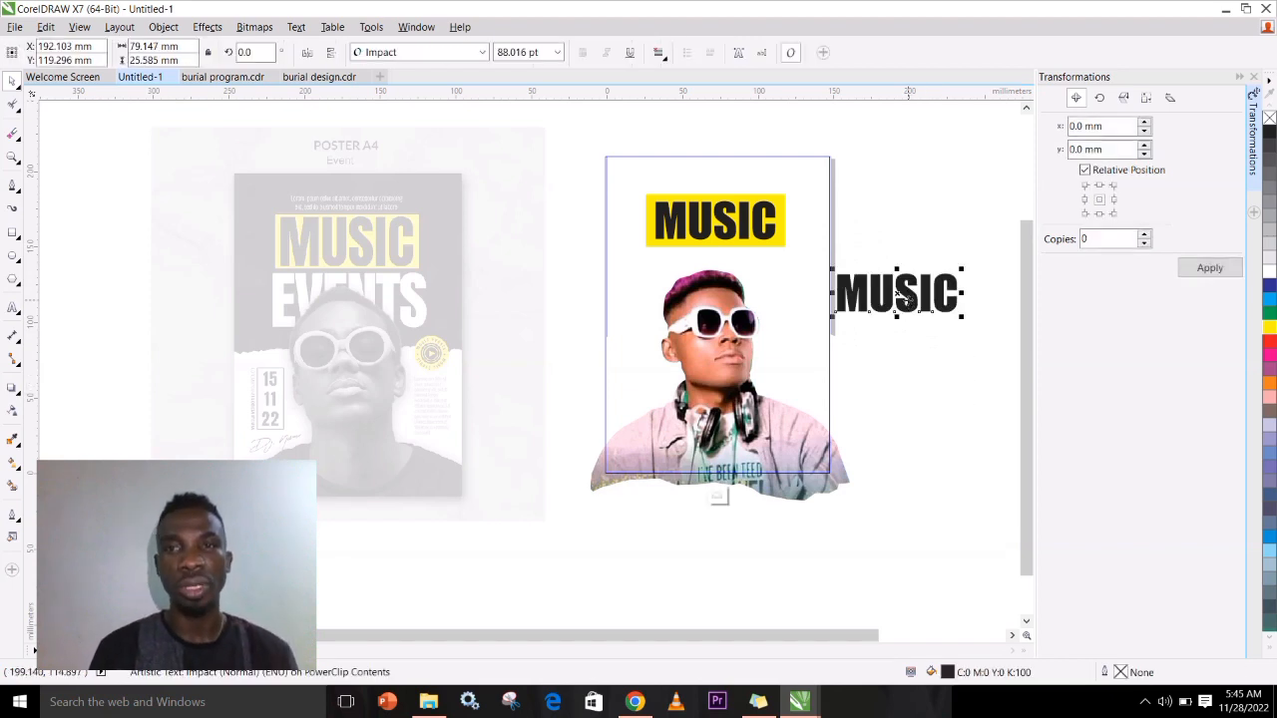
pyautogui.hotkey('ctrl', 'd')
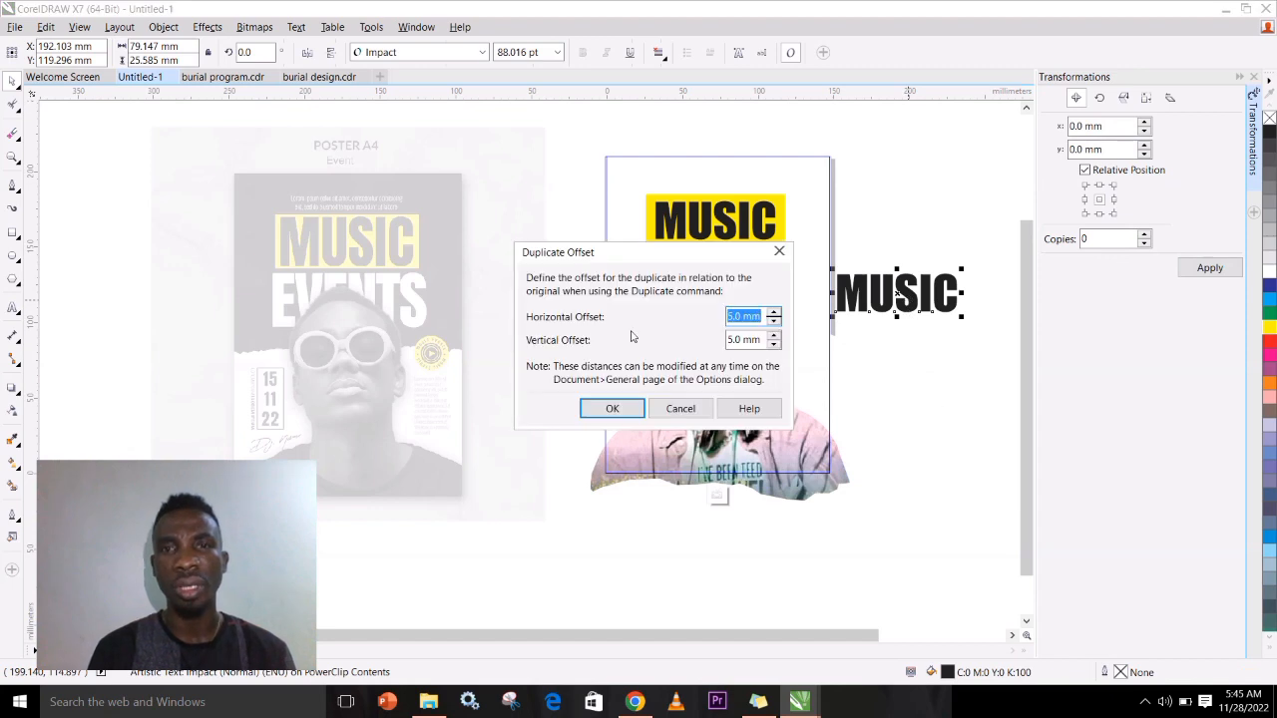
pyautogui.click(611, 408)
pyautogui.moveTo(890, 287); pyautogui.dragTo(896, 200)
pyautogui.press('Delete')
pyautogui.click(885, 308)
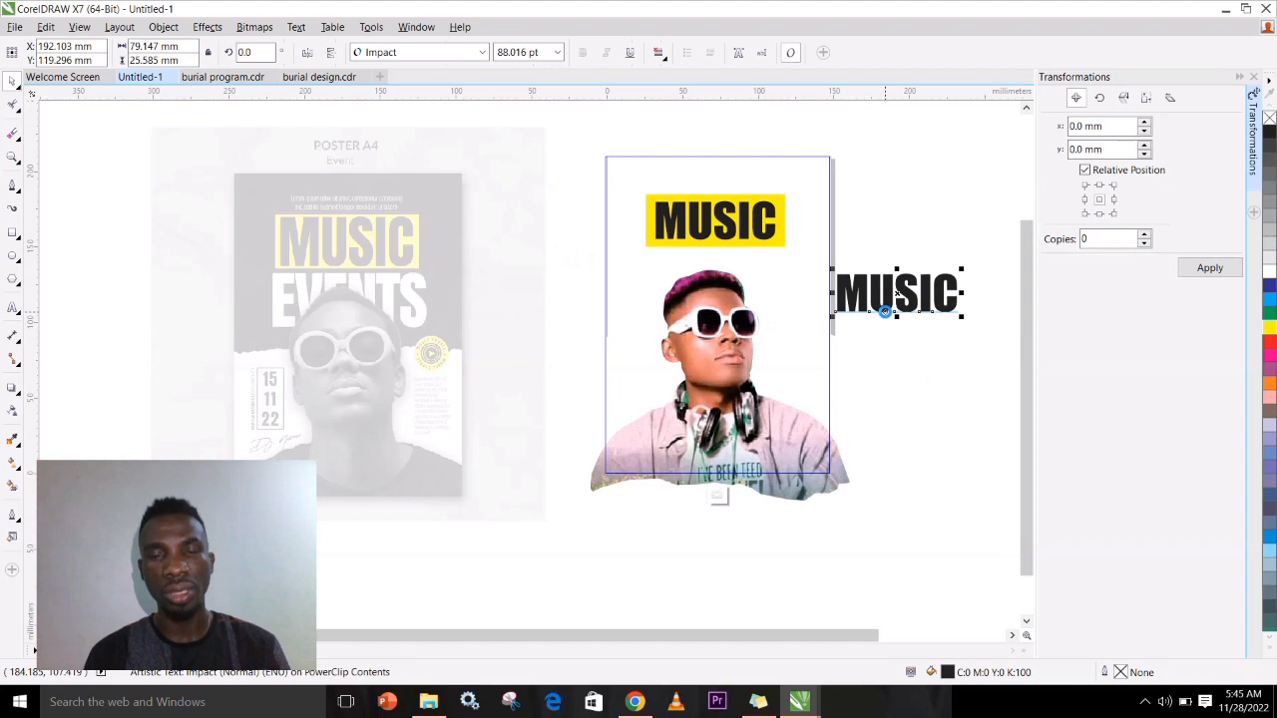
pyautogui.click(927, 399)
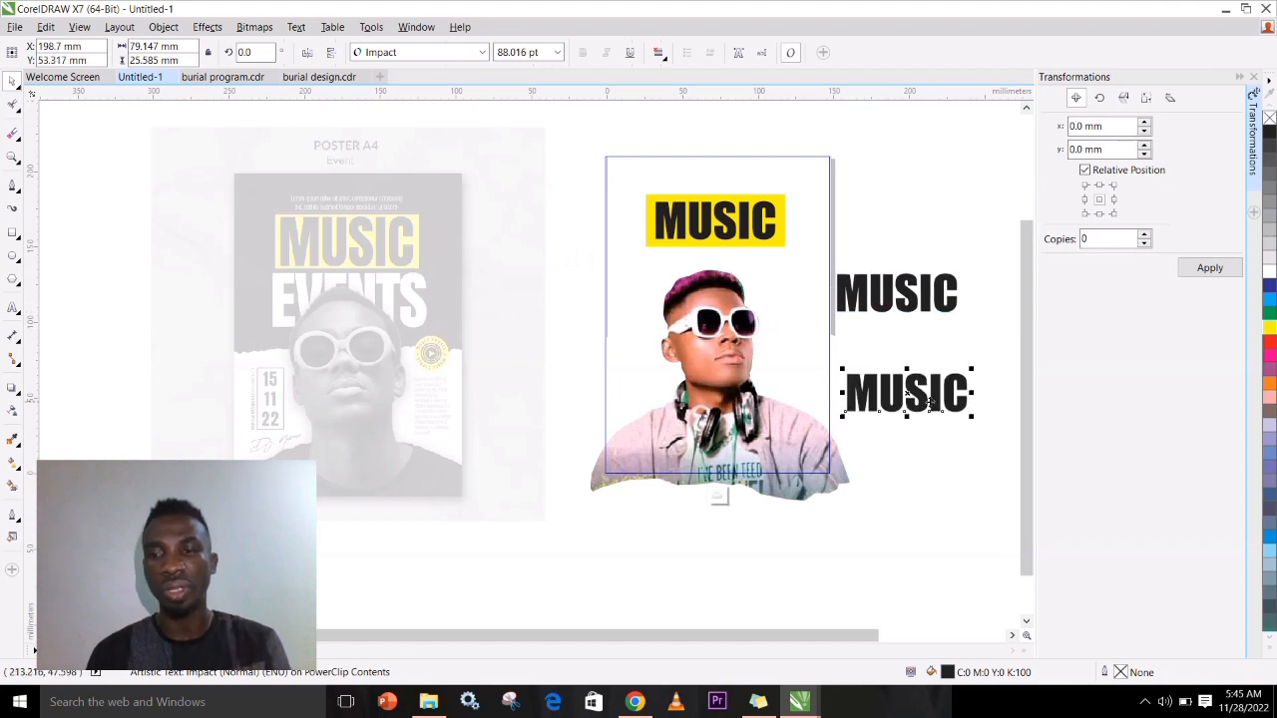
pyautogui.press('Delete')
# - Replace the wording of the MUSIC copy beside the poster with "EVENTS"
pyautogui.click(893, 291)
pyautogui.doubleClick(895, 291)
pyautogui.moveTo(834, 291); pyautogui.dragTo(996, 296)
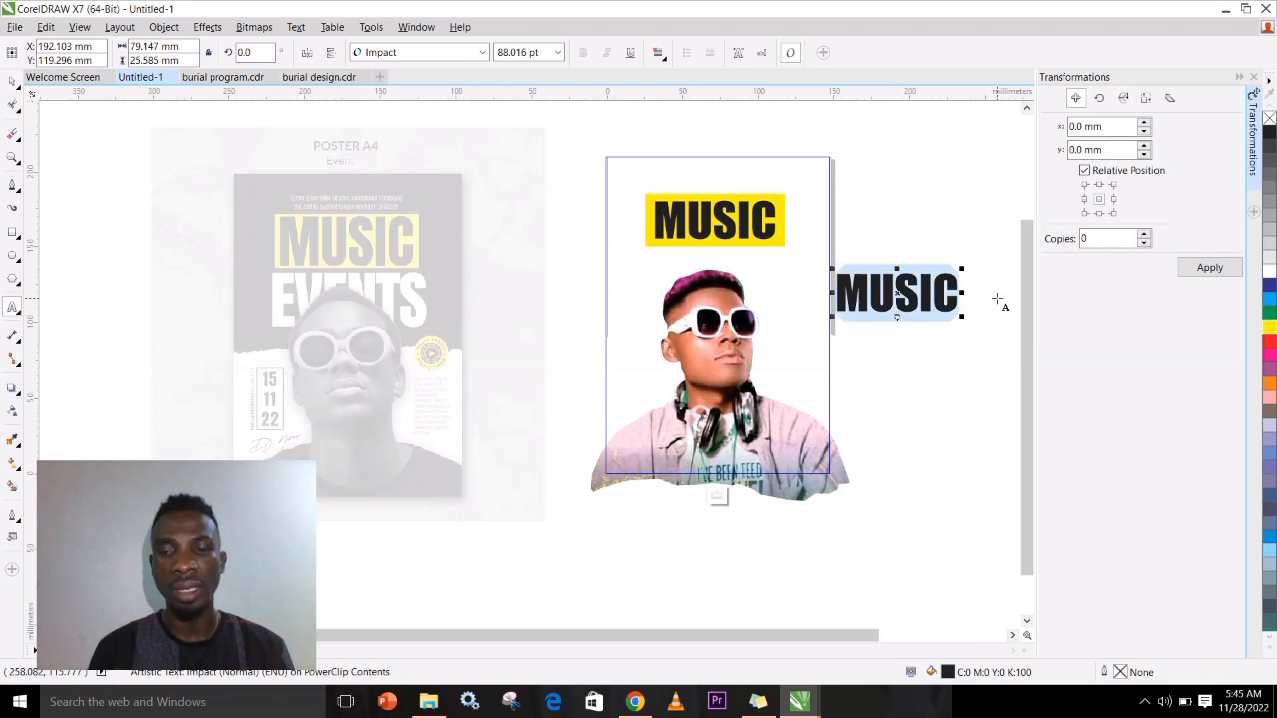
pyautogui.press('Delete')
pyautogui.write('EVENTS')
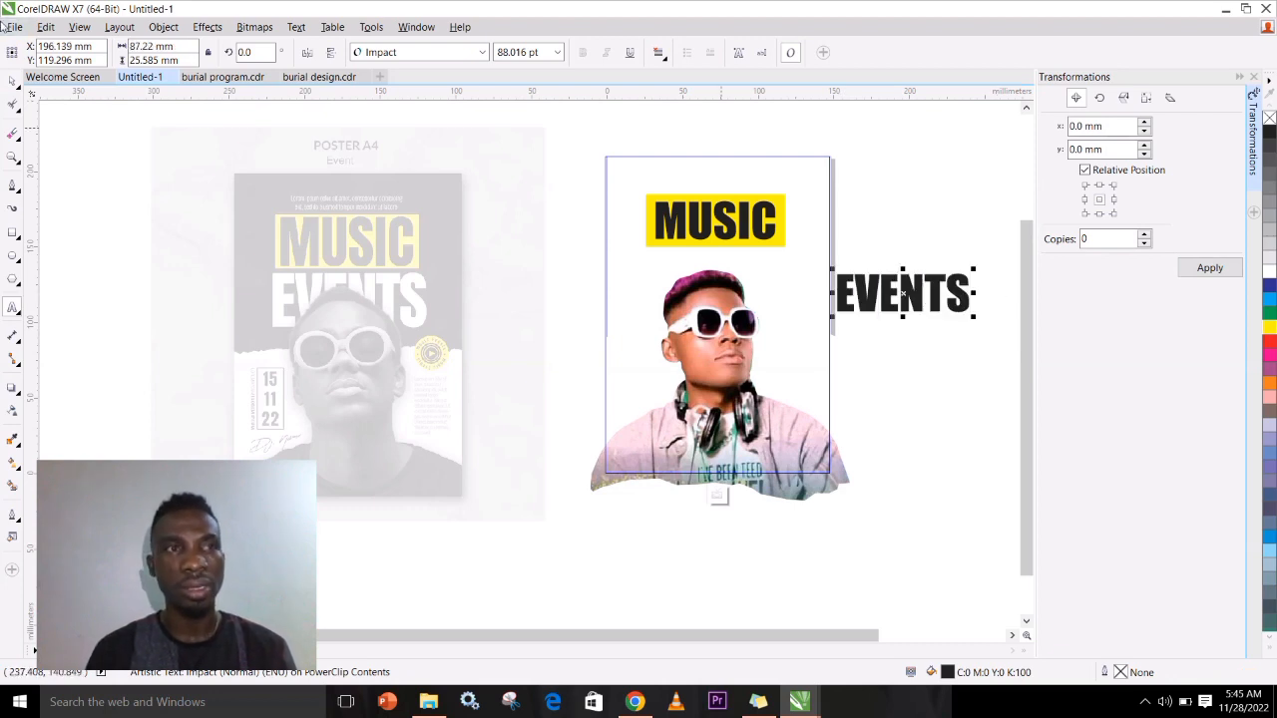
# - Move the EVENTS text directly beneath the MUSIC block and enlarge it to about 95.7 pt
pyautogui.click(12, 80)
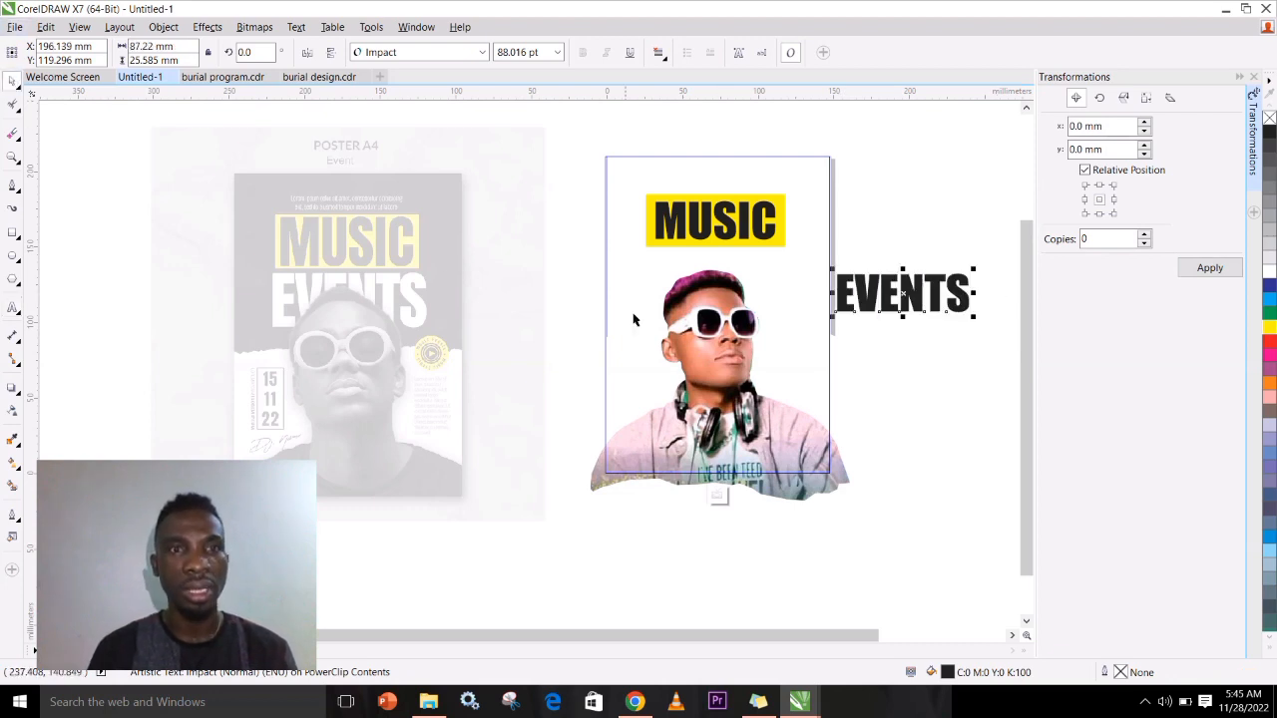
pyautogui.moveTo(962, 299); pyautogui.dragTo(778, 279)
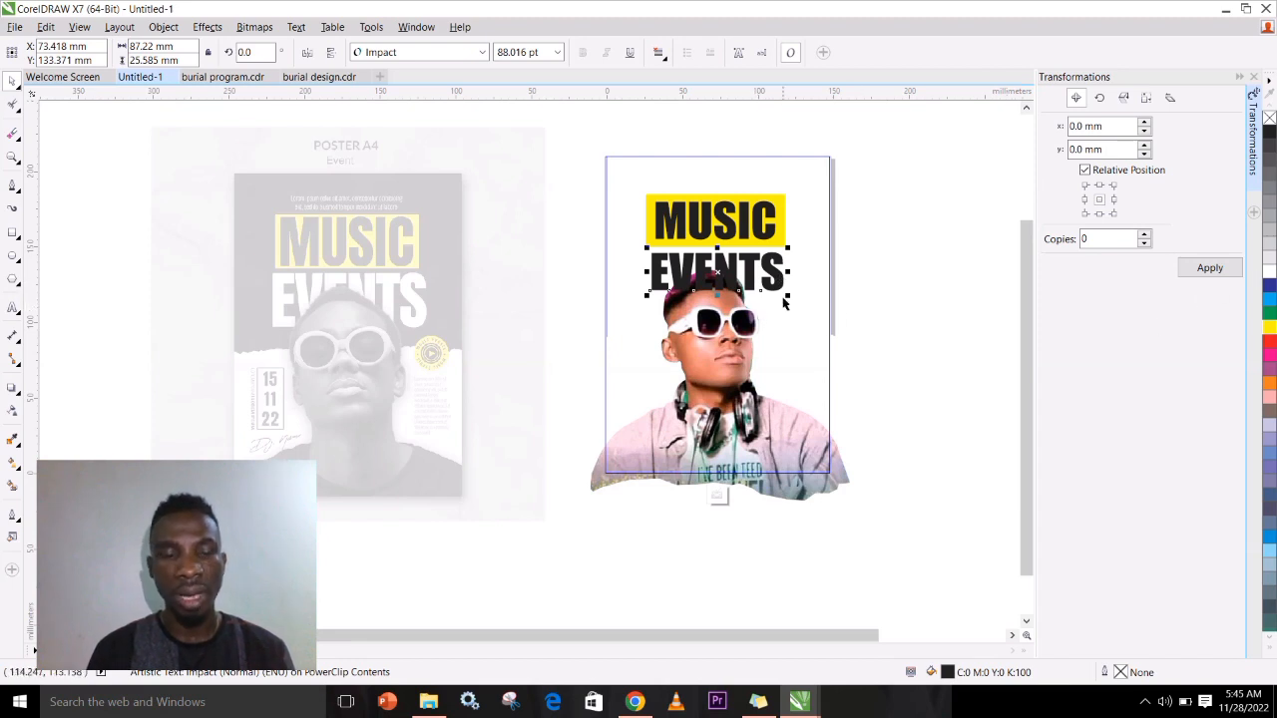
pyautogui.moveTo(788, 296)
pyautogui.mouseDown()
pyautogui.moveTo(806, 297)
pyautogui.moveTo(792, 302)
pyautogui.mouseUp()
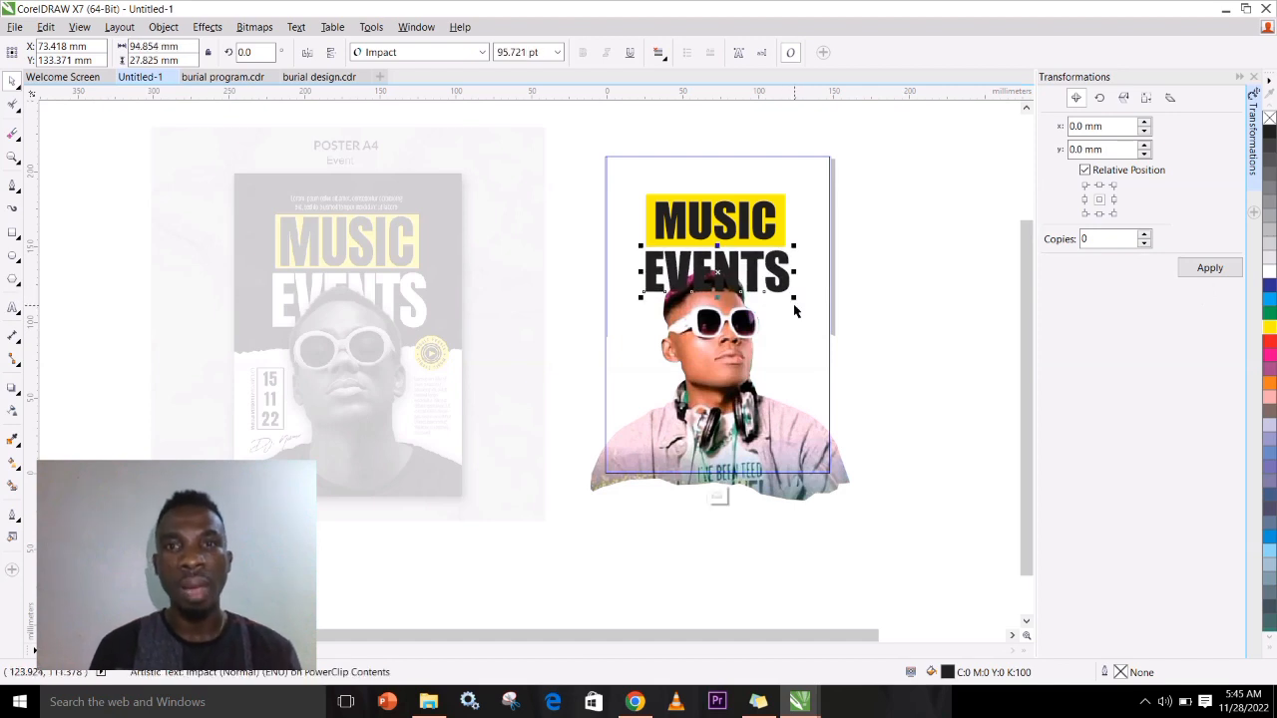
# - Nudge the EVENTS text down by about 2.3 mm to leave a gap below the yellow block
pyautogui.press('Down')
pyautogui.press('Down')
pyautogui.press('Down')
pyautogui.press('Down')
pyautogui.press('Down')
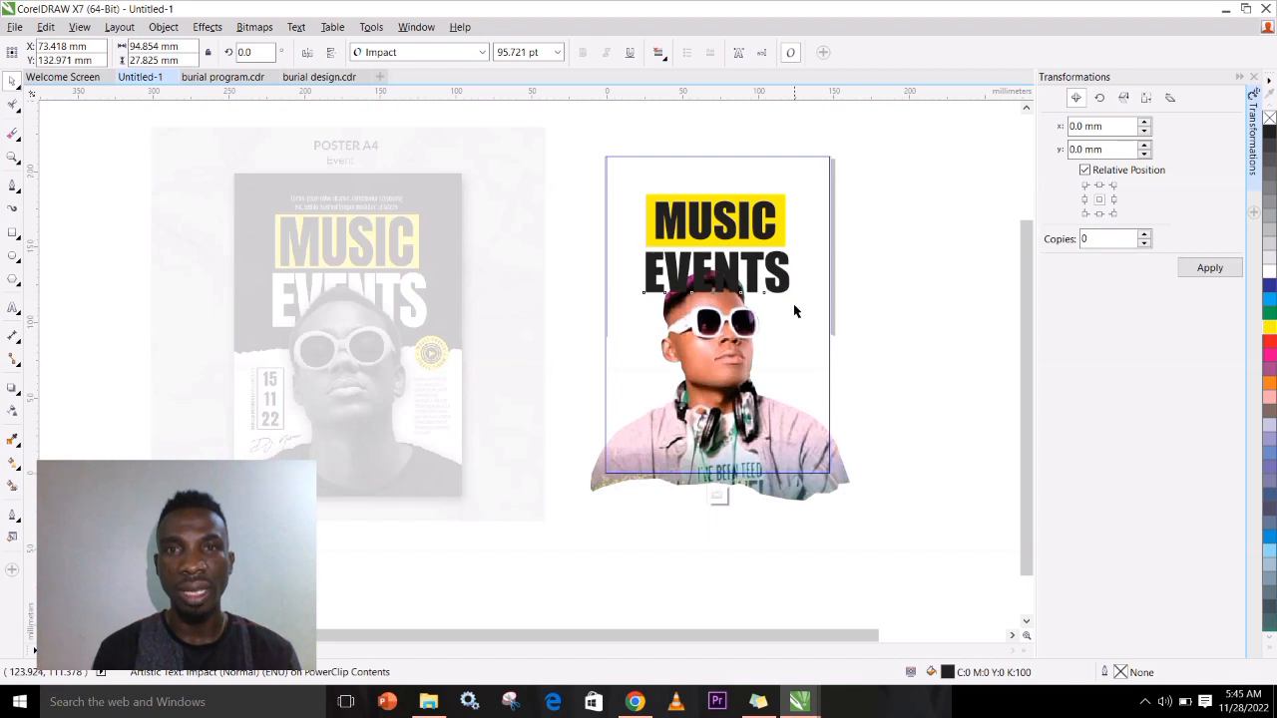
pyautogui.press('Down')
pyautogui.press('Down')
pyautogui.press('Down')
pyautogui.press('Down')
pyautogui.press('Down')
pyautogui.press('Down')
pyautogui.press('Down')
pyautogui.press('Down')
pyautogui.press('Down')
pyautogui.press('Down')
pyautogui.press('Down')
pyautogui.press('Down')
pyautogui.press('Down')
pyautogui.press('Down')
pyautogui.press('Down')
pyautogui.press('Down')
pyautogui.press('Down')
pyautogui.press('Down')
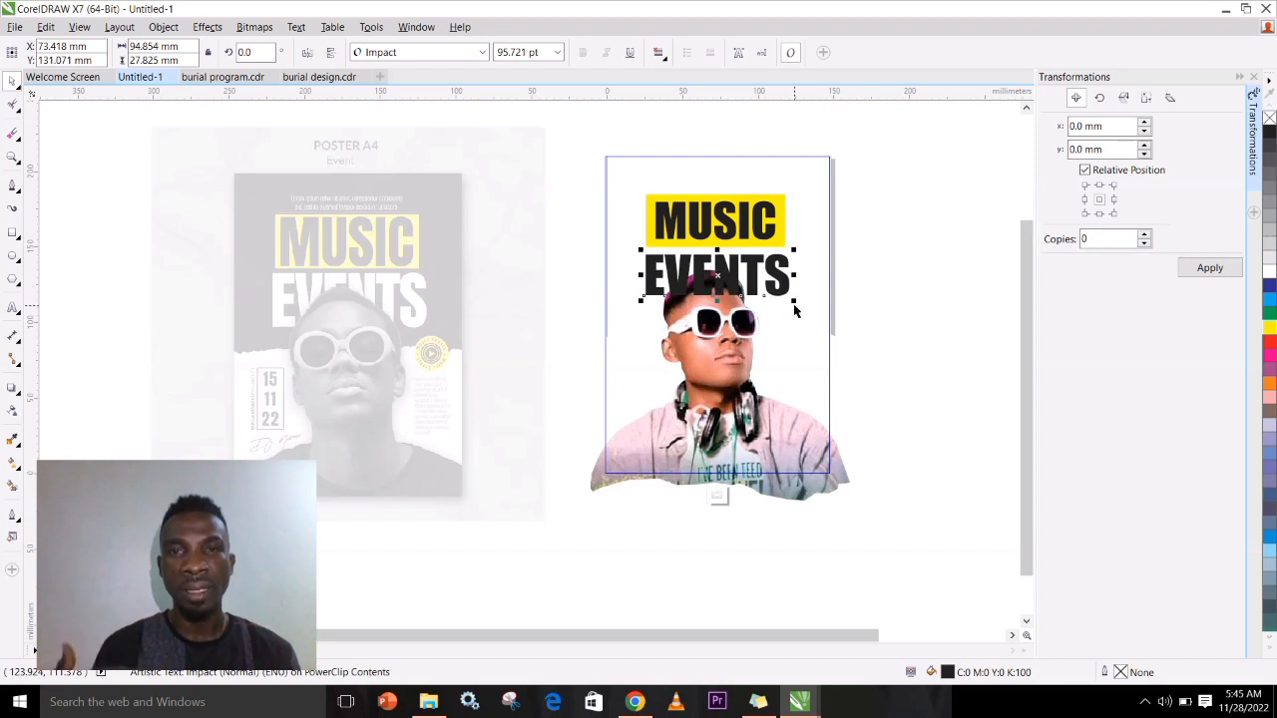
# - Reorder the EVENTS text so that it sits behind the man's cut-out
pyautogui.click(164, 27)
pyautogui.moveTo(199, 220)
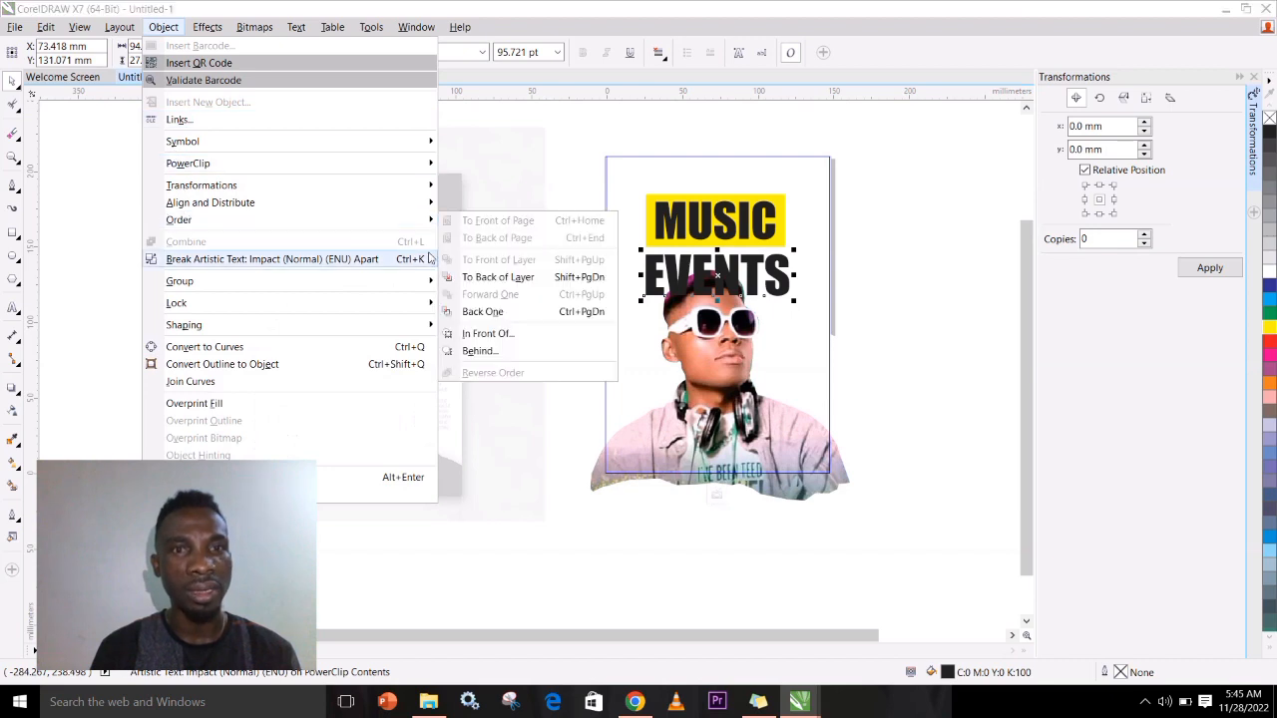
pyautogui.click(479, 351)
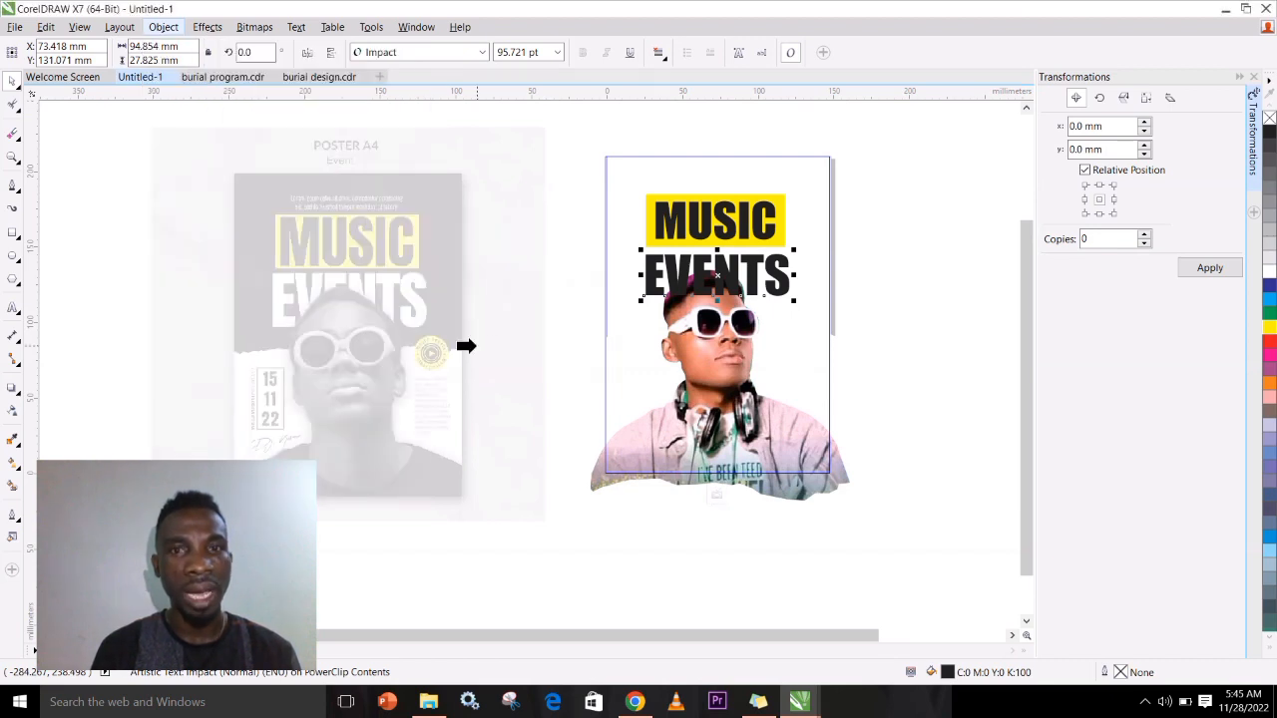
pyautogui.click(701, 344)
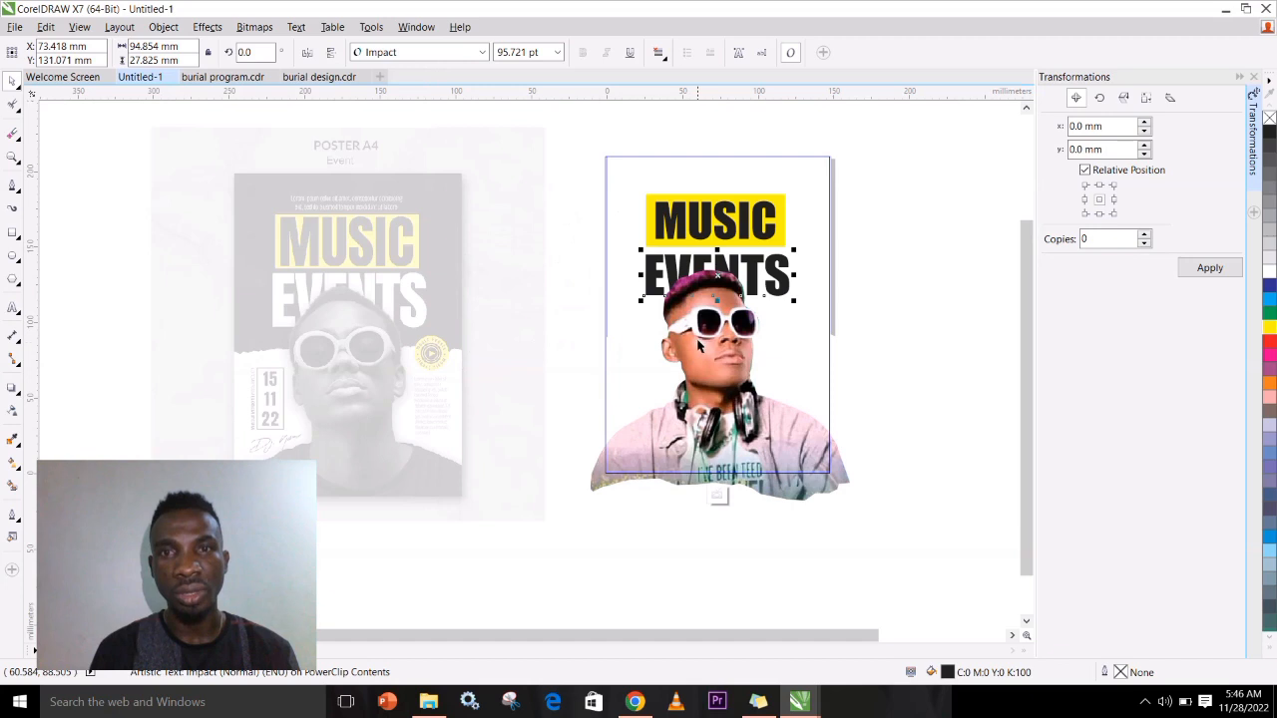
pyautogui.click(885, 267)
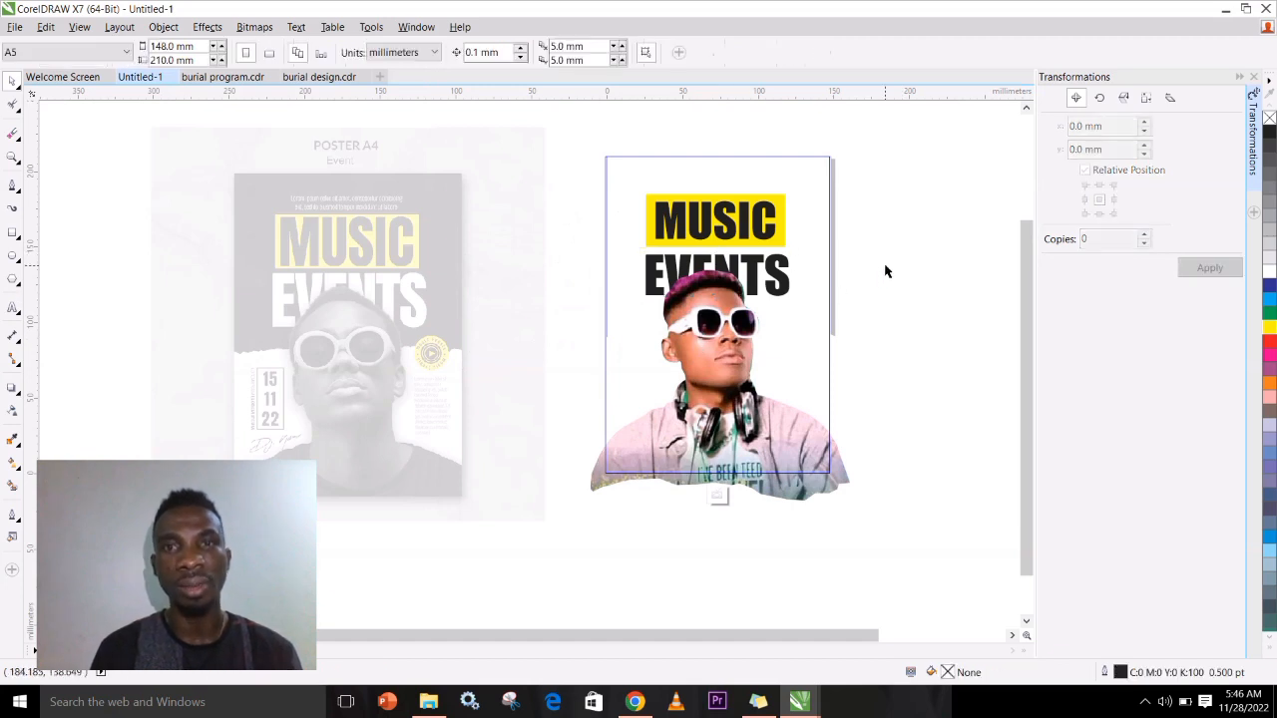
# - Fill the EVENTS text with white and finish editing the PowerClip contents
pyautogui.click(789, 296)
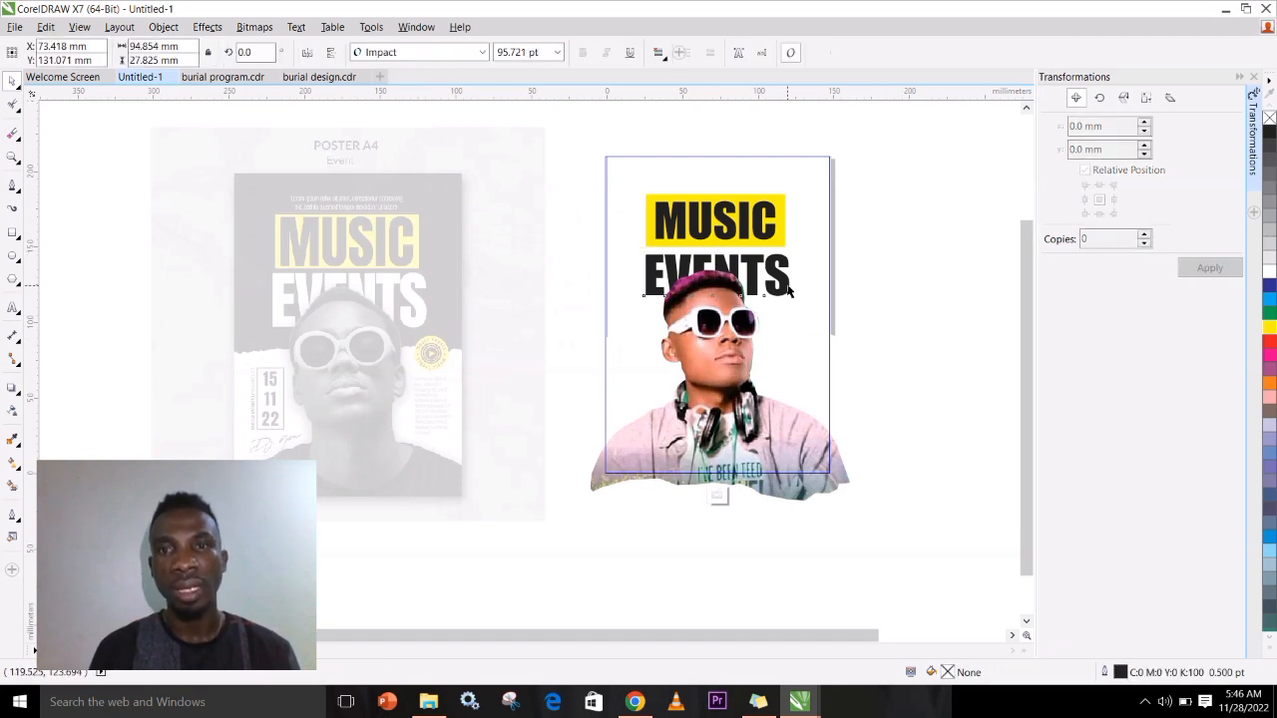
pyautogui.click(1265, 273)
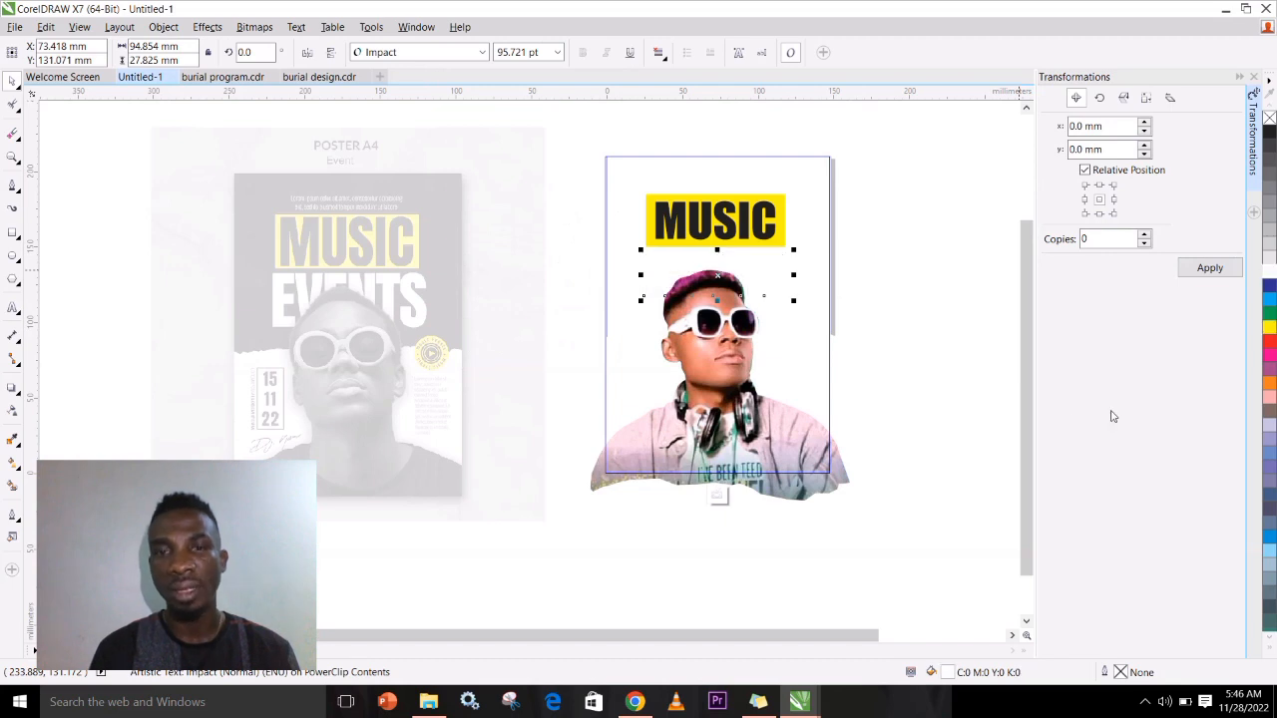
pyautogui.click(712, 495)
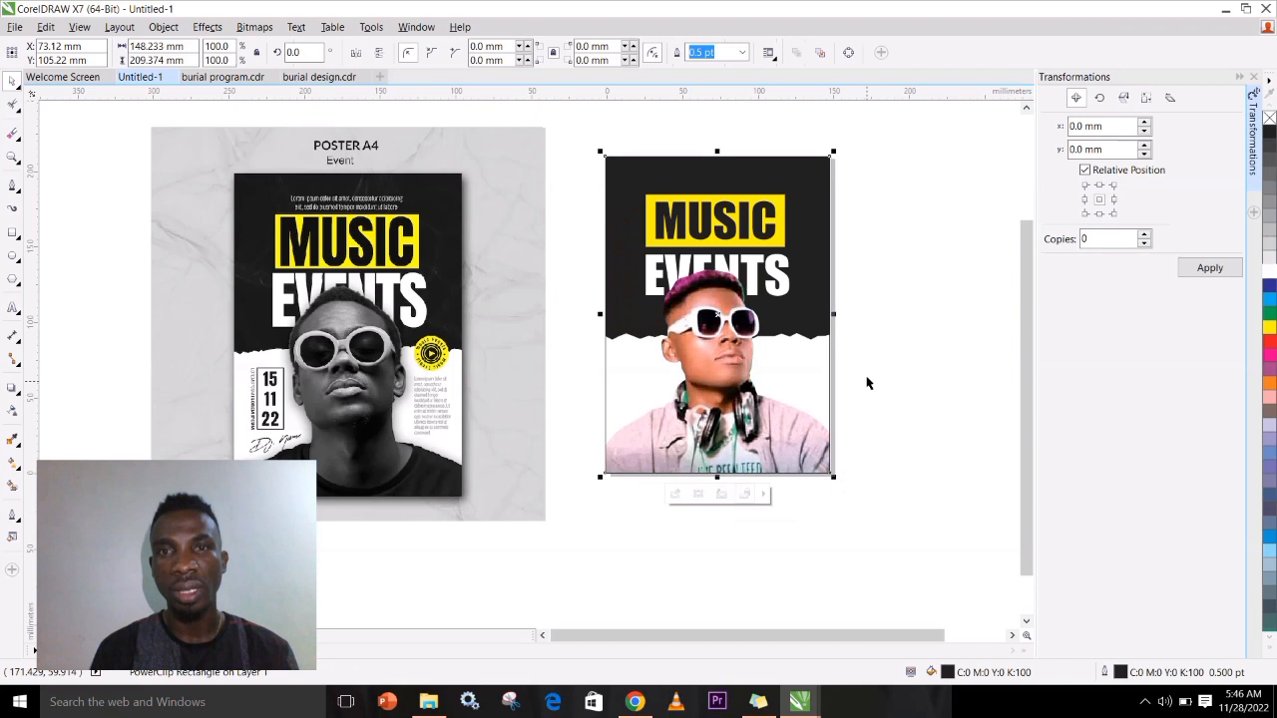
pyautogui.click(899, 337)
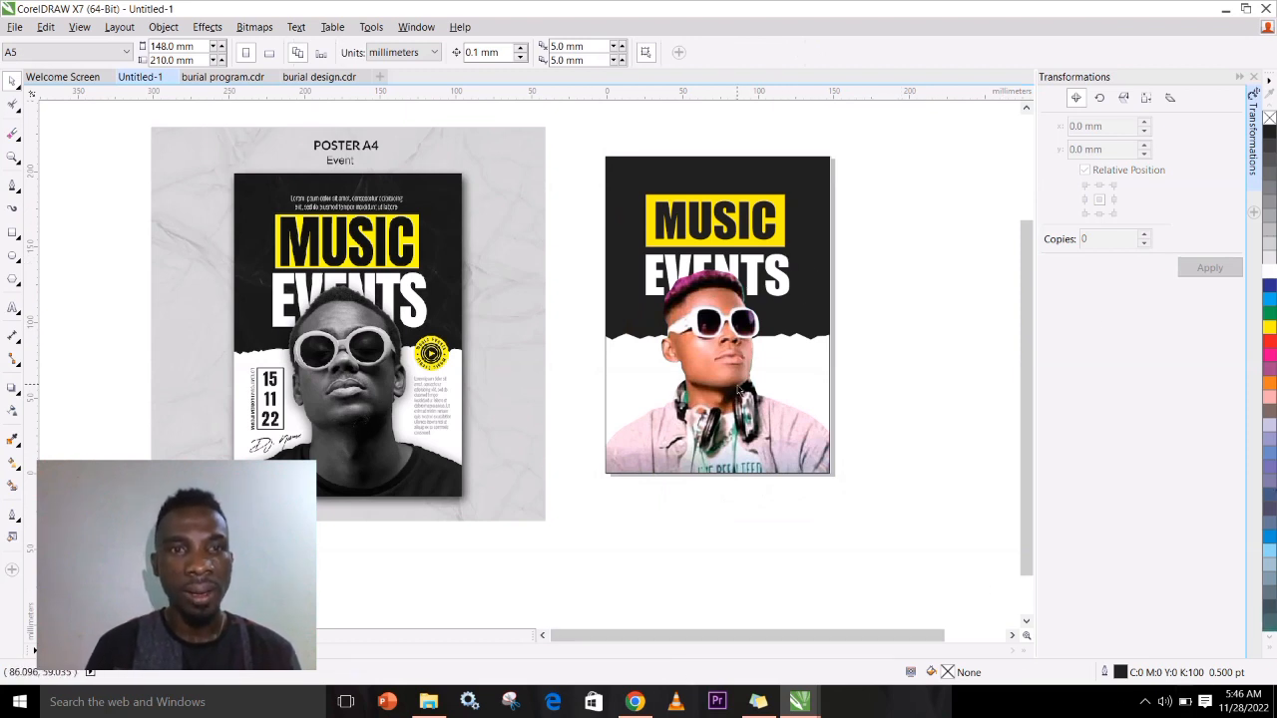
# - Move the round yellow badge from beside the page onto the poster's torn edge, right of the man's face
pyautogui.press('h')
pyautogui.moveTo(816, 319); pyautogui.dragTo(460, 307)
pyautogui.moveTo(536, 272); pyautogui.dragTo(567, 305)
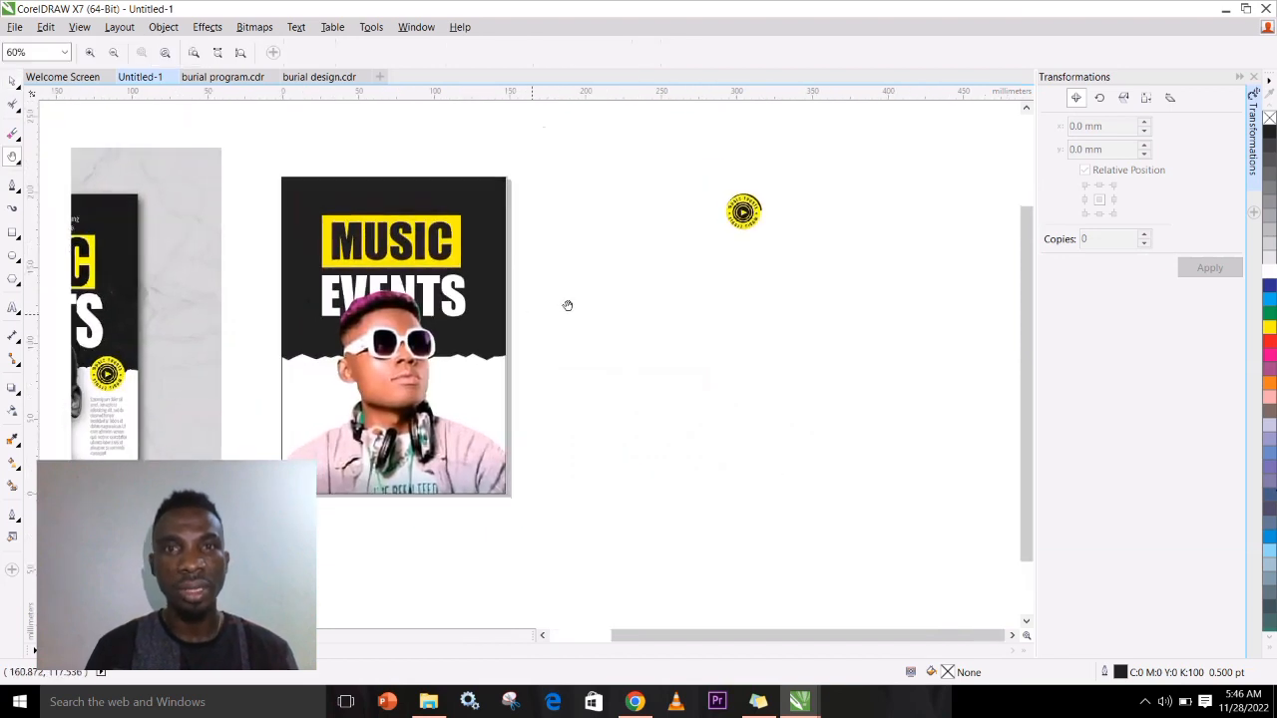
pyautogui.click(12, 80)
pyautogui.moveTo(743, 225); pyautogui.dragTo(701, 259)
pyautogui.moveTo(743, 212); pyautogui.dragTo(478, 360)
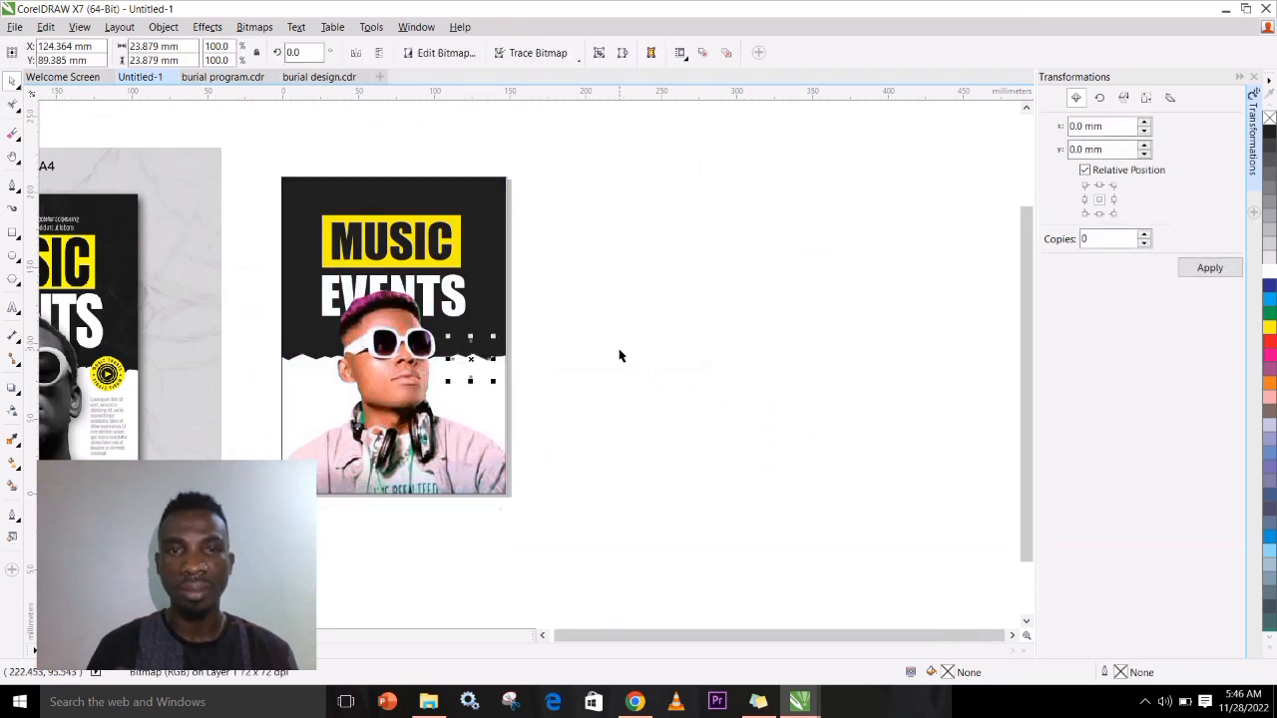
# - Bring the round badge to the front of the page
pyautogui.click(163, 27)
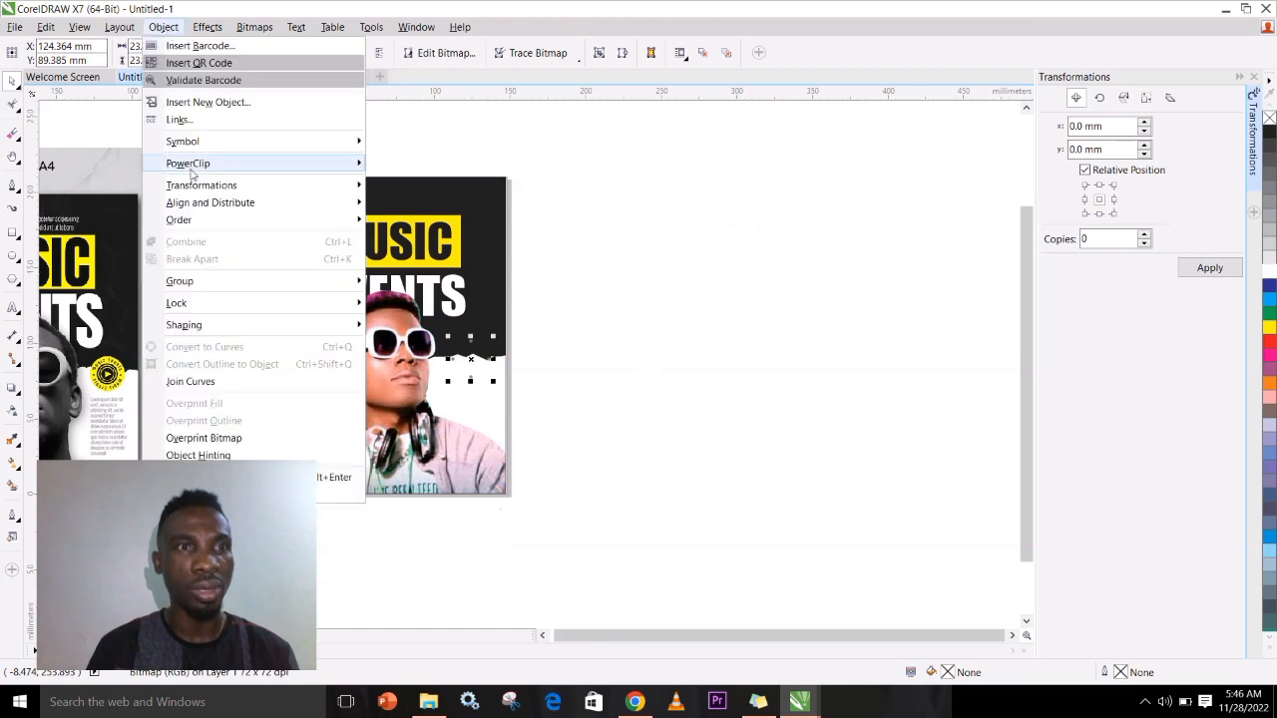
pyautogui.moveTo(204, 220)
pyautogui.click(413, 223)
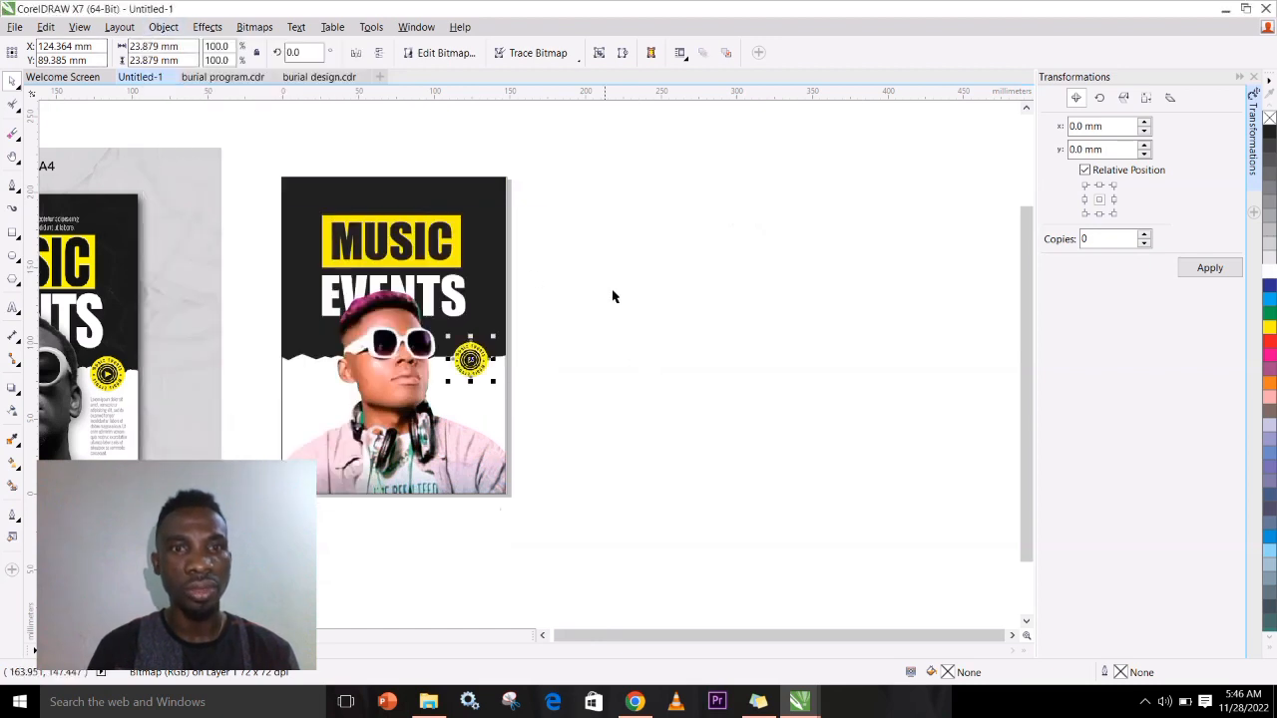
pyautogui.click(607, 301)
# - Draw an upright rectangle about 12.8 × 36.1 mm on the white section, left of the man's face, for the date
pyautogui.press('h')
pyautogui.moveTo(342, 311); pyautogui.dragTo(613, 229)
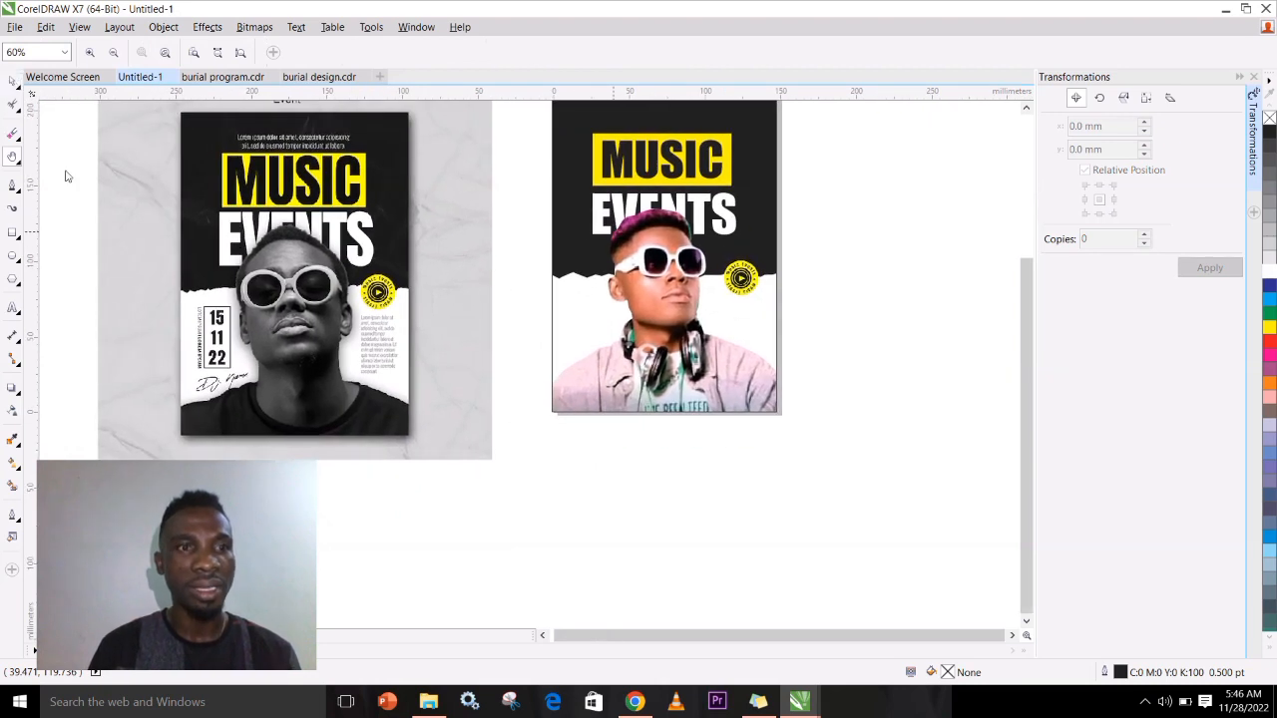
pyautogui.click(12, 81)
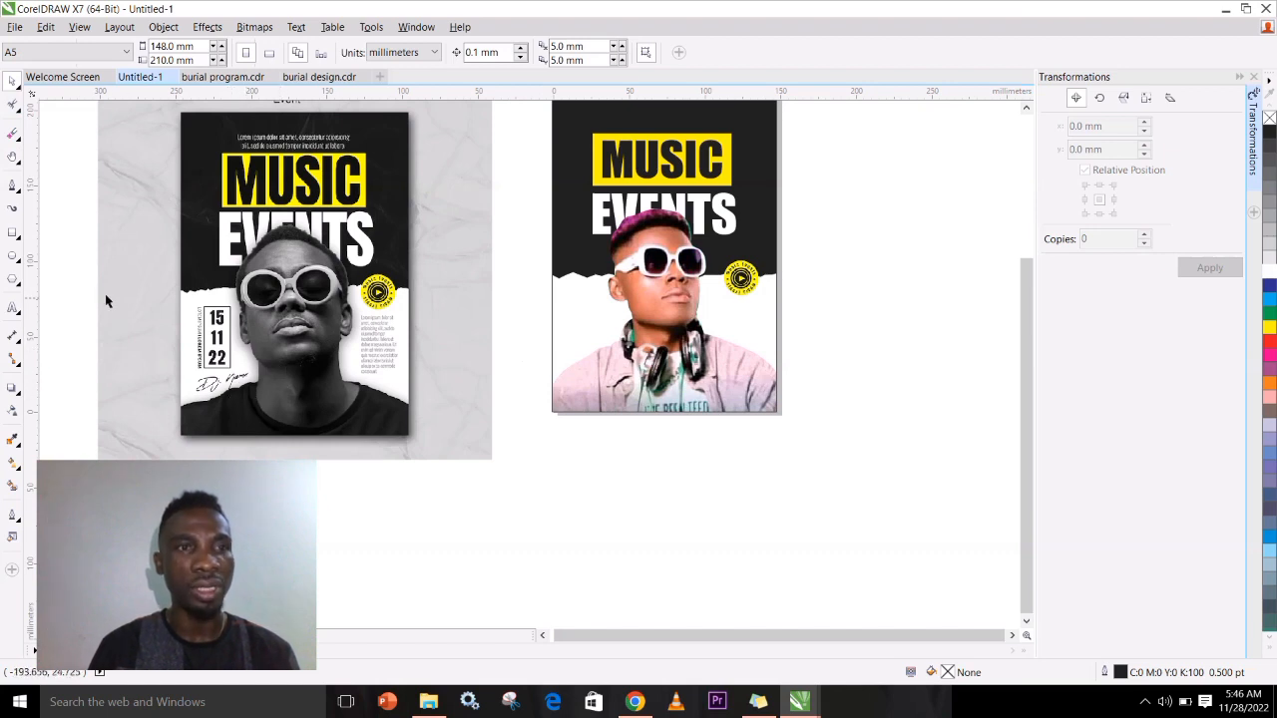
pyautogui.click(12, 231)
pyautogui.moveTo(582, 289); pyautogui.dragTo(604, 346)
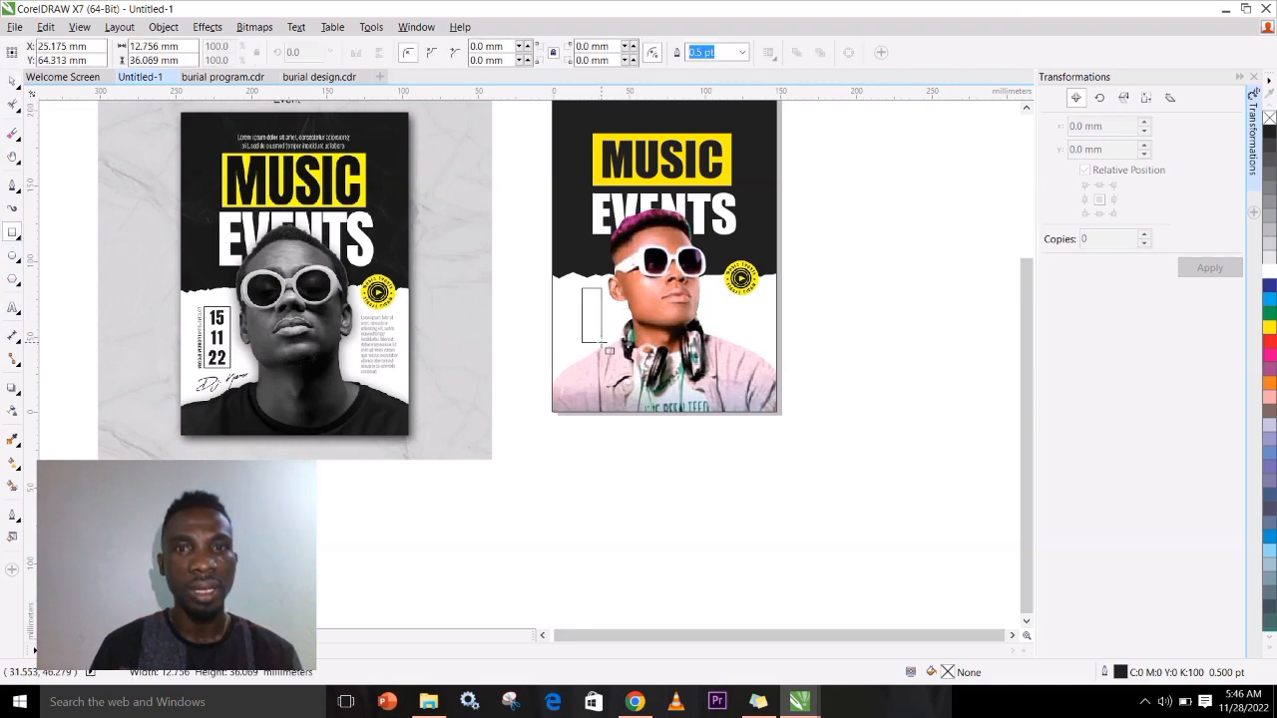
pyautogui.click(17, 106)
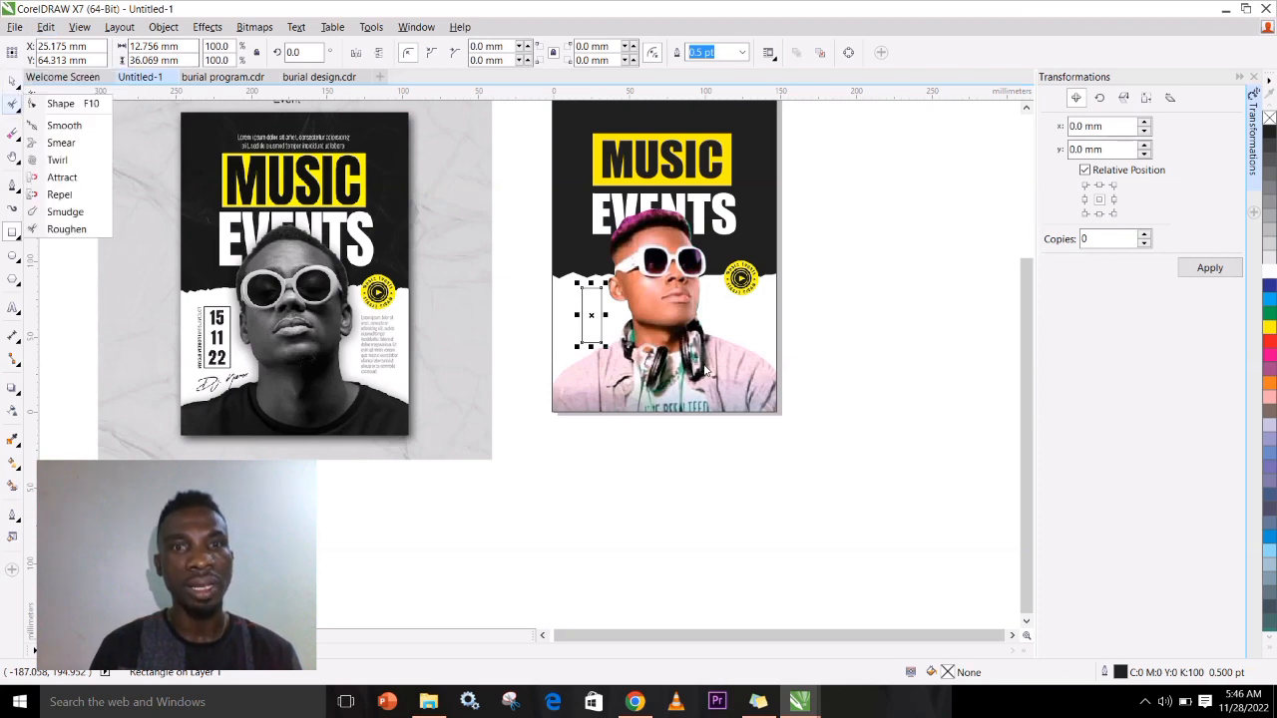
# - Open the poster's PowerClip contents for editing and enlarge the man's photo to about 175.4 × 156 mm
pyautogui.click(744, 346)
pyautogui.click(12, 81)
pyautogui.click(746, 213)
pyautogui.rightClick(746, 213)
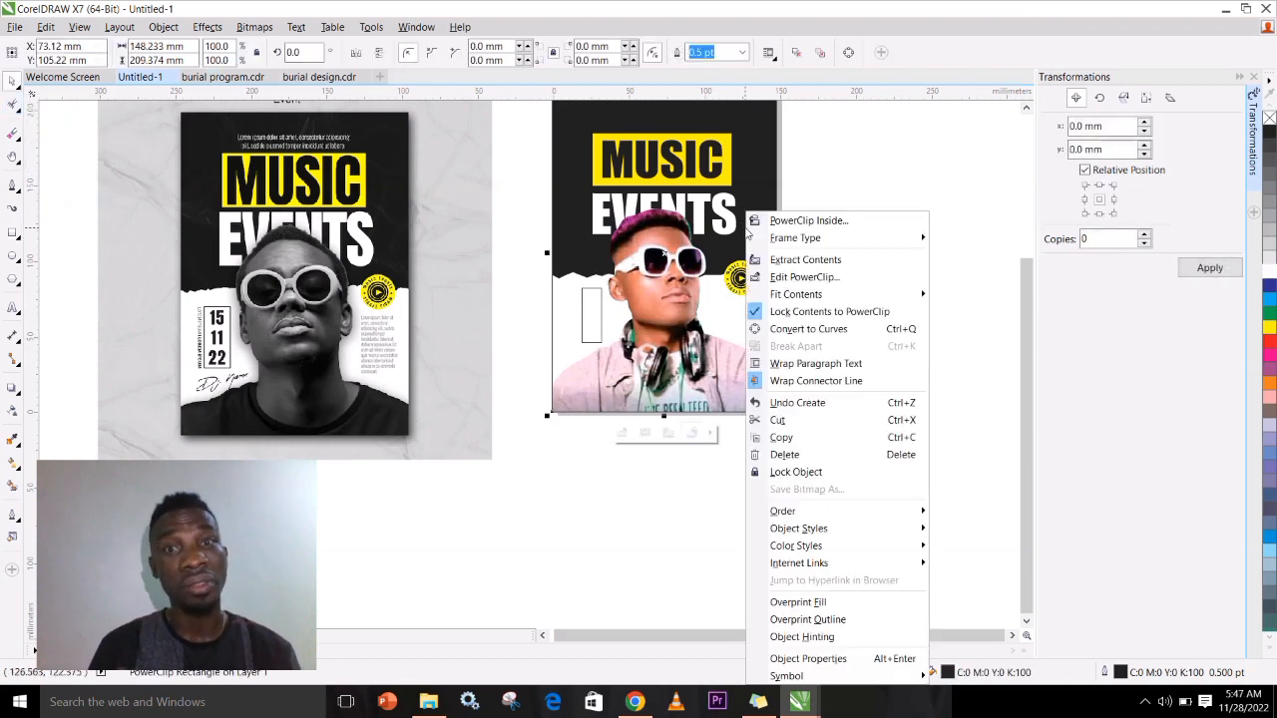
pyautogui.click(809, 223)
pyautogui.click(540, 225)
pyautogui.rightClick(765, 123)
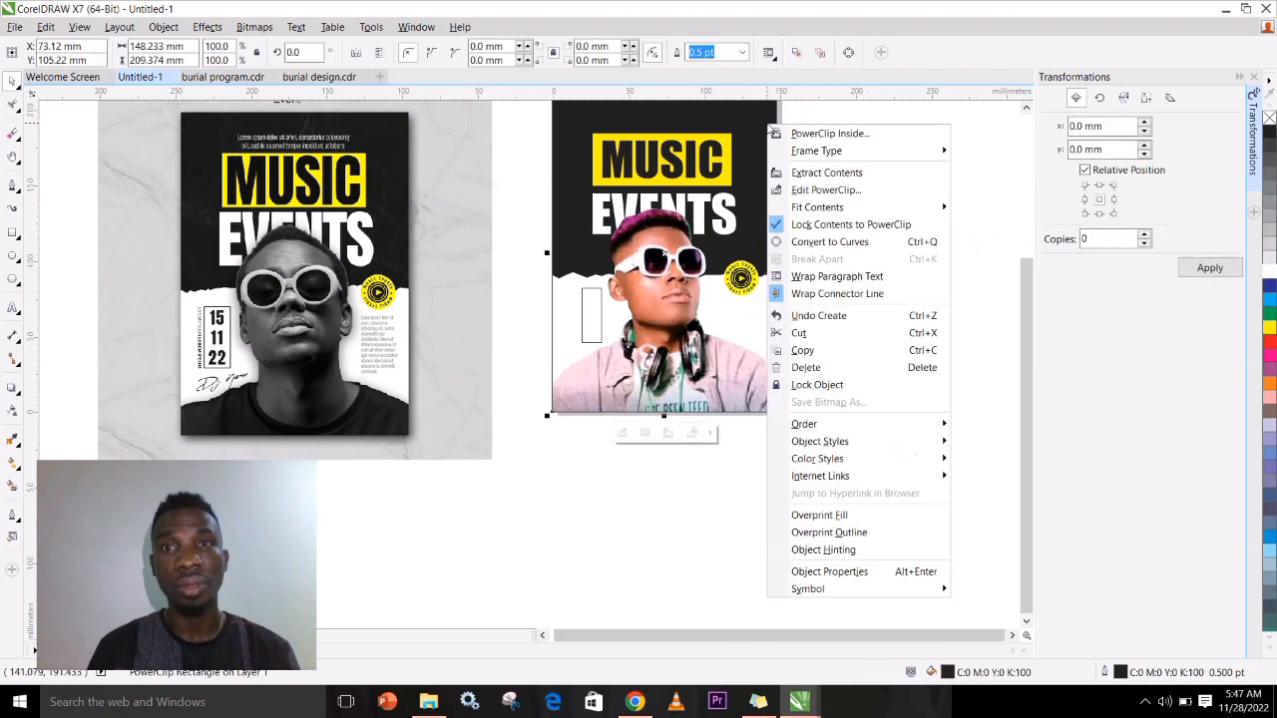
pyautogui.click(816, 190)
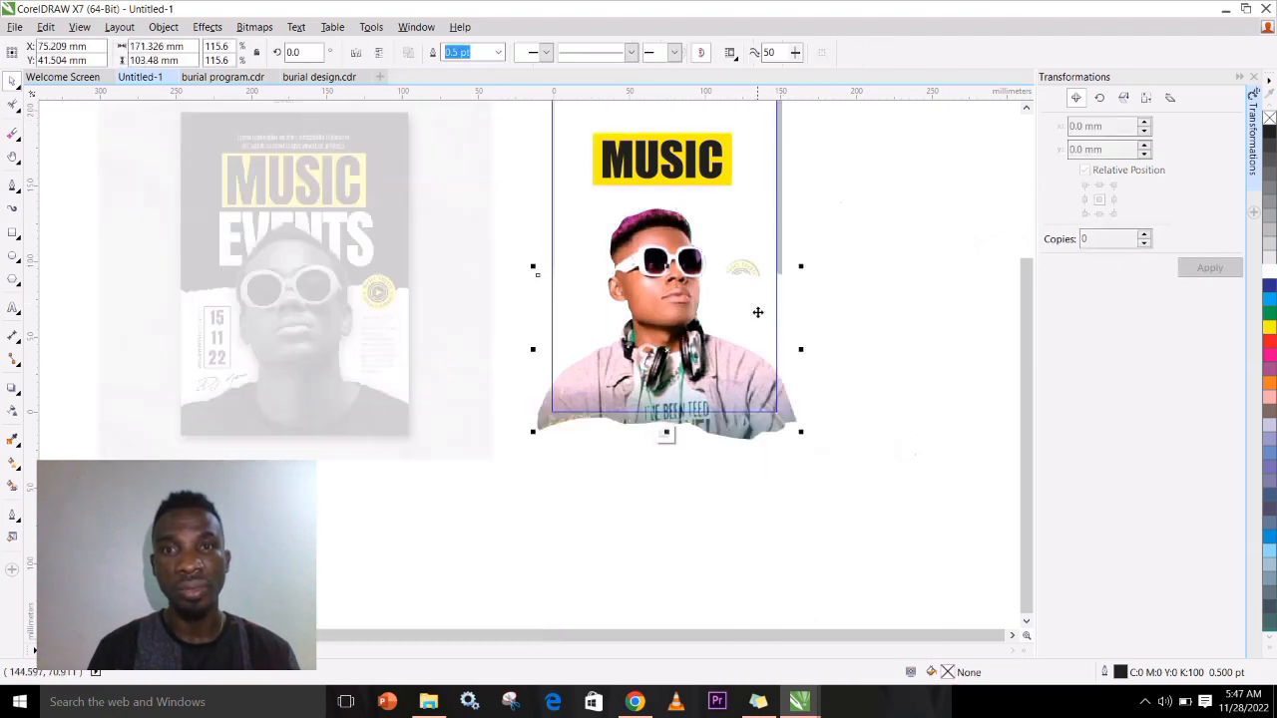
pyautogui.click(675, 243)
pyautogui.moveTo(800, 205); pyautogui.dragTo(806, 198)
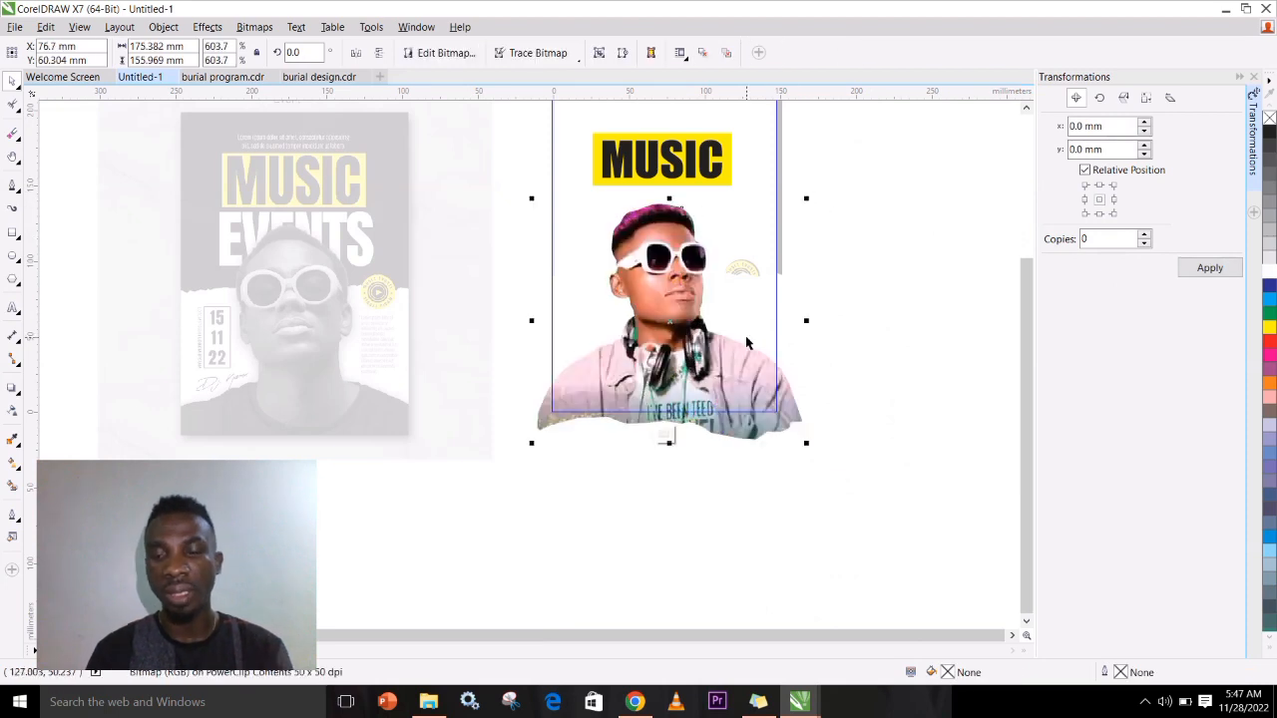
# - Stretch the white torn-paper shape upward to about 107.1 mm tall and finish editing the PowerClip contents
pyautogui.click(834, 280)
pyautogui.click(769, 293)
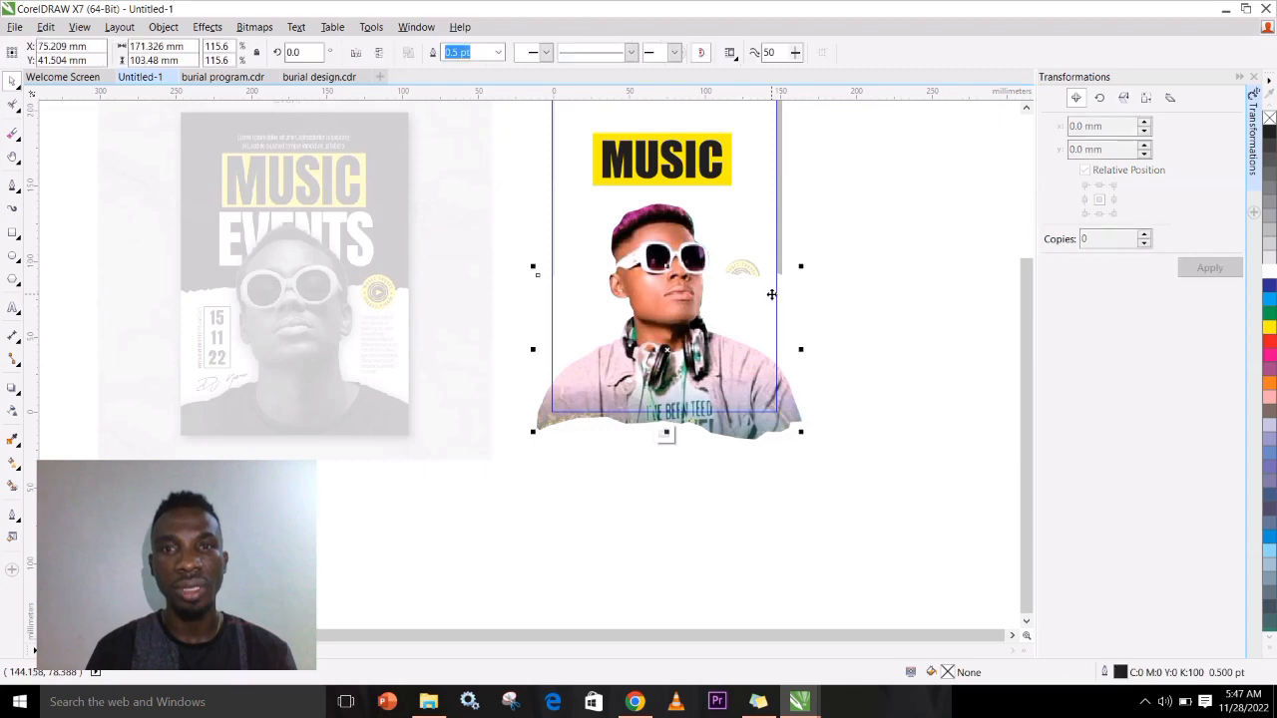
pyautogui.moveTo(665, 267); pyautogui.dragTo(665, 260)
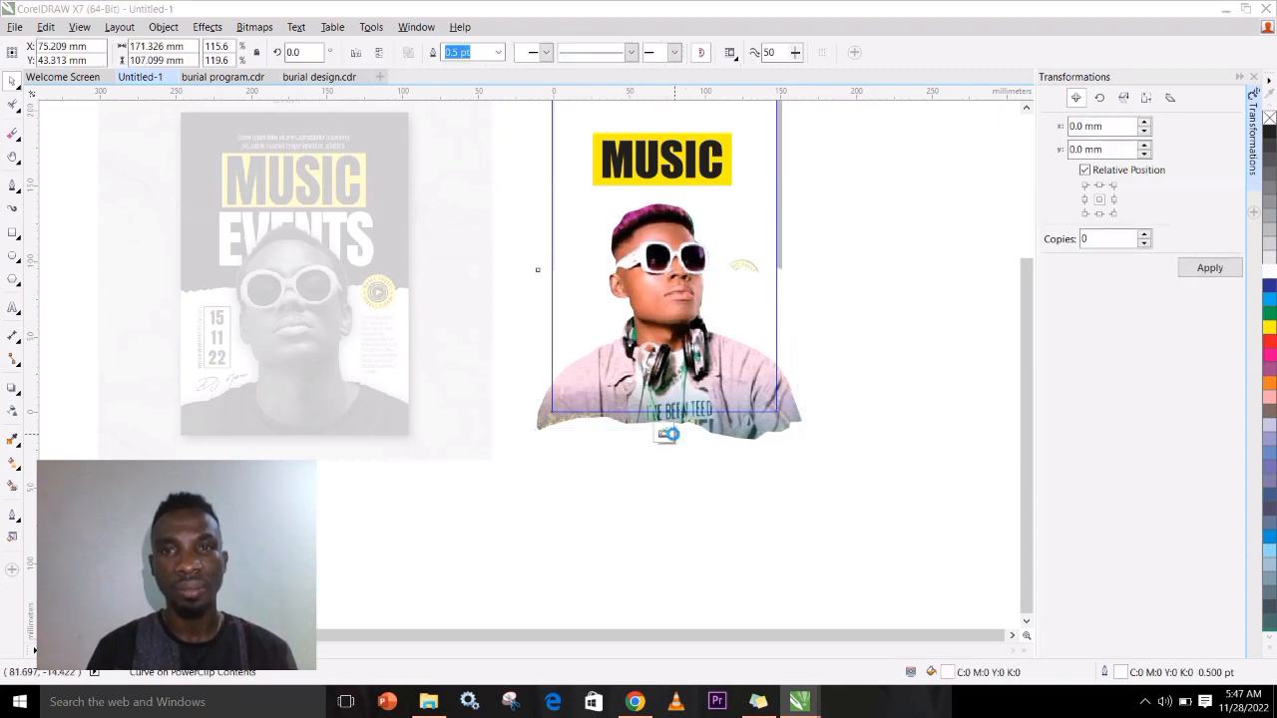
pyautogui.click(663, 433)
# - Move the round yellow badge slightly upward on the poster's torn edge, beside the man's face
pyautogui.moveTo(884, 225); pyautogui.dragTo(669, 342)
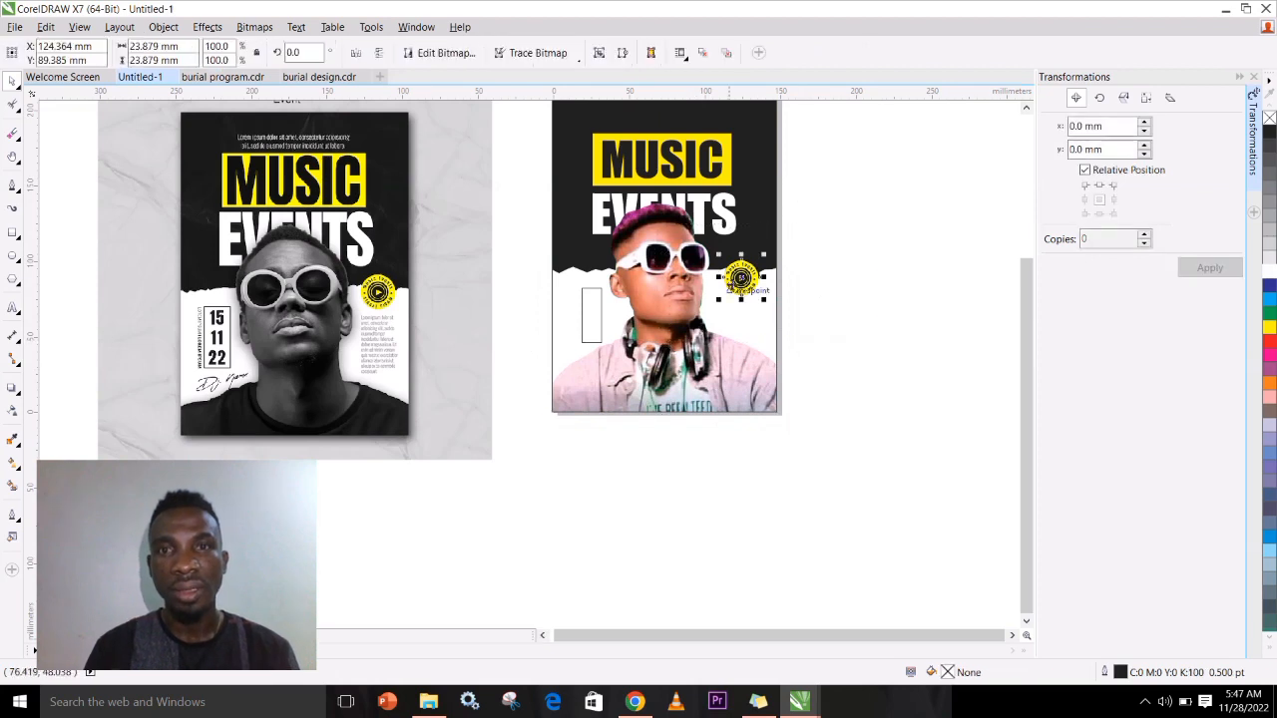
pyautogui.moveTo(741, 280); pyautogui.dragTo(740, 270)
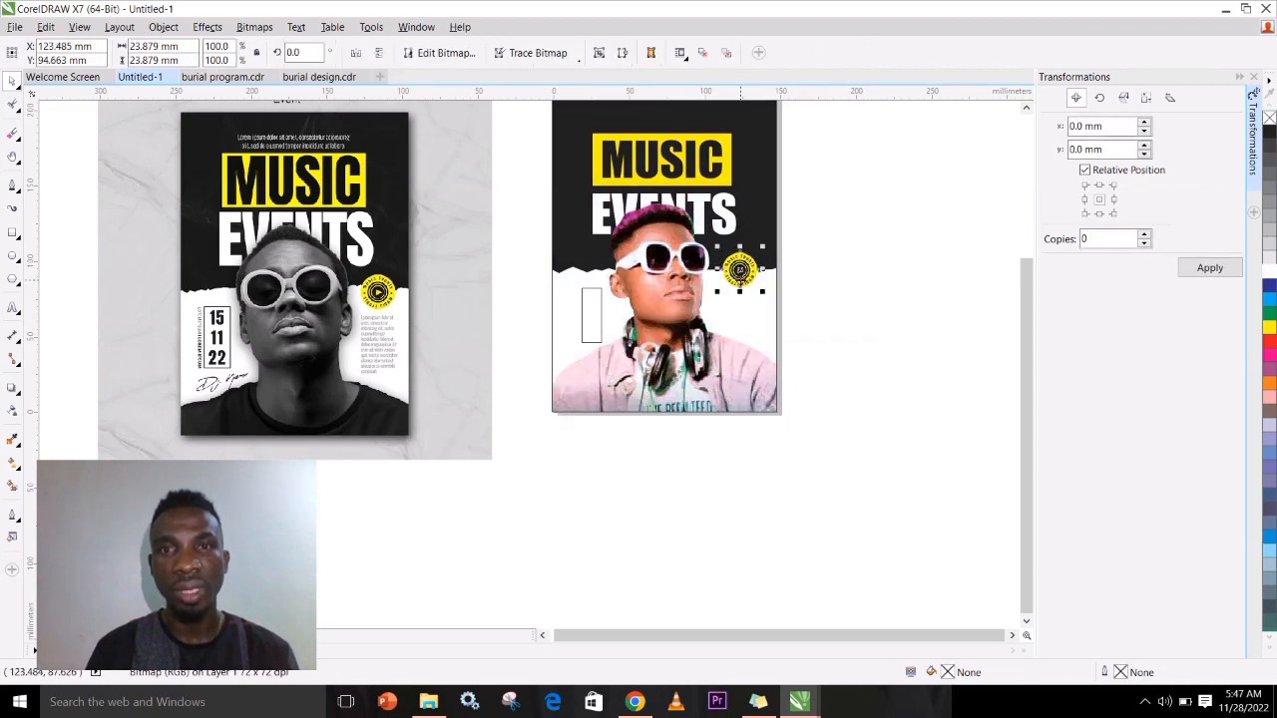
pyautogui.click(873, 296)
# - Shift the date rectangle slightly toward the poster's left edge and enlarge it to about 14.1 × 40 mm
pyautogui.moveTo(594, 329)
pyautogui.mouseDown()
pyautogui.moveTo(585, 318)
pyautogui.moveTo(602, 347)
pyautogui.mouseUp()
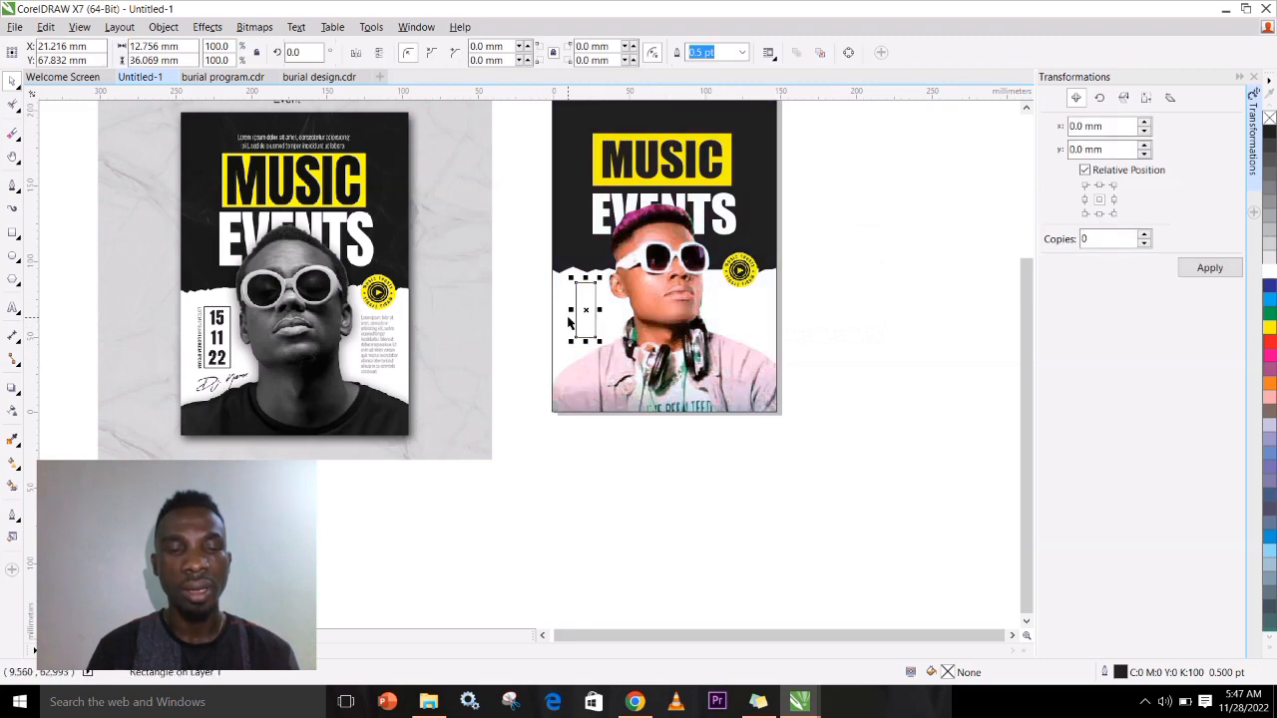
pyautogui.press('z')
pyautogui.moveTo(499, 227); pyautogui.dragTo(858, 445)
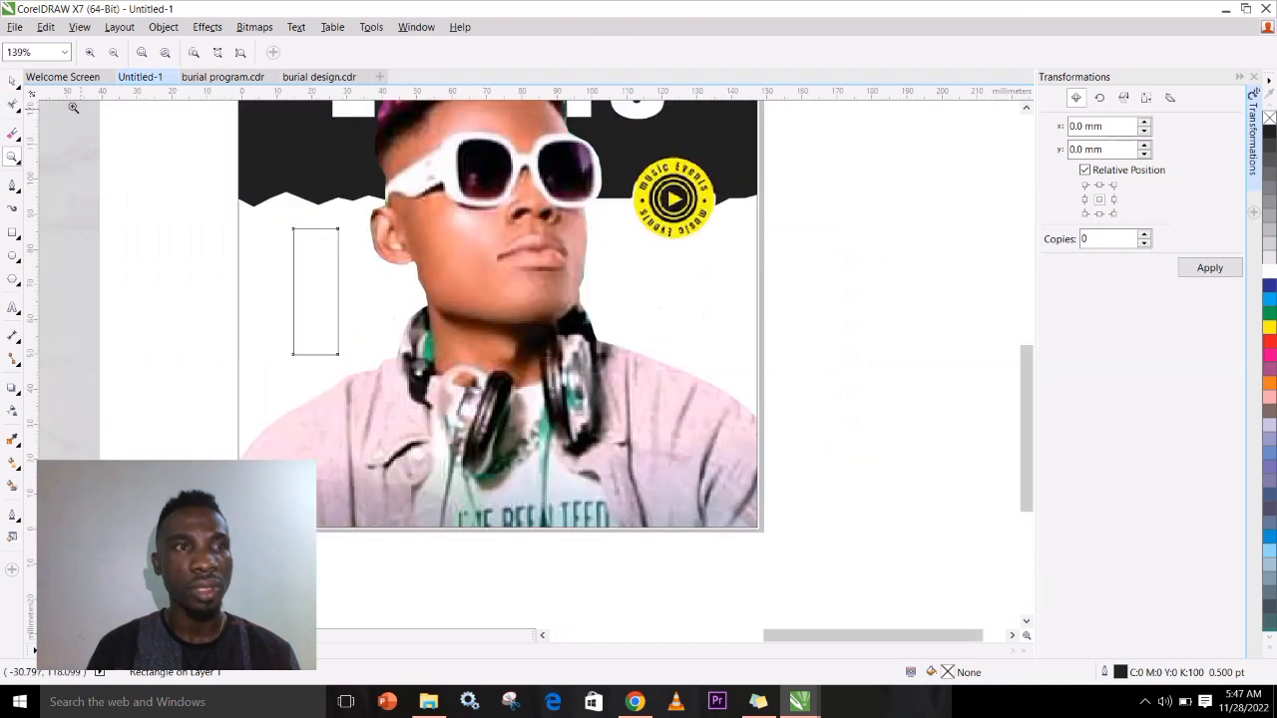
pyautogui.press('space')
pyautogui.moveTo(289, 223); pyautogui.dragTo(286, 209)
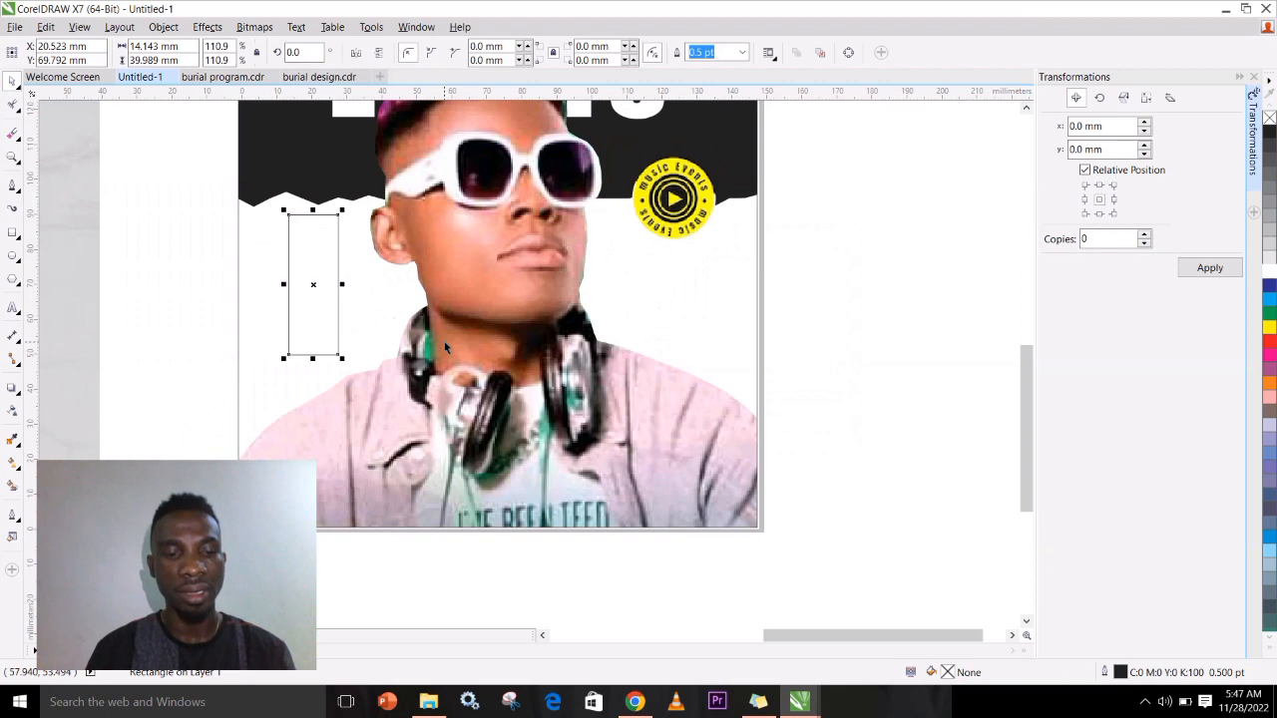
pyautogui.press('z')
pyautogui.rightClick(479, 355)
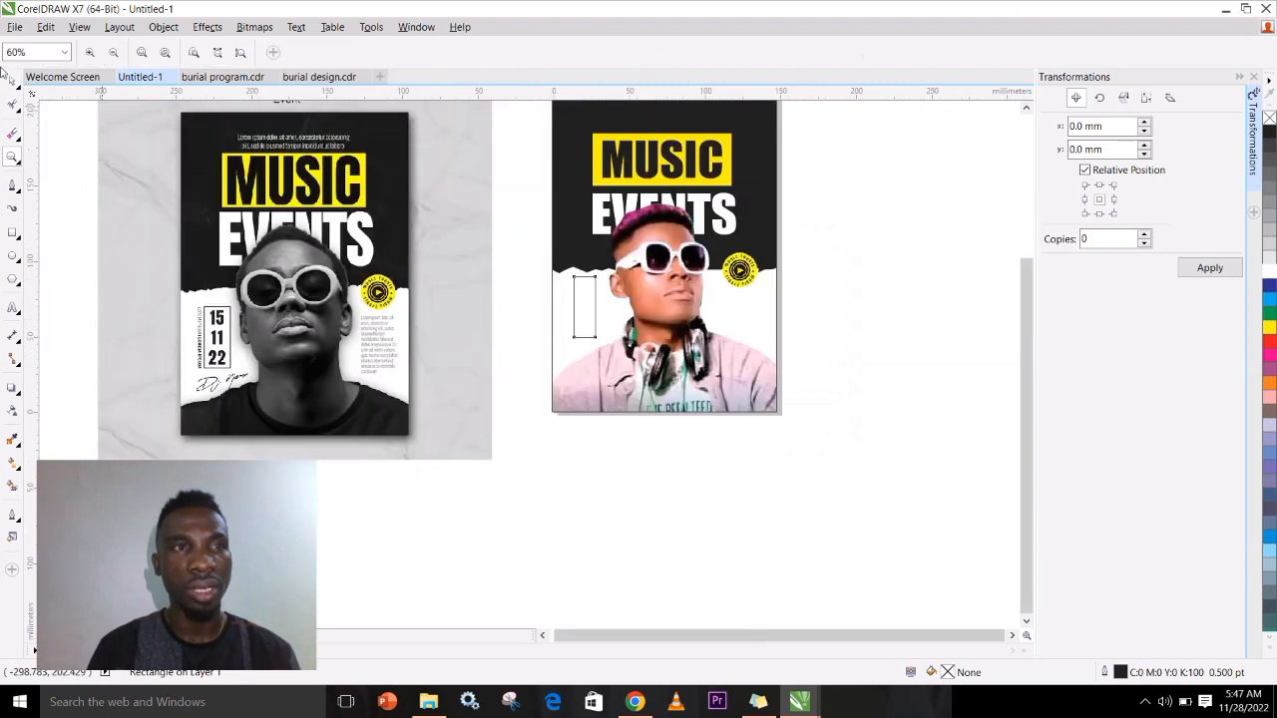
pyautogui.click(13, 79)
pyautogui.click(824, 263)
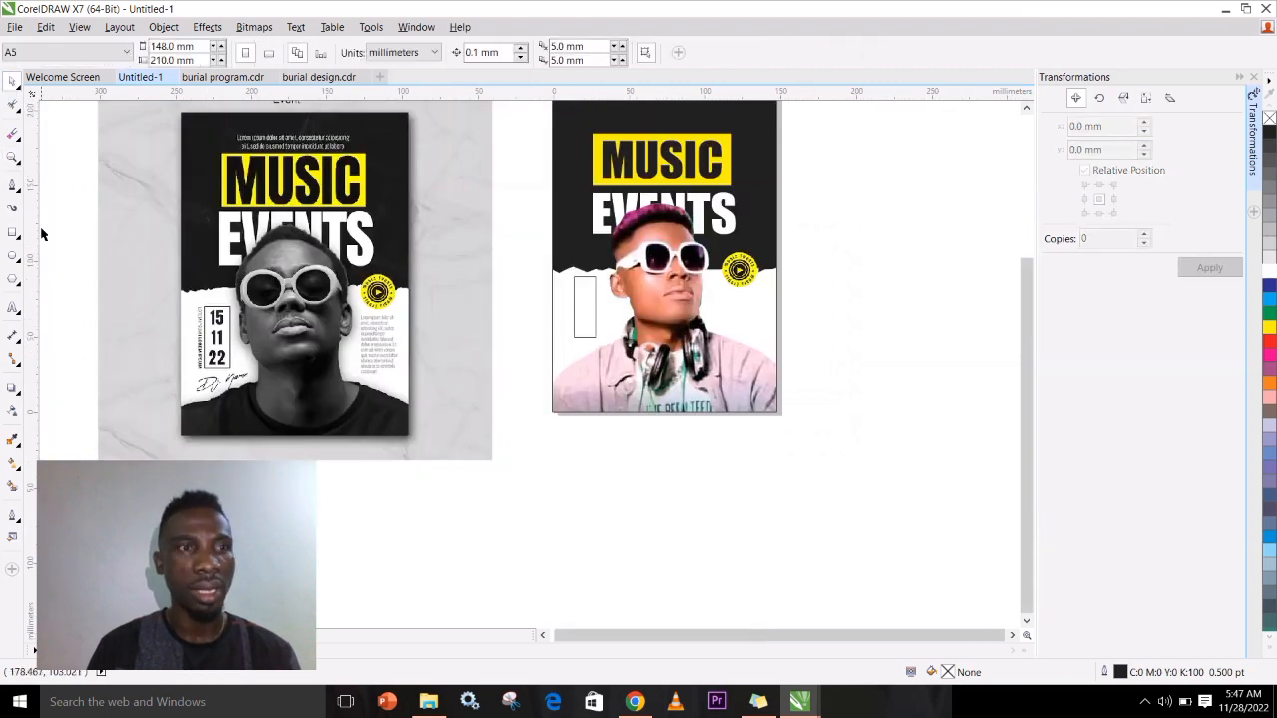
# - Add artistic text reading 15, 11 and 22 on three lines and place it between the reference and the poster
pyautogui.click(13, 308)
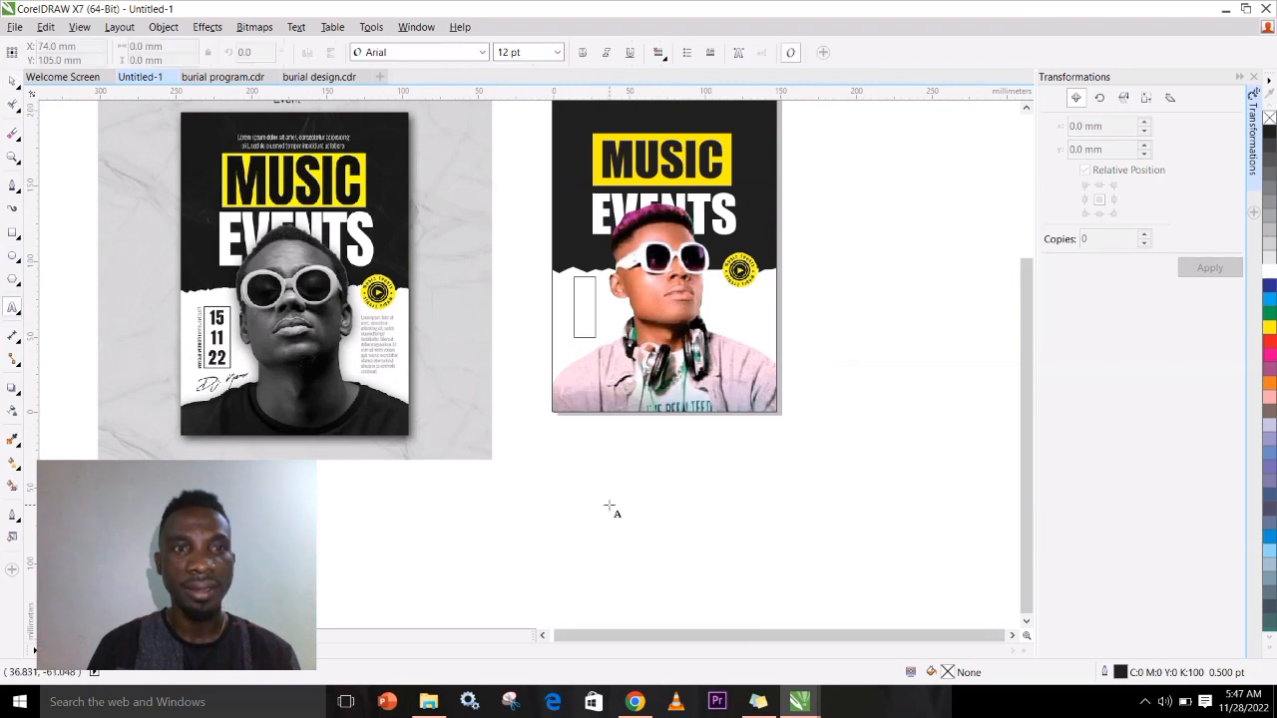
pyautogui.click(604, 482)
pyautogui.write('15')
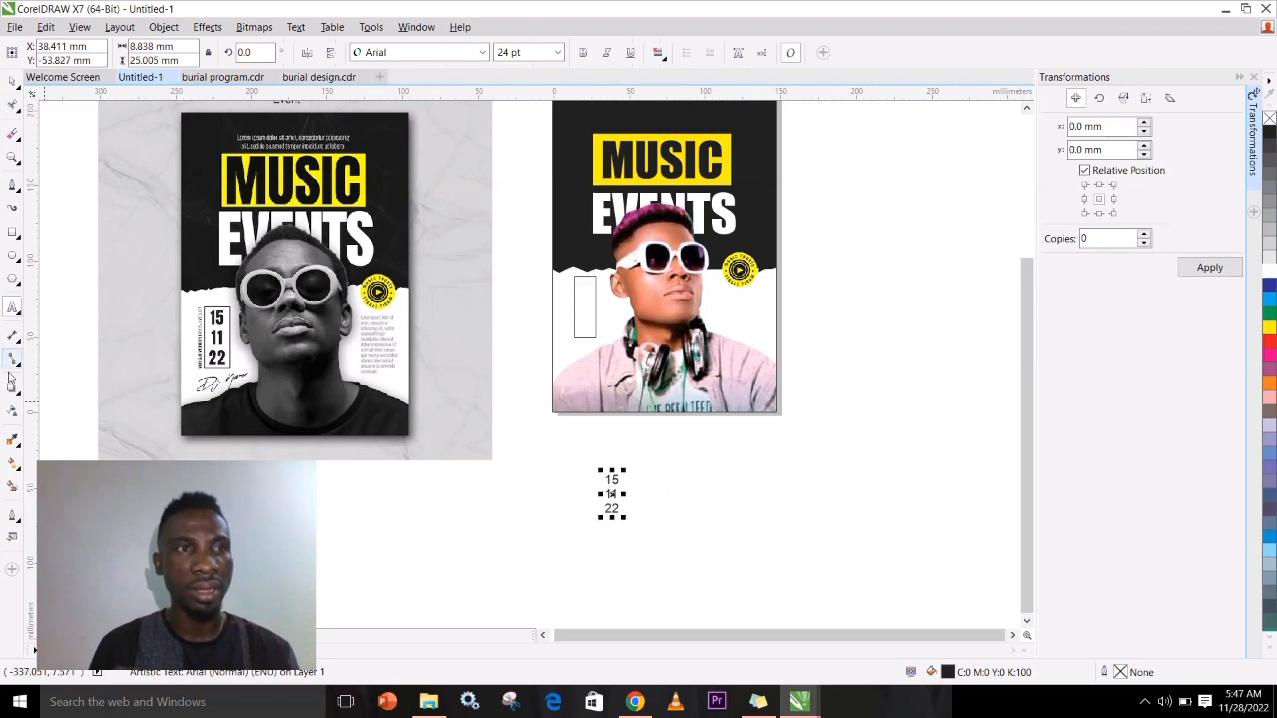
pyautogui.click(12, 82)
pyautogui.moveTo(609, 494); pyautogui.dragTo(518, 253)
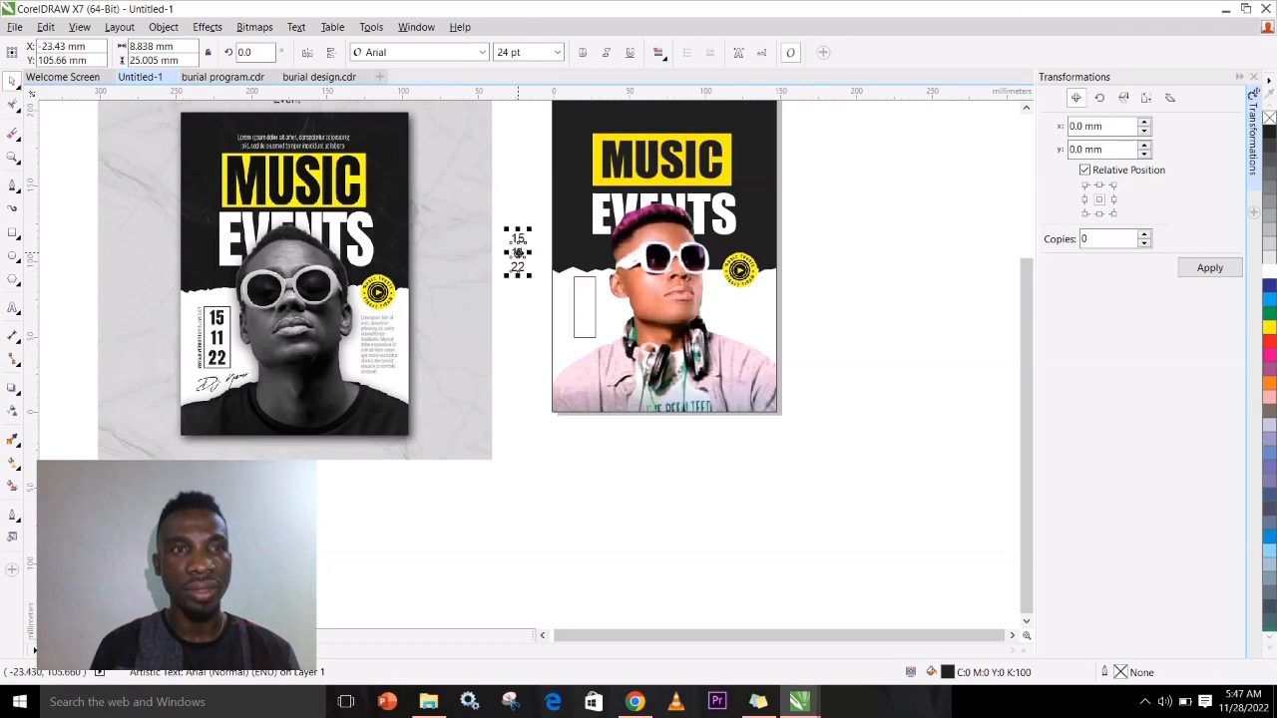
# - Centre-align all three lines of the date text
pyautogui.doubleClick(518, 253)
pyautogui.hotkey('ctrl', 'a')
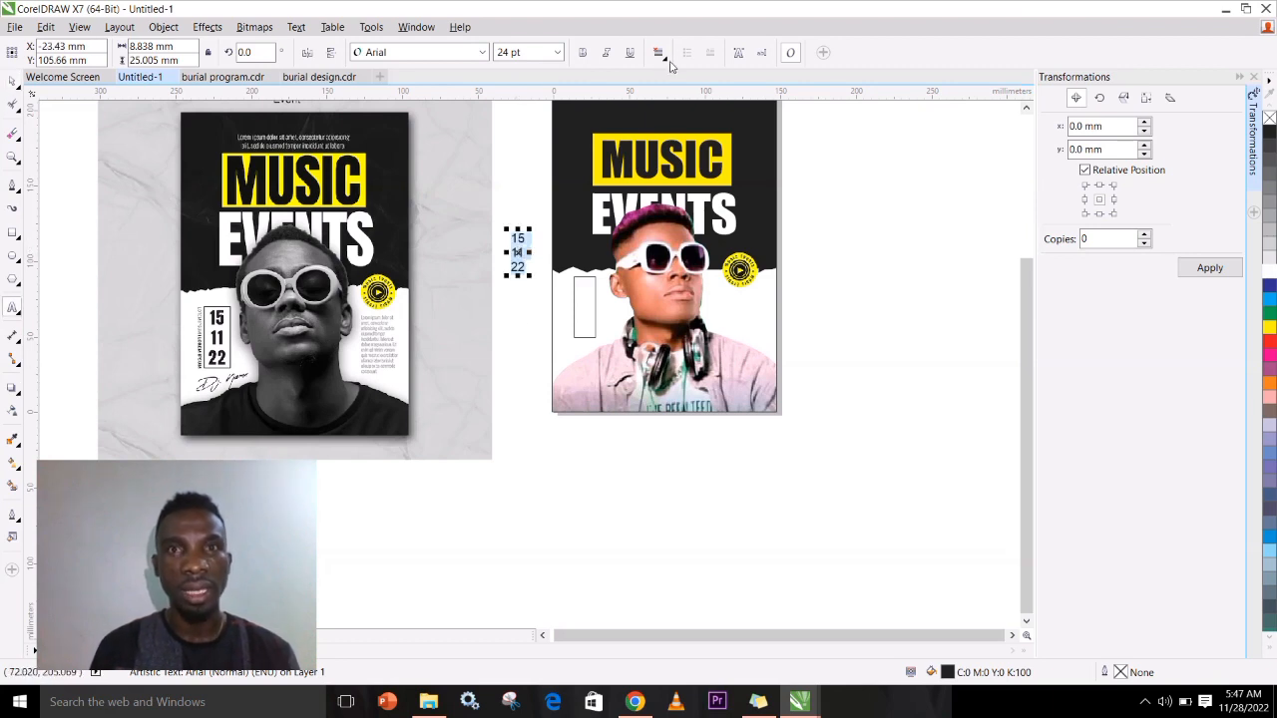
pyautogui.click(666, 62)
pyautogui.click(687, 118)
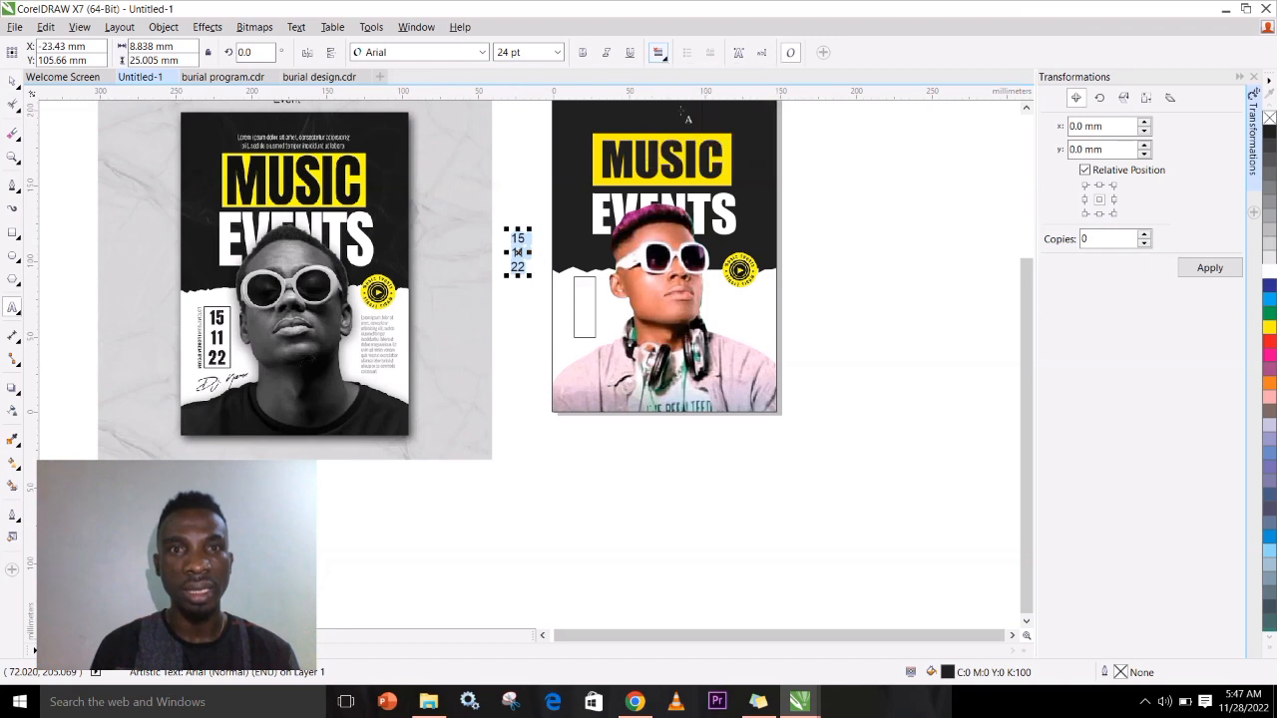
pyautogui.click(12, 82)
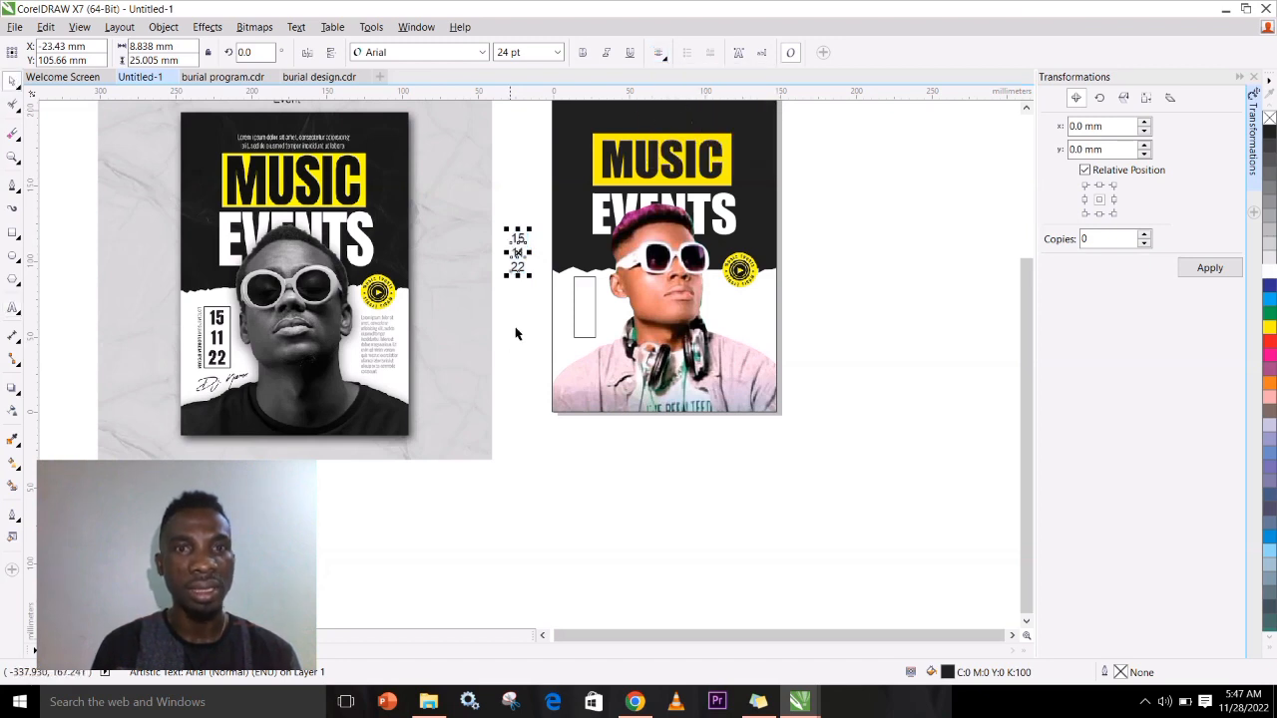
# - Apply bold to the date text and change its font to Haettenschweiler
pyautogui.click(582, 53)
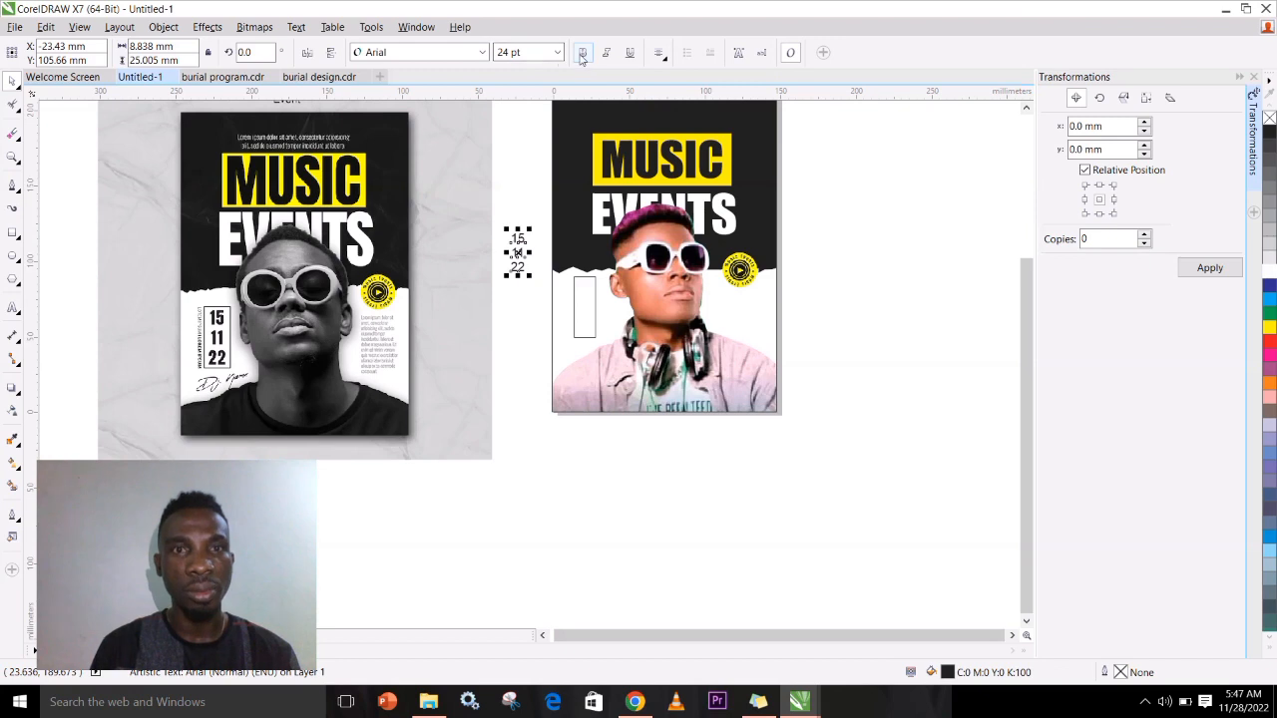
pyautogui.click(440, 53)
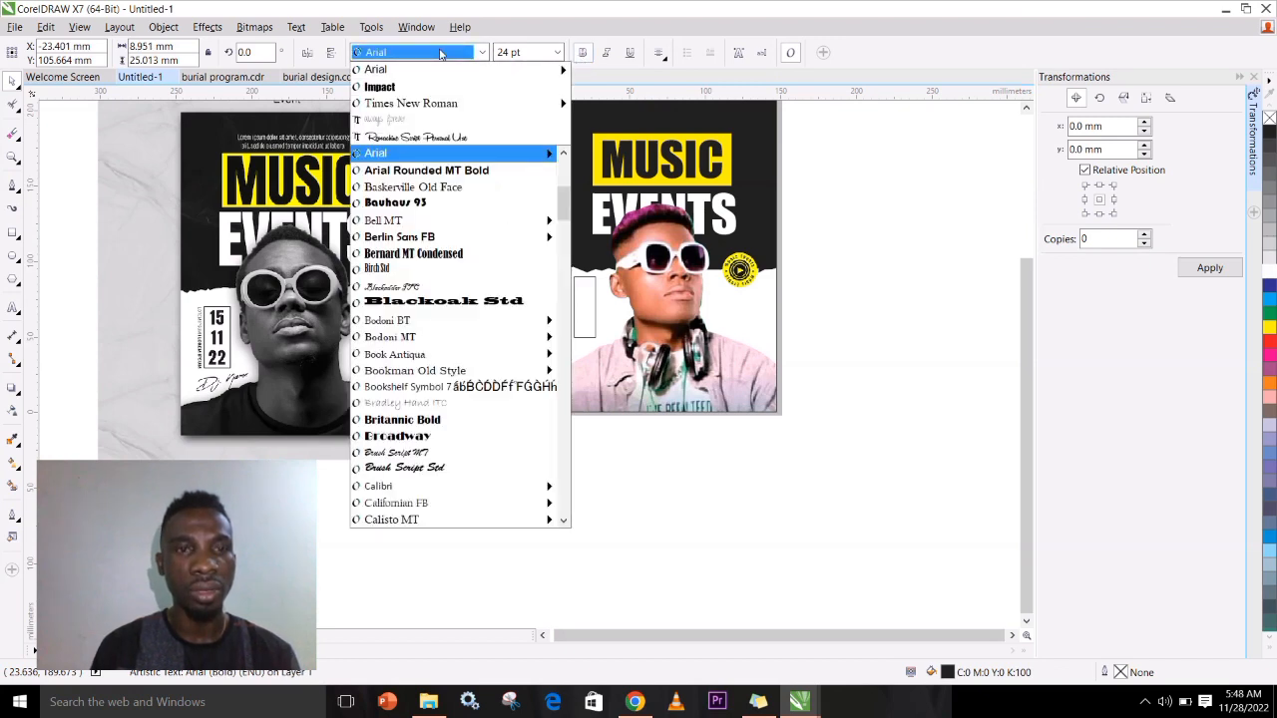
pyautogui.write('Haettenschweiler')
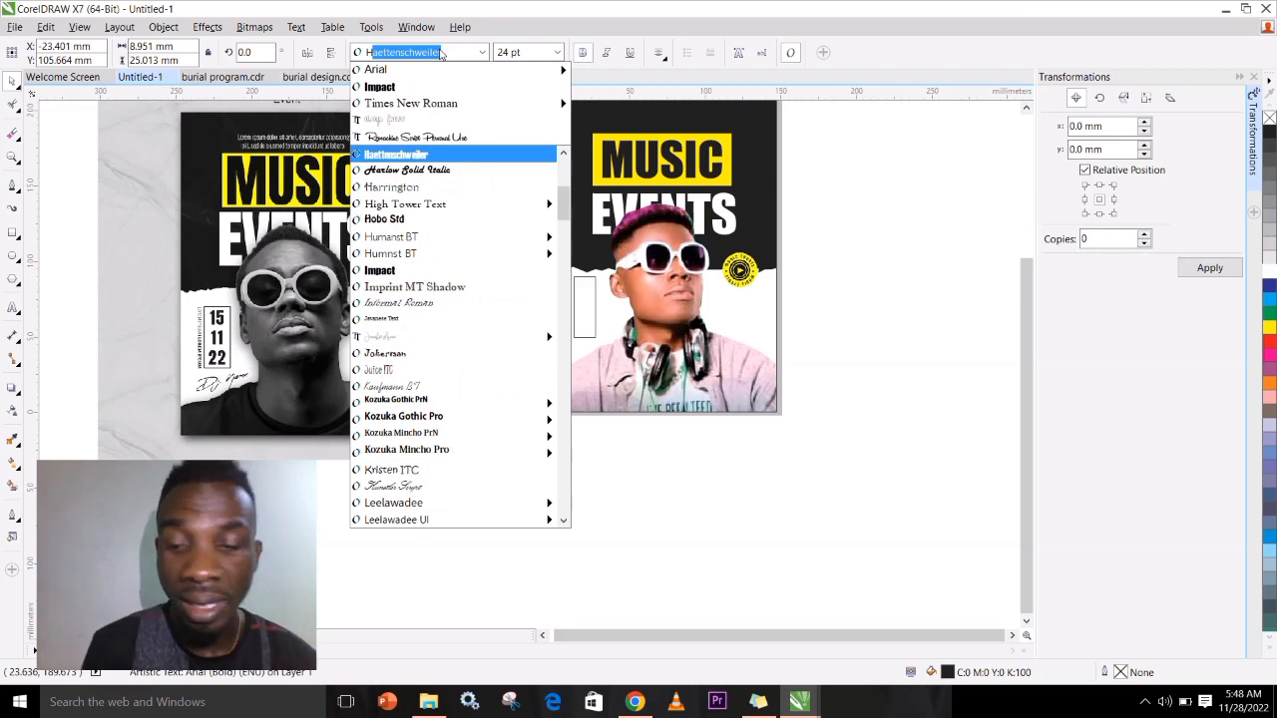
pyautogui.press('Return')
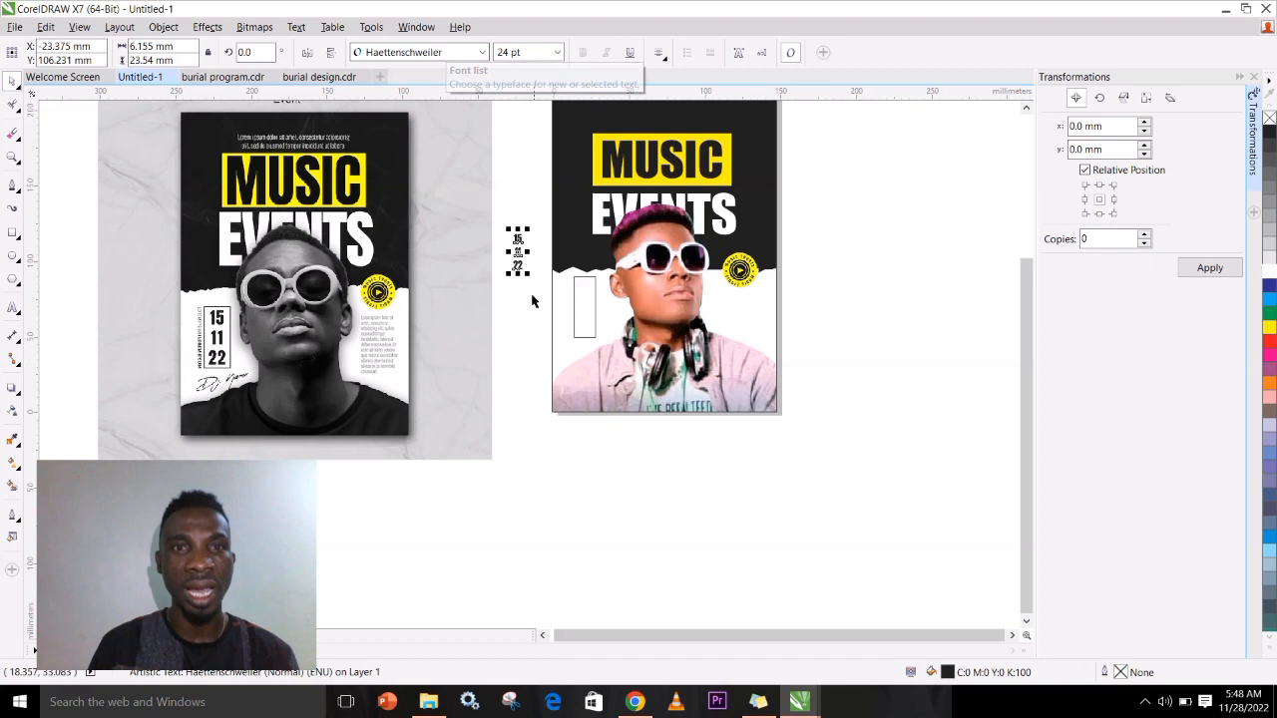
# - Place the date text inside the upright rectangle and scale it to about 34.8 pt so it fits within the outline
pyautogui.moveTo(534, 277); pyautogui.dragTo(597, 349)
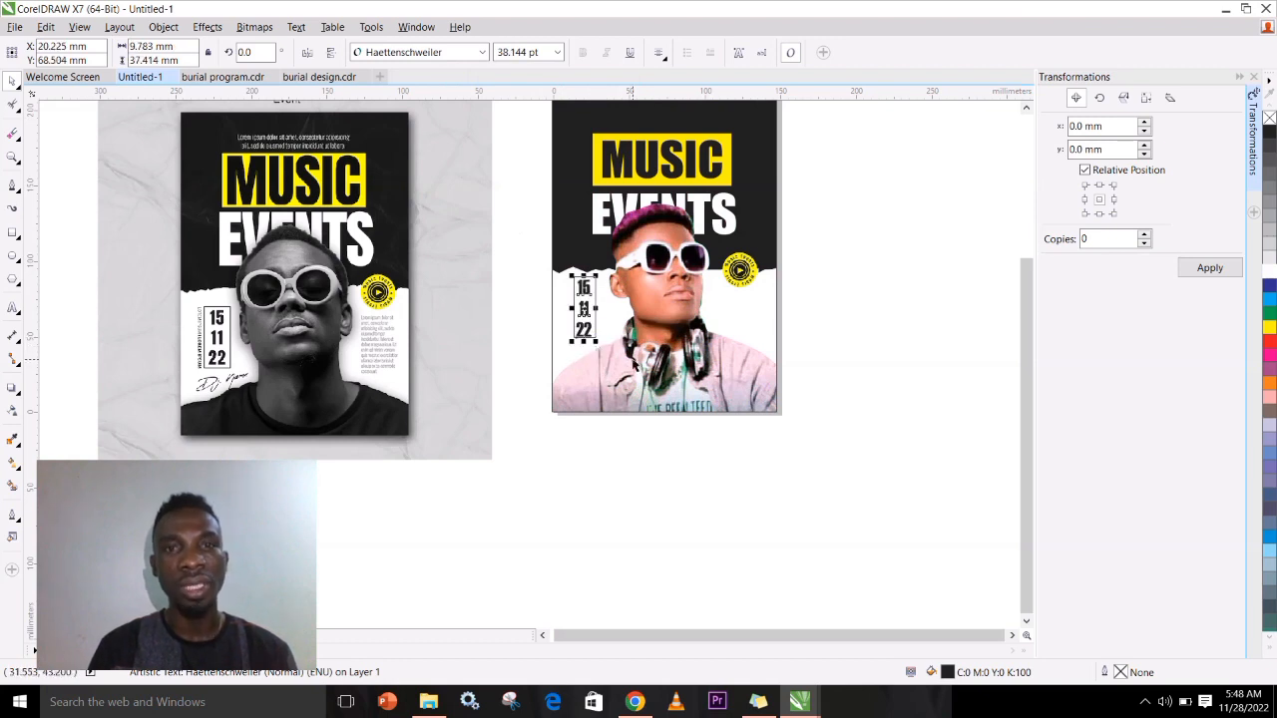
pyautogui.press('z')
pyautogui.moveTo(508, 232); pyautogui.dragTo(784, 388)
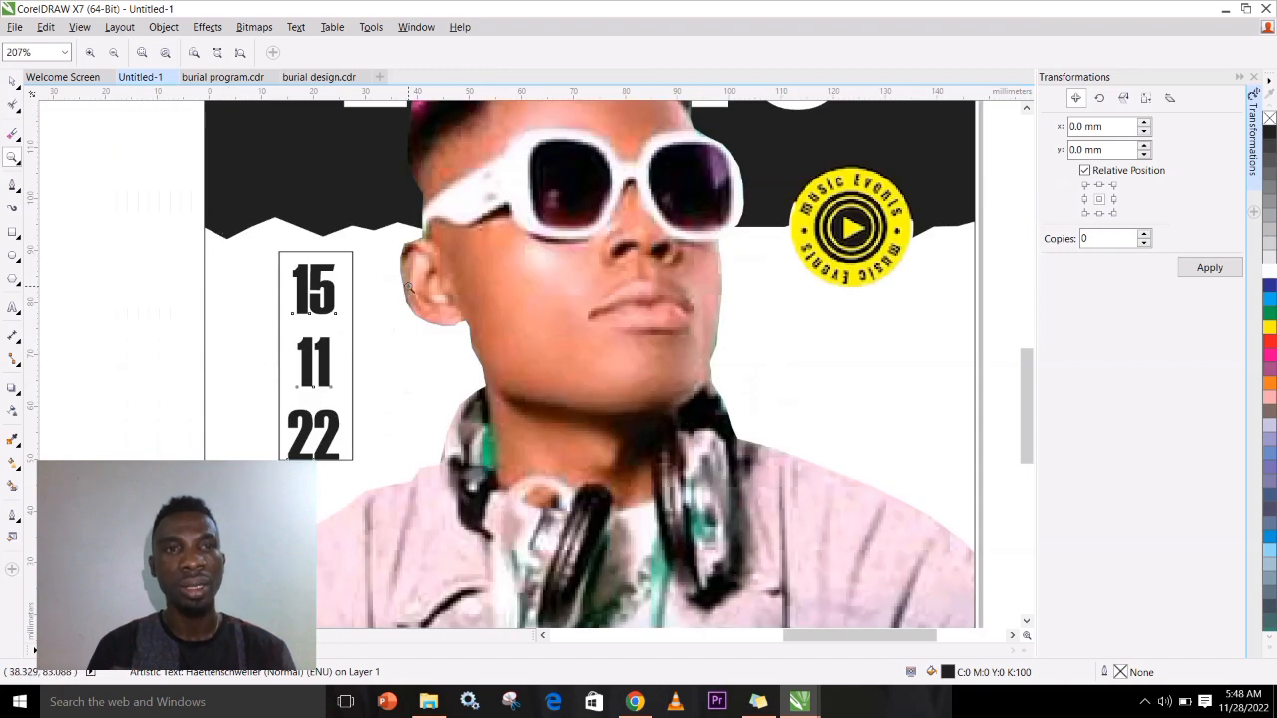
pyautogui.moveTo(460, 299); pyautogui.dragTo(630, 243)
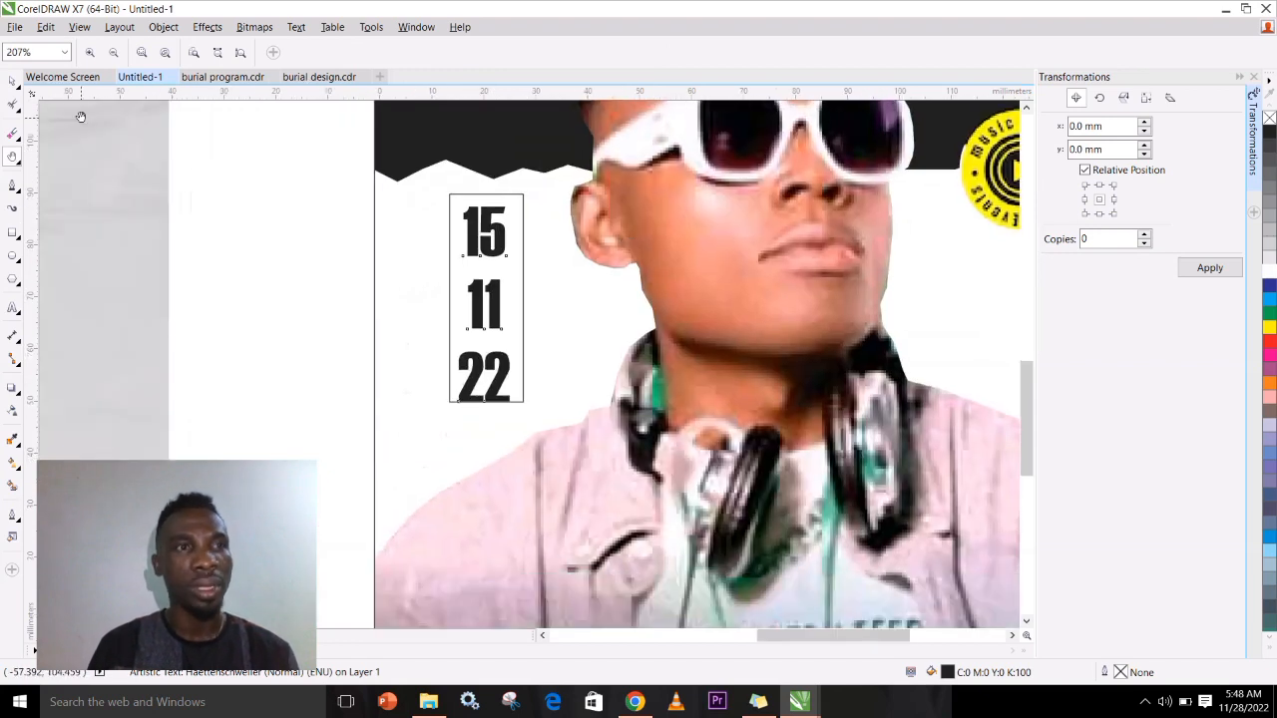
pyautogui.click(17, 86)
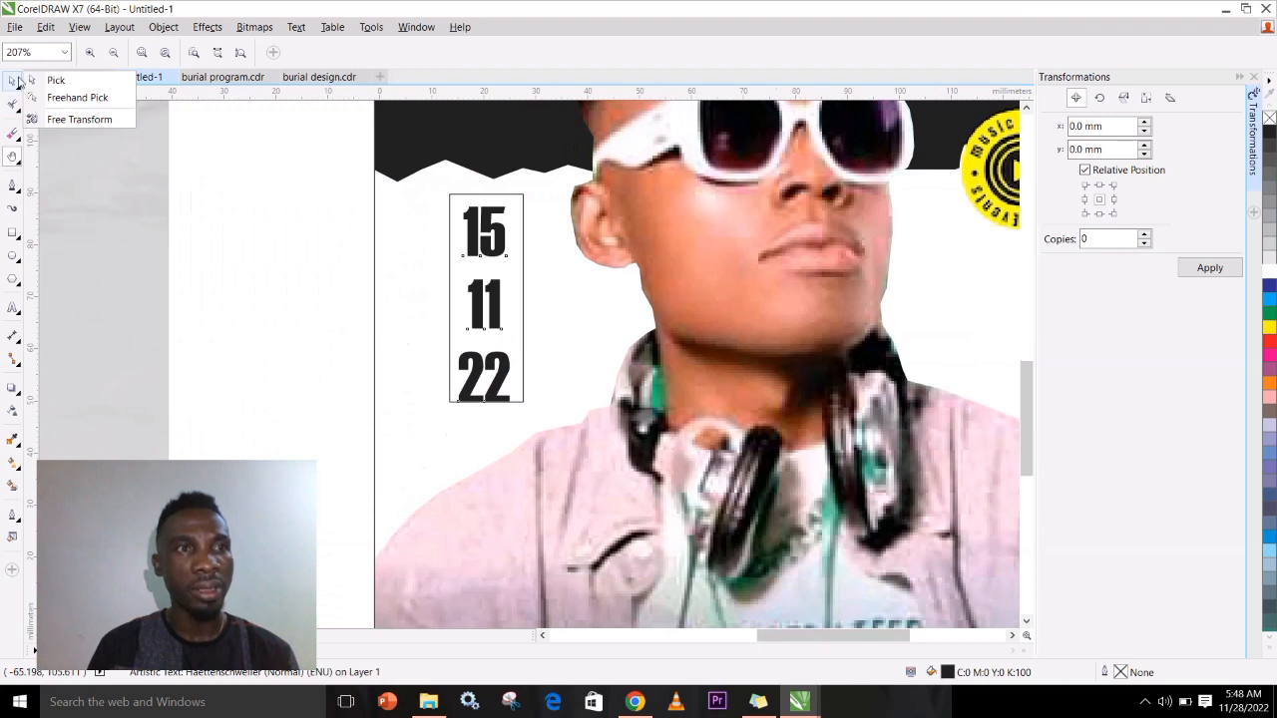
pyautogui.click(35, 80)
pyautogui.moveTo(513, 405); pyautogui.dragTo(512, 377)
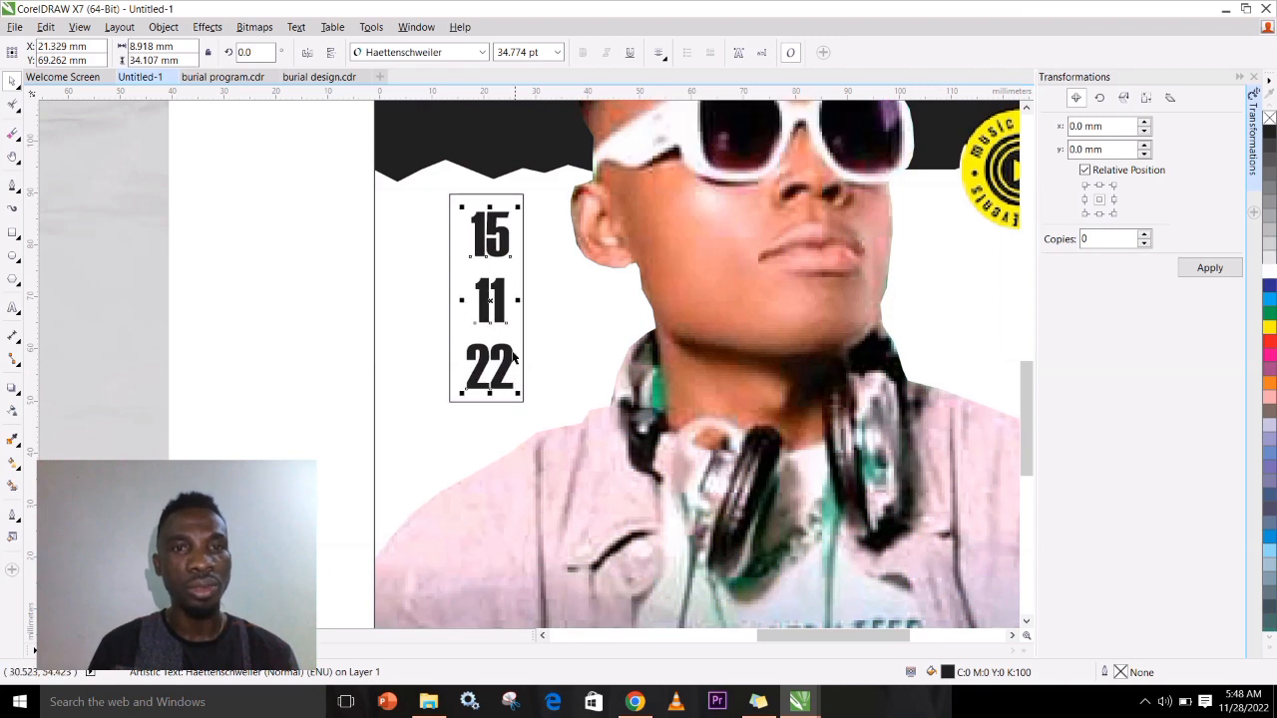
# - Tighten the date text's line spacing and enlarge it to about 40.4 pt within the rectangle
pyautogui.click(14, 105)
pyautogui.click(48, 100)
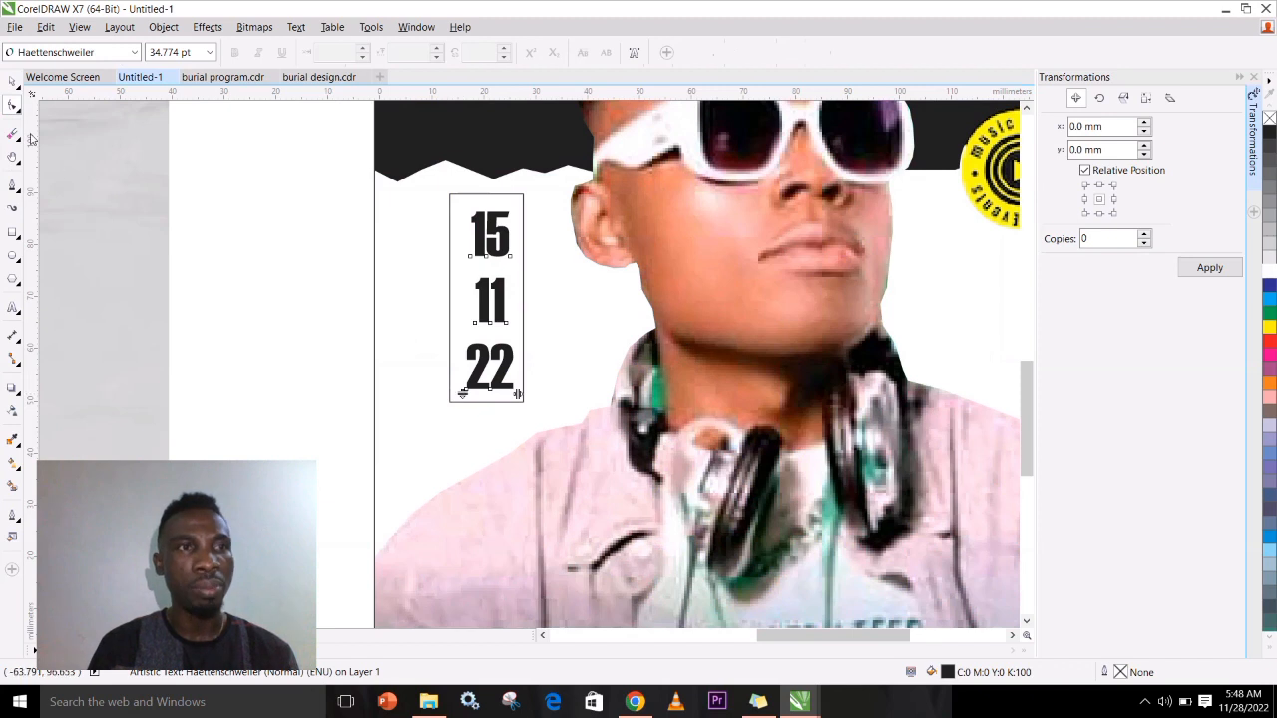
pyautogui.moveTo(464, 394)
pyautogui.mouseDown()
pyautogui.moveTo(457, 342)
pyautogui.moveTo(454, 408)
pyautogui.mouseUp()
pyautogui.press('space')
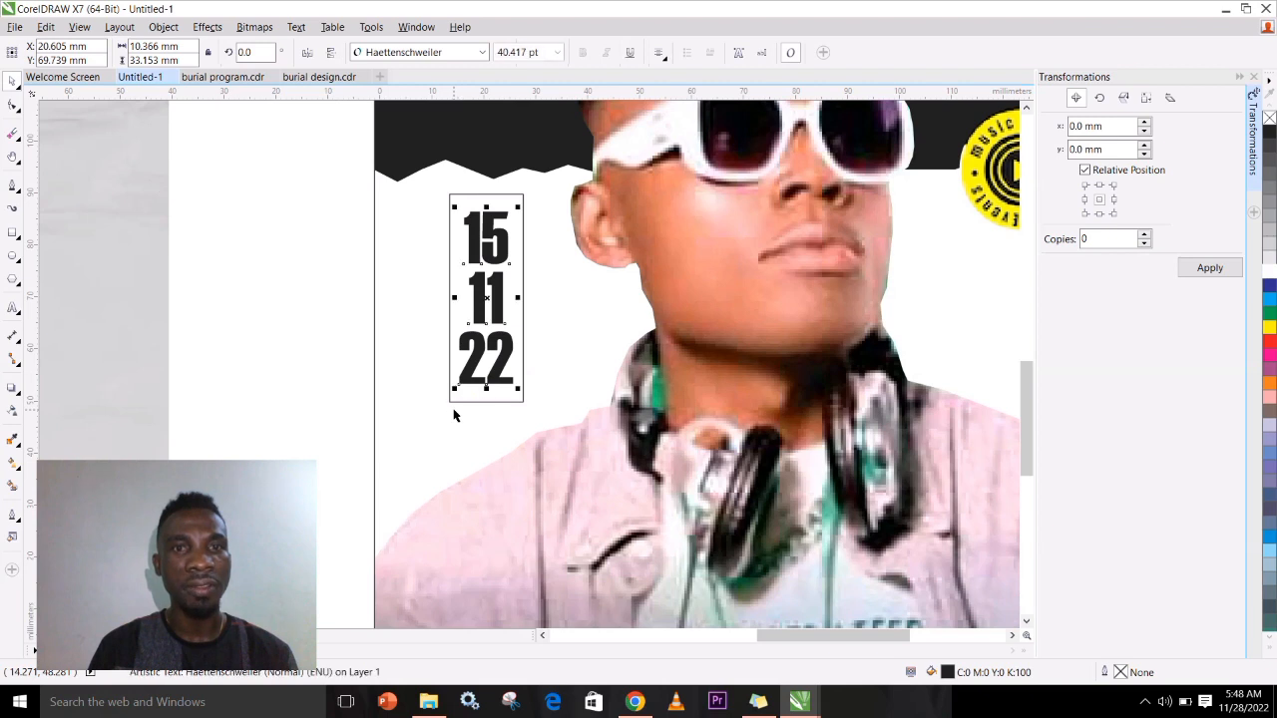
pyautogui.press('z')
pyautogui.rightClick(526, 342)
pyautogui.click(12, 80)
pyautogui.click(583, 307)
pyautogui.click(908, 316)
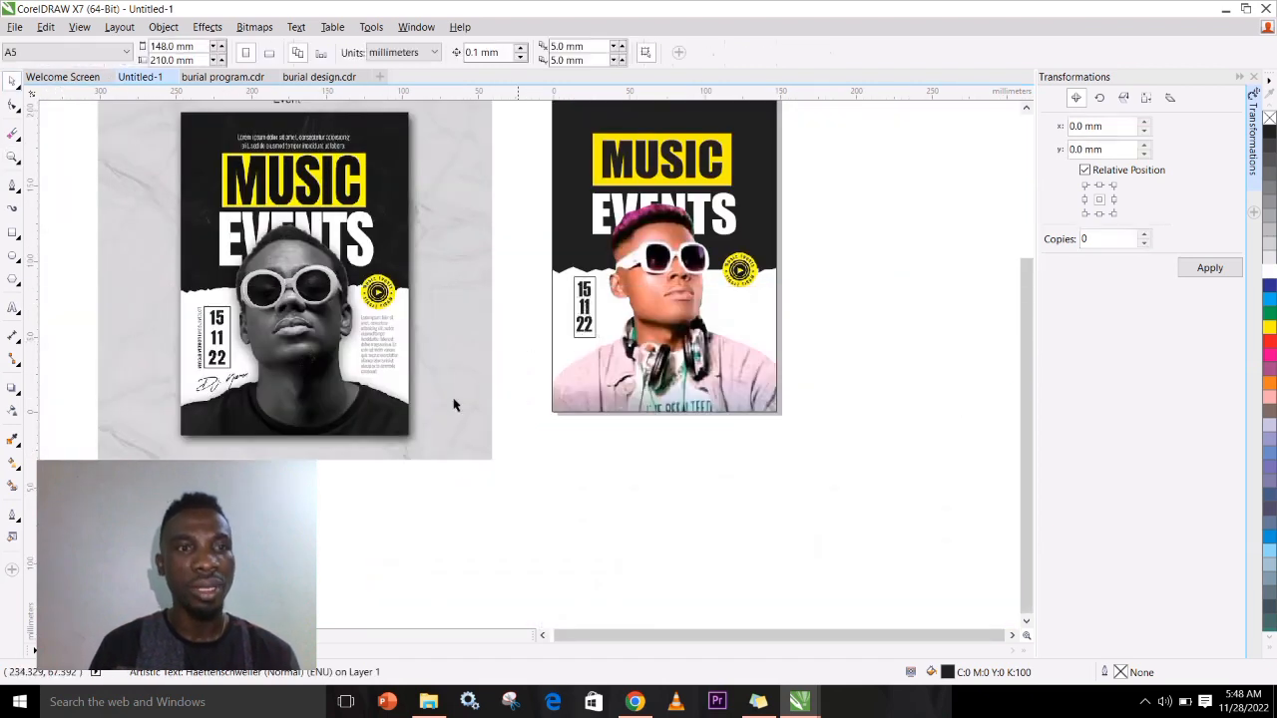
# - Scale the rectangle and date text together to about 12.5 × 35.3 mm and shift them slightly toward the man's face
pyautogui.moveTo(519, 255); pyautogui.dragTo(619, 360)
pyautogui.moveTo(523, 251); pyautogui.dragTo(658, 377)
pyautogui.click(13, 81)
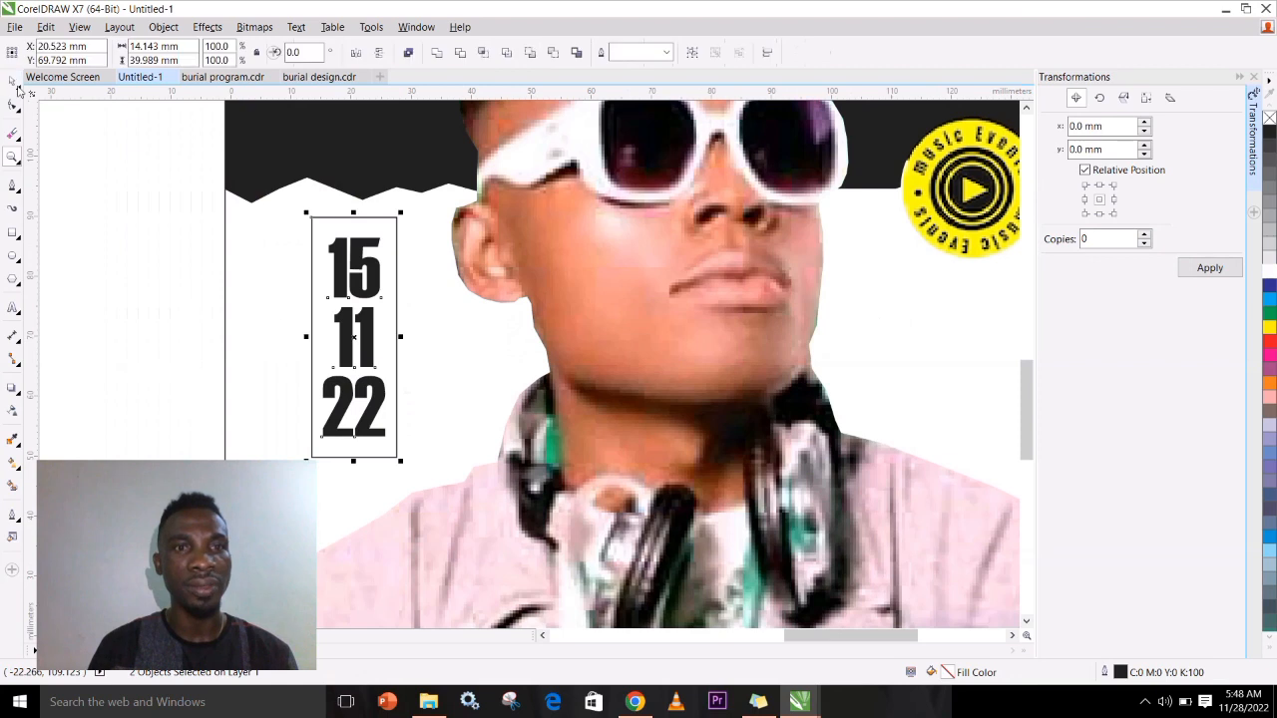
pyautogui.moveTo(400, 462); pyautogui.dragTo(386, 430)
pyautogui.moveTo(367, 376); pyautogui.dragTo(380, 376)
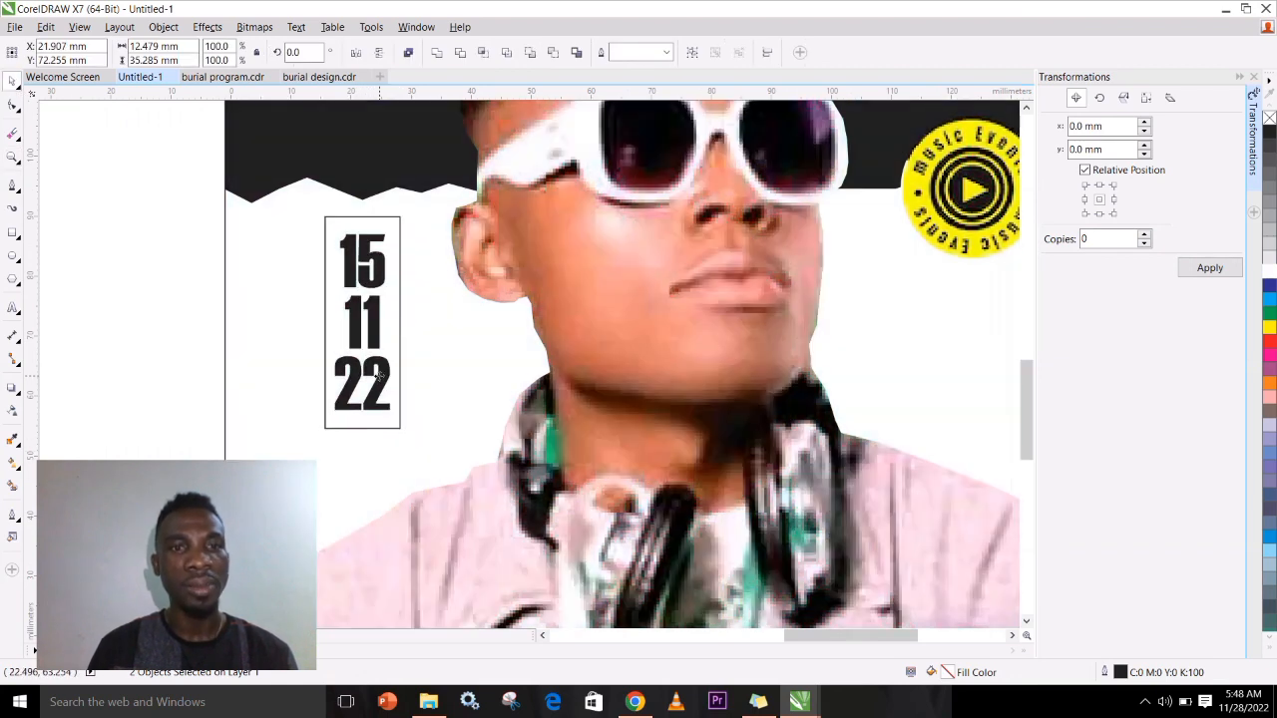
pyautogui.rightClick(479, 354)
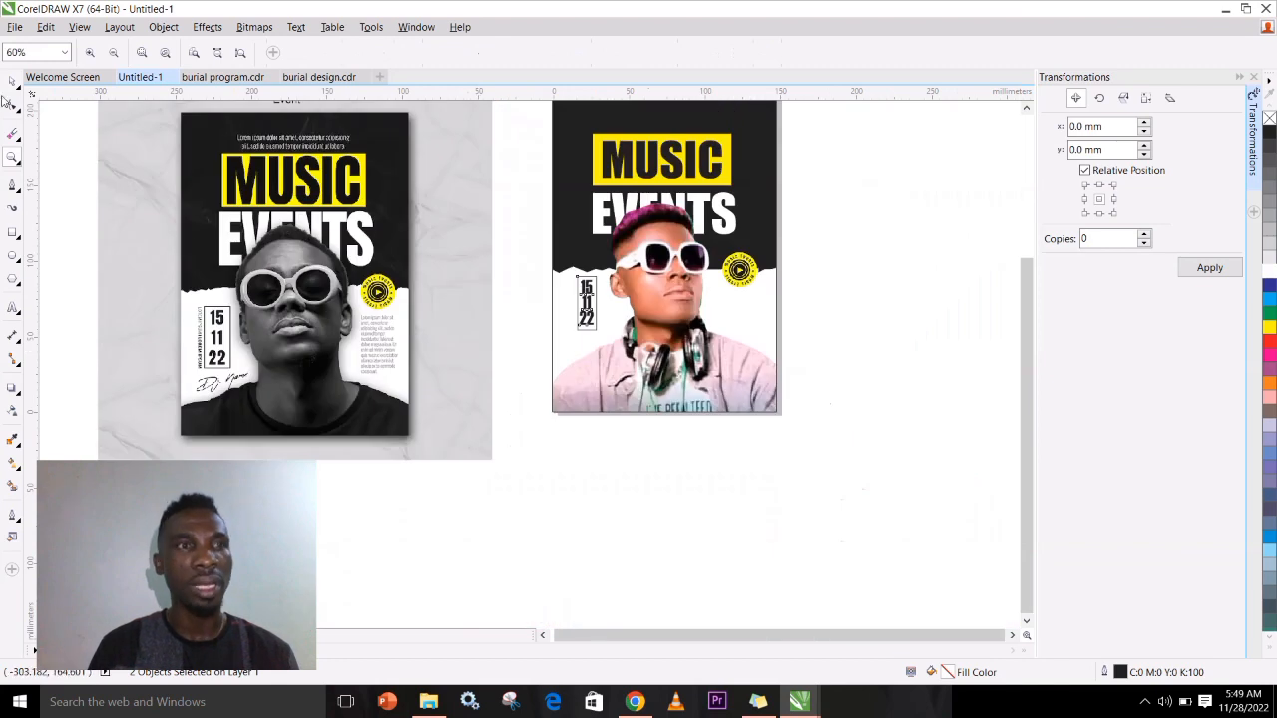
pyautogui.click(12, 81)
pyautogui.click(522, 518)
# - Add the text "Dj Empower" and place it just below the date box on the poster
pyautogui.click(12, 307)
pyautogui.click(600, 509)
pyautogui.write('Dj Empower')
pyautogui.click(12, 80)
pyautogui.moveTo(655, 509); pyautogui.dragTo(609, 345)
pyautogui.press('z')
pyautogui.moveTo(500, 249); pyautogui.dragTo(795, 422)
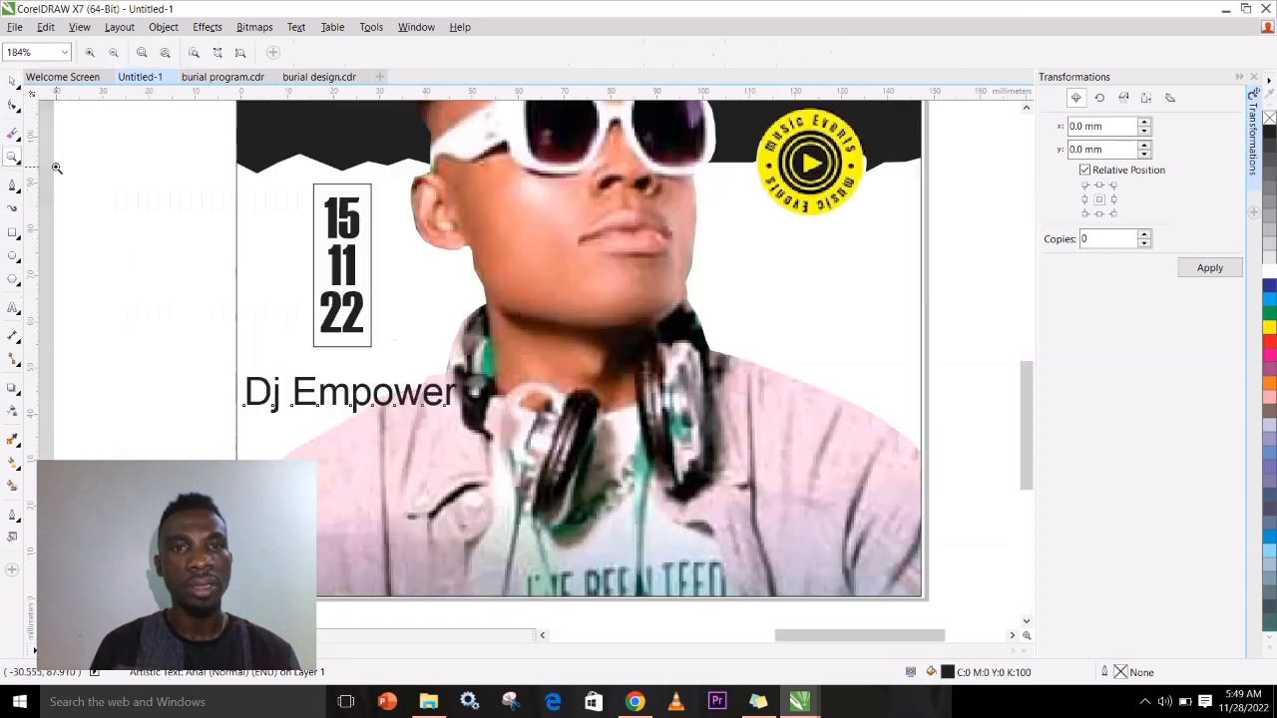
# - Change the font of the "Dj Empower" text to Daniel Davis
pyautogui.click(12, 82)
pyautogui.click(419, 51)
pyautogui.moveTo(431, 128)
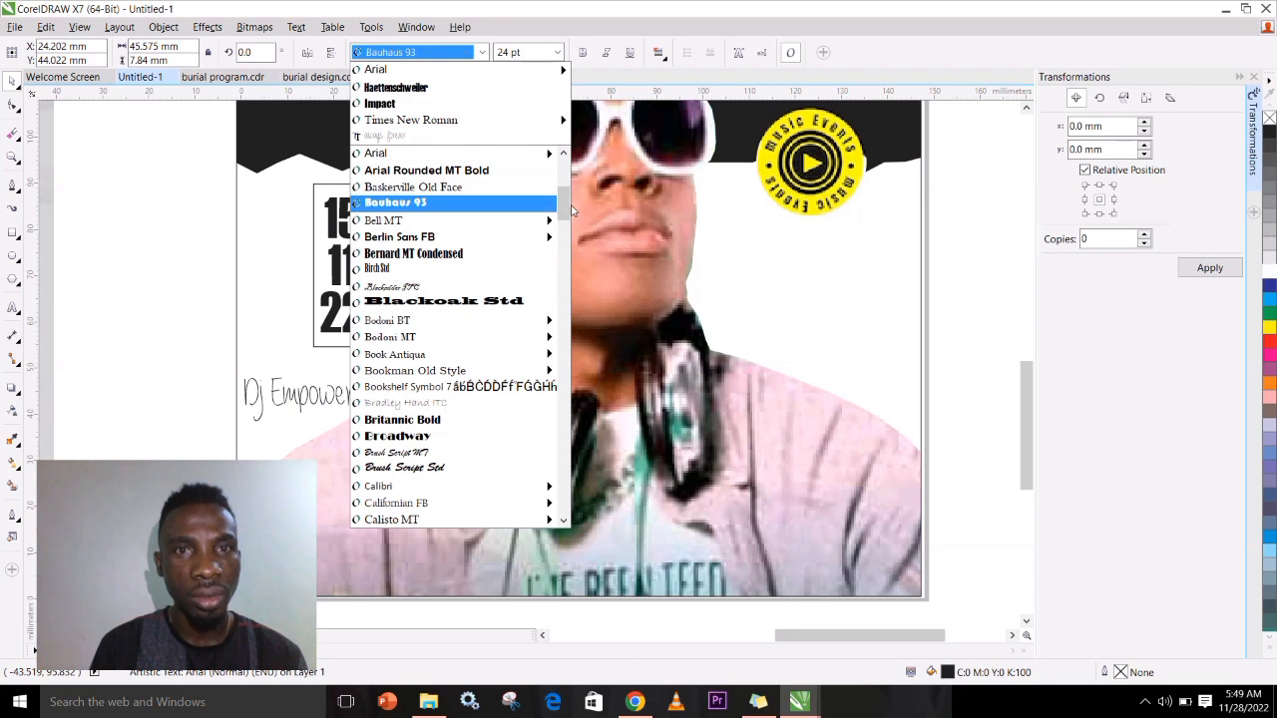
pyautogui.moveTo(565, 205); pyautogui.dragTo(564, 155)
pyautogui.scroll(-9, 484, 394)
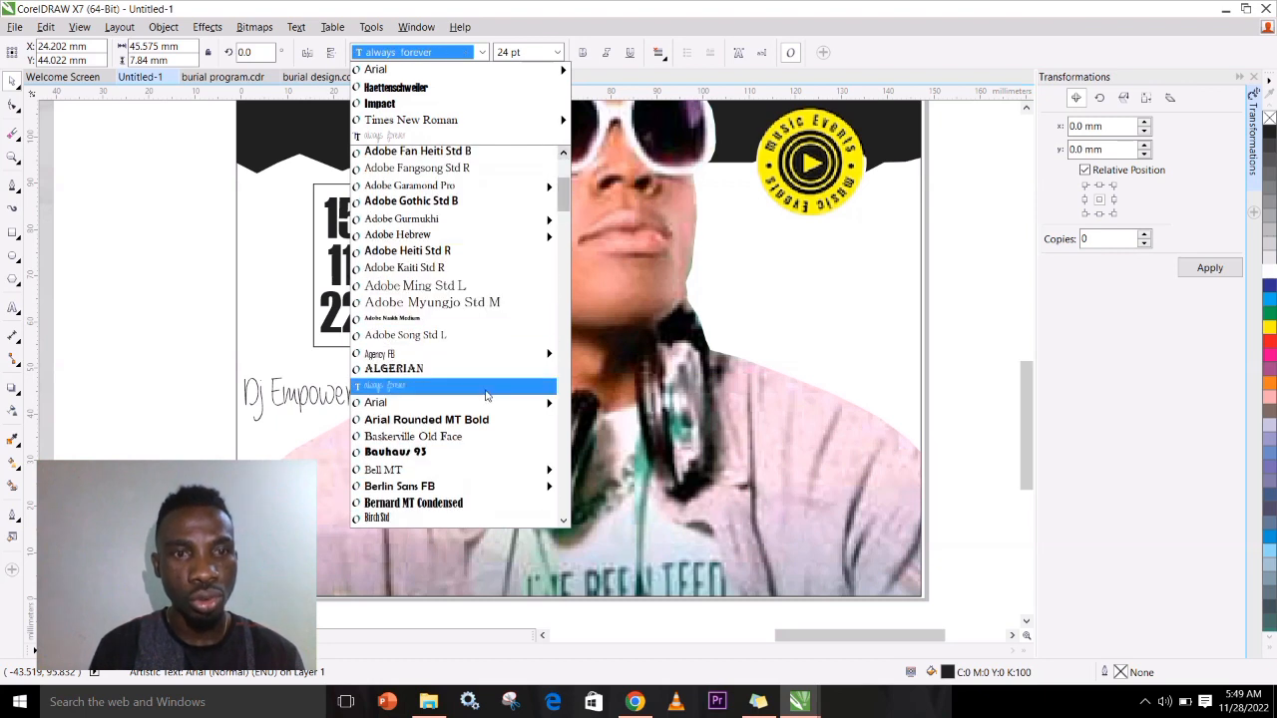
pyautogui.scroll(-4, 477, 445)
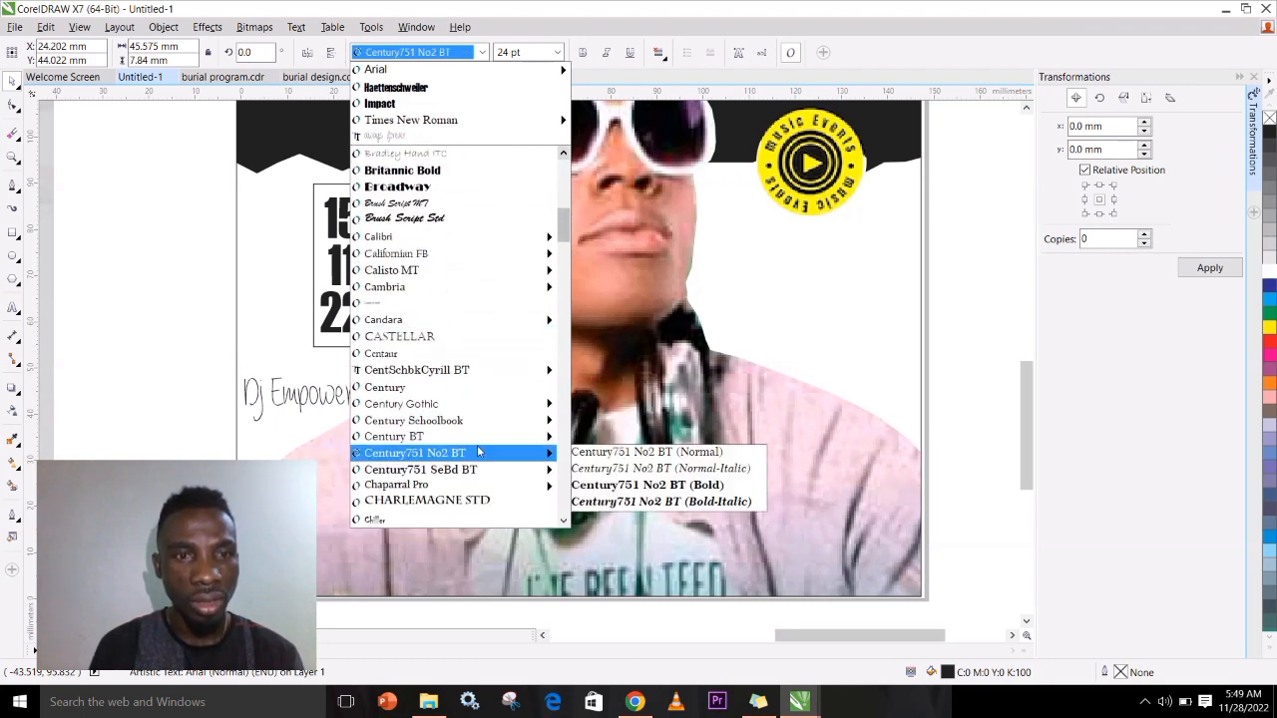
pyautogui.scroll(-5, 454, 459)
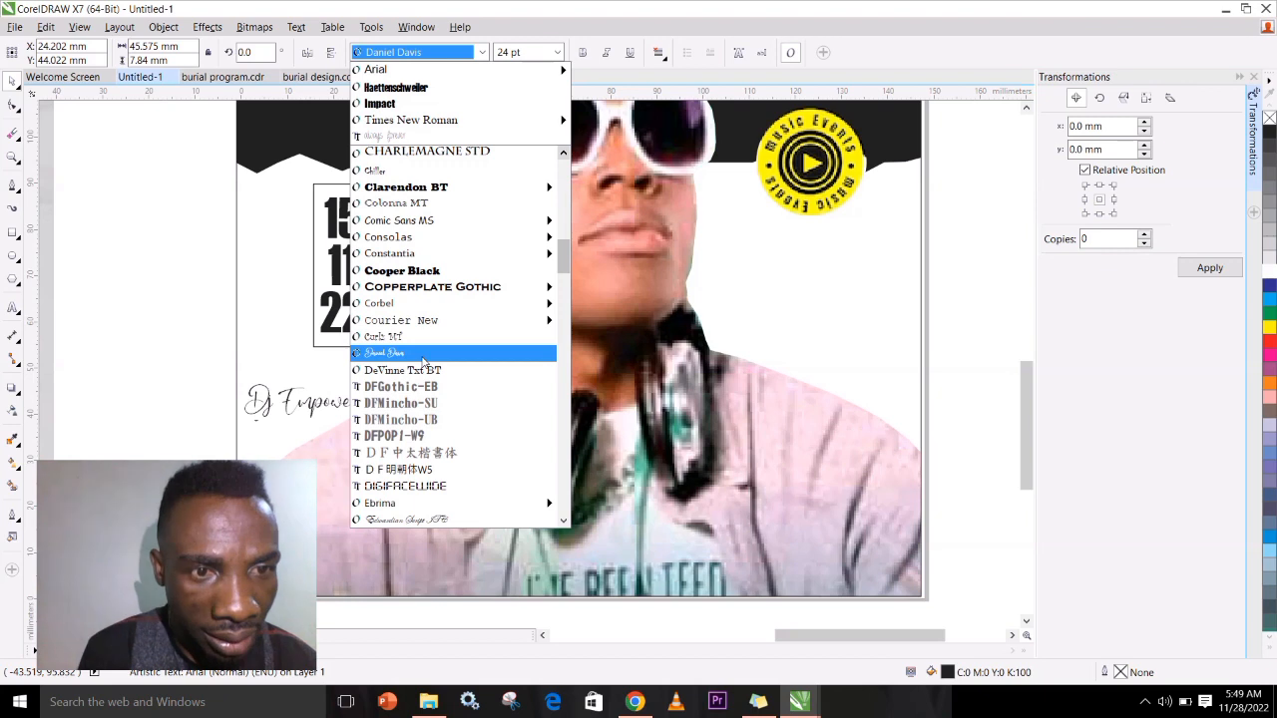
pyautogui.click(423, 357)
# - Rotate the "Dj Empower" text about 22° and enlarge it to about 35.7 pt beneath the date box
pyautogui.moveTo(344, 403); pyautogui.dragTo(402, 316)
pyautogui.click(356, 389)
pyautogui.click(351, 379)
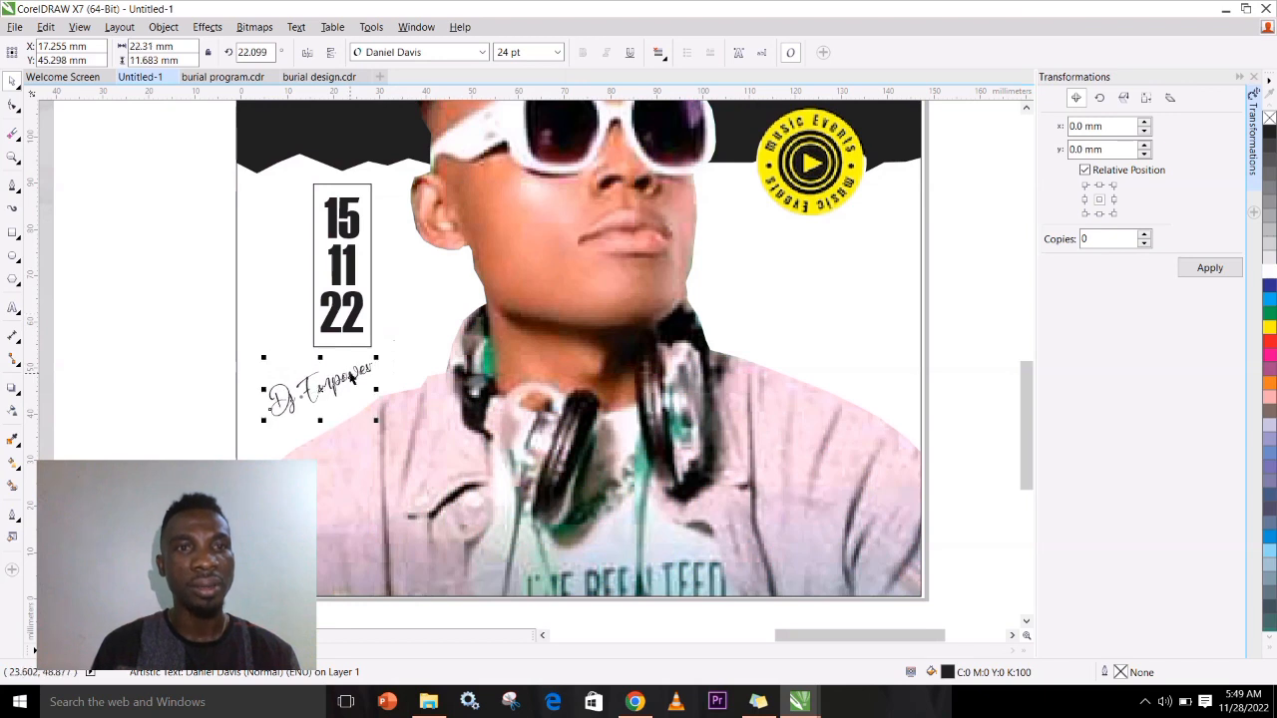
pyautogui.moveTo(375, 357)
pyautogui.mouseDown()
pyautogui.moveTo(426, 331)
pyautogui.moveTo(384, 380)
pyautogui.mouseUp()
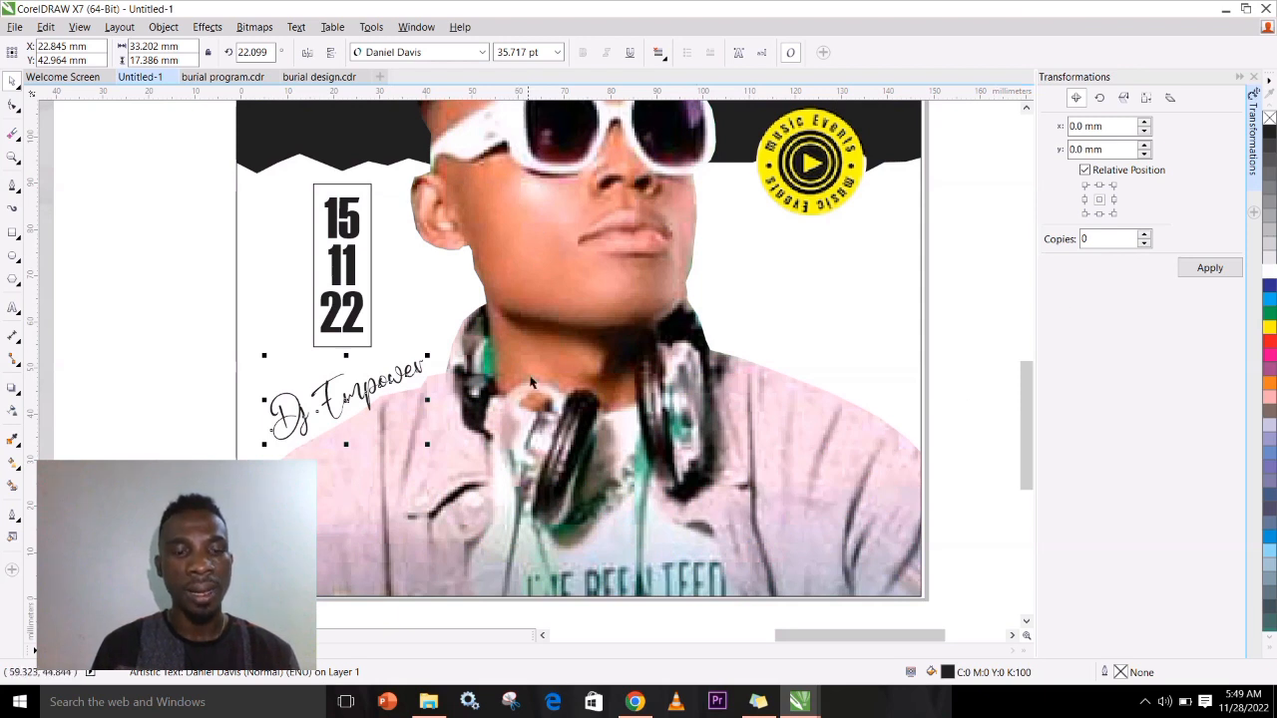
pyautogui.moveTo(434, 357); pyautogui.dragTo(412, 377)
pyautogui.press('z')
pyautogui.rightClick(515, 342)
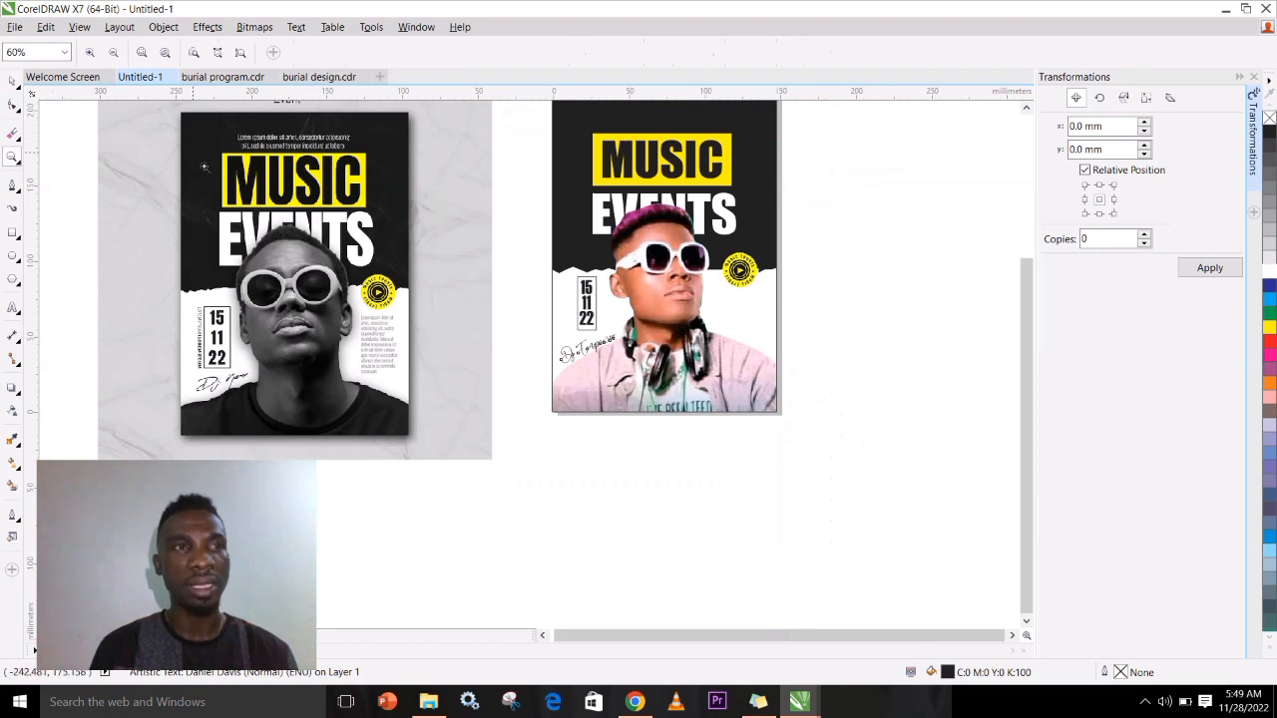
# - Add the text "Music, Comedy, and Strip Dances" in the empty area above the poster page
pyautogui.moveTo(336, 298); pyautogui.dragTo(409, 391)
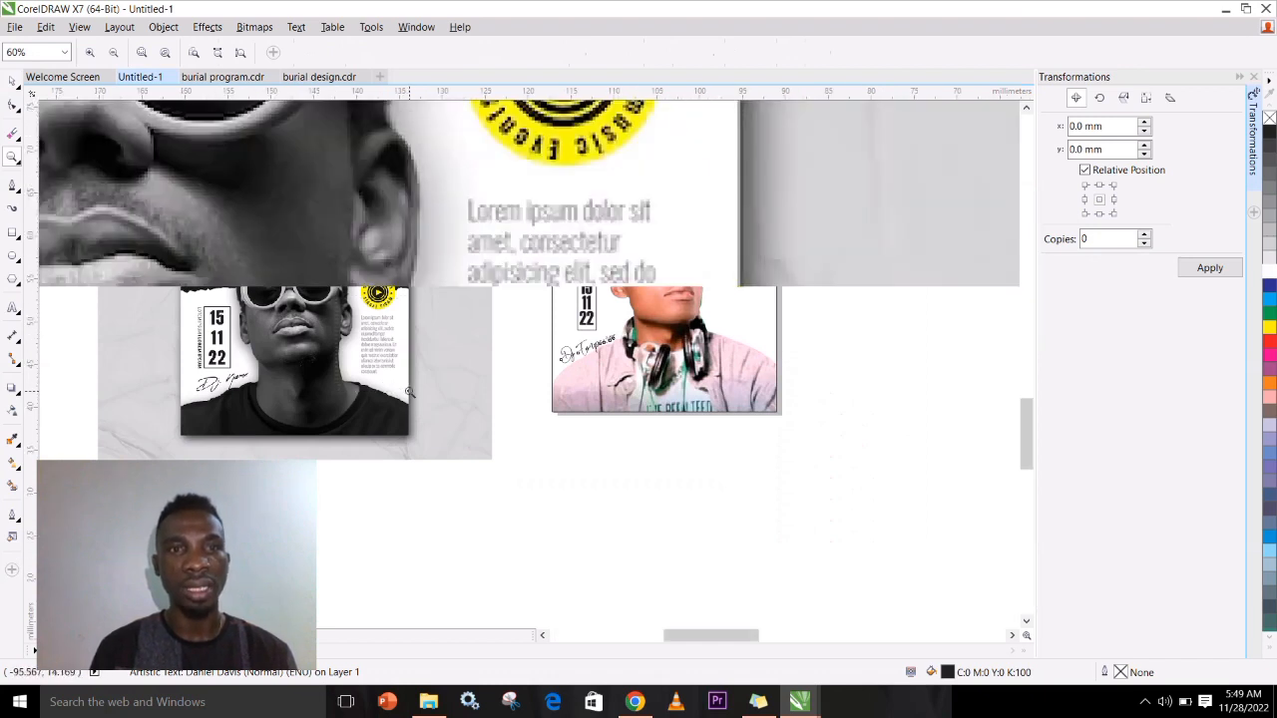
pyautogui.rightClick(523, 220)
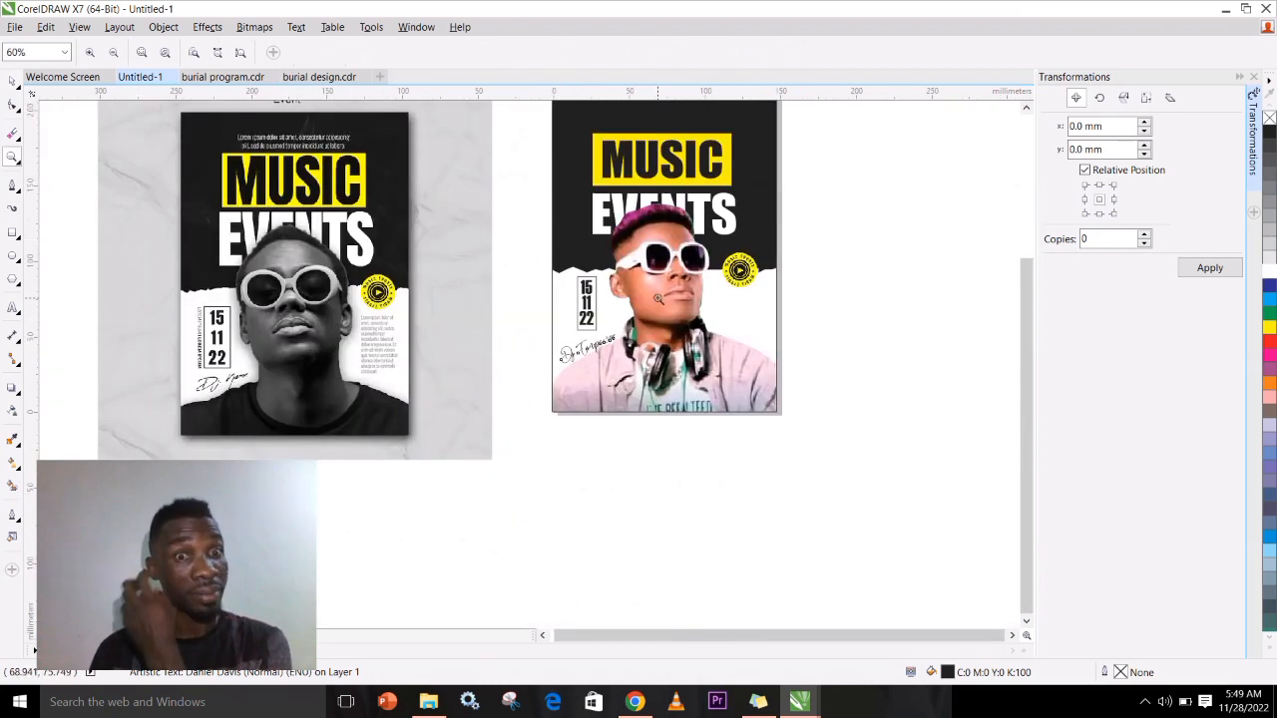
pyautogui.press('h')
pyautogui.moveTo(662, 235); pyautogui.dragTo(661, 333)
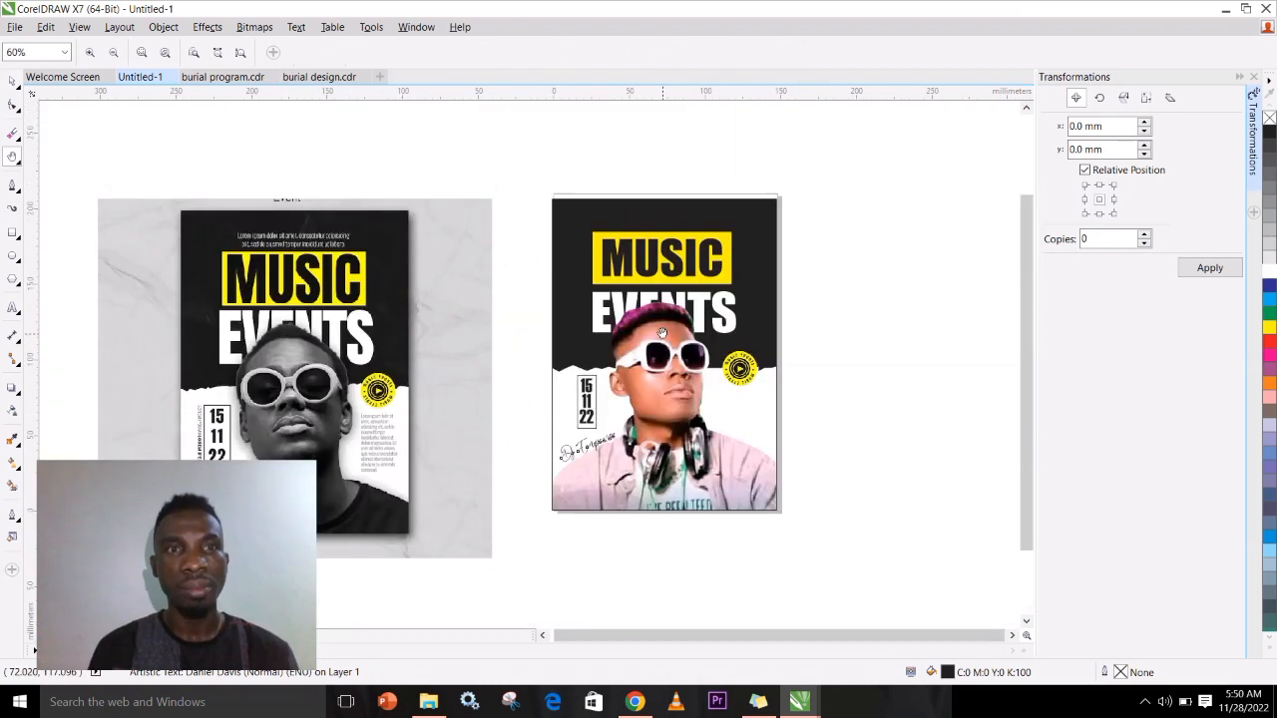
pyautogui.click(13, 82)
pyautogui.click(239, 159)
pyautogui.click(12, 307)
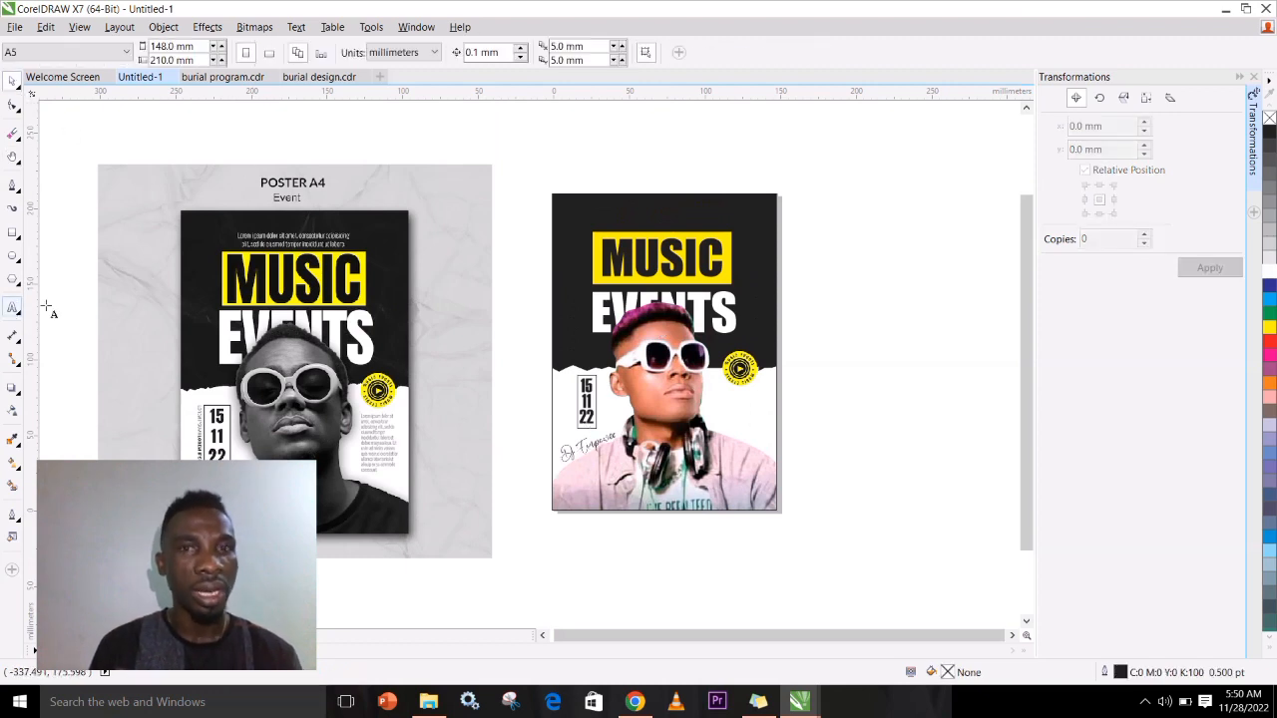
pyautogui.click(602, 145)
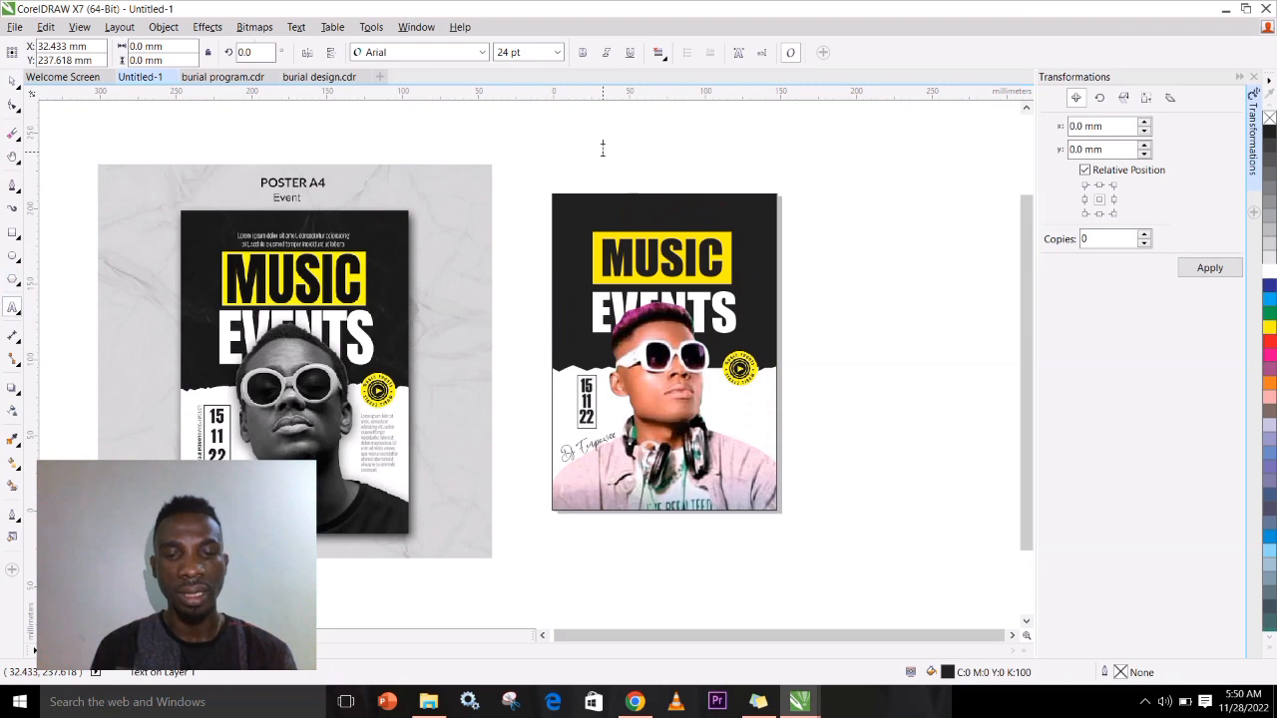
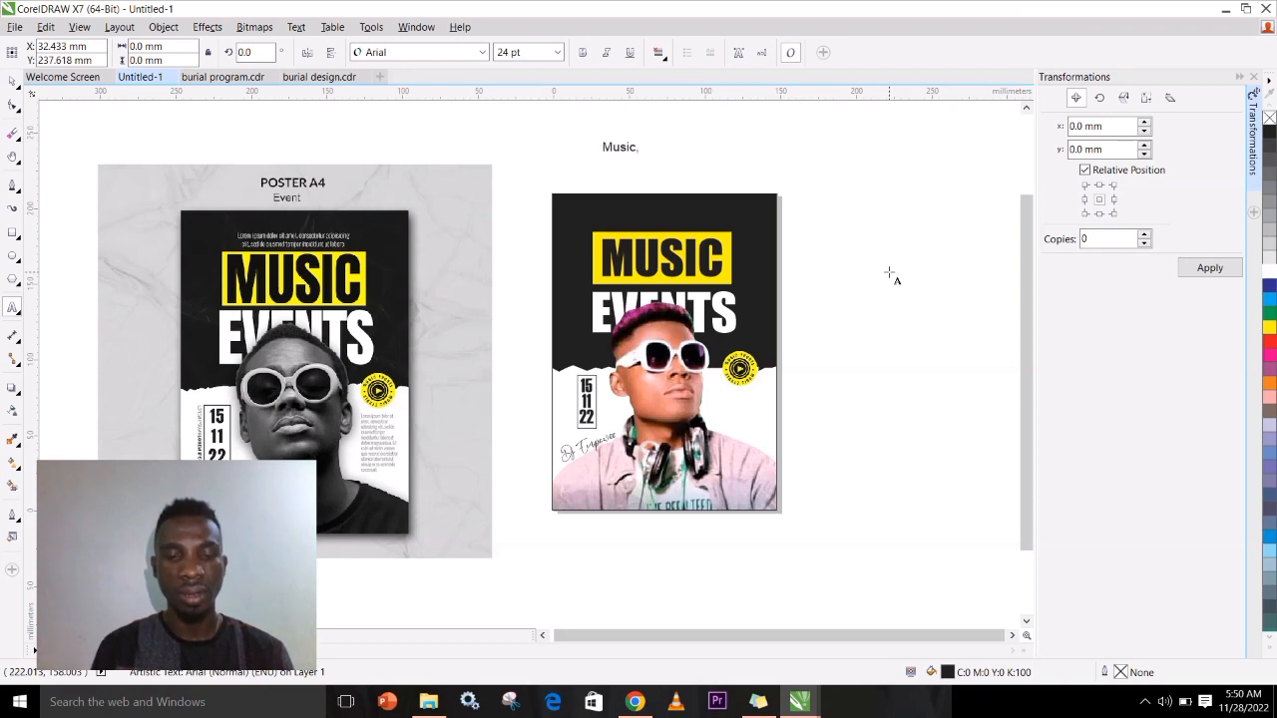
pyautogui.write('mey')
pyautogui.write('y')
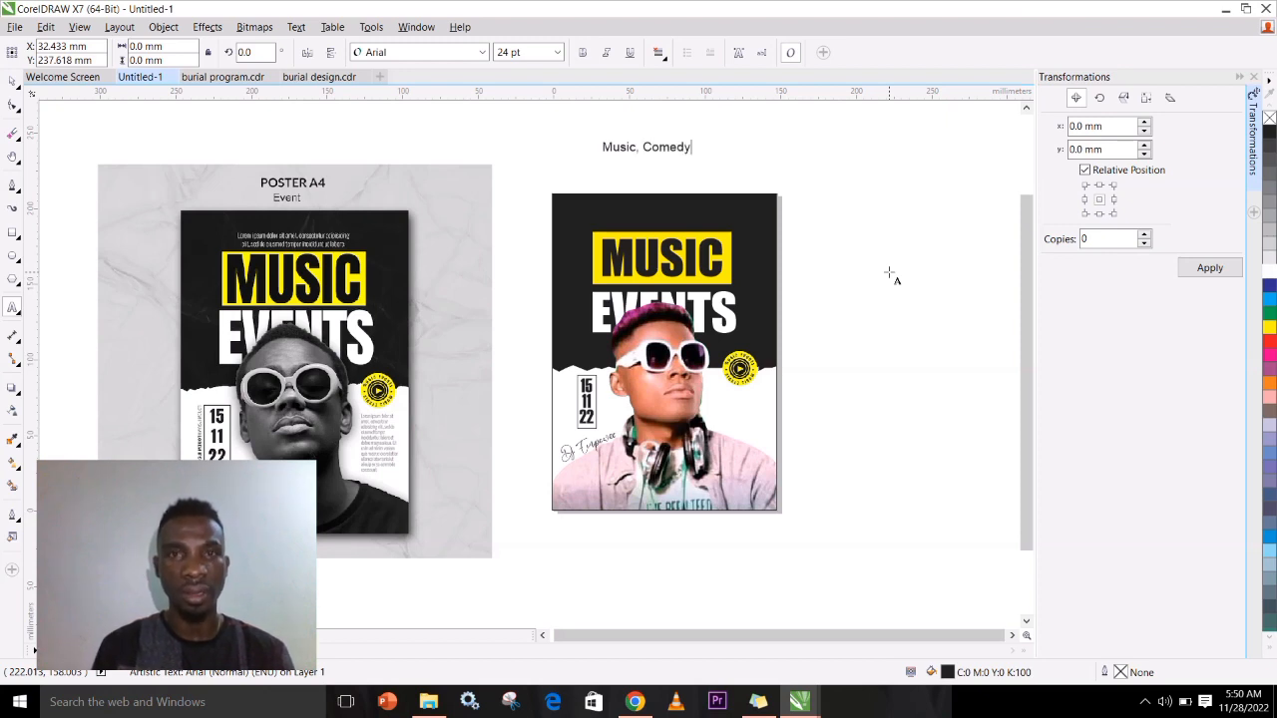
pyautogui.write(', and')
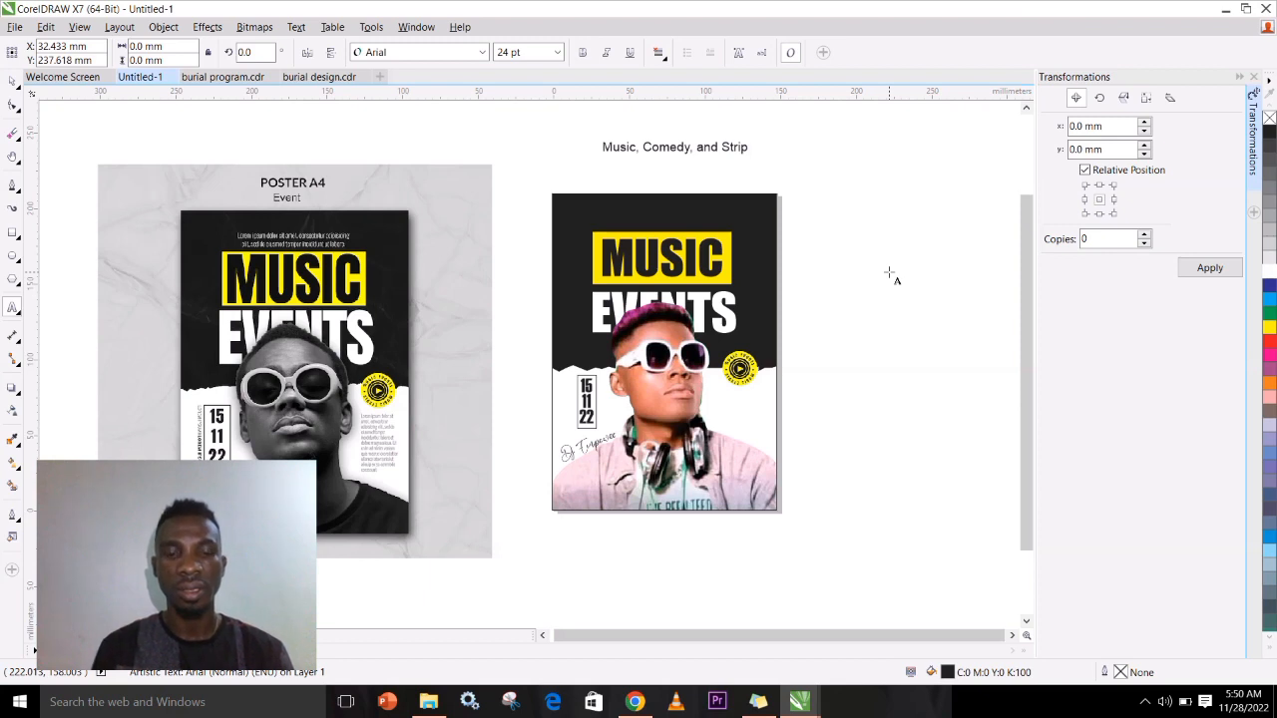
pyautogui.write('Strip Dances')
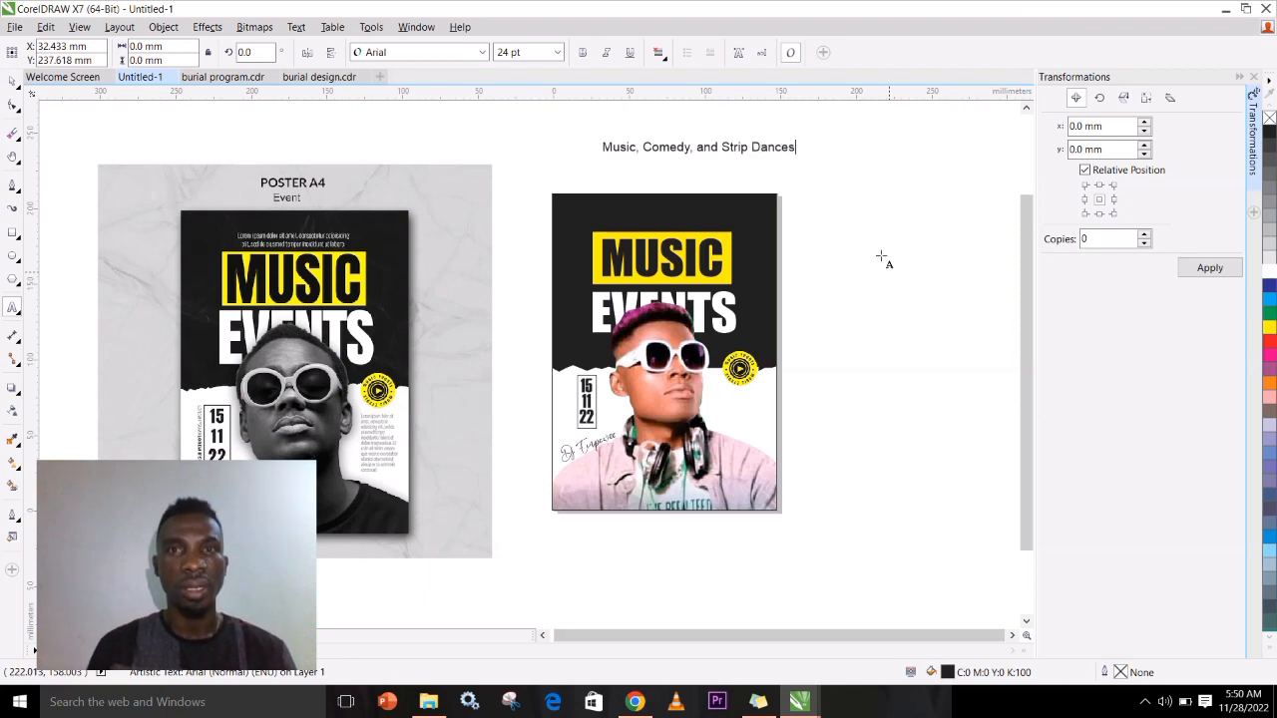
pyautogui.click(10, 81)
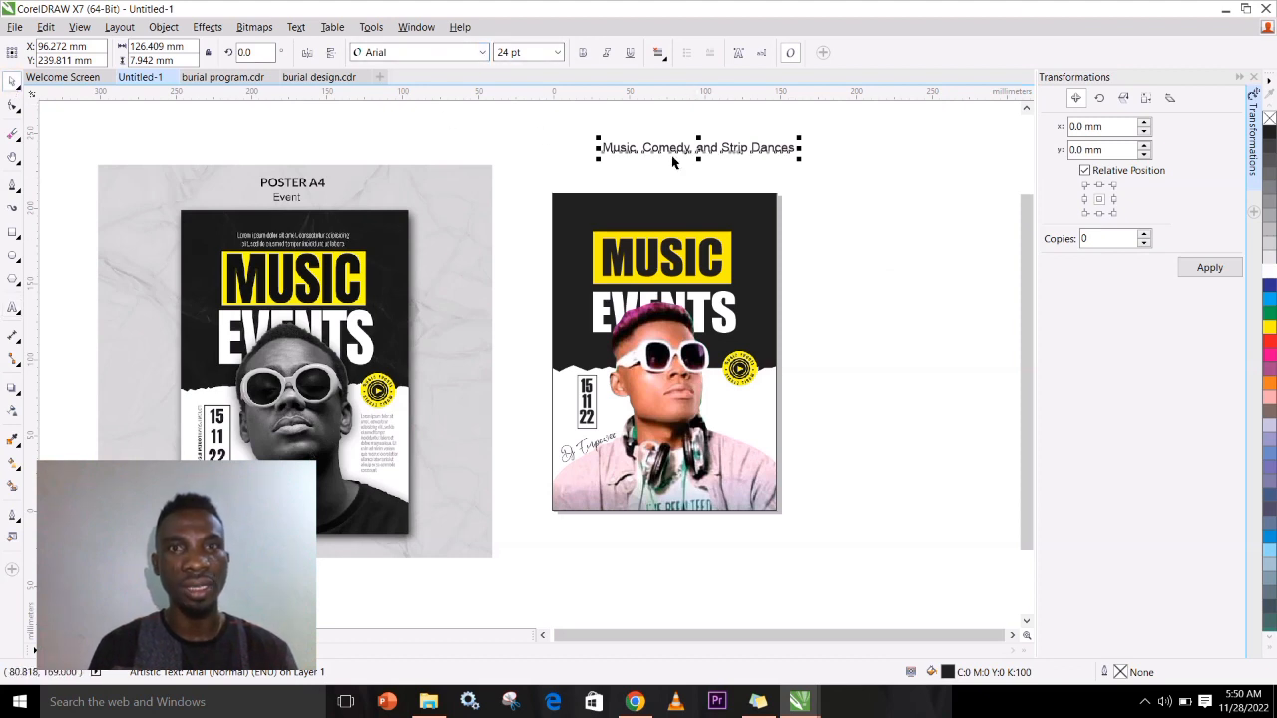
# - Set the tagline text to 14 pt, place it just above the MUSIC title and fill it white
pyautogui.click(556, 54)
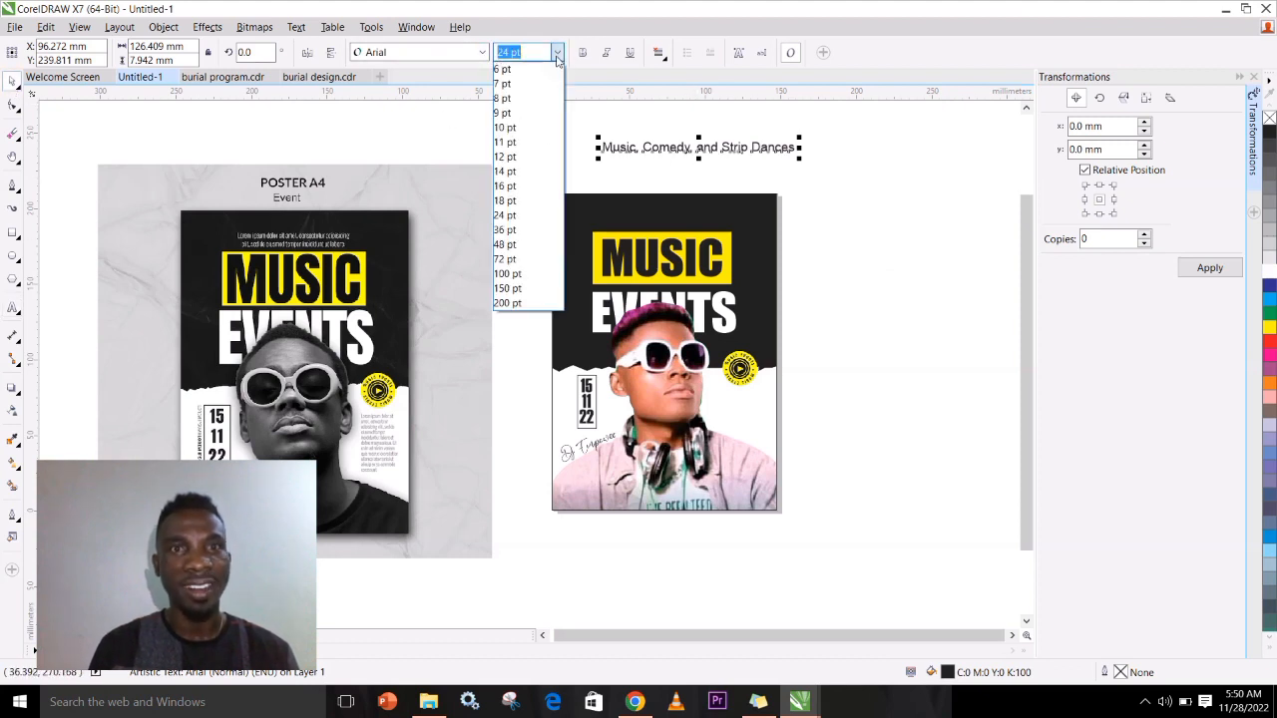
pyautogui.click(506, 171)
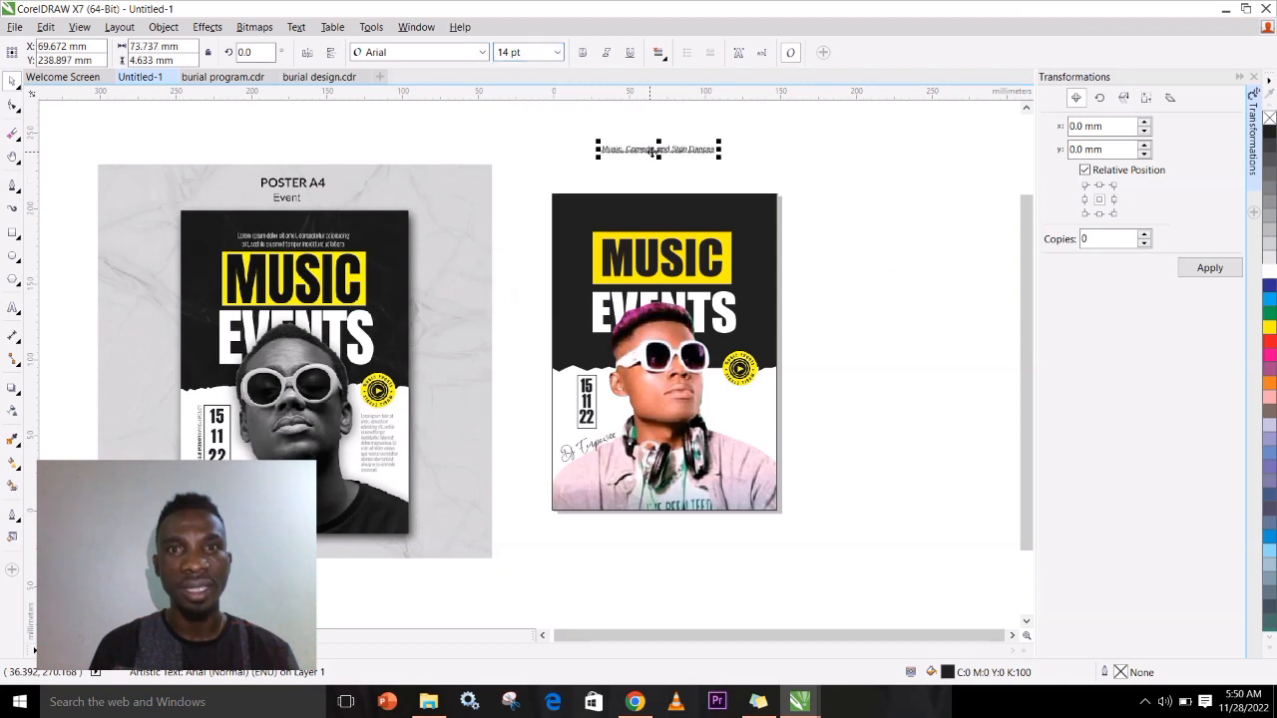
pyautogui.moveTo(657, 149); pyautogui.dragTo(659, 222)
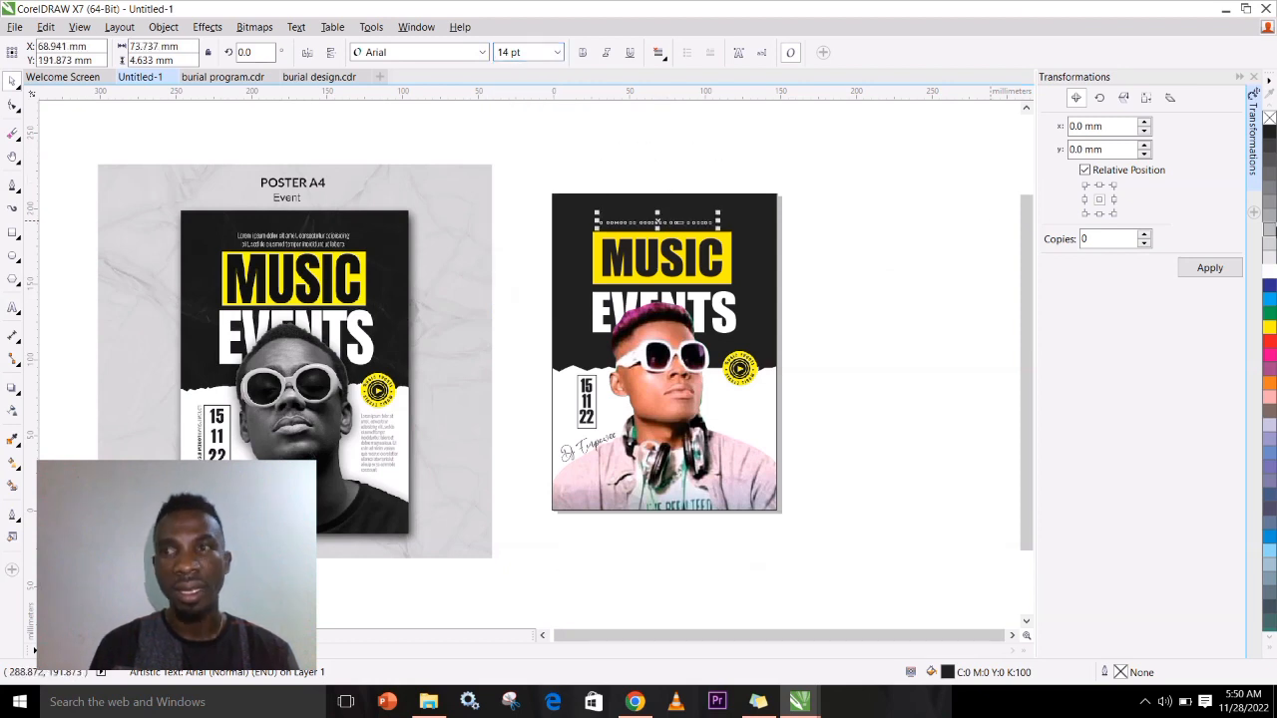
pyautogui.click(1270, 277)
pyautogui.click(887, 240)
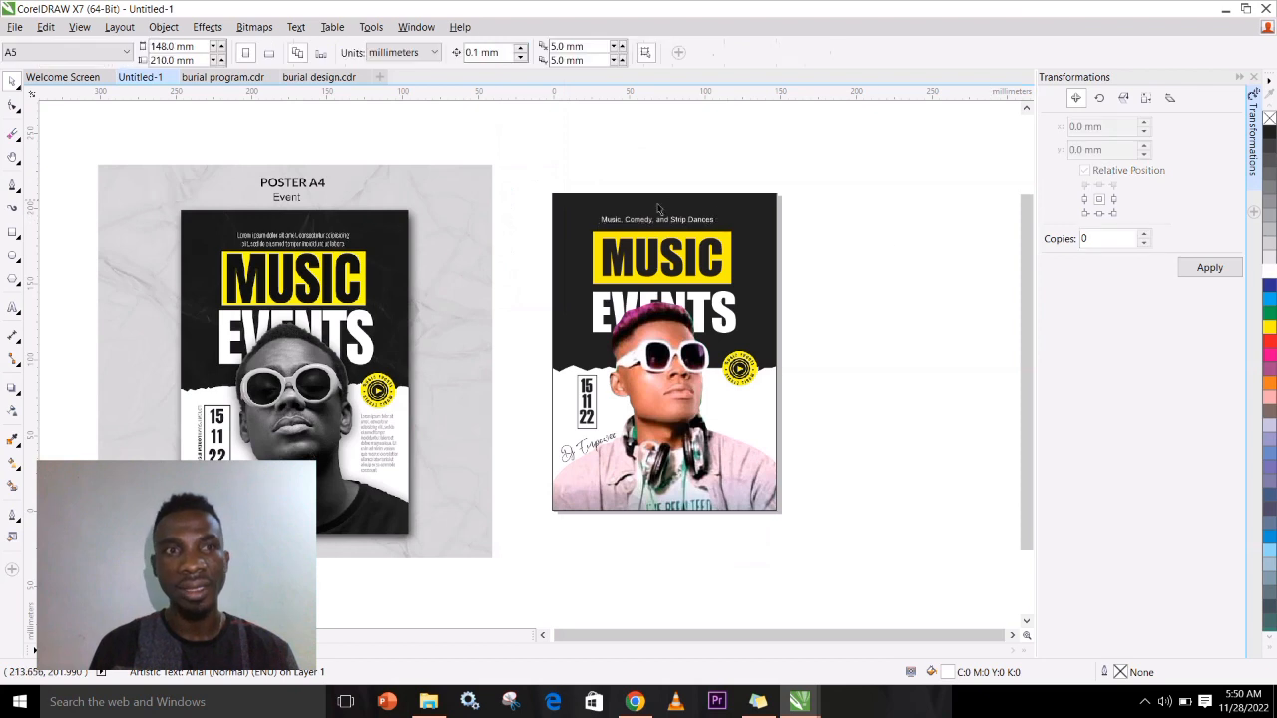
pyautogui.click(706, 223)
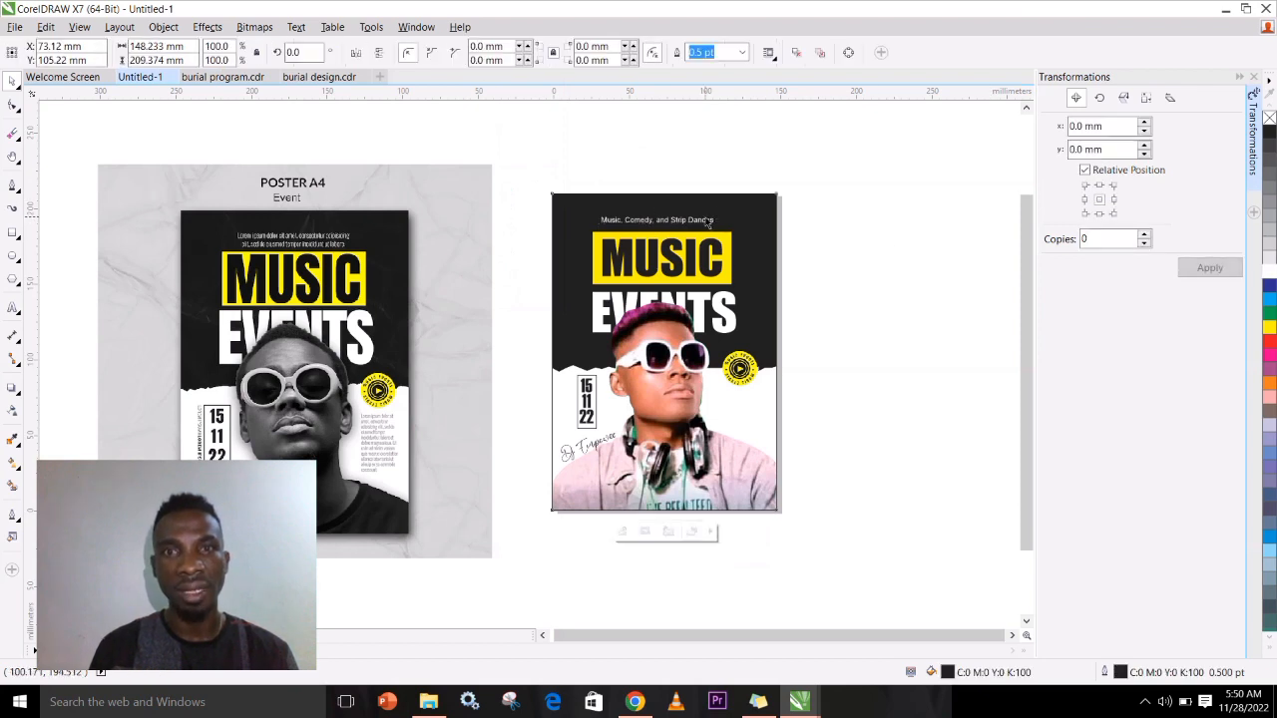
pyautogui.doubleClick(702, 219)
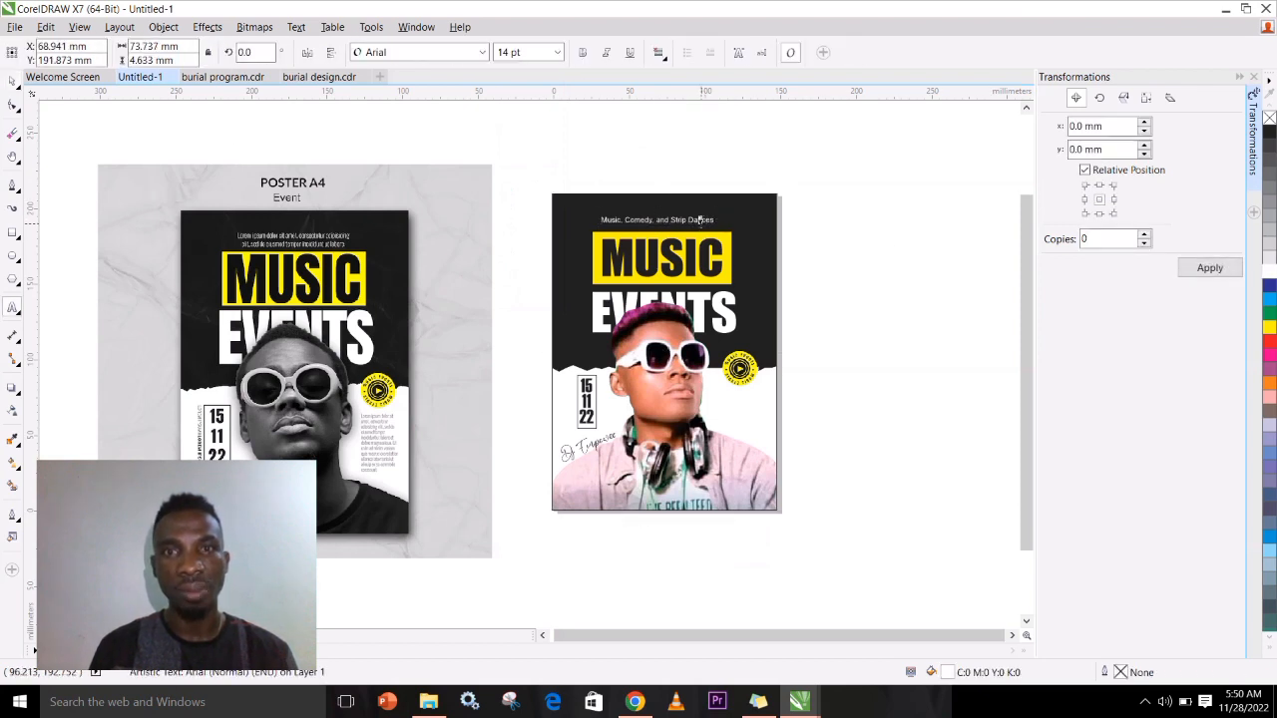
pyautogui.click(12, 82)
pyautogui.click(658, 223)
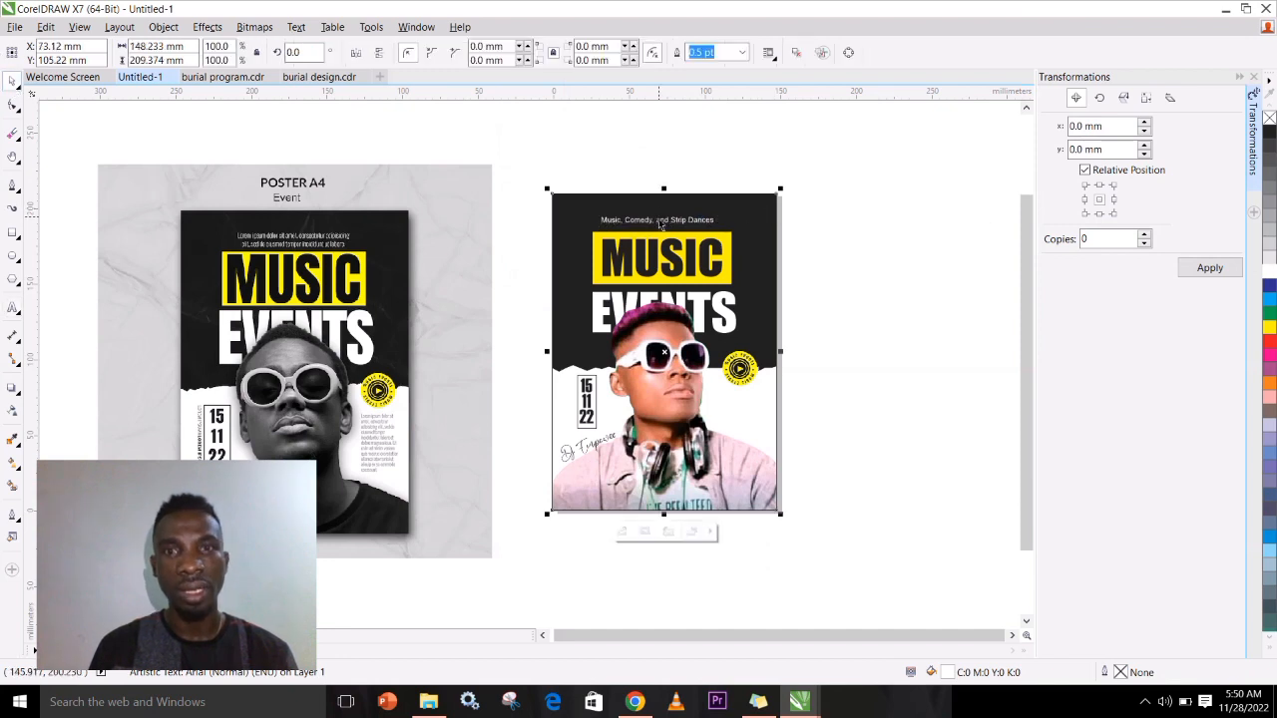
pyautogui.click(912, 257)
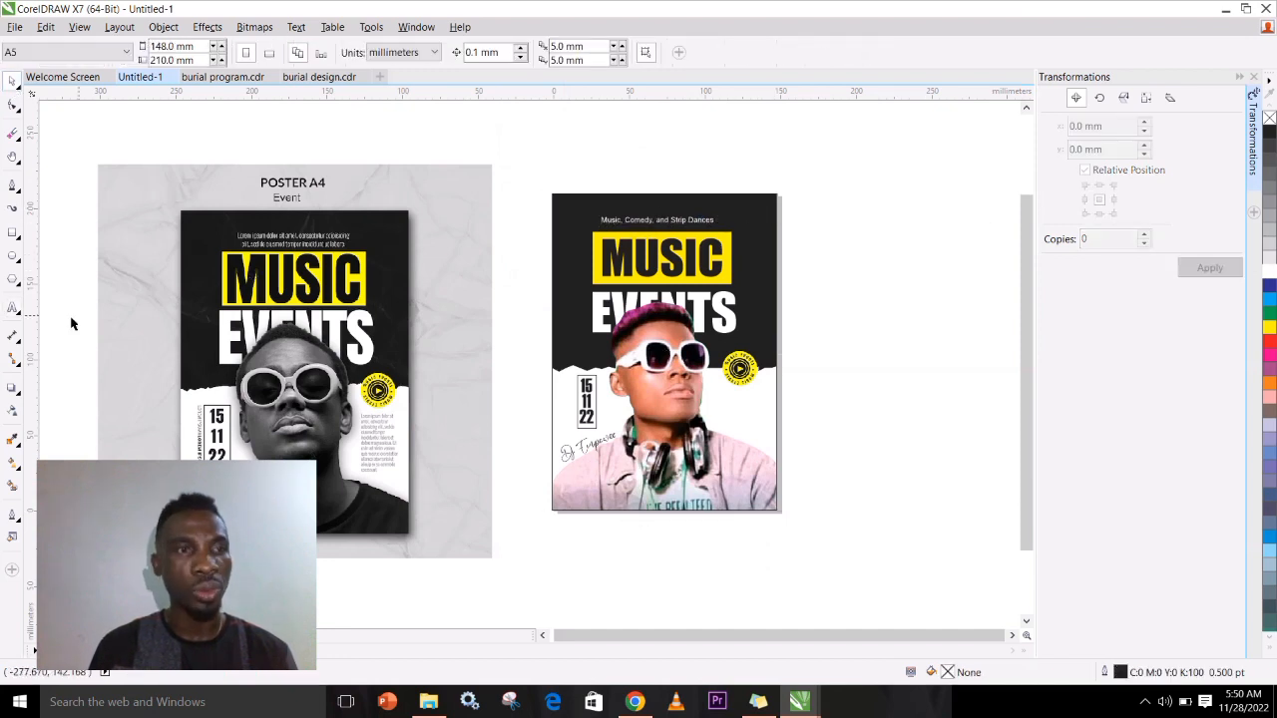
# - Add a five-line text beside the poster reading "Guest Artist:", "Davido", "Wizkid", "Tiwa Savage" and "Asake"
pyautogui.click(14, 309)
pyautogui.click(889, 364)
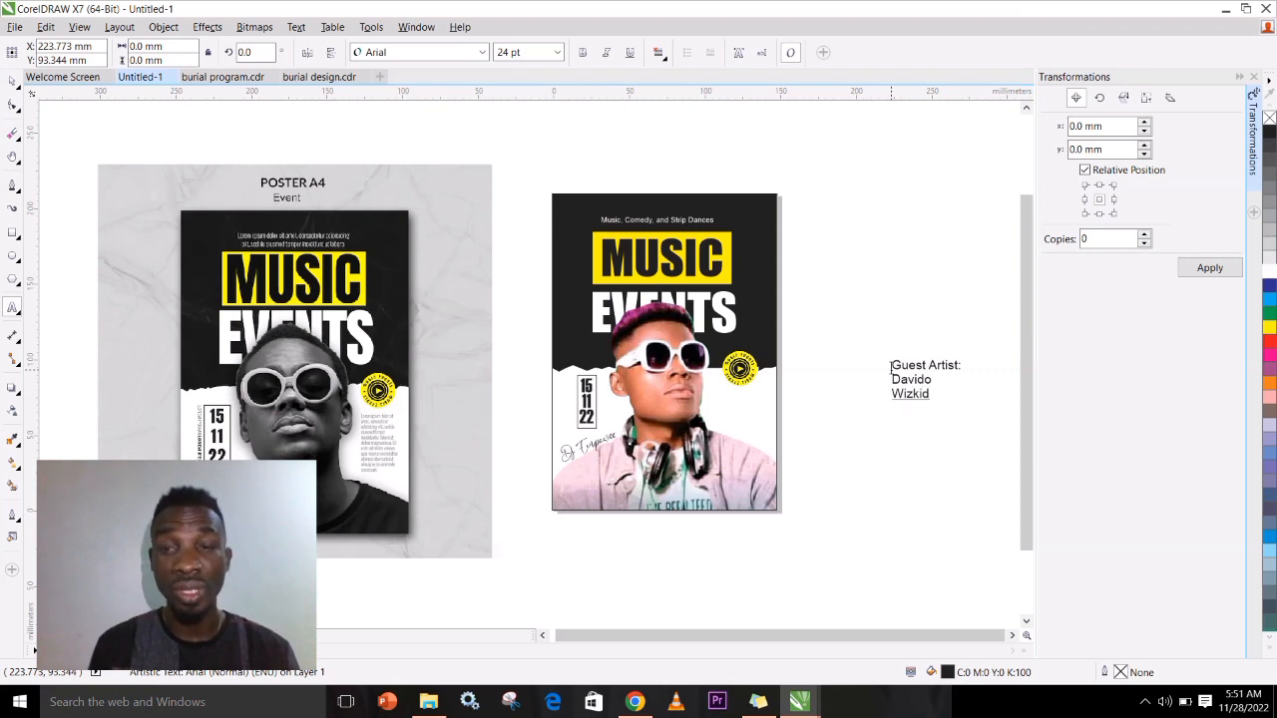
pyautogui.write('iwa Savage')
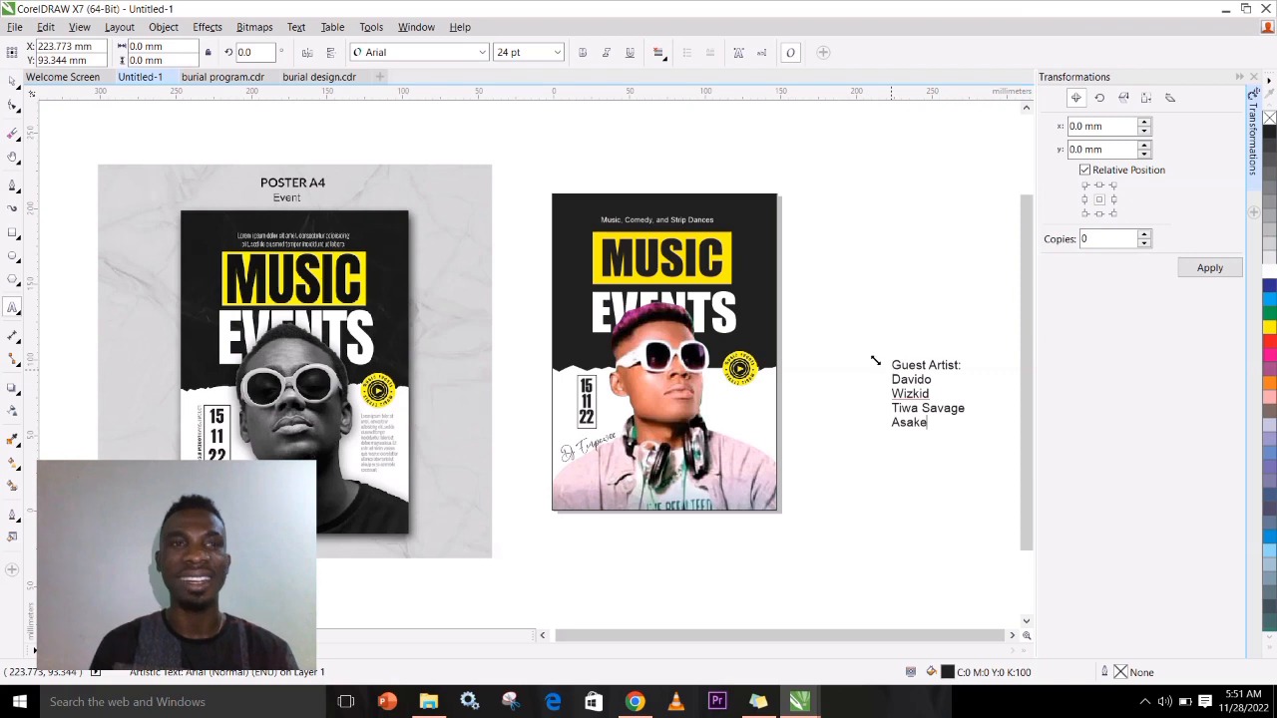
pyautogui.click(12, 82)
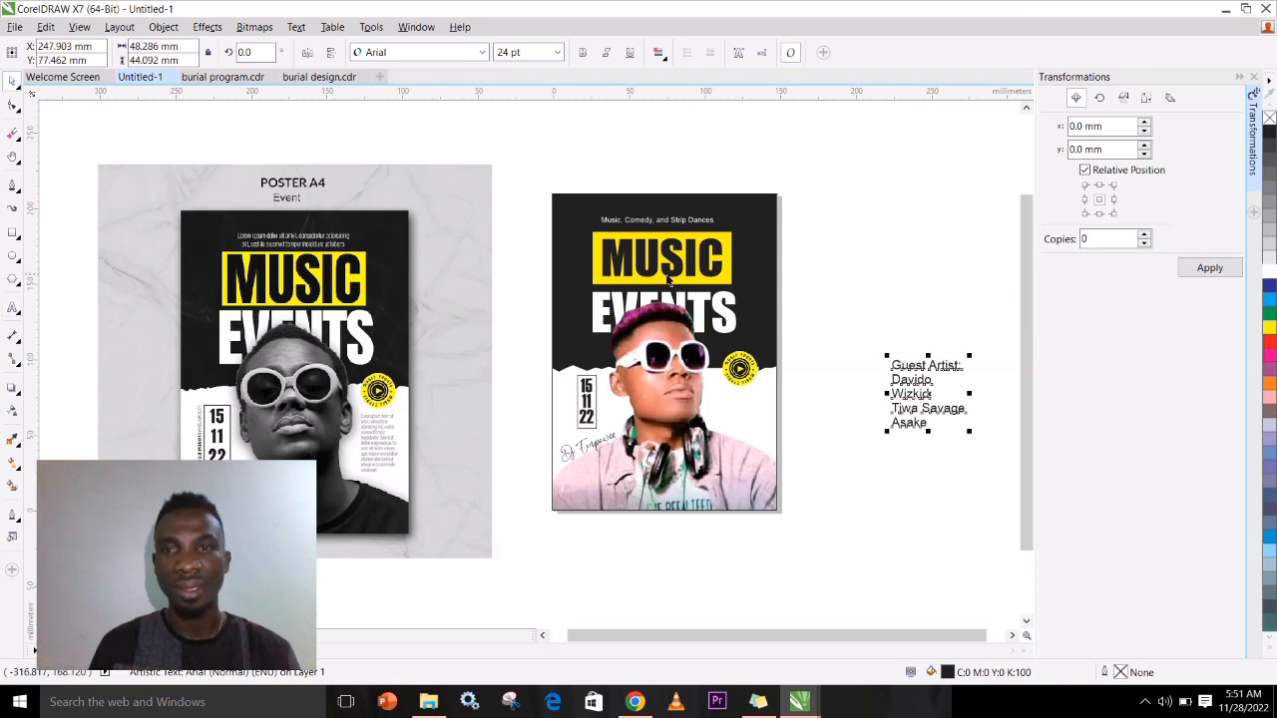
# - Set the guest artist list to 14 pt and place it on the white area just below the yellow badge
pyautogui.click(538, 52)
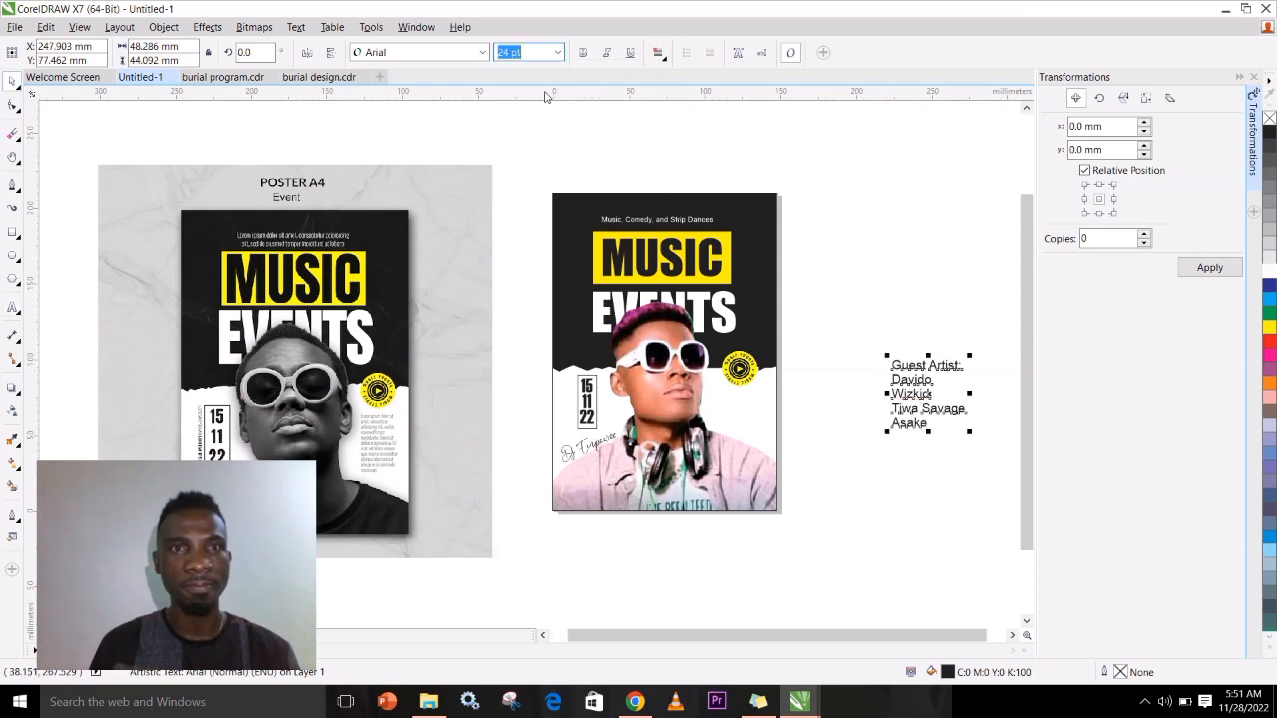
pyautogui.click(556, 52)
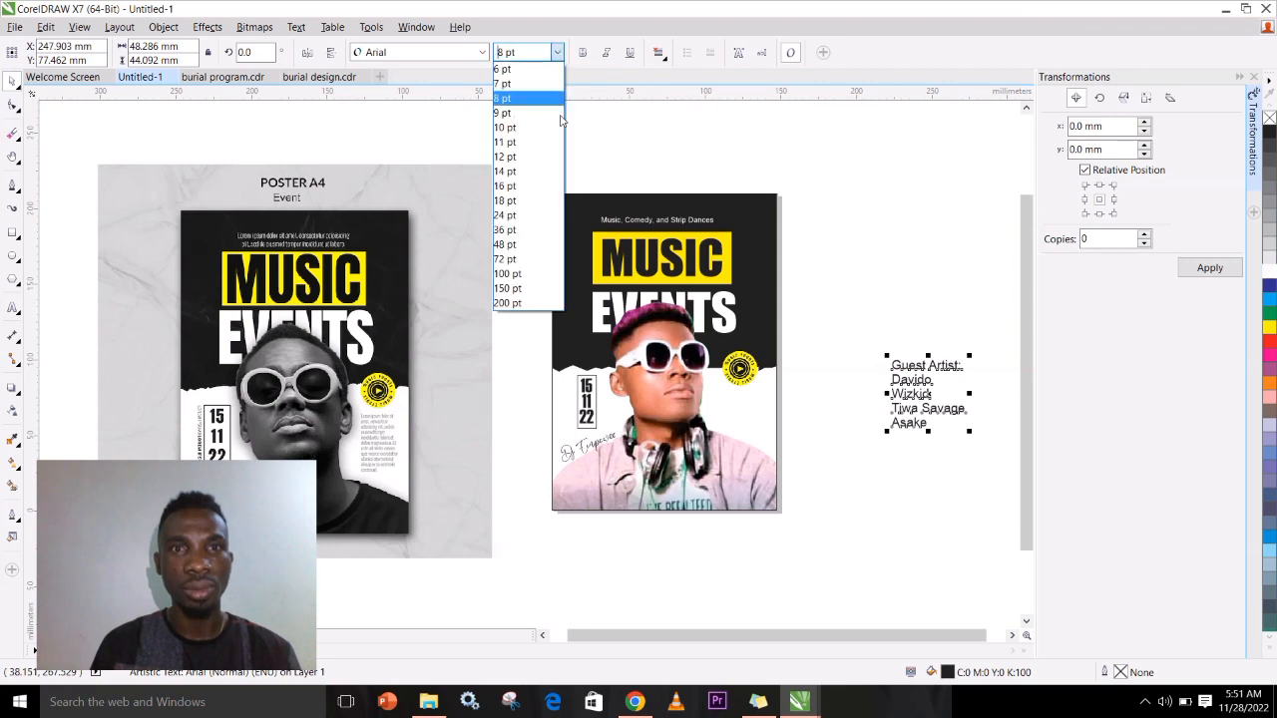
pyautogui.click(543, 173)
pyautogui.moveTo(910, 379); pyautogui.dragTo(745, 408)
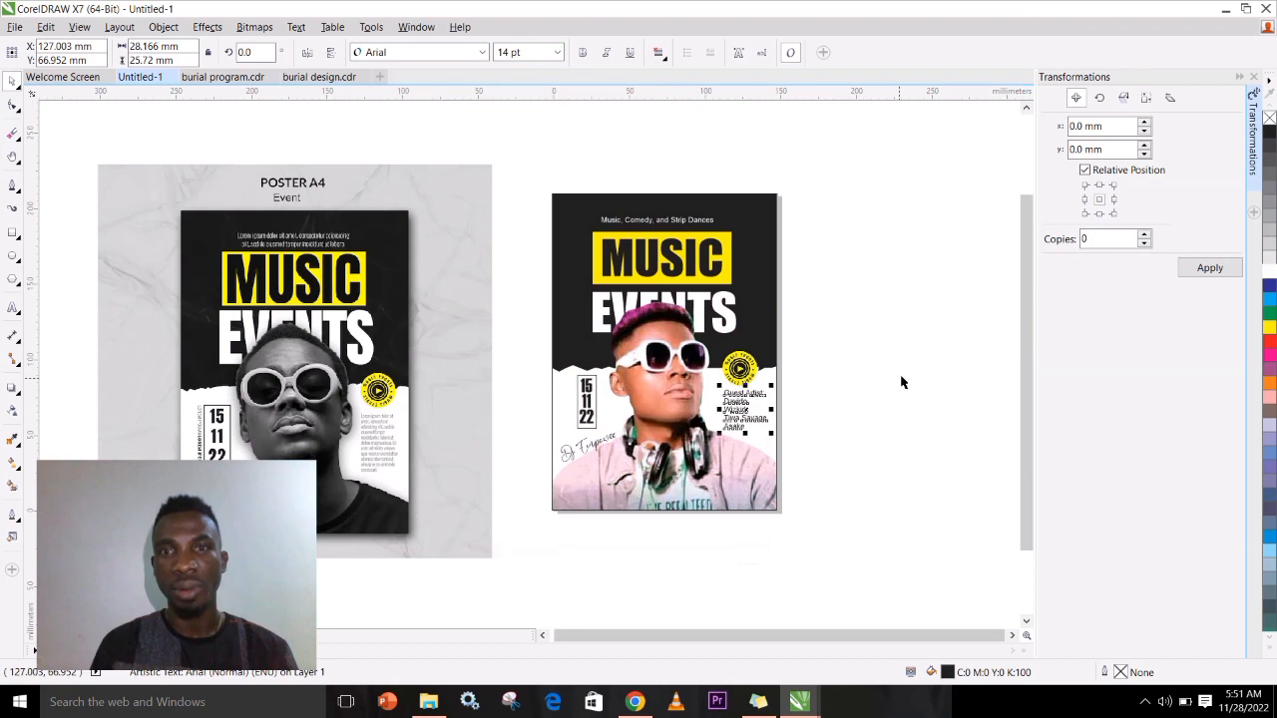
pyautogui.click(903, 382)
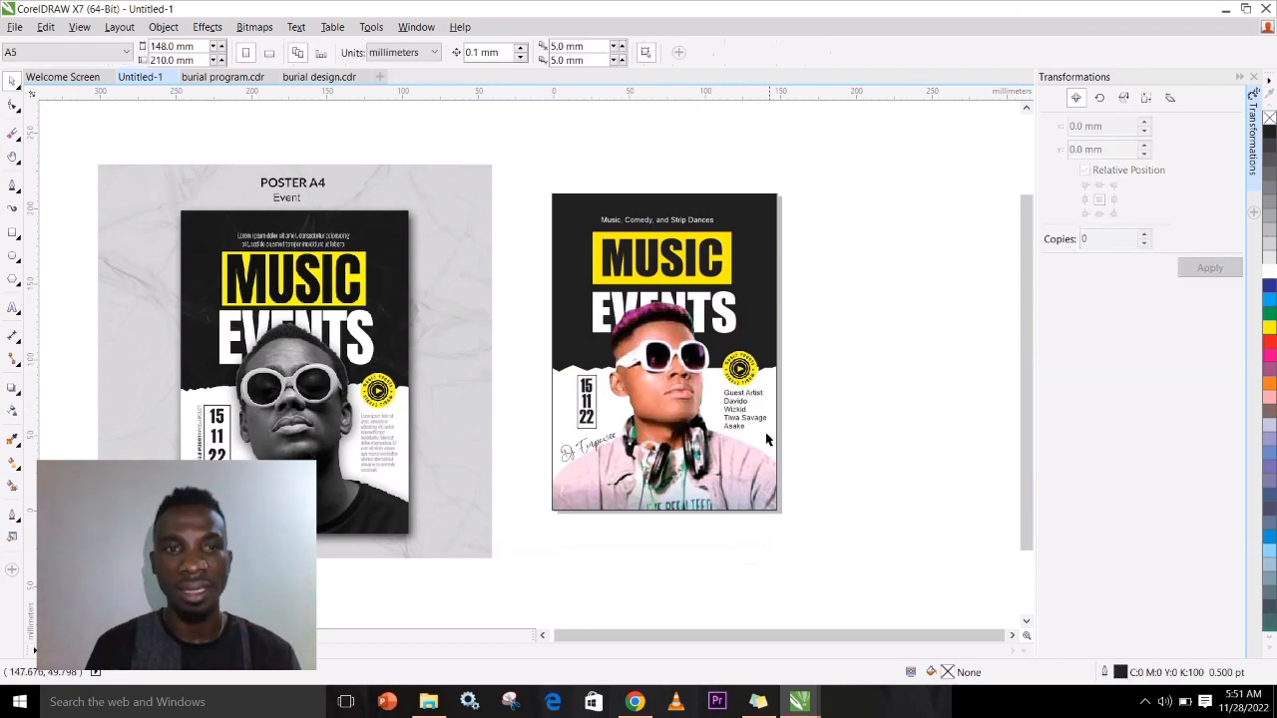
pyautogui.click(739, 427)
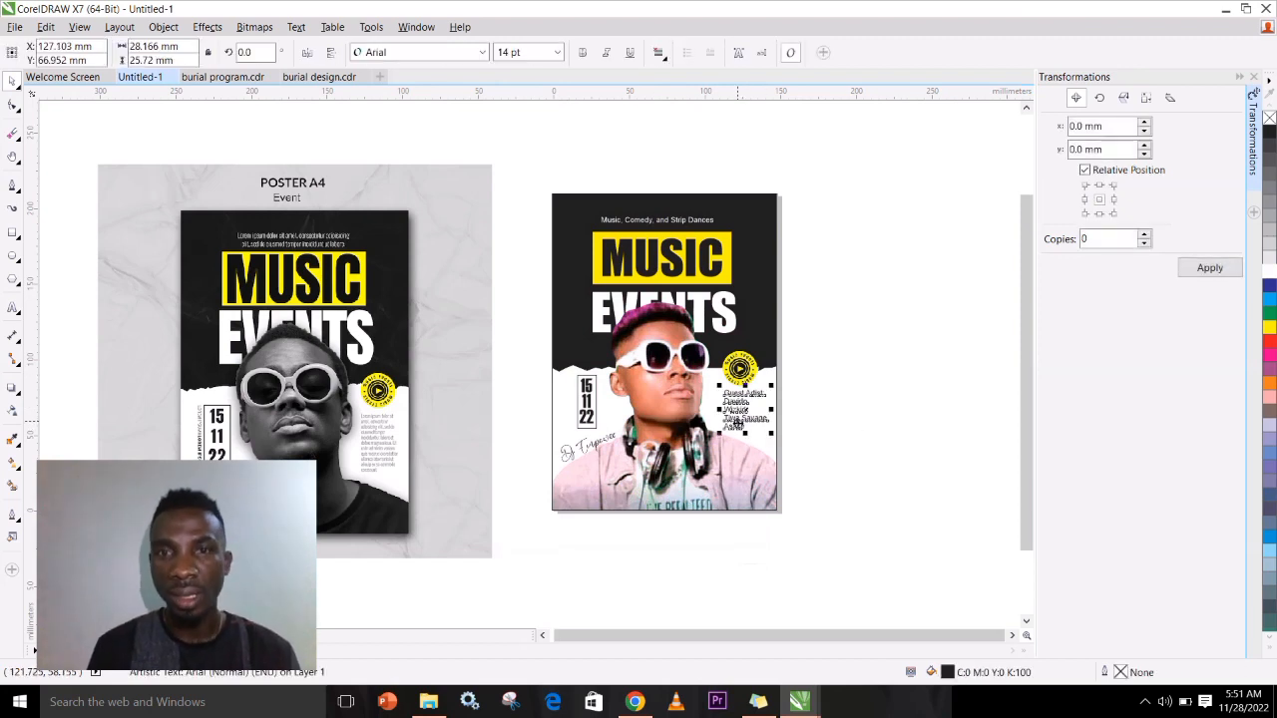
pyautogui.click(866, 334)
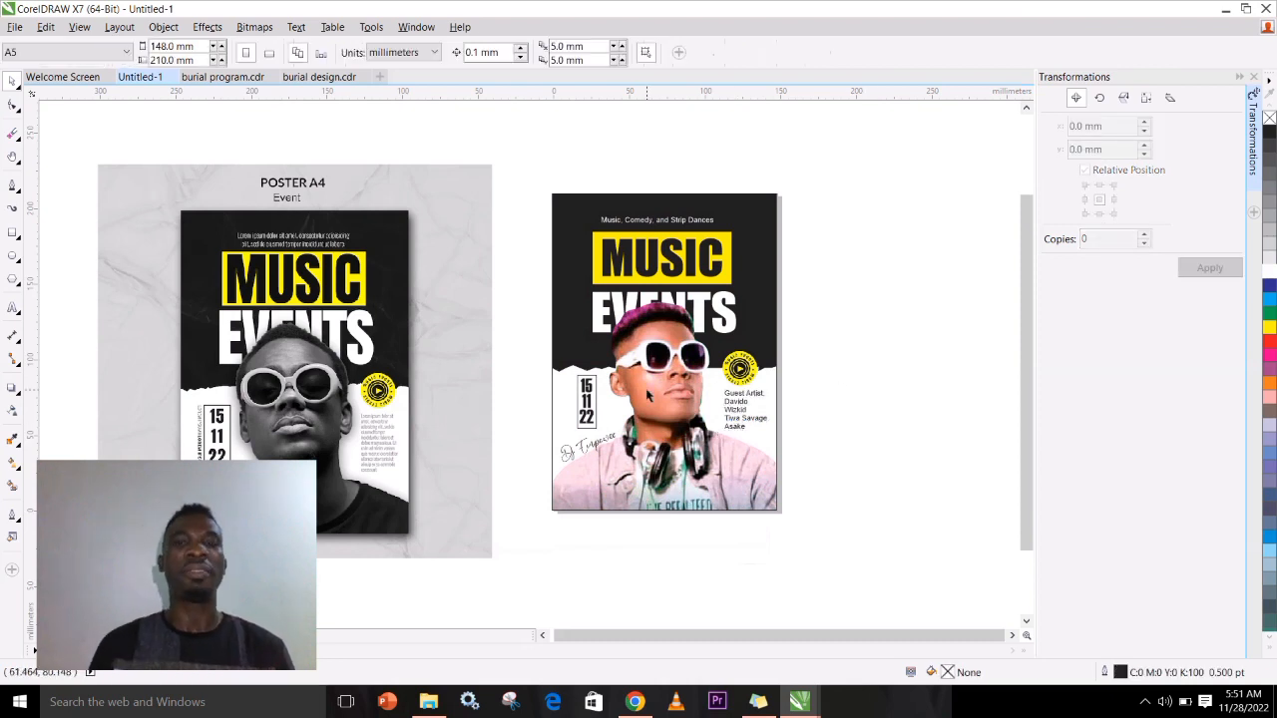
pyautogui.press('h')
pyautogui.moveTo(579, 387); pyautogui.dragTo(664, 327)
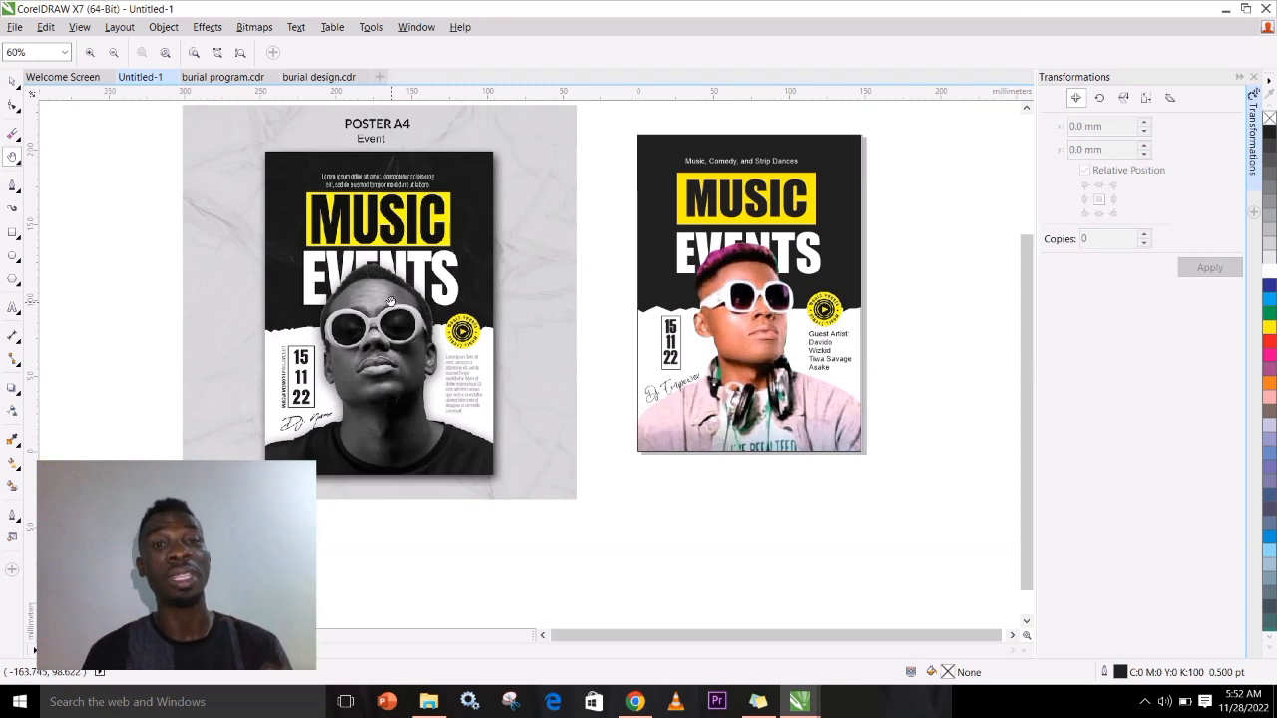
pyautogui.moveTo(765, 320); pyautogui.dragTo(743, 326)
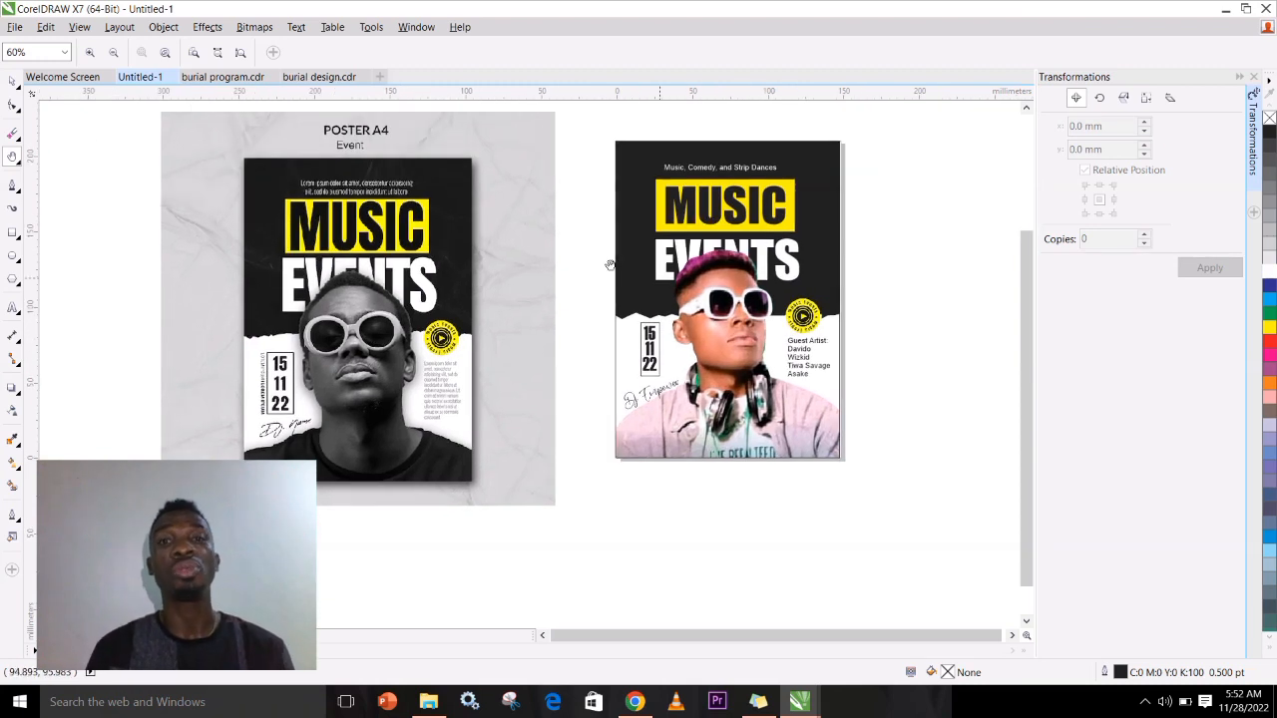
pyautogui.click(10, 84)
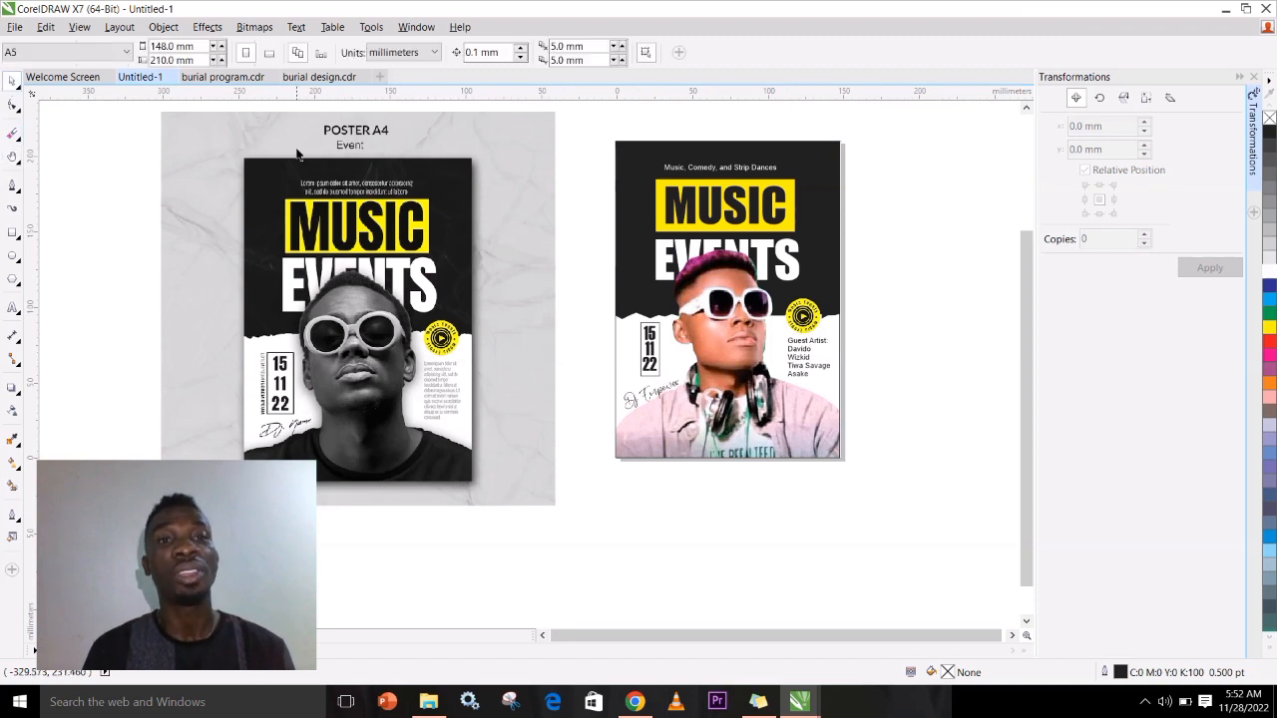
pyautogui.click(385, 237)
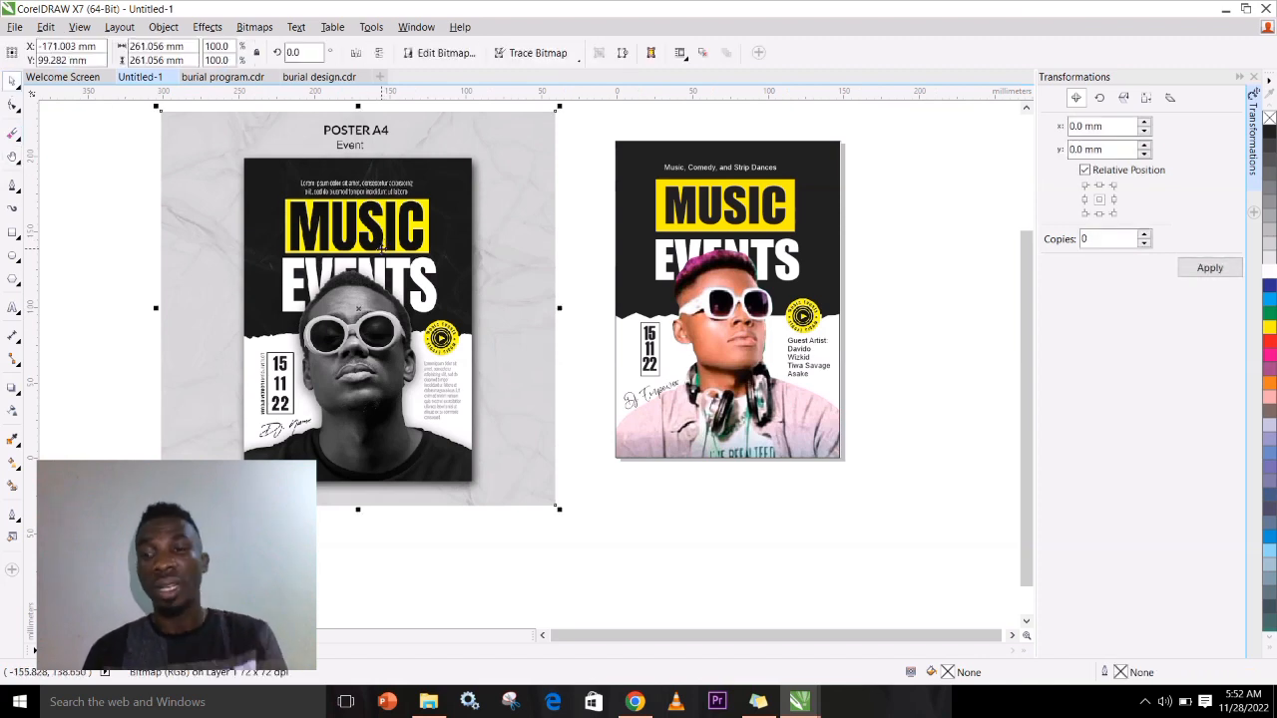
pyautogui.click(599, 284)
# - Duplicate the entire finished poster and place the copy in the empty area just beside the original
pyautogui.press('h')
pyautogui.moveTo(682, 351); pyautogui.dragTo(509, 339)
pyautogui.click(12, 84)
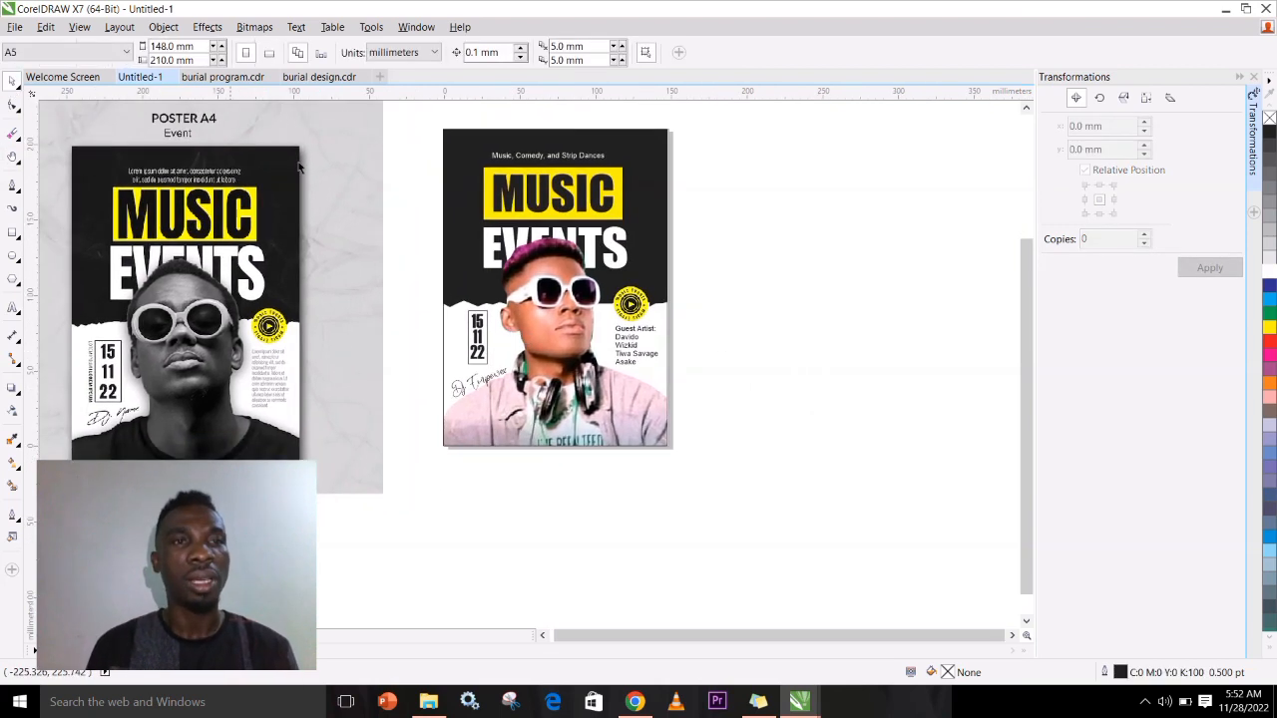
pyautogui.click(563, 327)
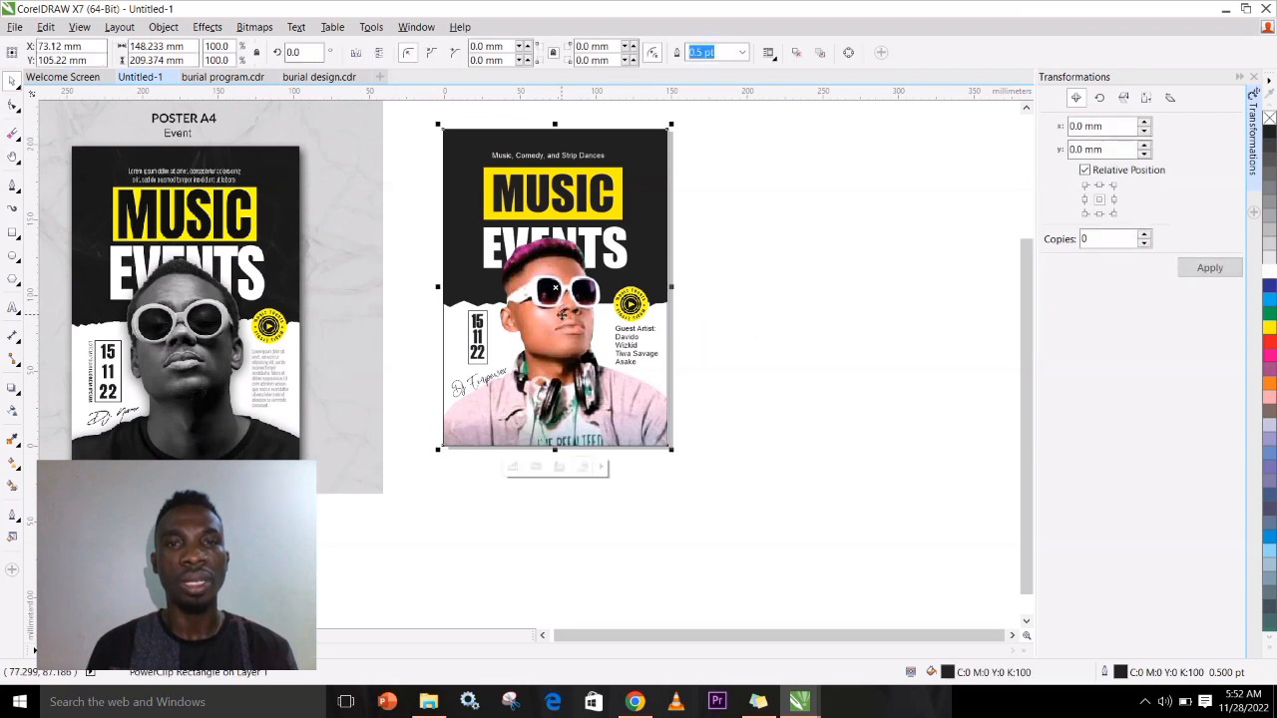
pyautogui.click(787, 292)
pyautogui.moveTo(723, 113); pyautogui.dragTo(393, 484)
pyautogui.moveTo(484, 384); pyautogui.dragTo(729, 380)
pyautogui.click(638, 467)
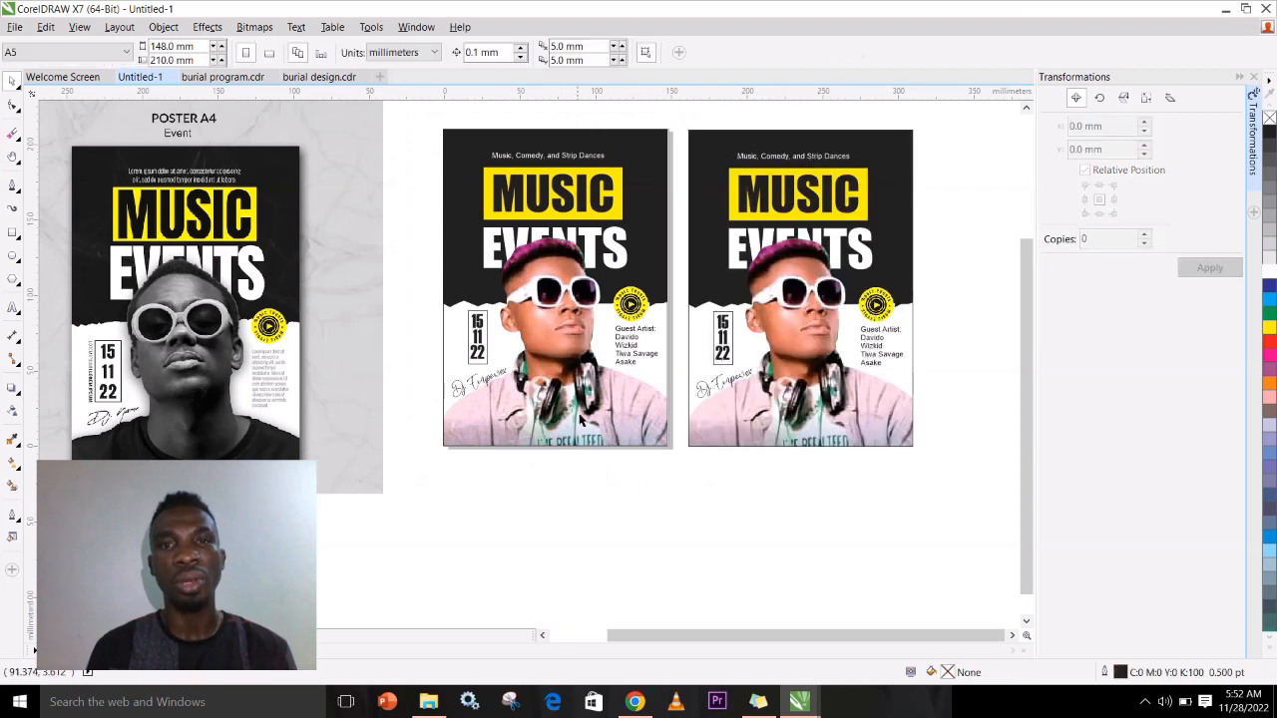
# - Open the original poster's PowerClip contents for editing and select the photo of the man
pyautogui.click(571, 303)
pyautogui.rightClick(570, 303)
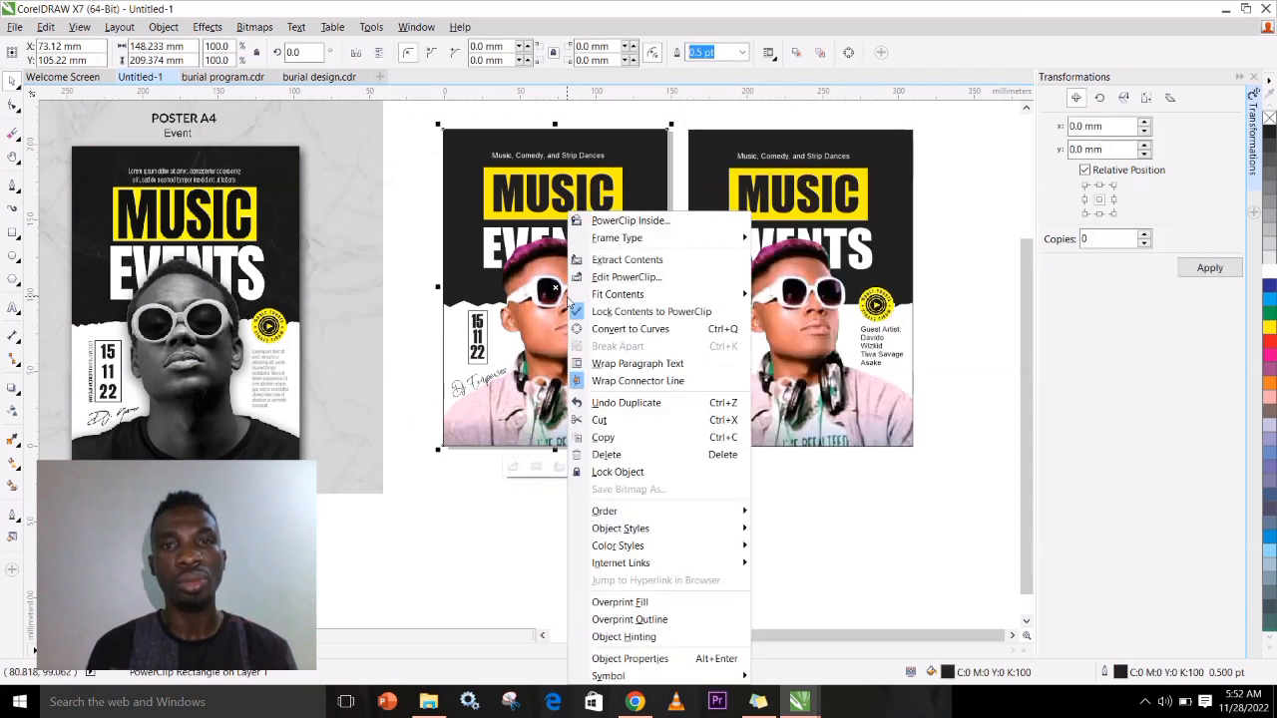
pyautogui.click(629, 222)
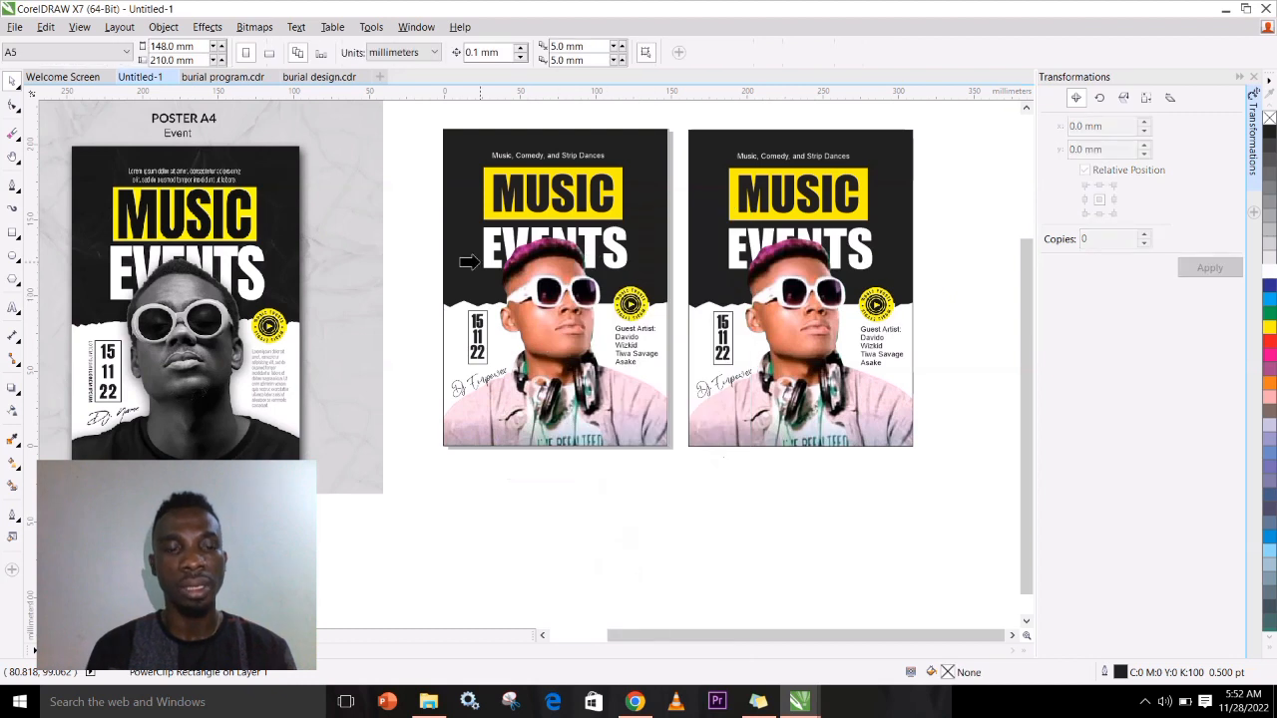
pyautogui.rightClick(564, 267)
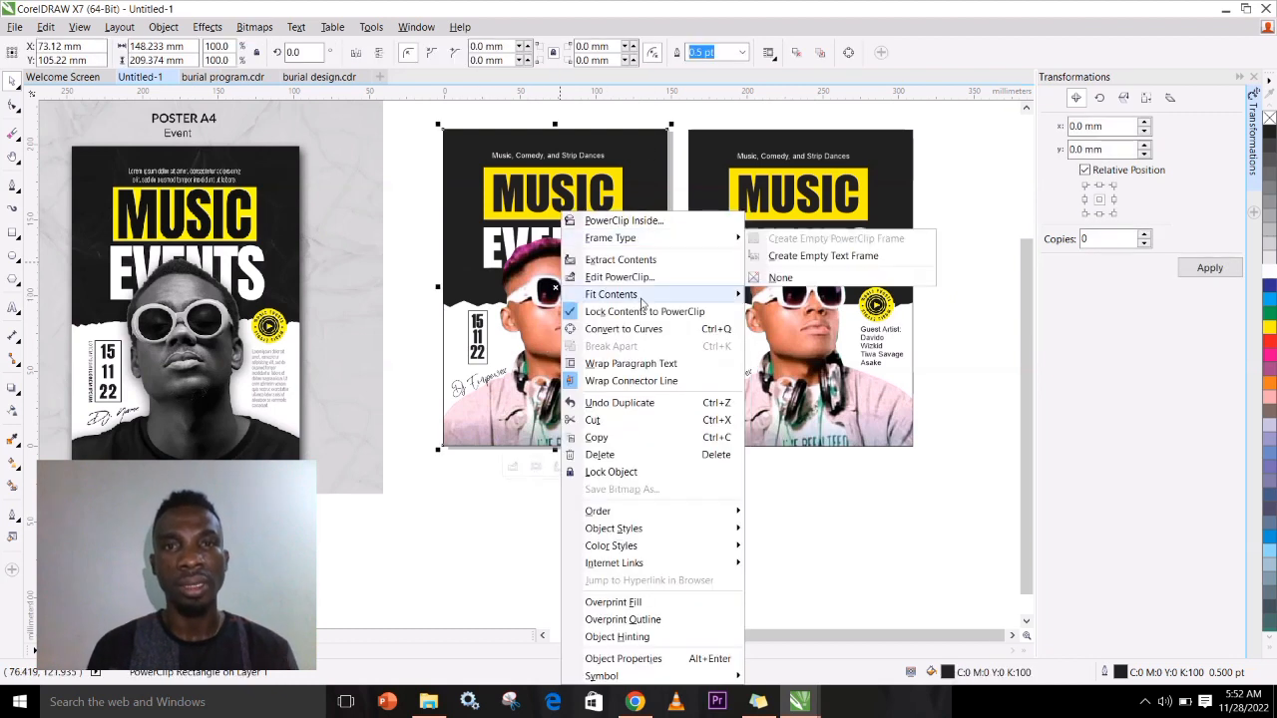
pyautogui.click(644, 280)
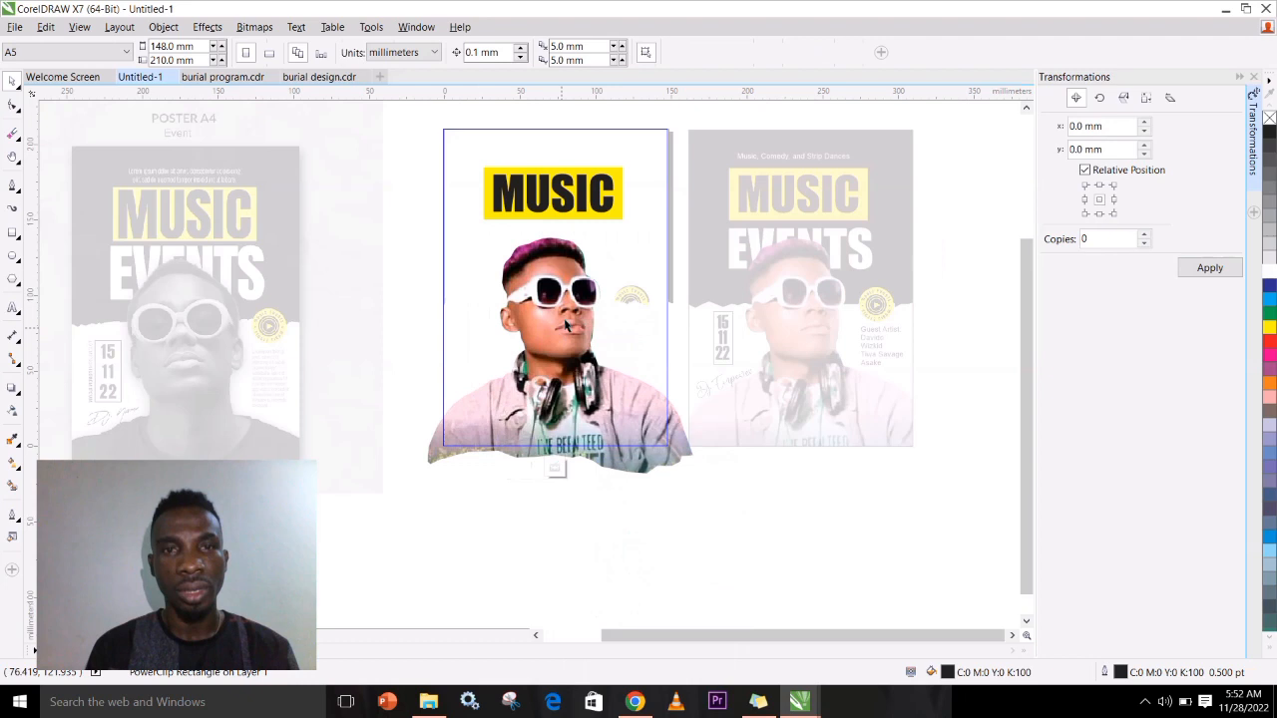
pyautogui.click(566, 325)
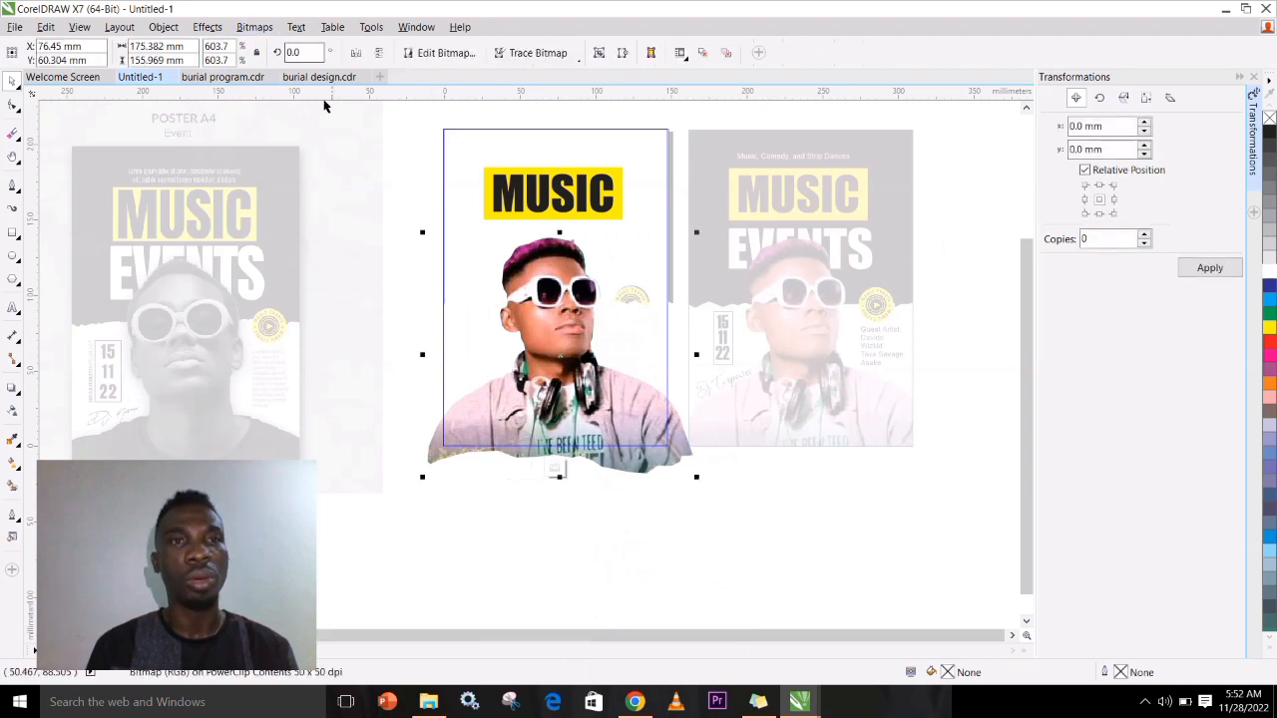
# - Convert the man's photo to a CMYK bitmap at 250 dpi with anti-aliasing and a transparent background
pyautogui.click(254, 27)
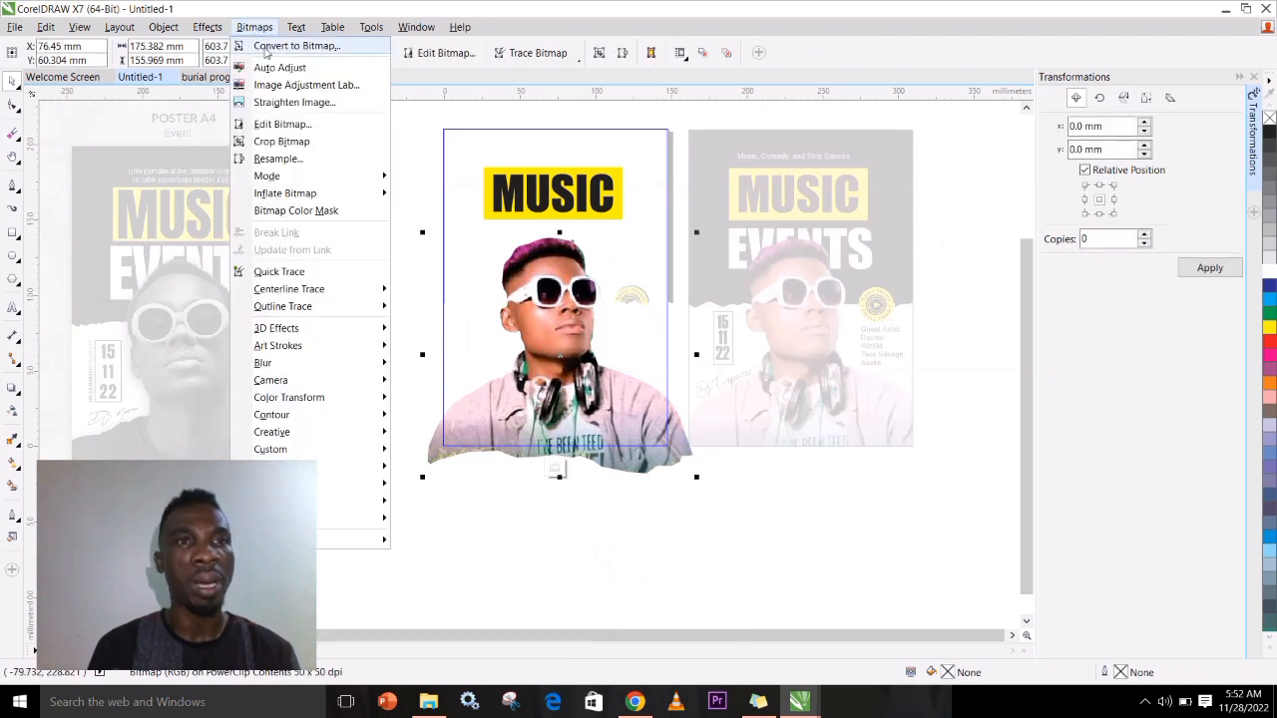
pyautogui.click(265, 47)
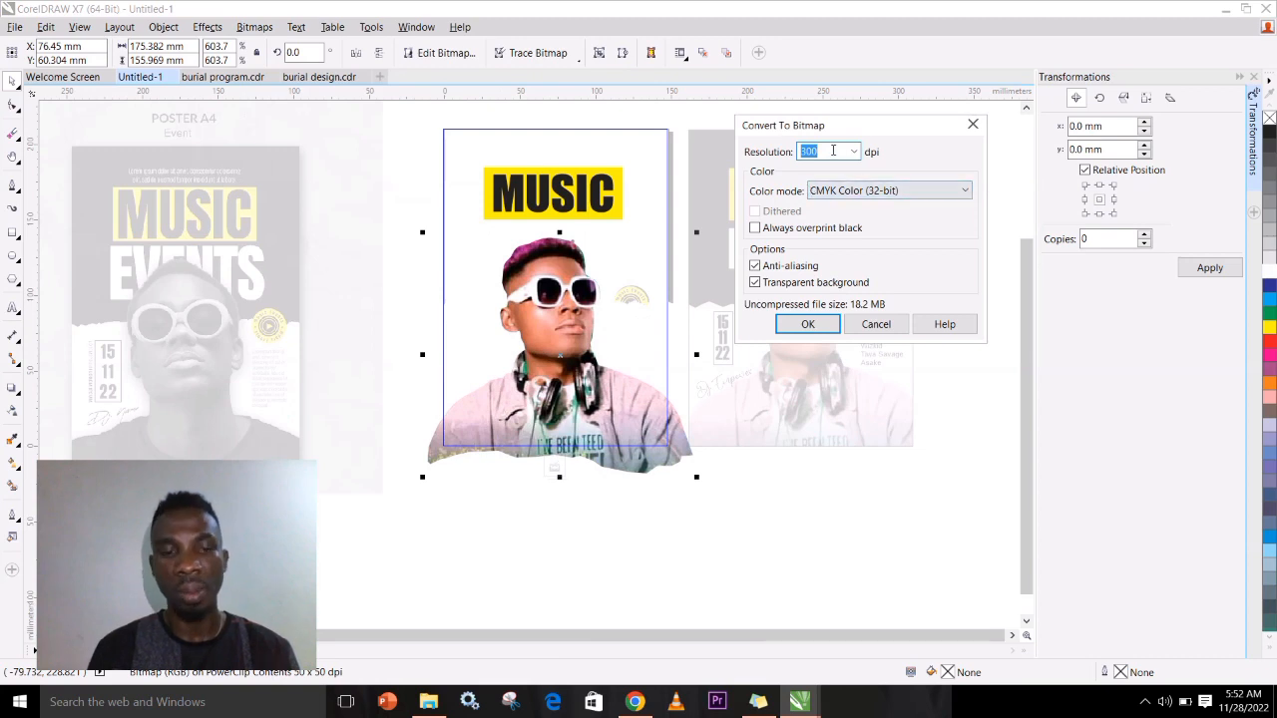
pyautogui.write('250')
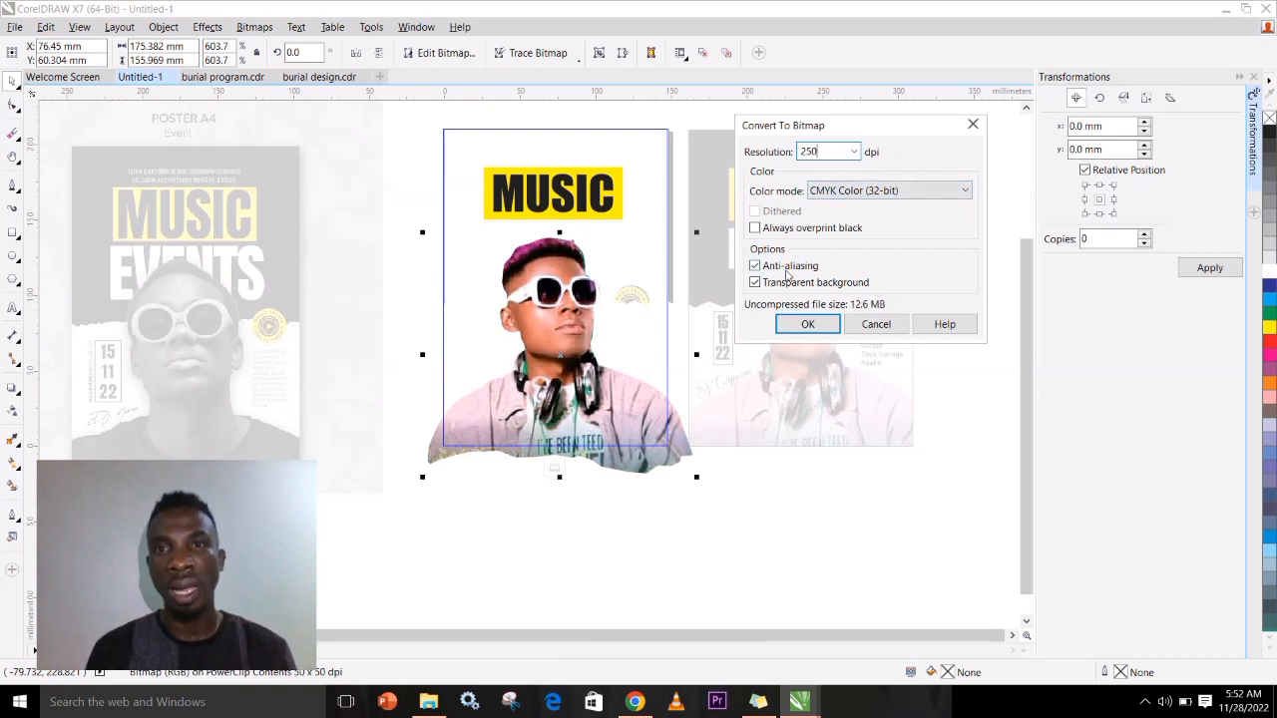
pyautogui.click(808, 321)
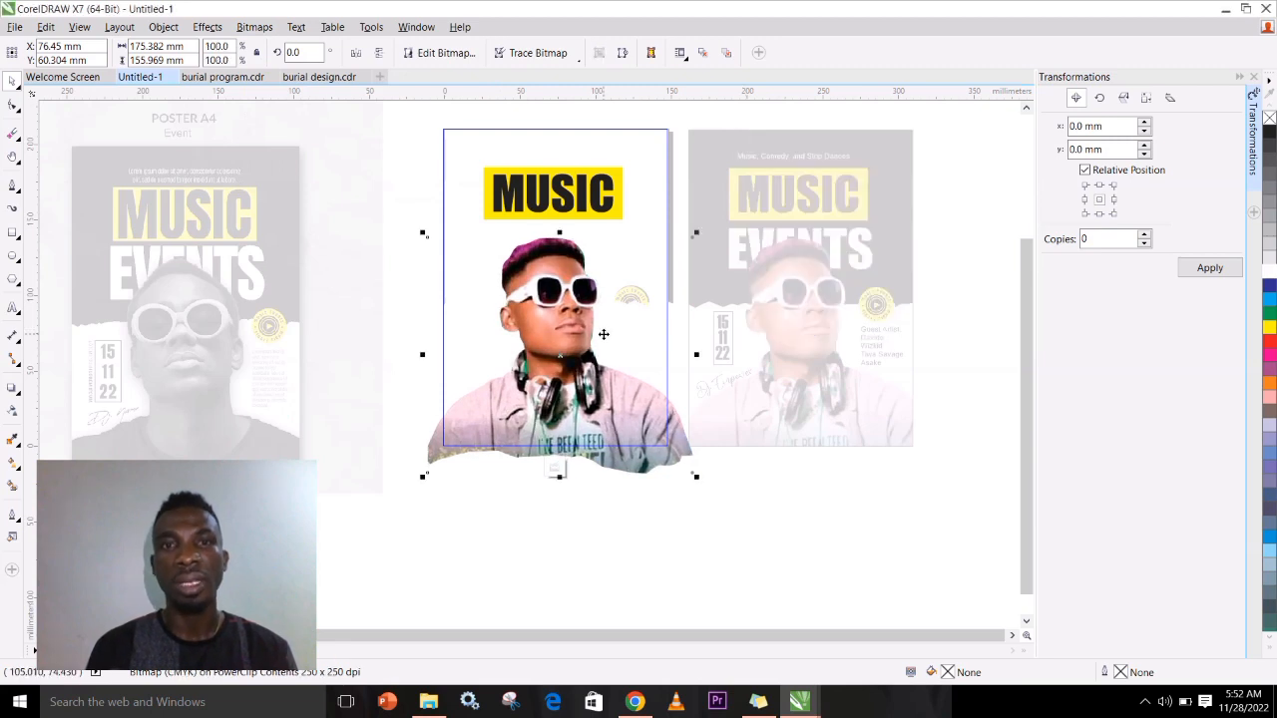
# - Change the man's photo to grayscale mode and finish editing the PowerClip contents
pyautogui.click(255, 28)
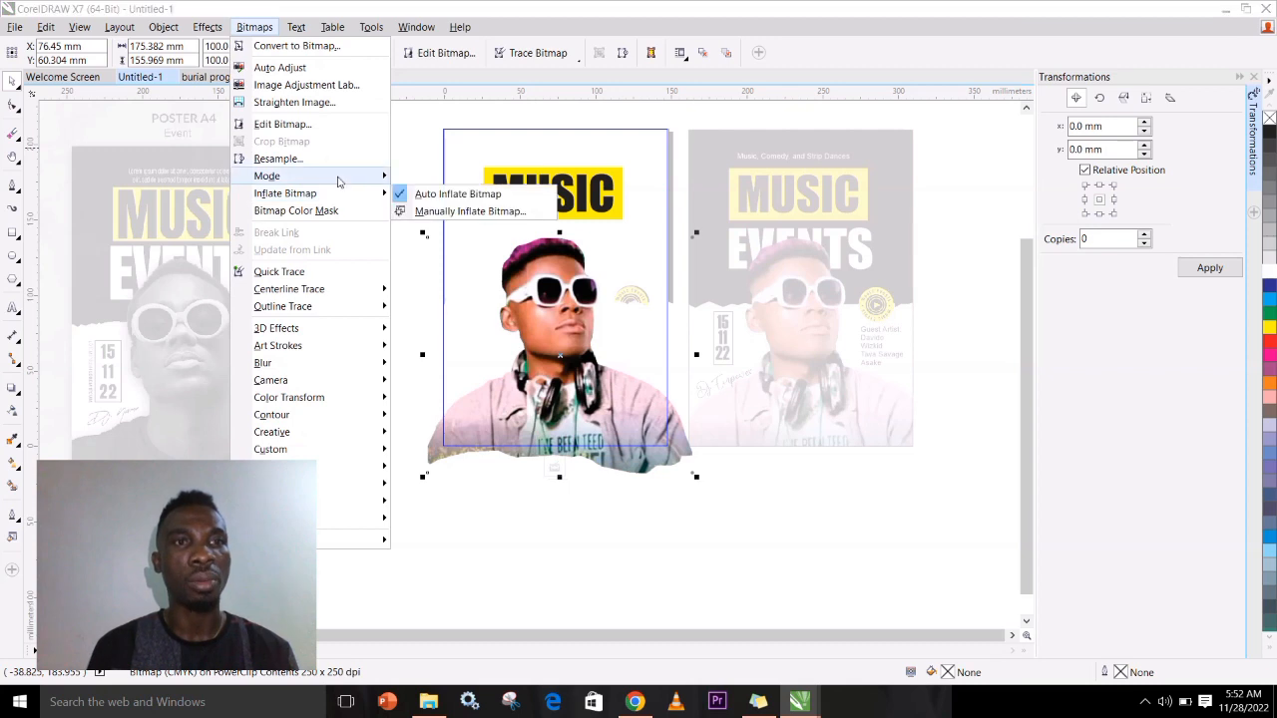
pyautogui.moveTo(339, 179)
pyautogui.click(449, 193)
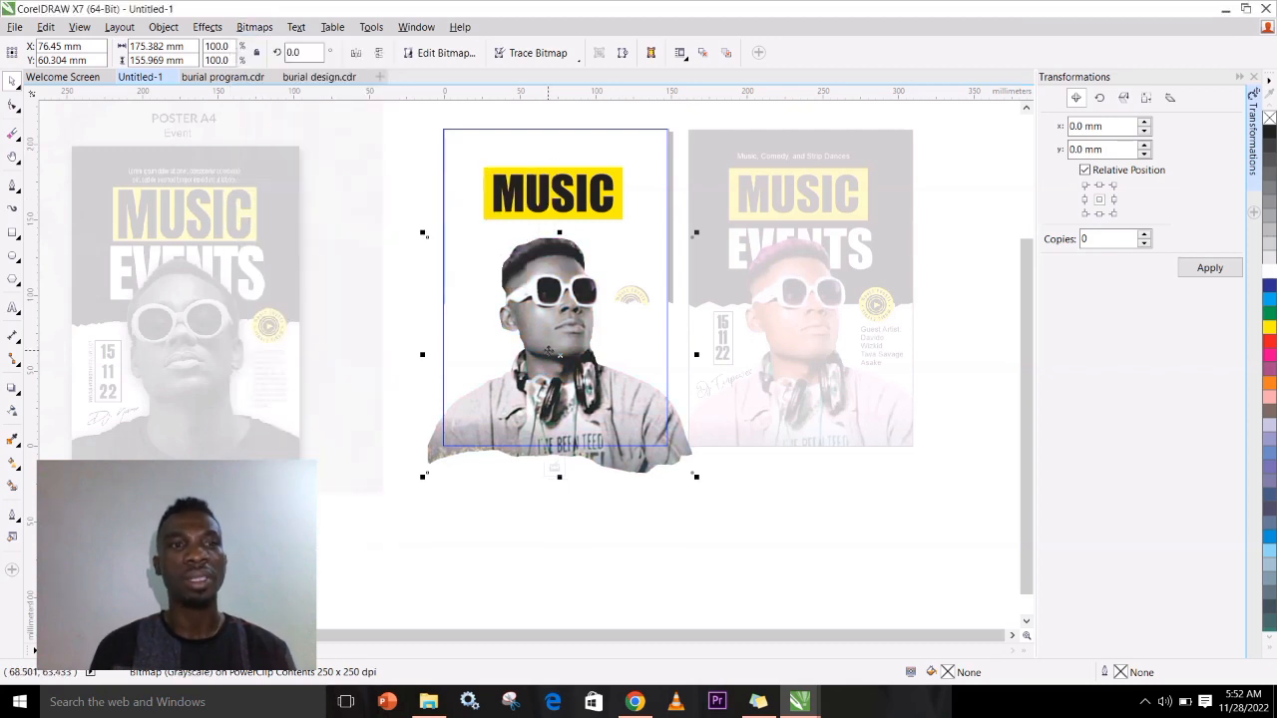
pyautogui.click(555, 468)
pyautogui.click(565, 534)
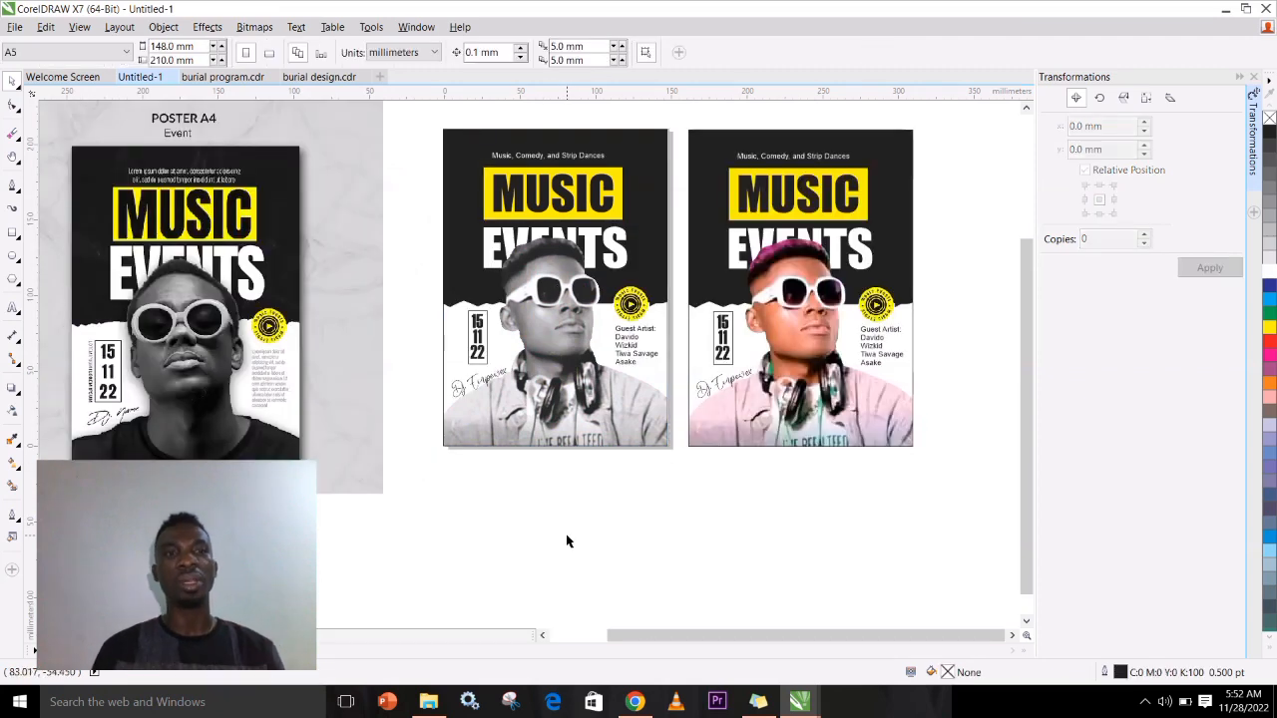
# - Reopen the original poster's PowerClip contents and undo the grayscale conversion of the man's photo
pyautogui.rightClick(563, 320)
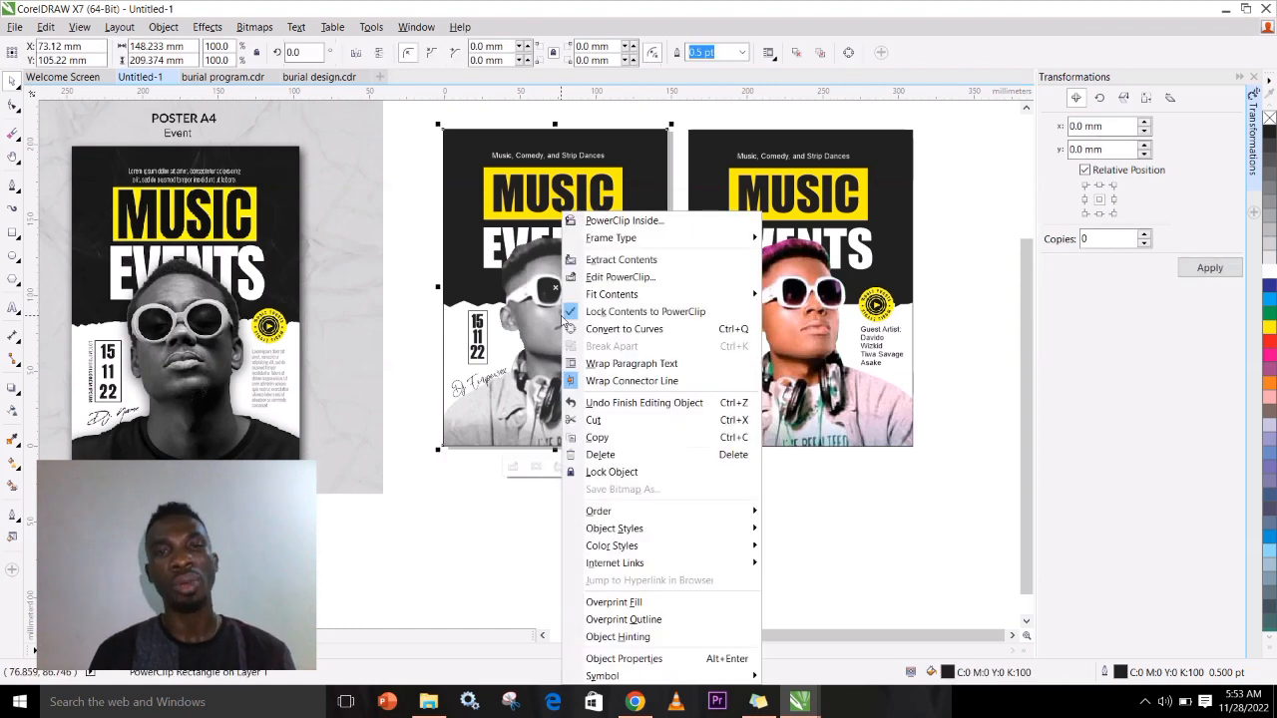
pyautogui.click(620, 278)
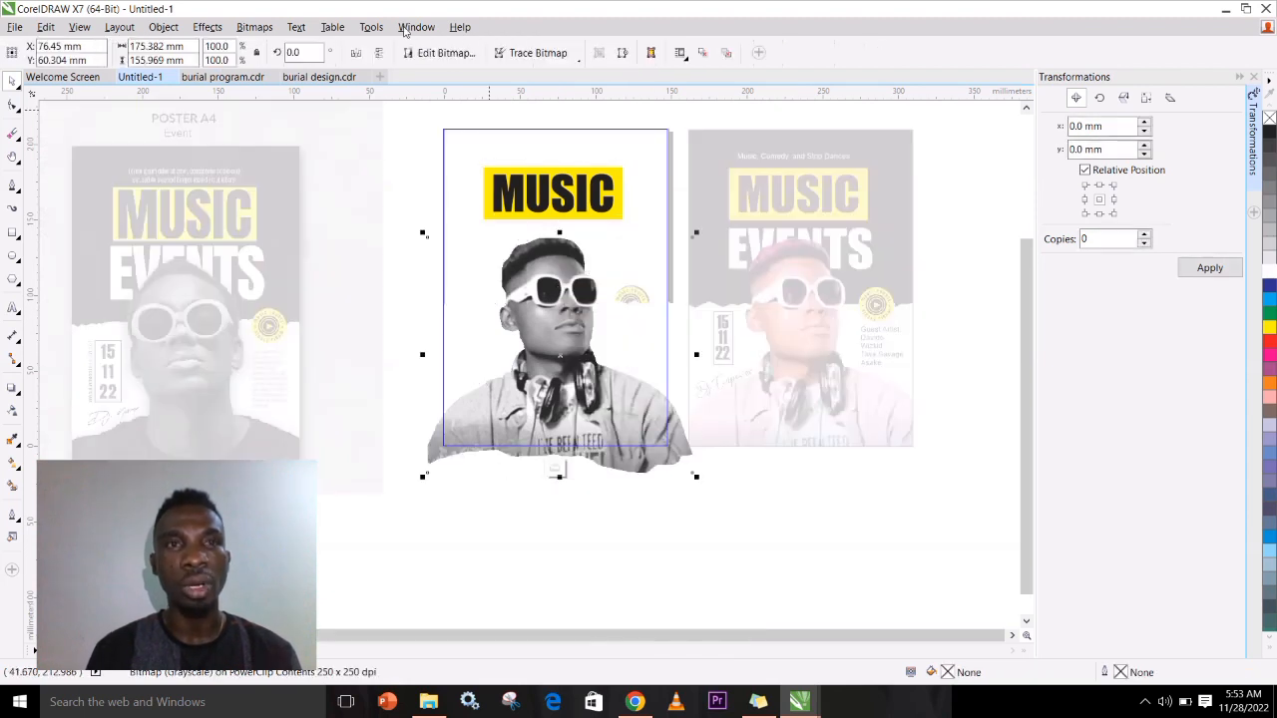
pyautogui.click(262, 31)
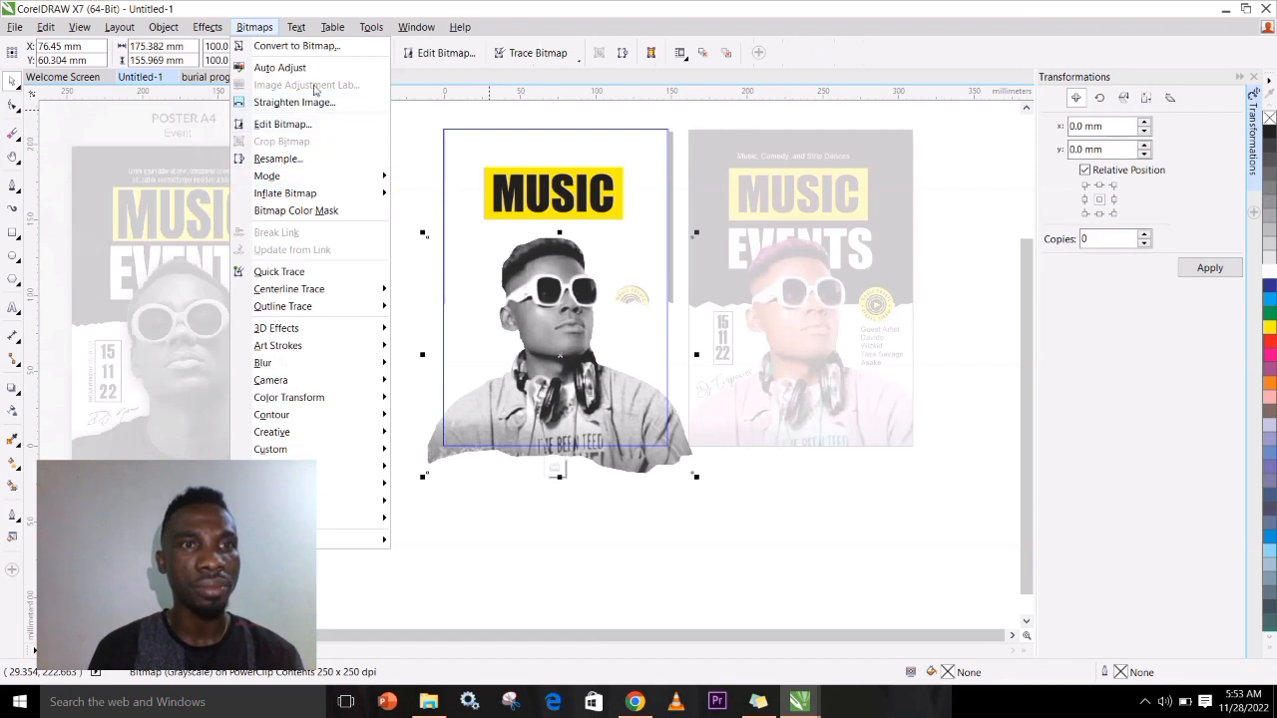
pyautogui.click(531, 133)
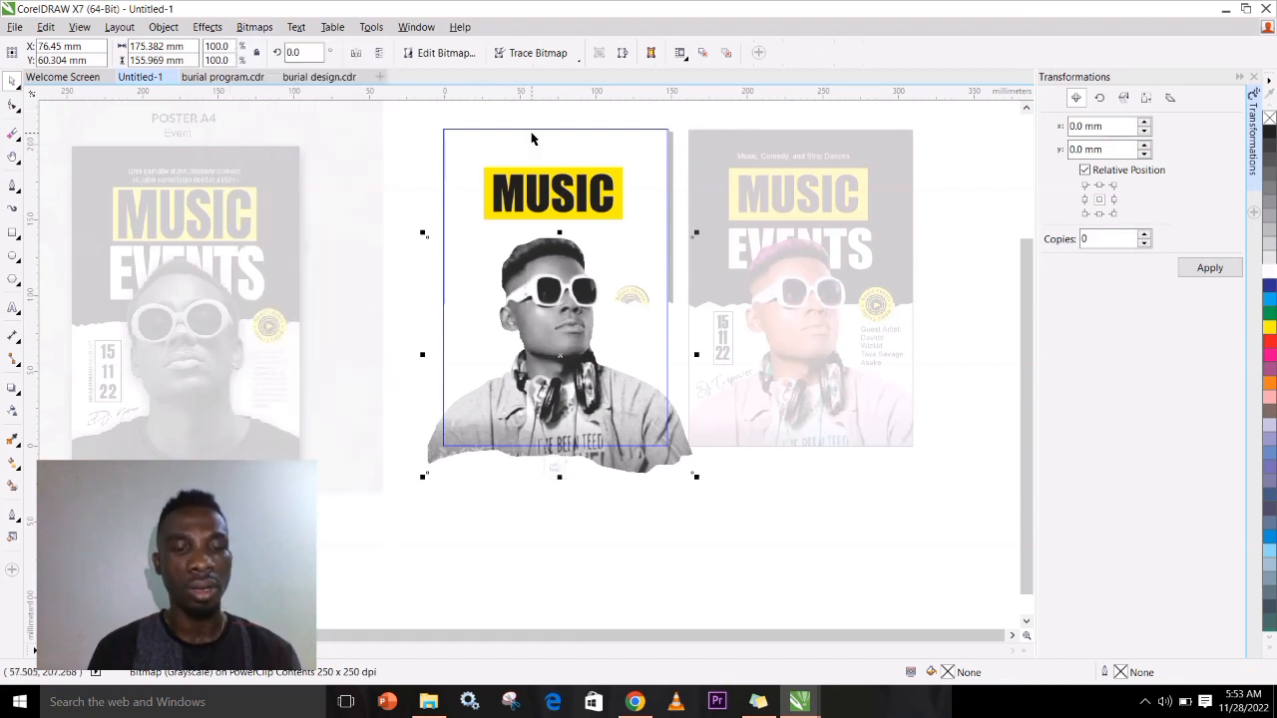
pyautogui.keyDown('ctrl'); pyautogui.click(533, 136); pyautogui.keyUp('ctrl')
pyautogui.doubleClick(566, 226)
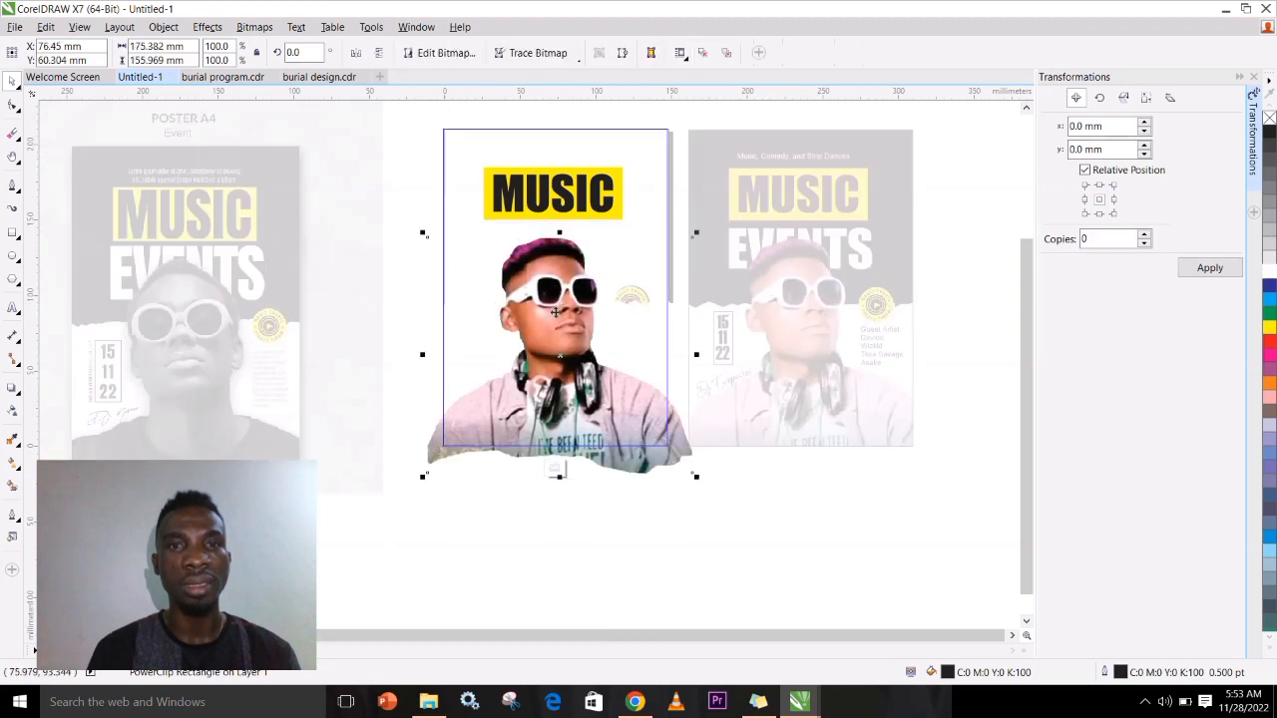
# - Open the man's photo in the Image Adjustment Lab and set saturation to -81, temperature to 6,986, midtones to -36 and highlights to 8
pyautogui.click(559, 311)
pyautogui.click(242, 28)
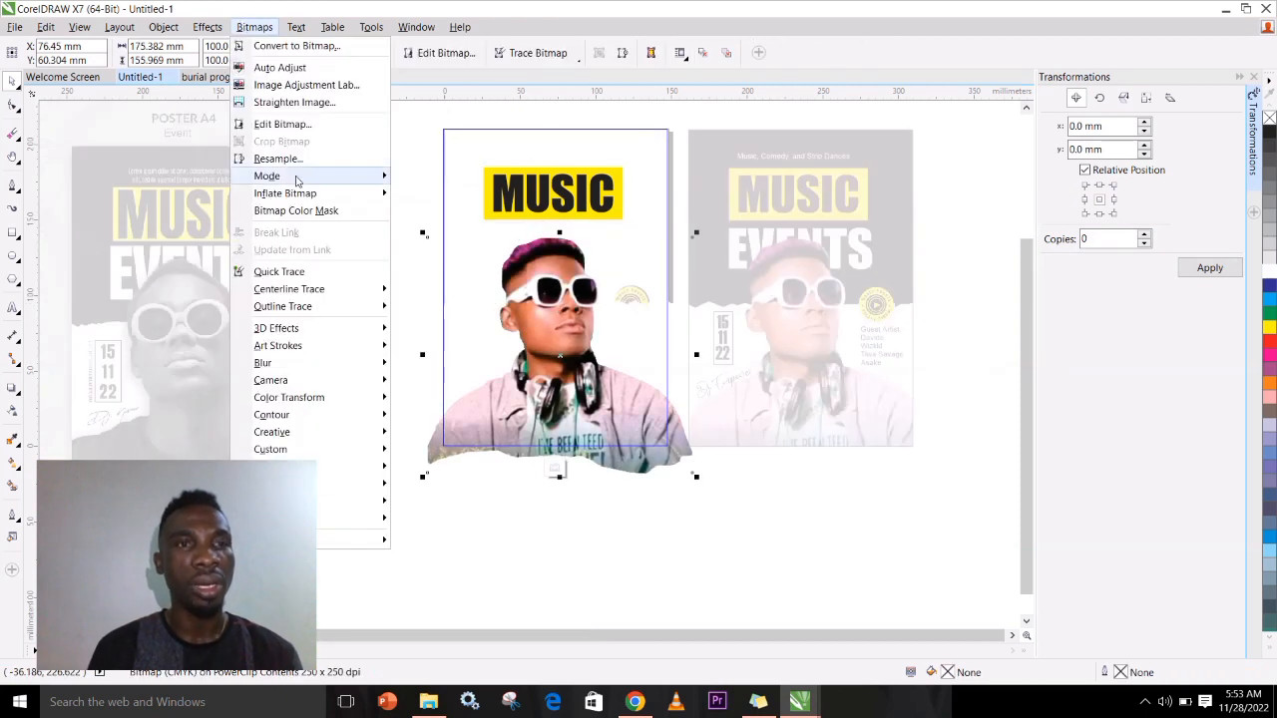
pyautogui.click(324, 88)
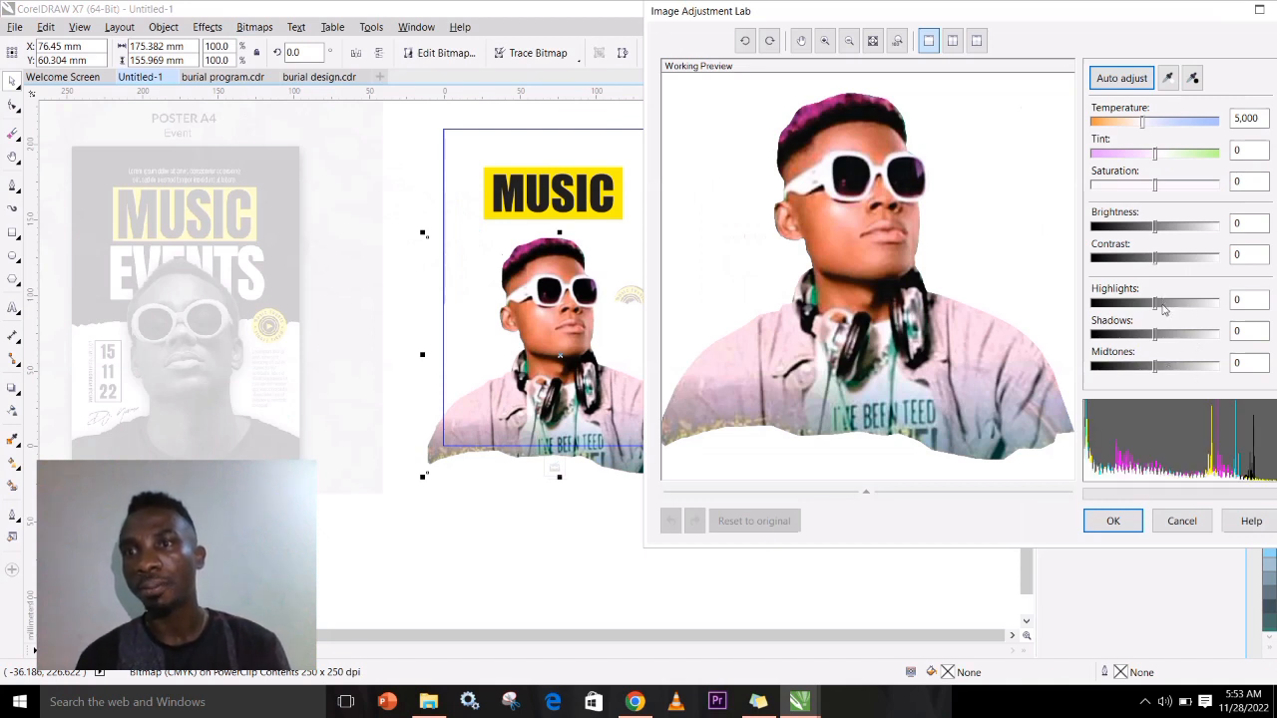
pyautogui.moveTo(1155, 187); pyautogui.dragTo(1107, 190)
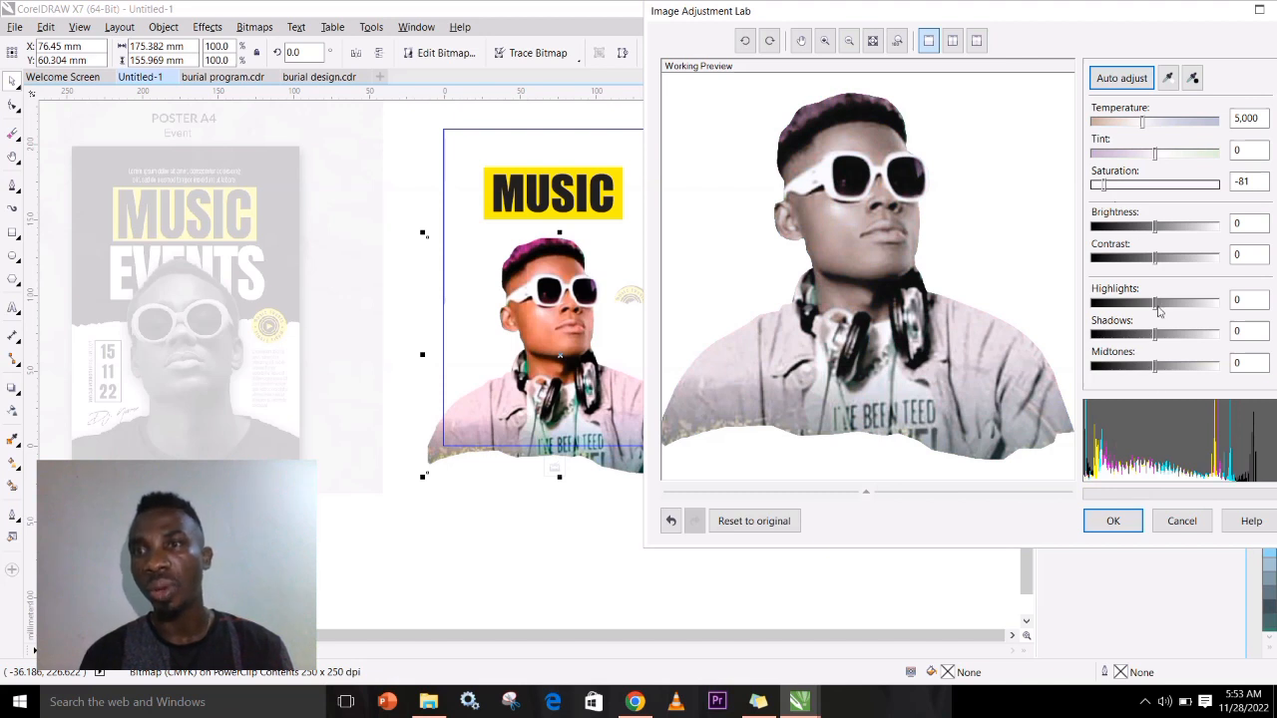
pyautogui.moveTo(1143, 120); pyautogui.dragTo(1177, 123)
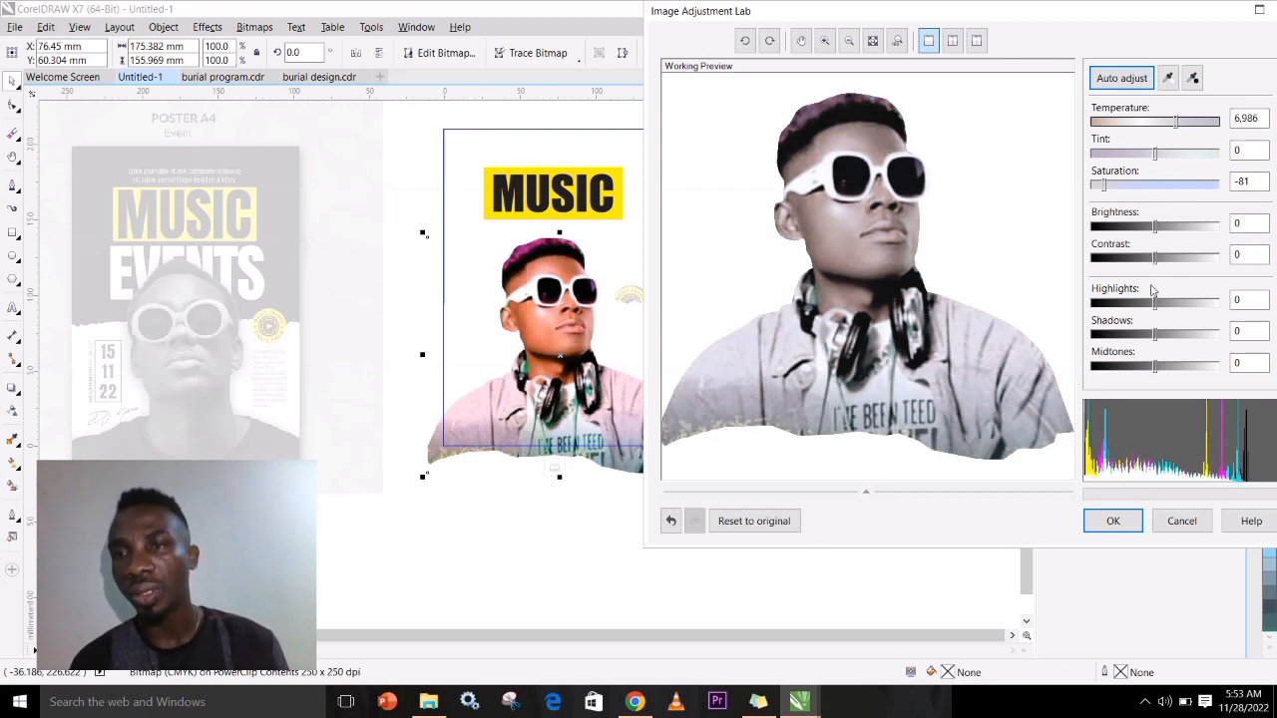
pyautogui.moveTo(1153, 365); pyautogui.dragTo(1135, 368)
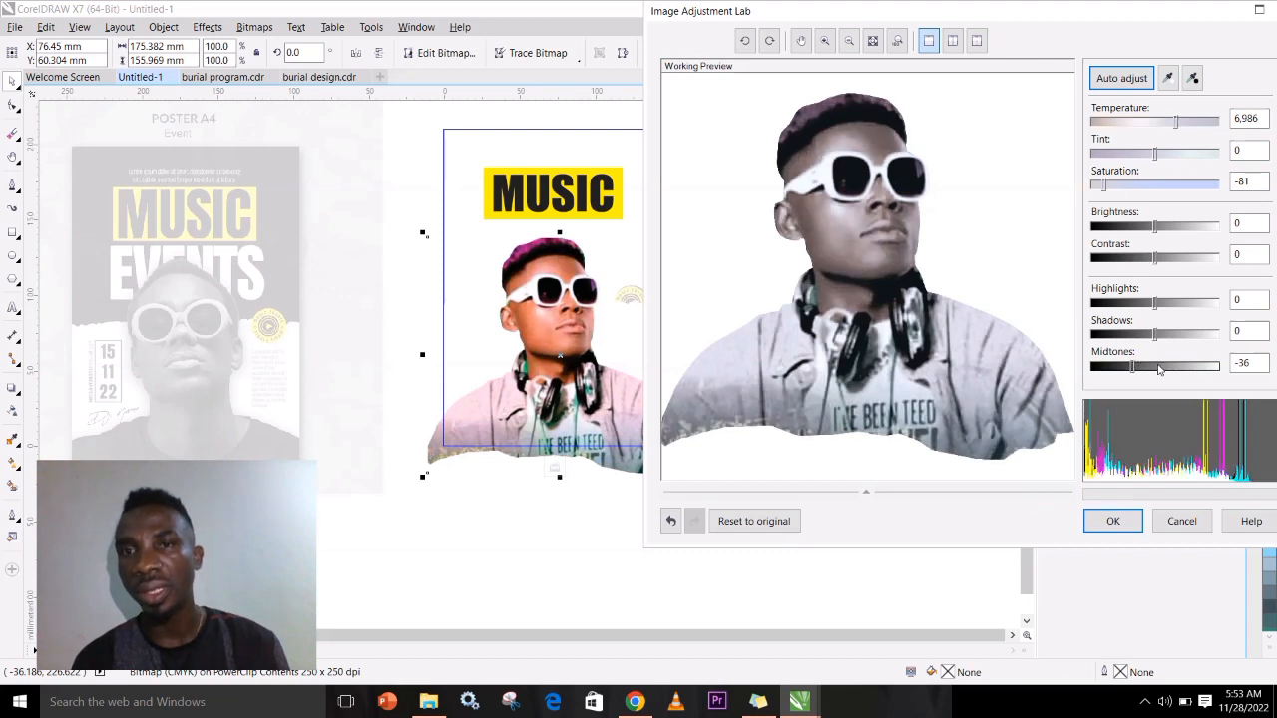
pyautogui.moveTo(1154, 304)
pyautogui.mouseDown()
pyautogui.moveTo(1135, 305)
pyautogui.moveTo(1160, 304)
pyautogui.mouseUp()
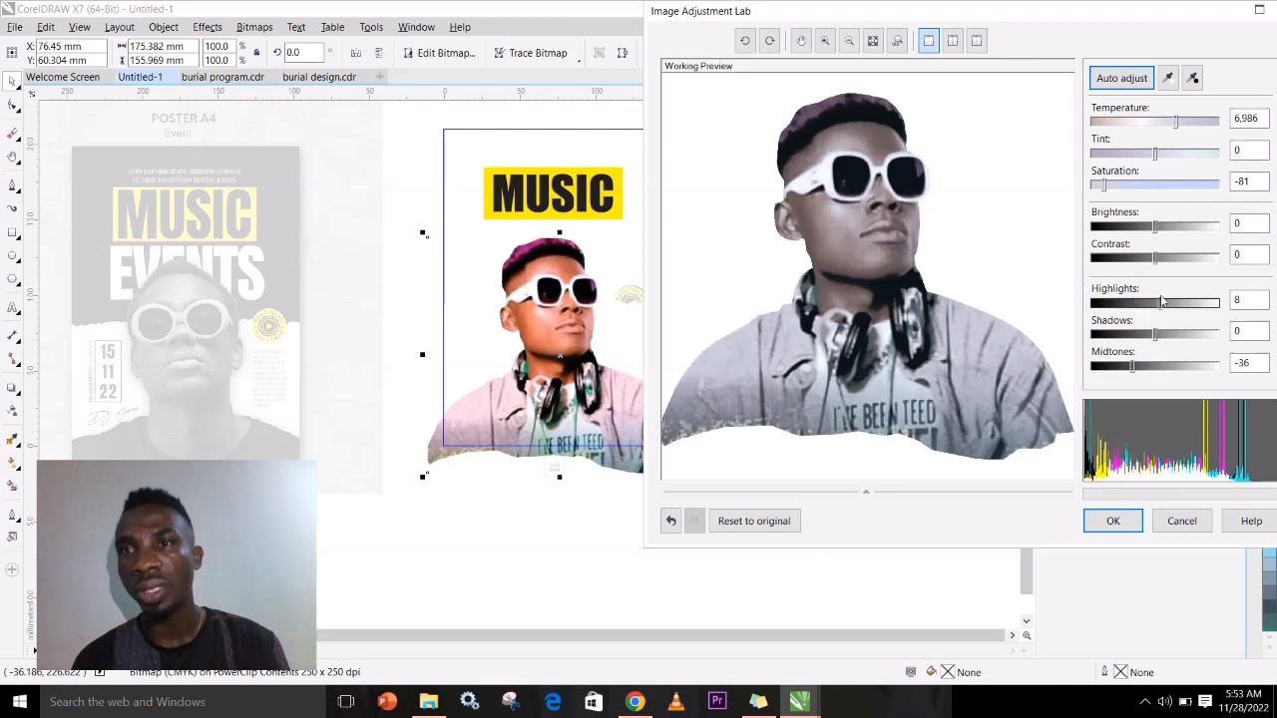
# - Fully desaturate the man's photo by lowering its saturation to -100
pyautogui.click(1129, 187)
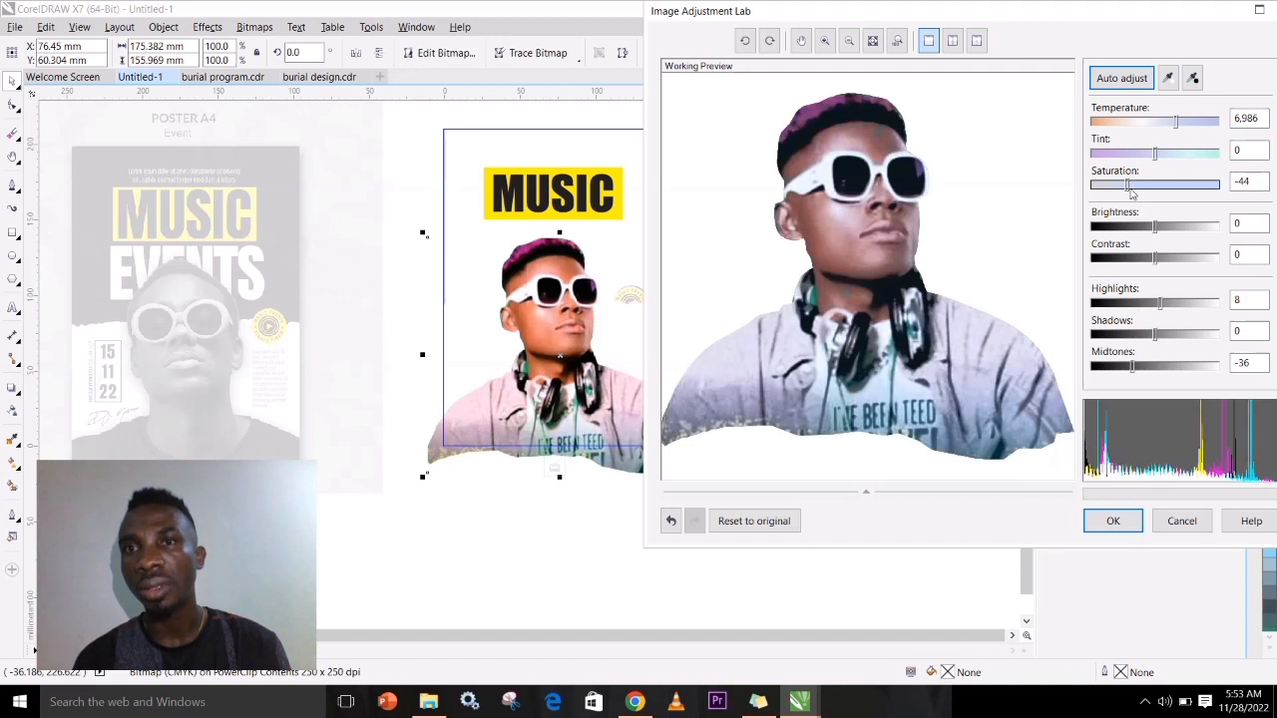
pyautogui.click(1098, 189)
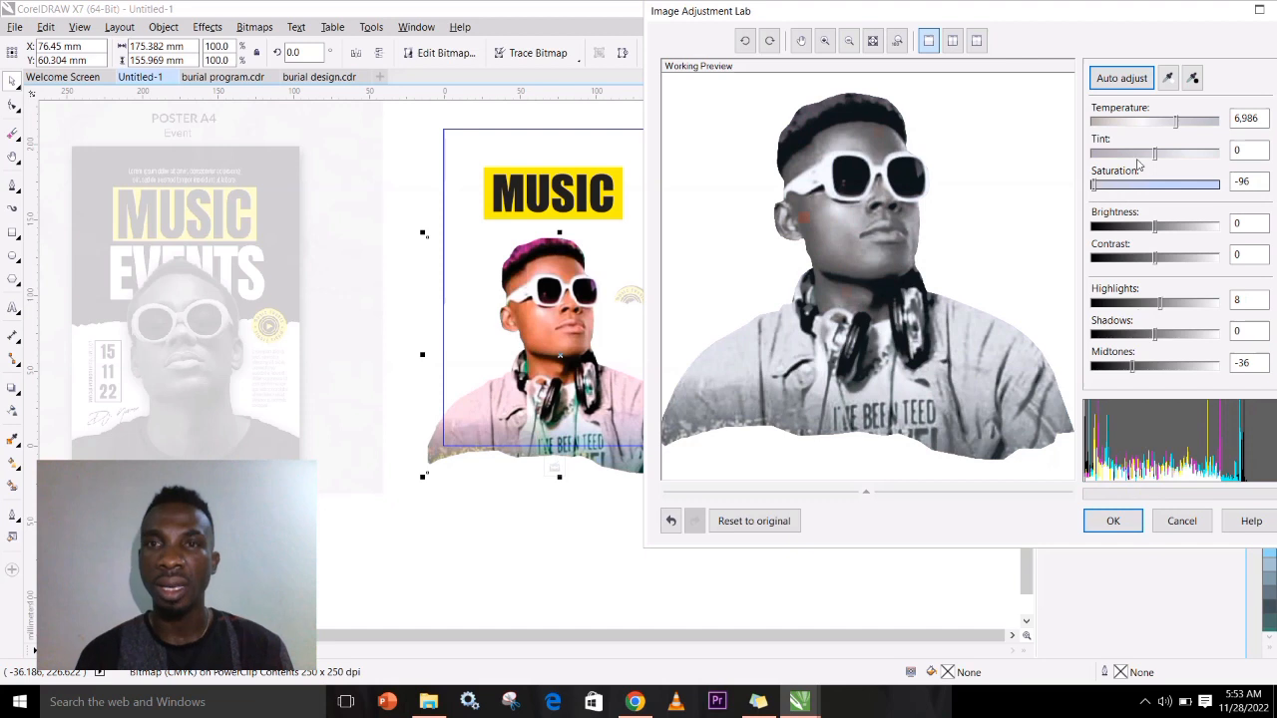
pyautogui.moveTo(1098, 193); pyautogui.dragTo(1063, 193)
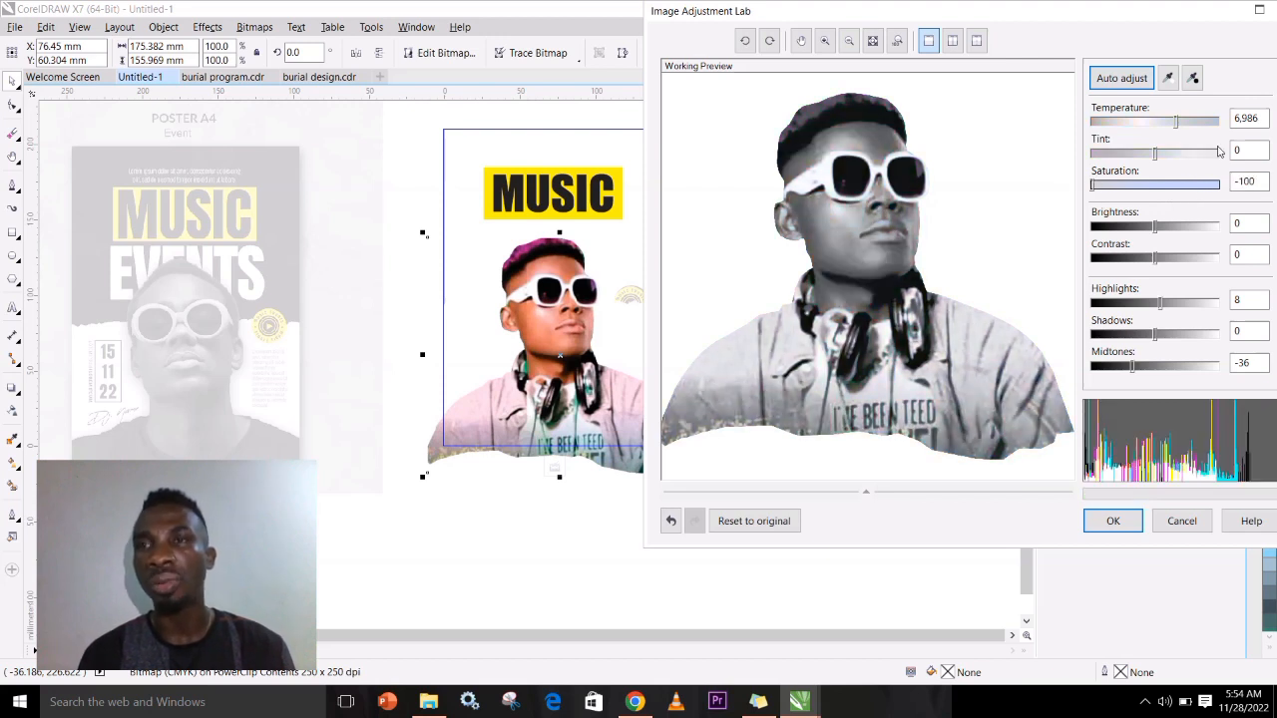
# - Set the man's photo temperature to 6,083, tint to -21 and shadows to 4 in the Image Adjustment Lab
pyautogui.moveTo(1177, 127); pyautogui.dragTo(1162, 129)
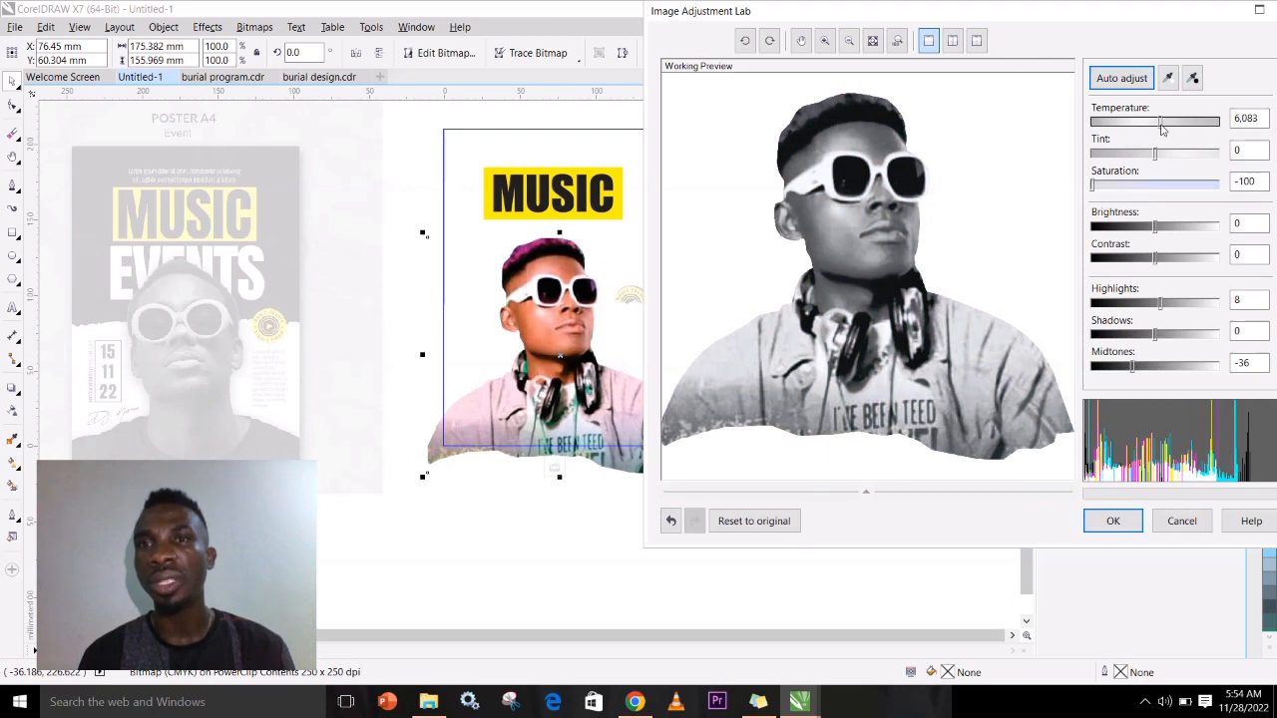
pyautogui.moveTo(1156, 156); pyautogui.dragTo(1142, 157)
pyautogui.moveTo(1154, 335)
pyautogui.mouseDown()
pyautogui.moveTo(1127, 339)
pyautogui.moveTo(1144, 335)
pyautogui.mouseUp()
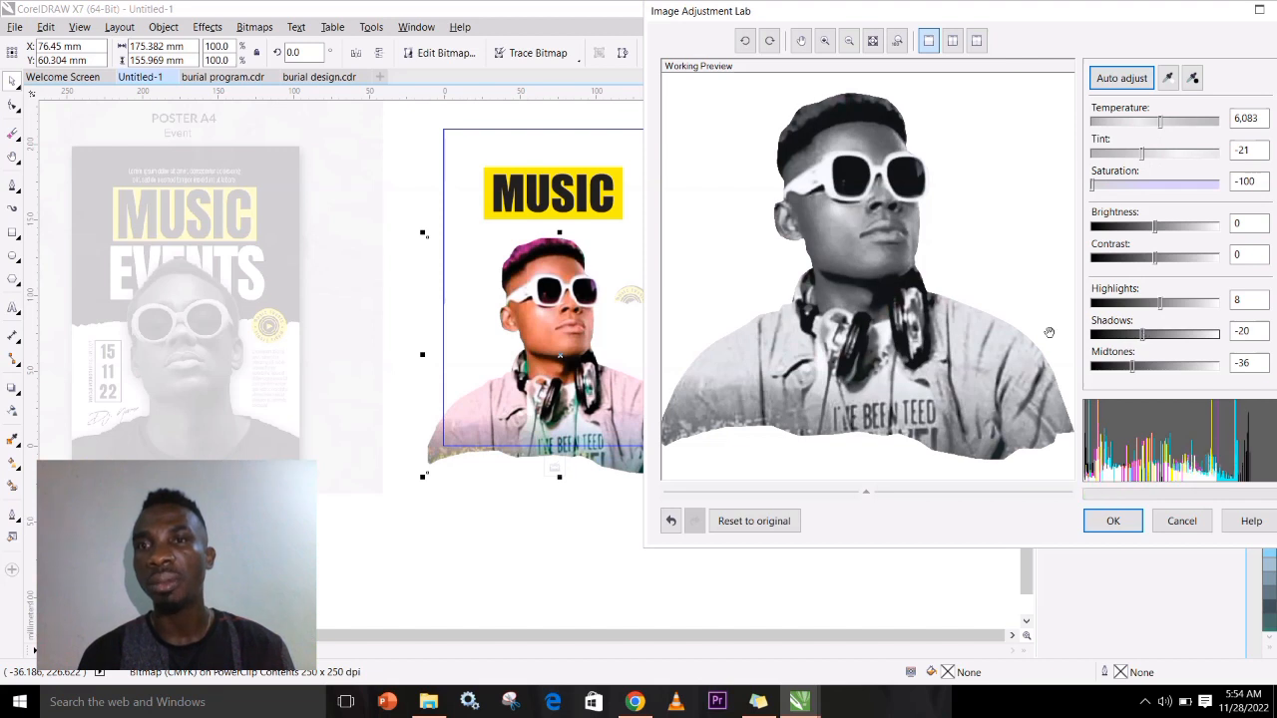
pyautogui.moveTo(1151, 337); pyautogui.dragTo(1157, 336)
# - Set the photo's highlights to 2 and midtones to -39, apply the adjustments and finish editing the PowerClip contents
pyautogui.click(1107, 305)
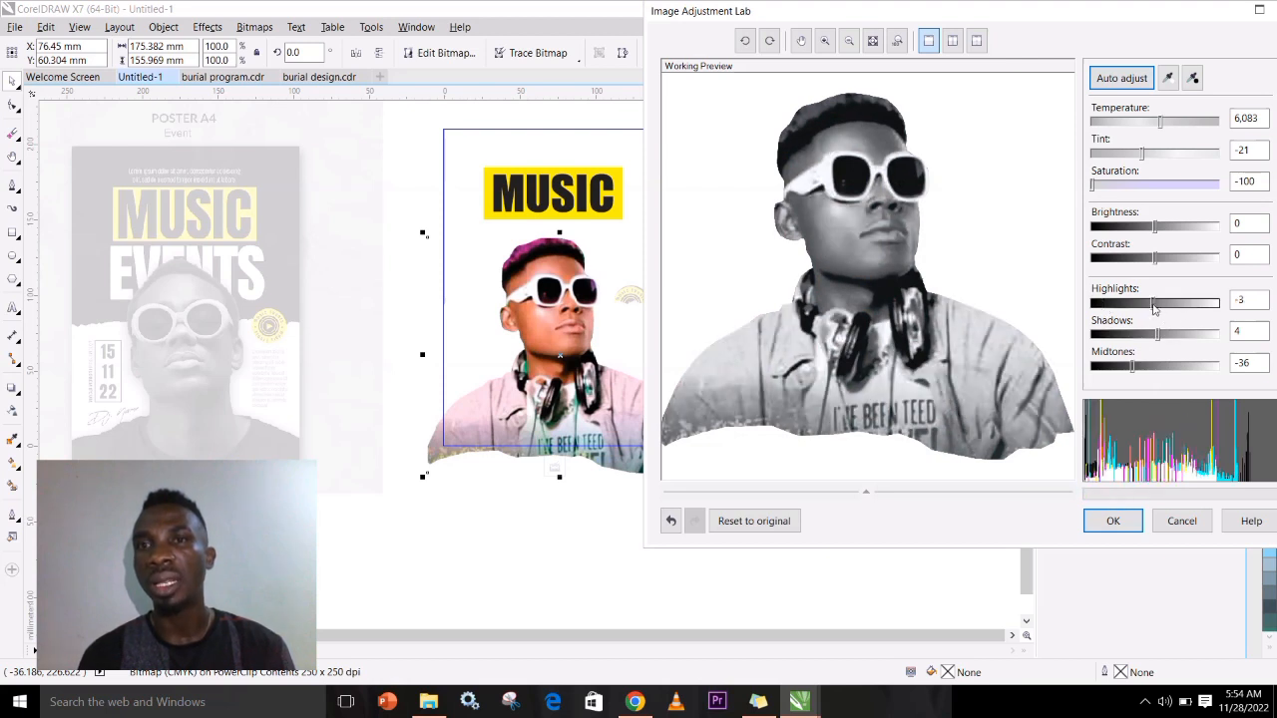
pyautogui.click(1159, 307)
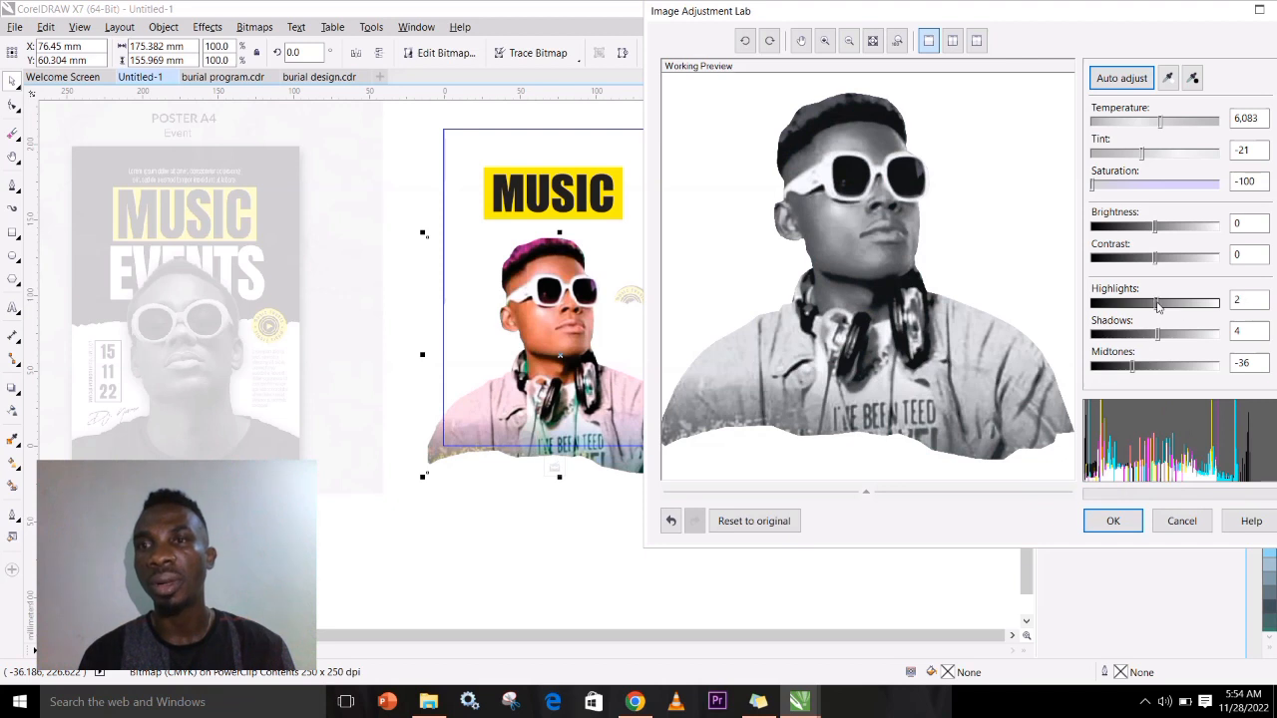
pyautogui.click(1145, 368)
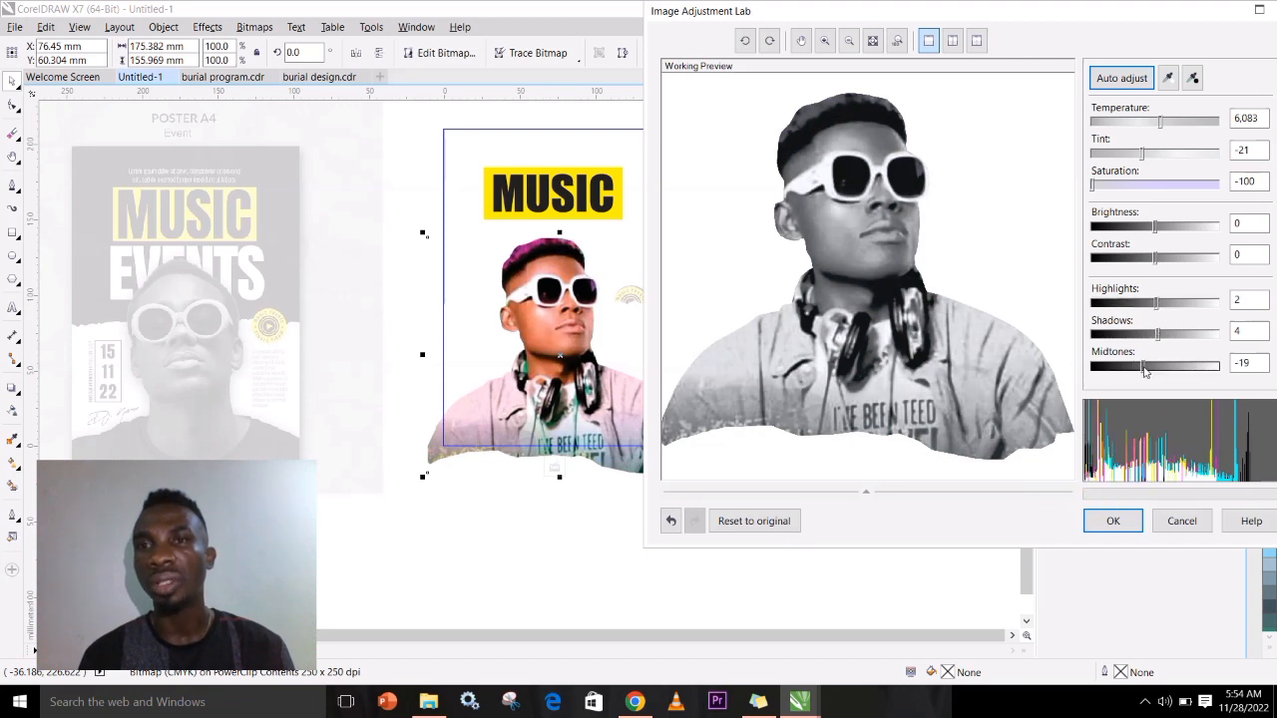
pyautogui.moveTo(1146, 369); pyautogui.dragTo(1132, 368)
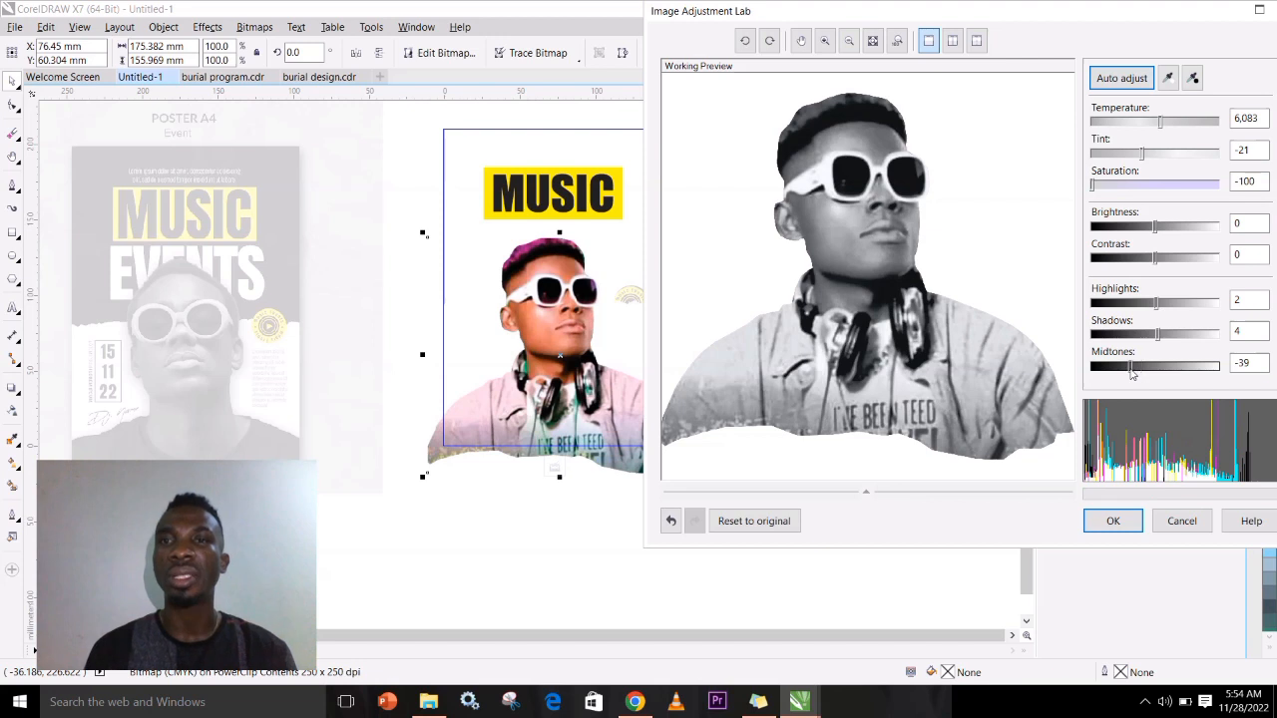
pyautogui.click(1119, 524)
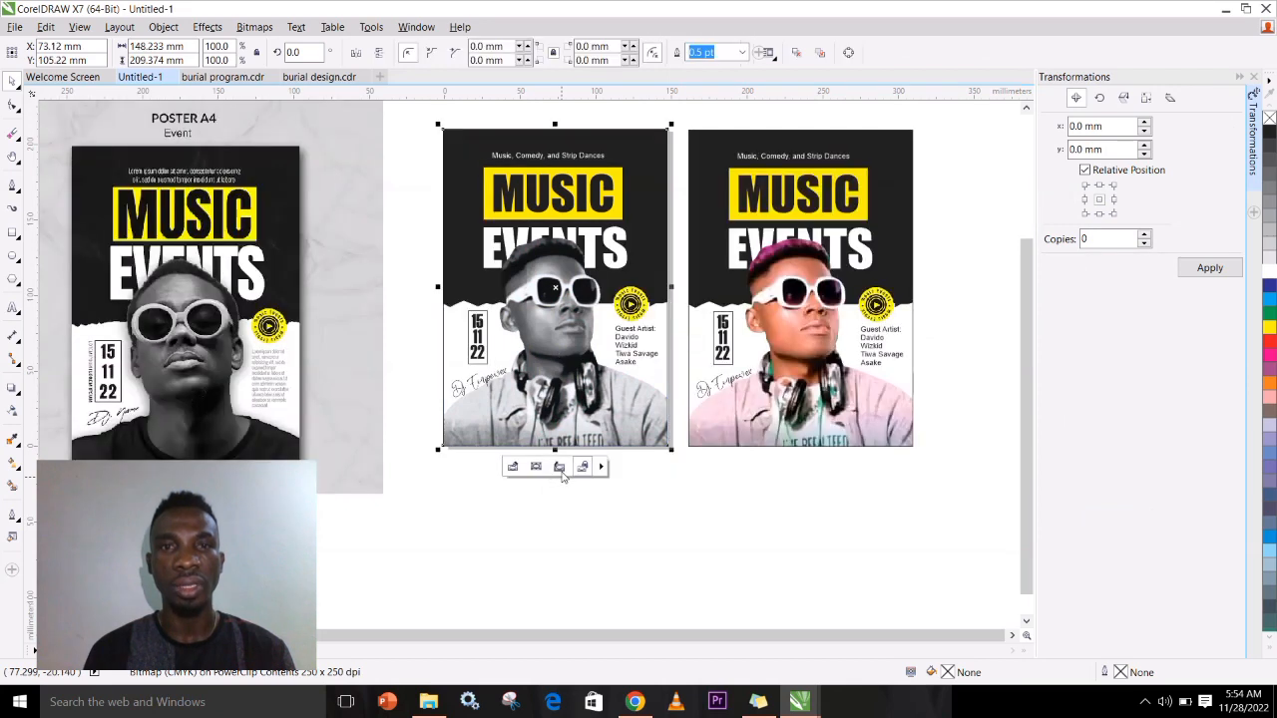
pyautogui.click(576, 499)
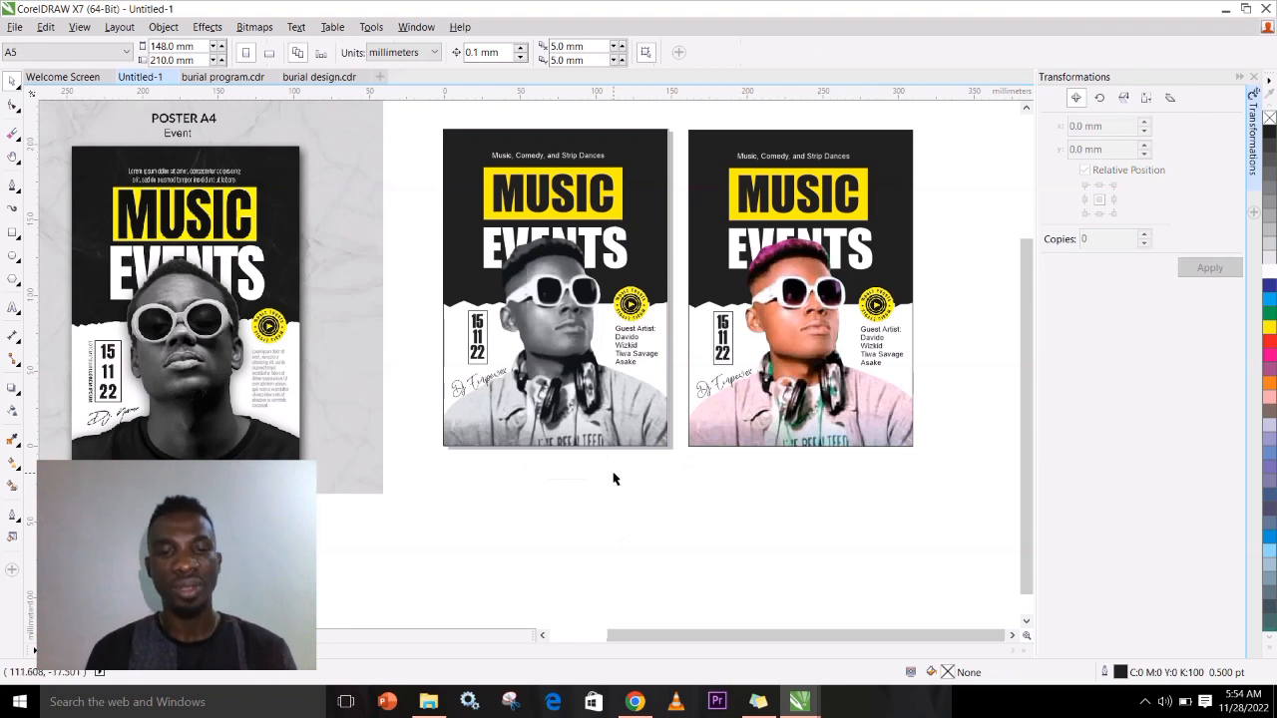
pyautogui.press('h')
pyautogui.moveTo(643, 337); pyautogui.dragTo(691, 339)
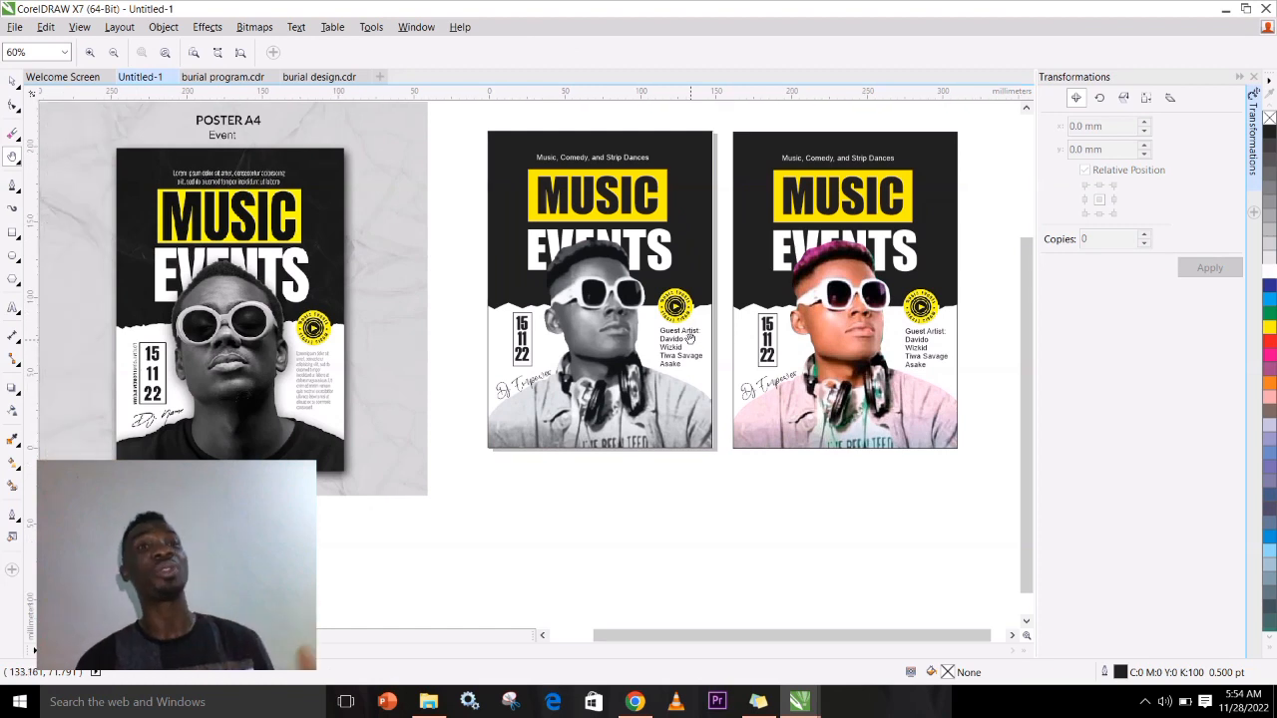